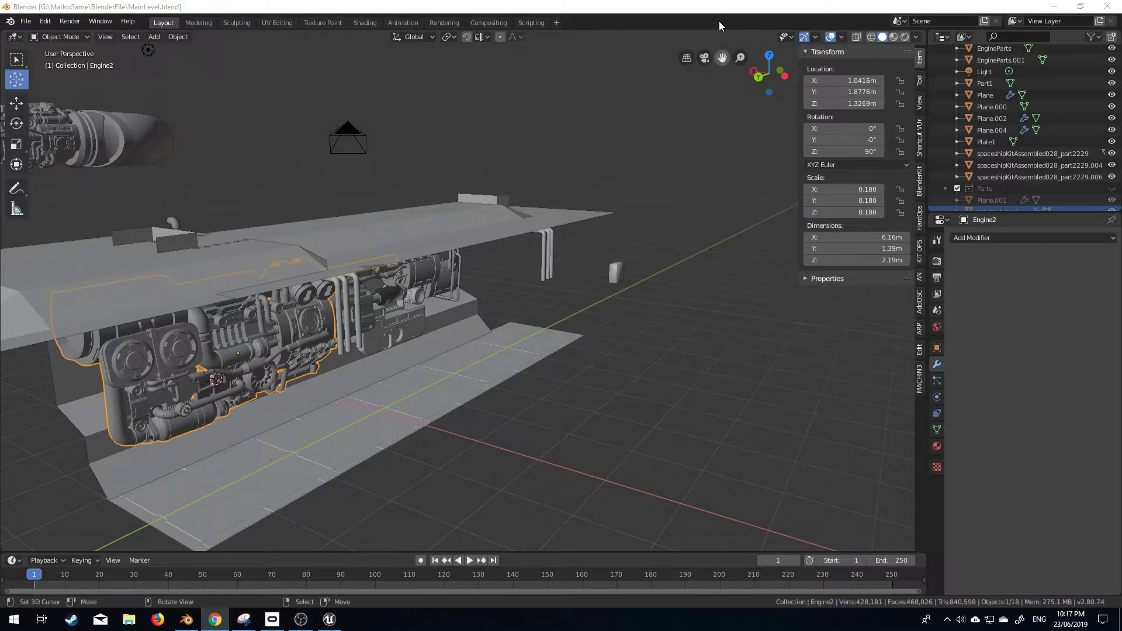
# Switch to Unreal Editor and examine the engine walls, cartridges and cartridge holders along the green corridor floor
pyautogui.click(707, 4)
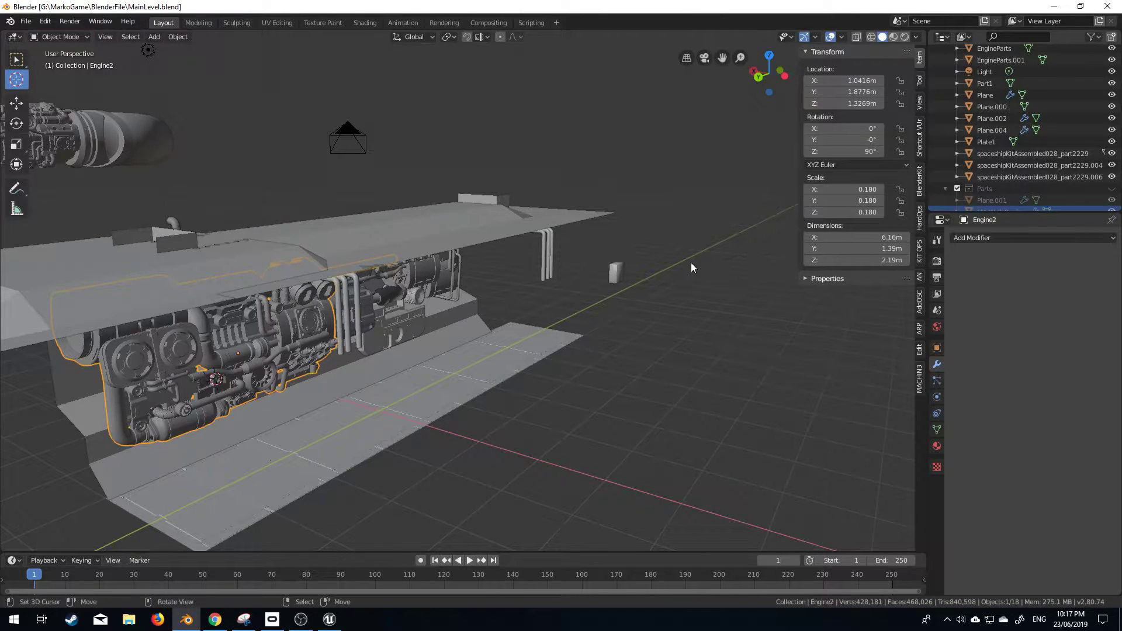
pyautogui.moveTo(690, 262); pyautogui.dragTo(395, 314, button='middle')
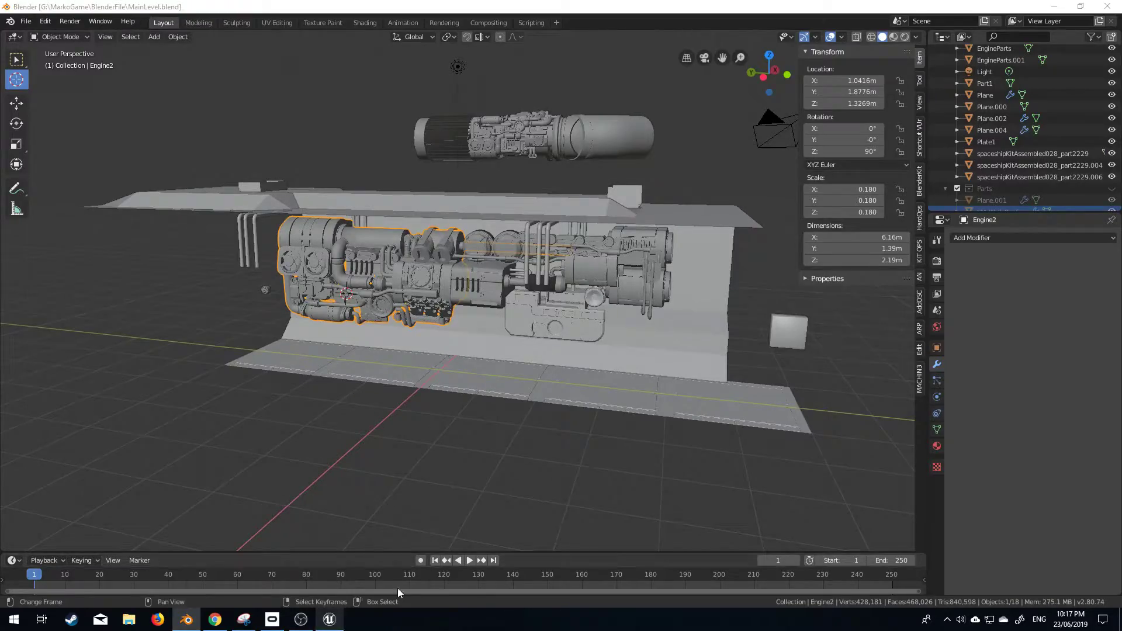
pyautogui.click(329, 620)
pyautogui.moveTo(542, 250); pyautogui.dragTo(357, 227, button='right')
pyautogui.click(526, 248)
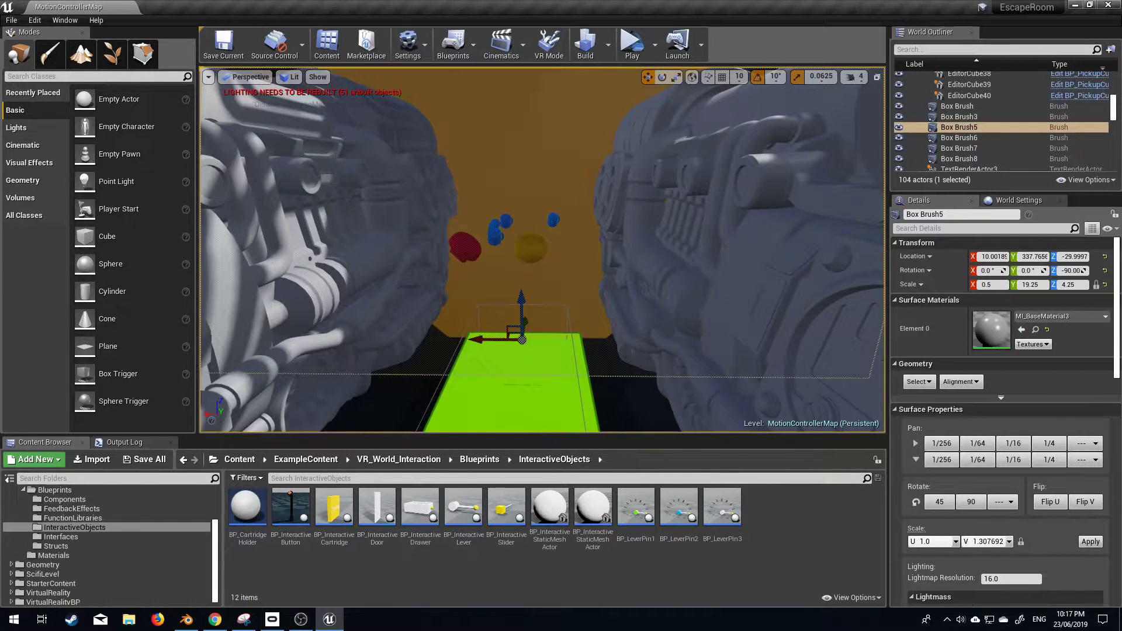
pyautogui.moveTo(485, 295); pyautogui.dragTo(620, 292, button='right')
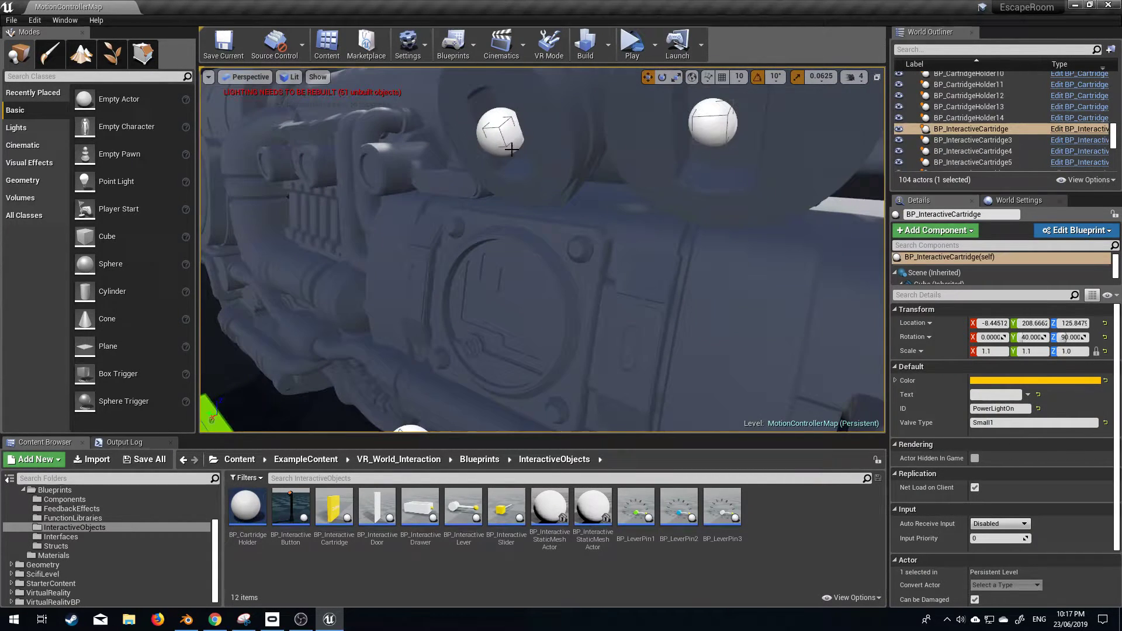
pyautogui.moveTo(669, 124); pyautogui.dragTo(627, 315, button='right')
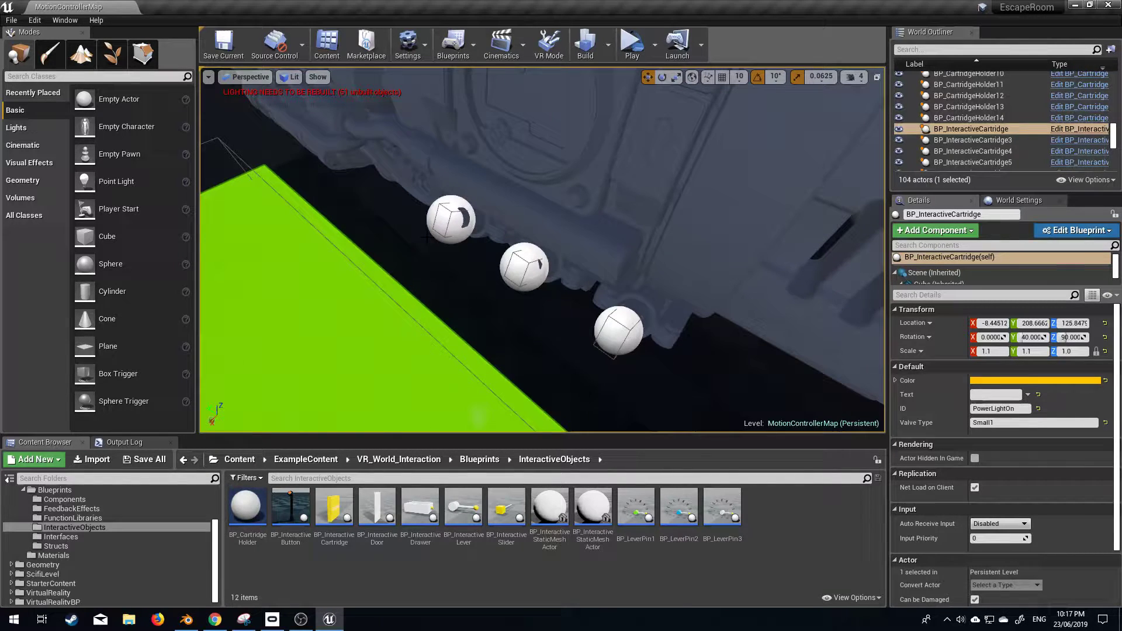
pyautogui.moveTo(427, 237); pyautogui.dragTo(315, 193, button='right')
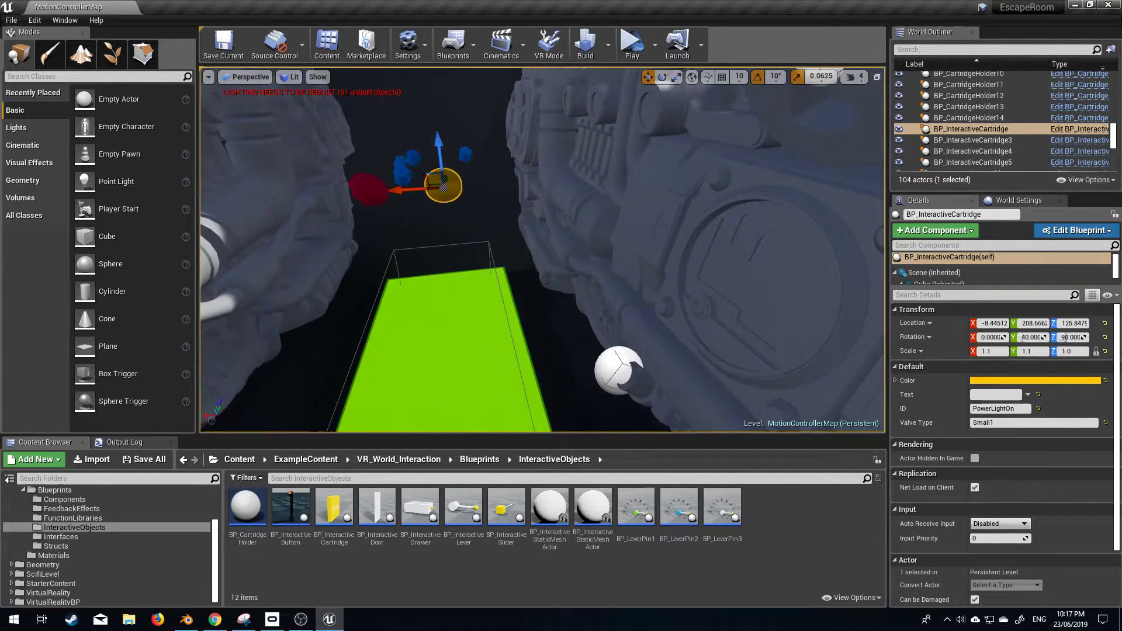
pyautogui.press('f')
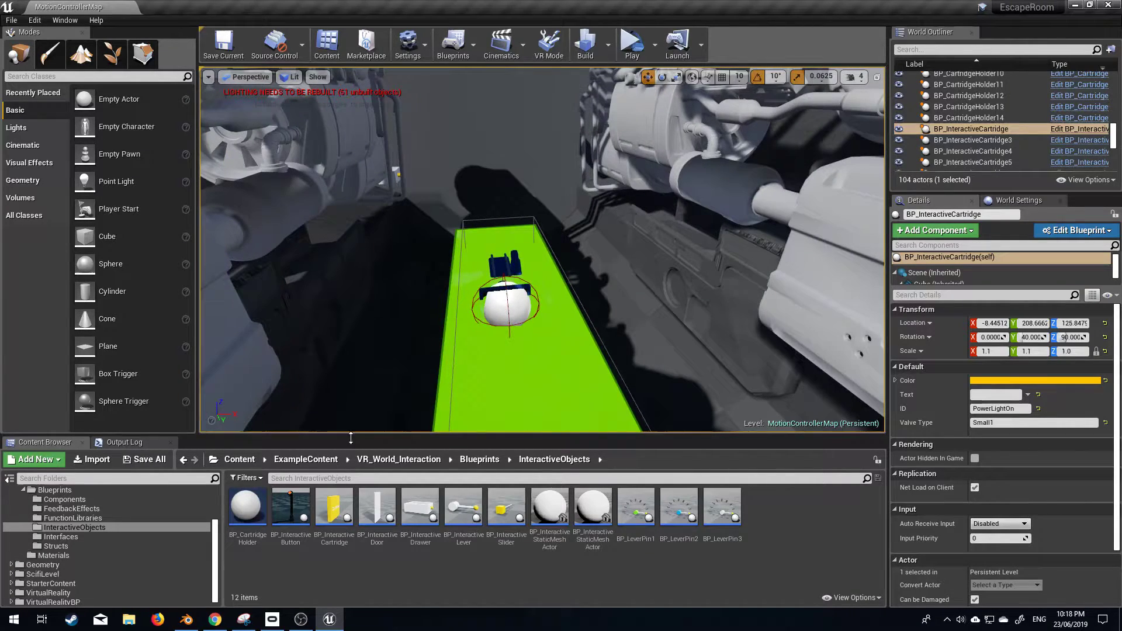
pyautogui.moveTo(409, 327); pyautogui.dragTo(701, 327, button='right')
pyautogui.moveTo(437, 299); pyautogui.dragTo(470, 405, button='right')
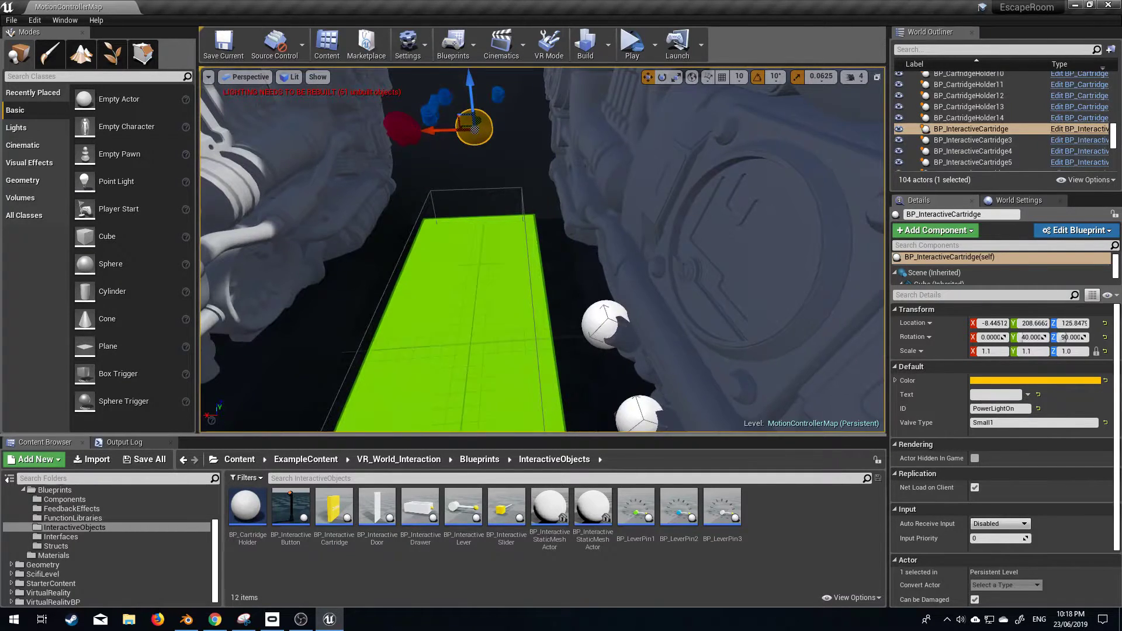
# Examine the interactive drawer beside the end wall and the open space beneath the engines
pyautogui.moveTo(470, 406); pyautogui.dragTo(772, 328, button='right')
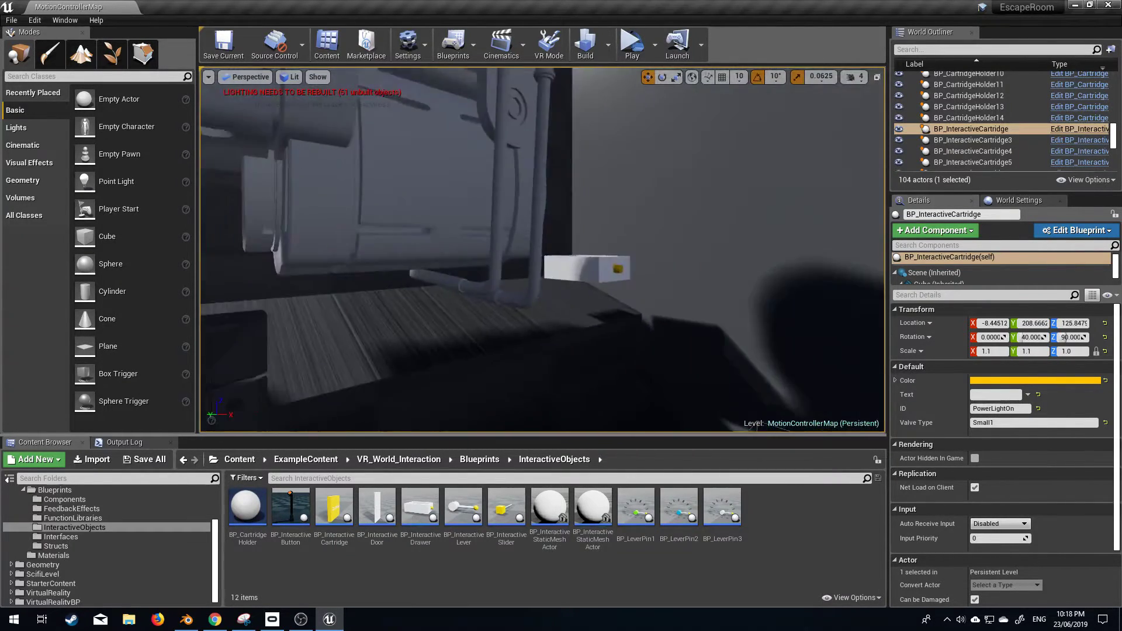
pyautogui.moveTo(538, 222); pyautogui.dragTo(556, 225, button='right')
pyautogui.click(684, 258)
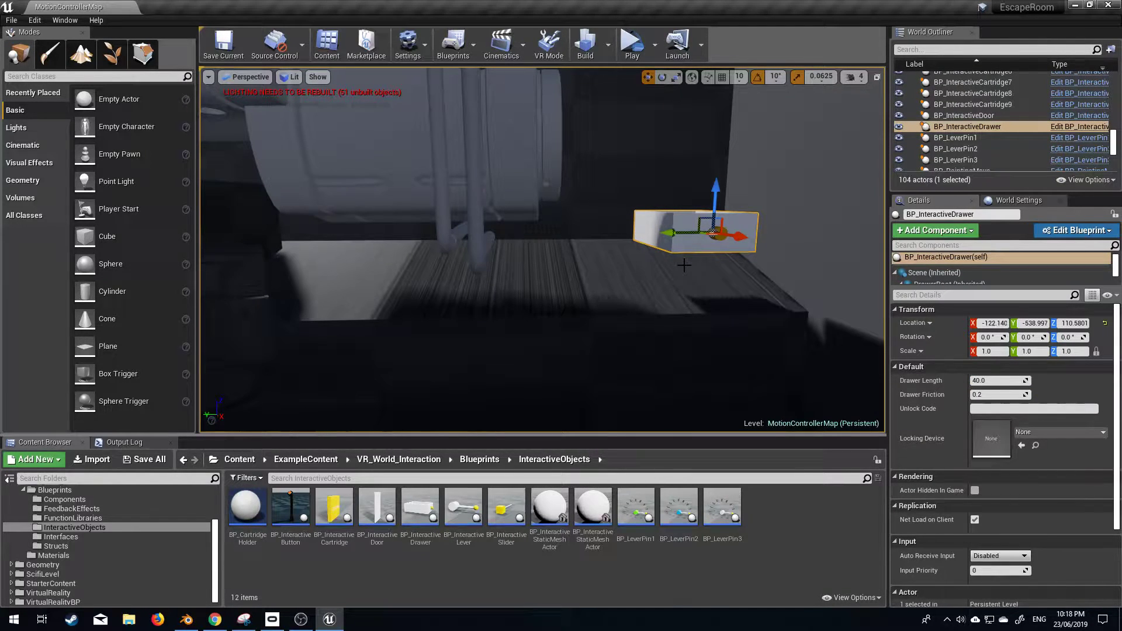
pyautogui.moveTo(491, 252); pyautogui.dragTo(304, 263, button='right')
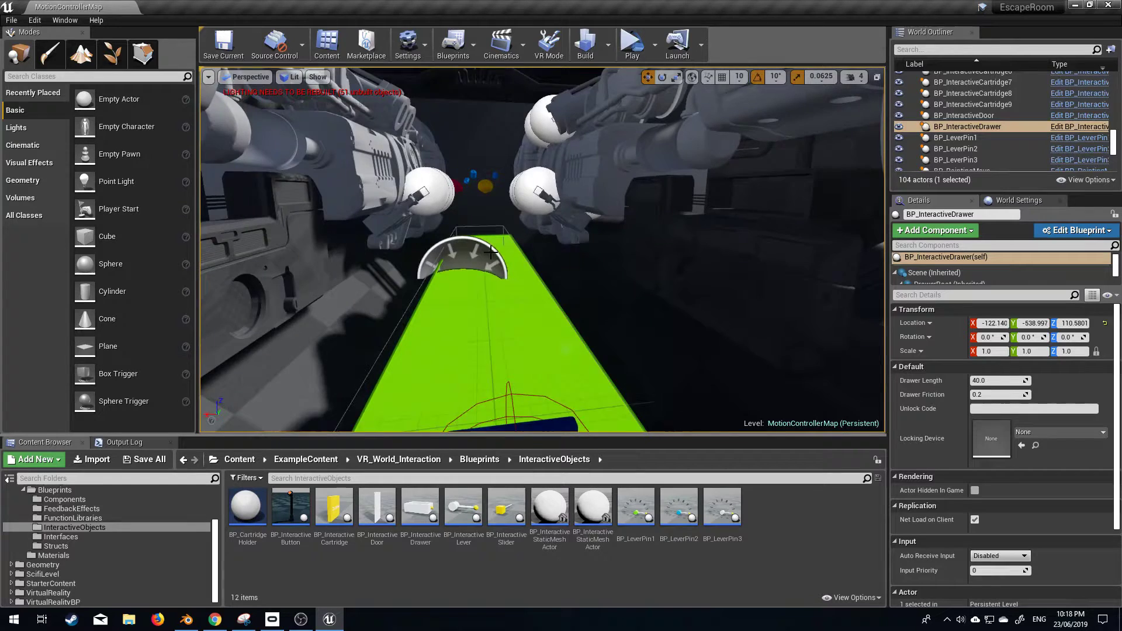
pyautogui.moveTo(491, 253); pyautogui.dragTo(701, 263, button='right')
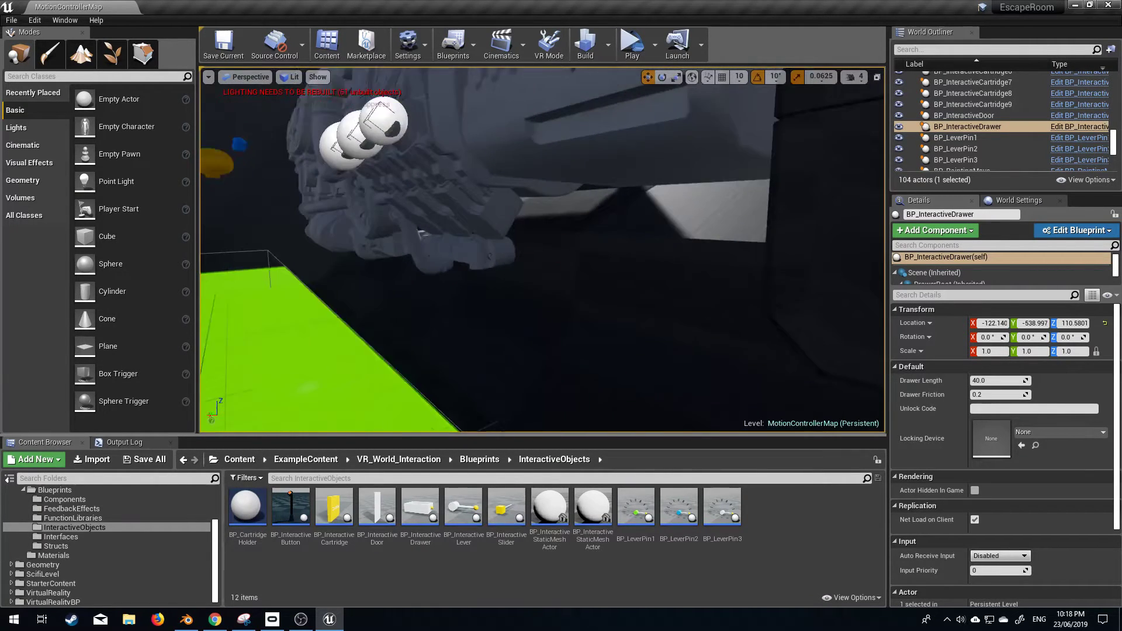
pyautogui.moveTo(456, 266); pyautogui.dragTo(471, 264, button='right')
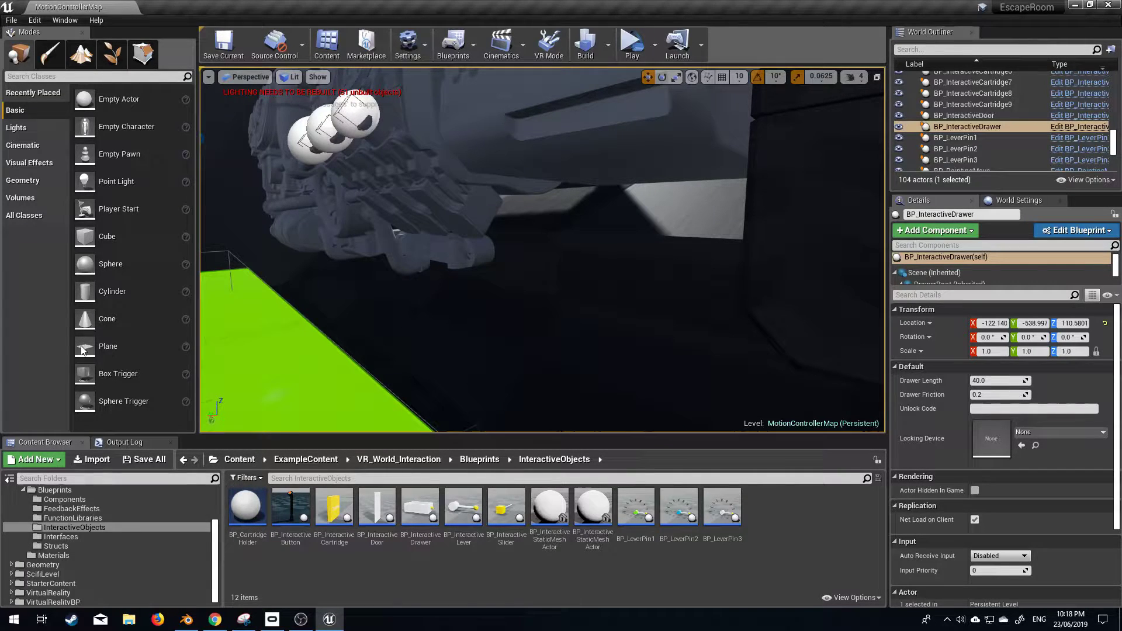
pyautogui.moveTo(543, 250); pyautogui.dragTo(637, 249, button='right')
pyautogui.moveTo(406, 354)
pyautogui.mouseDown(button='right')
pyautogui.moveTo(502, 351)
pyautogui.moveTo(410, 310)
pyautogui.moveTo(405, 355)
pyautogui.mouseUp(button='right')
pyautogui.press('w')
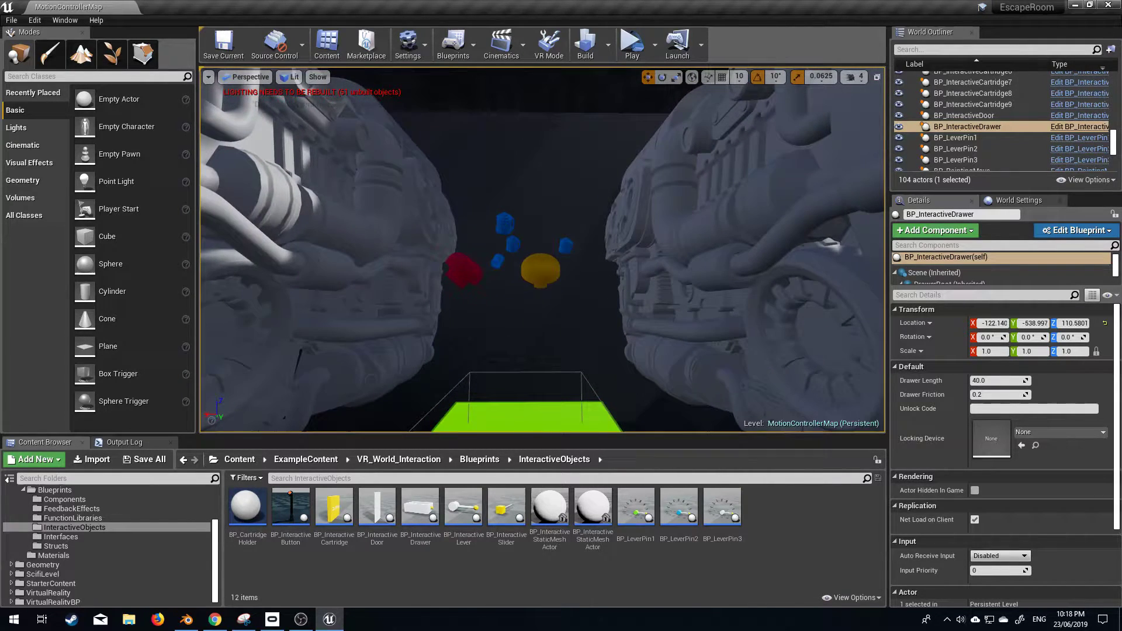
# Switch back to Blender and add a cube mesh to the engine scene
pyautogui.hotkey('alt', 'Tab')
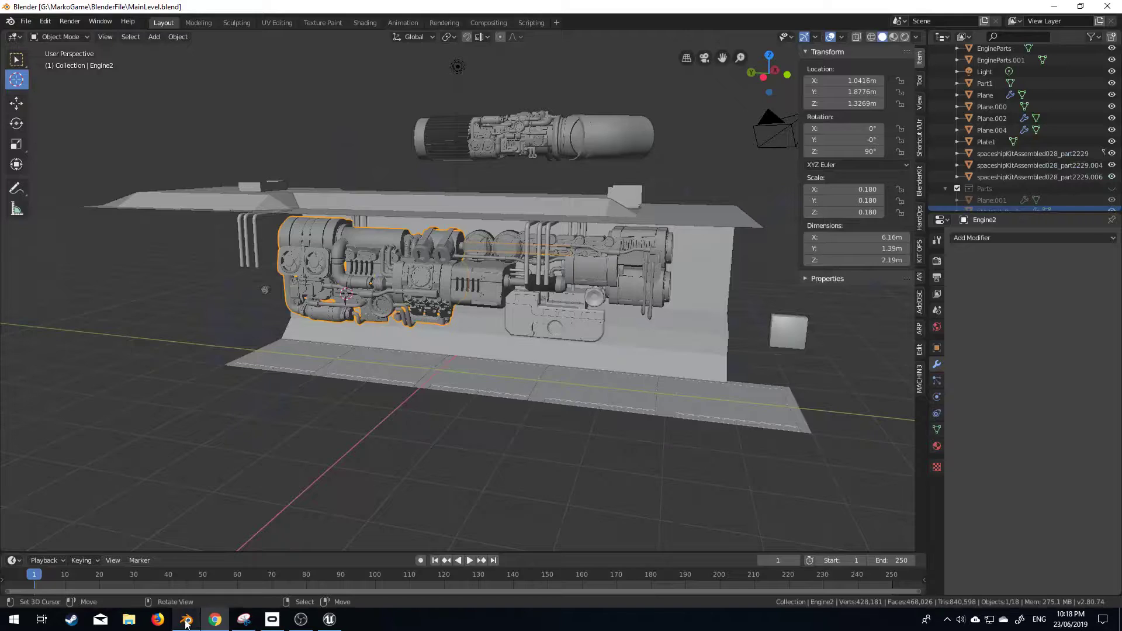
pyautogui.click(186, 619)
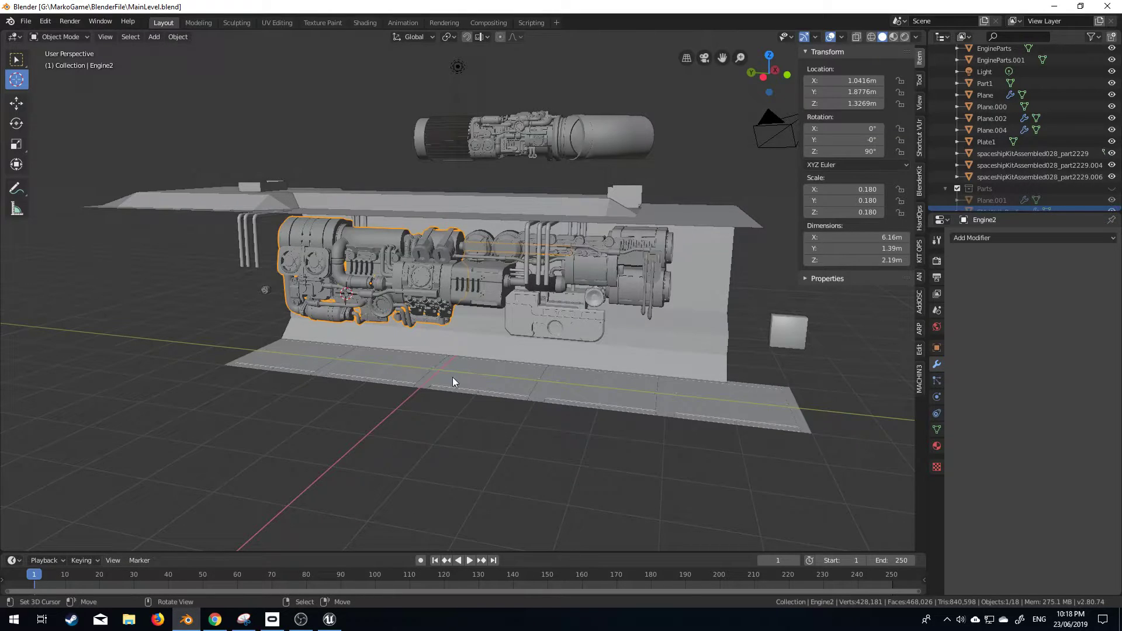
pyautogui.scroll(6, 453, 377)
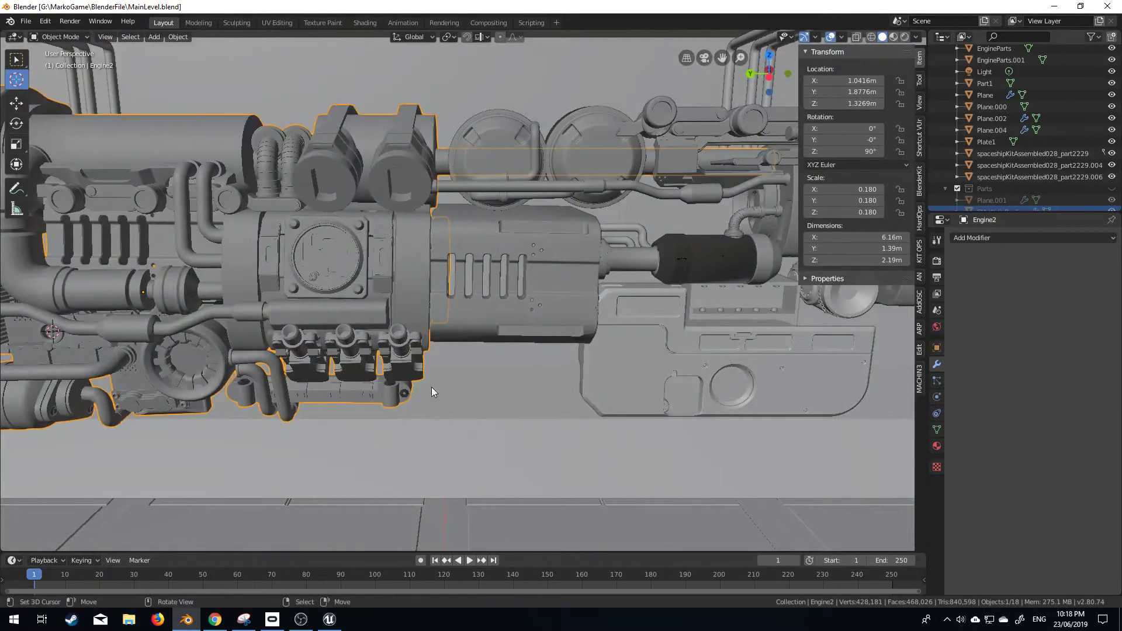
pyautogui.keyDown('shift'); pyautogui.moveTo(486, 394); pyautogui.dragTo(454, 388, button='middle'); pyautogui.keyUp('shift')
pyautogui.hotkey('shift', 'a')
pyautogui.moveTo(397, 383)
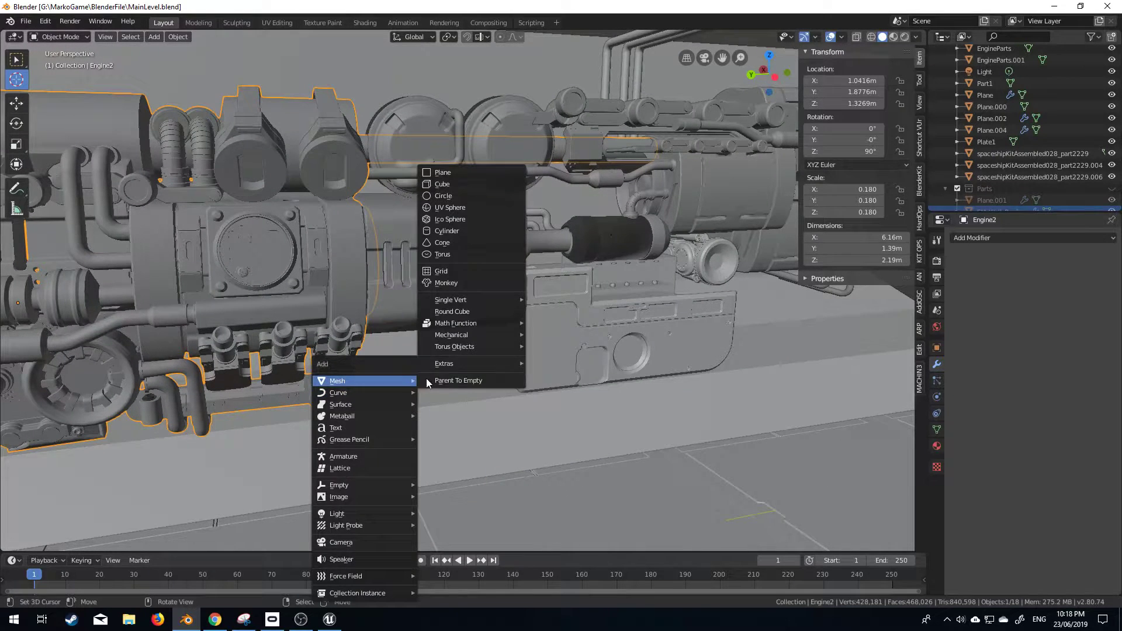
pyautogui.click(447, 185)
pyautogui.scroll(-5, 465, 365)
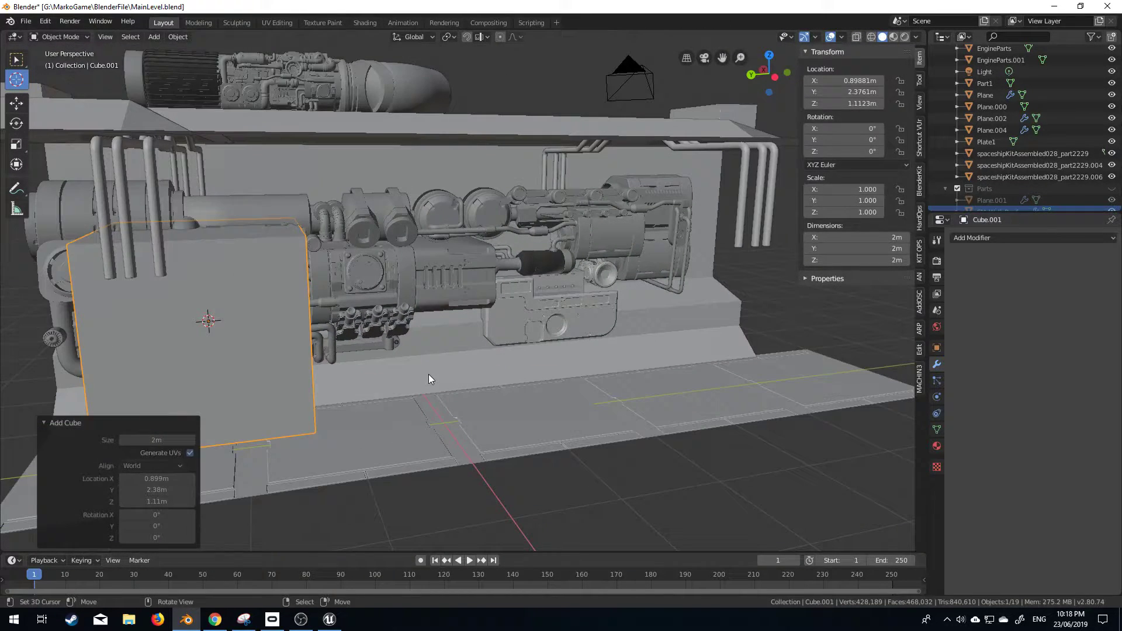
# In Edit Mode, move the cube about -2.41 m in Y and -0.27 m in Z beneath the engine and scale it to 0.298
pyautogui.press('Tab')
pyautogui.press('KP_1')
pyautogui.press('KP_3')
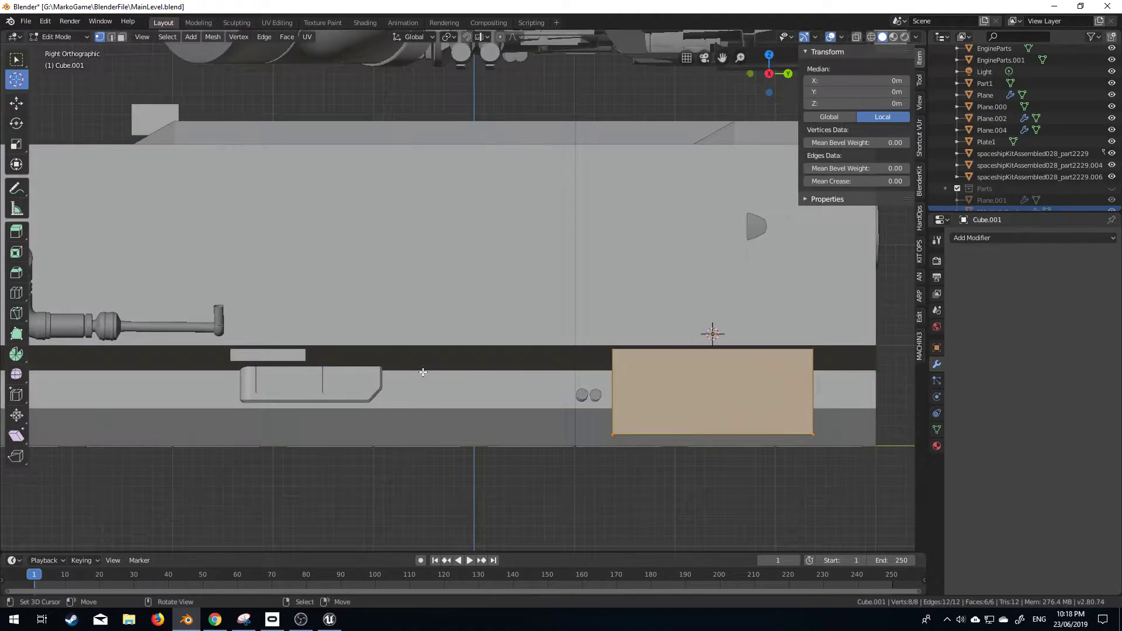
pyautogui.press('ctrl+KP_3')
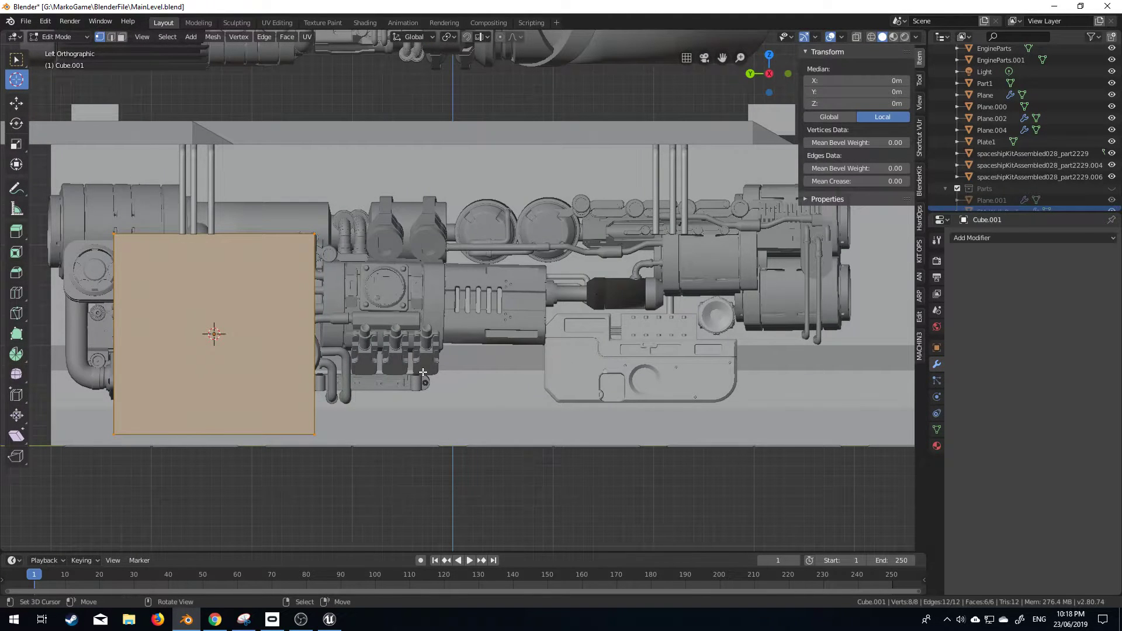
pyautogui.press('g')
pyautogui.click(502, 337)
pyautogui.press('s')
pyautogui.click(489, 364)
pyautogui.keyDown('shift'); pyautogui.moveTo(490, 363); pyautogui.dragTo(441, 363, button='middle'); pyautogui.keyUp('shift')
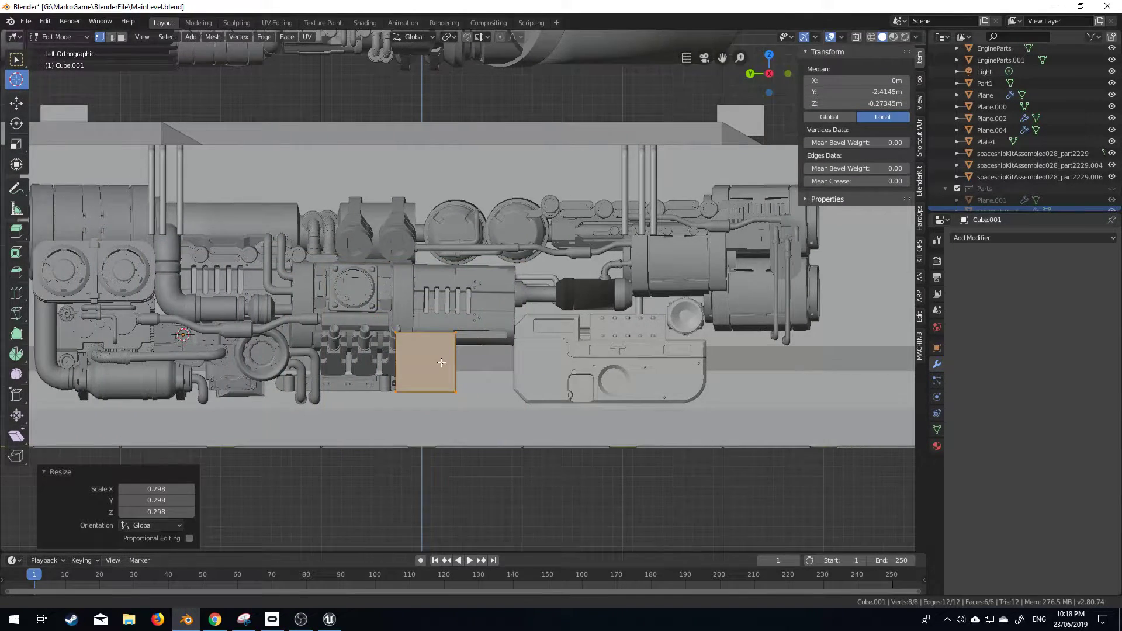
# Scale the cube down uniformly by a further factor of 0.387
pyautogui.scroll(3, 440, 363)
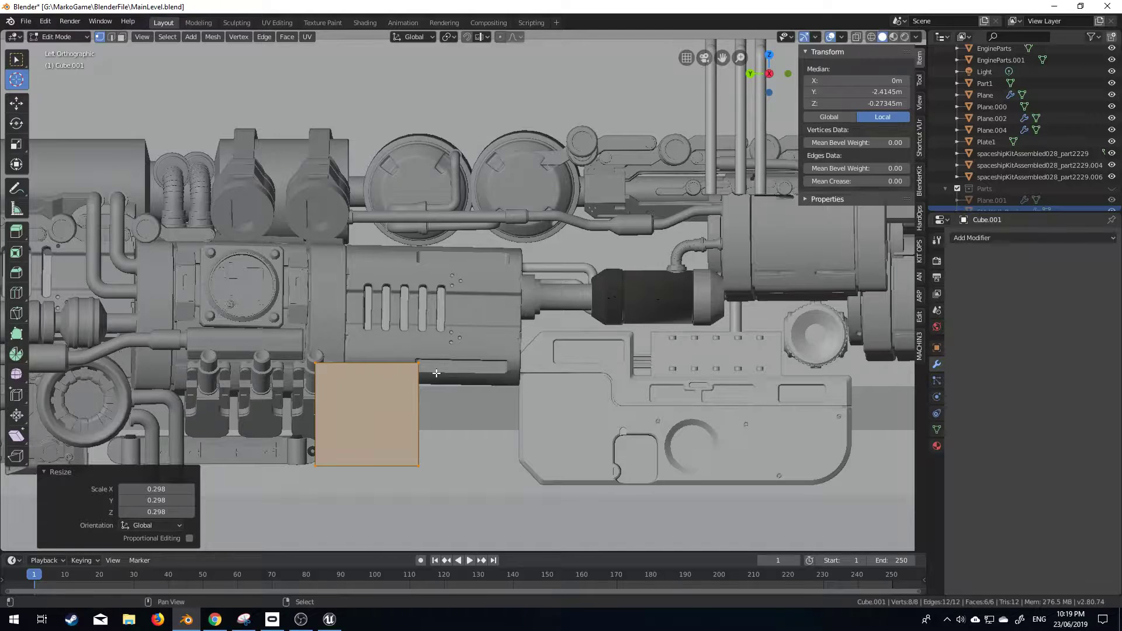
pyautogui.keyDown('shift'); pyautogui.moveTo(440, 363); pyautogui.dragTo(458, 300, button='middle'); pyautogui.keyUp('shift')
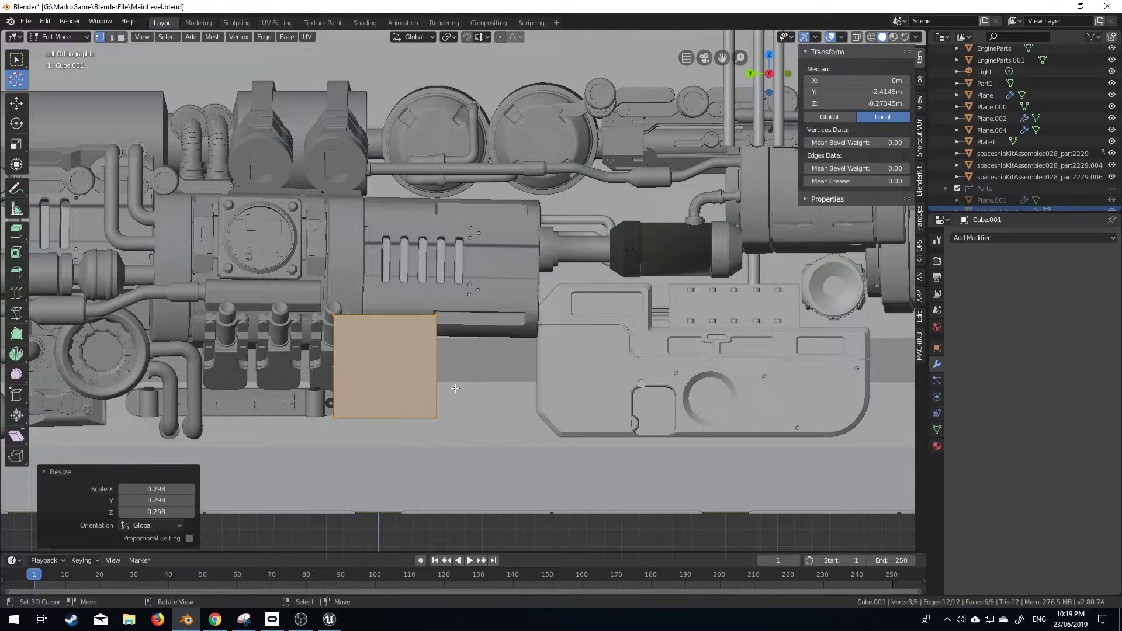
pyautogui.keyDown('shift'); pyautogui.moveTo(414, 369); pyautogui.dragTo(349, 358, button='middle'); pyautogui.keyUp('shift')
pyautogui.press('s')
pyautogui.click(409, 346)
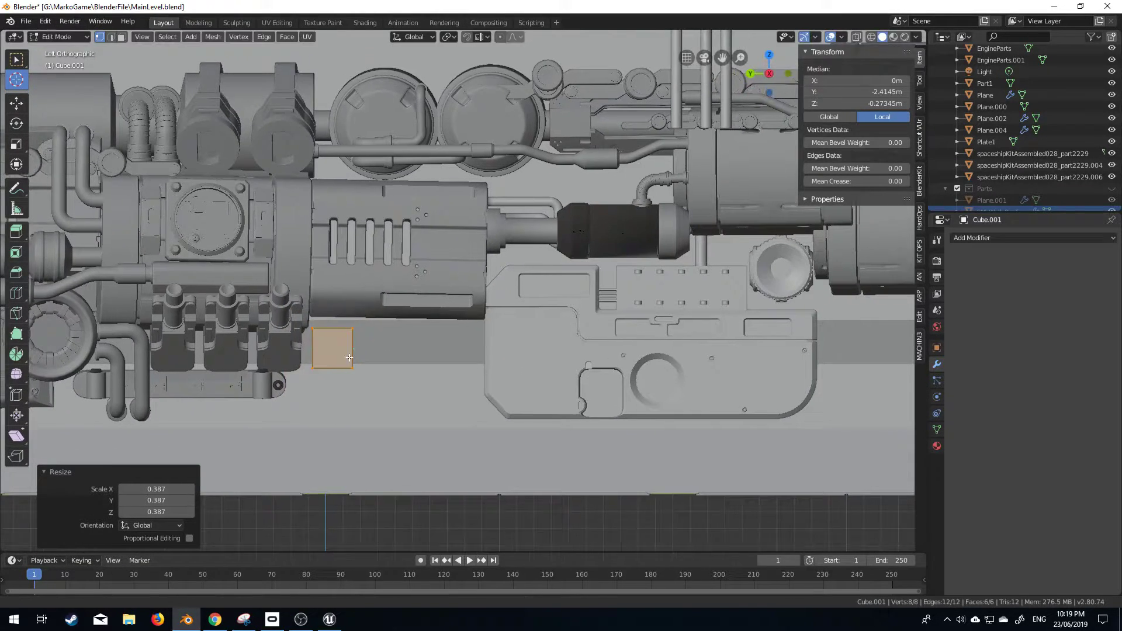
# Stretch the cube along Y and move it about -0.35 m in Y and -0.047 m in Z into the gap beneath the engine
pyautogui.press('s')
pyautogui.press('y')
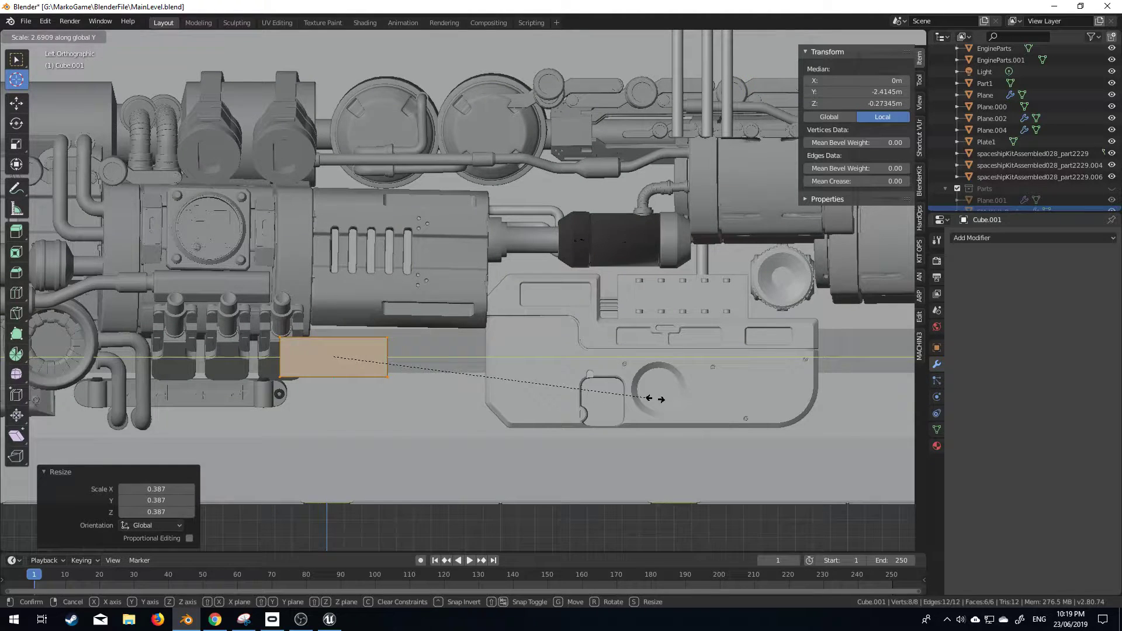
pyautogui.press('Escape')
pyautogui.press('g')
pyautogui.click(521, 370)
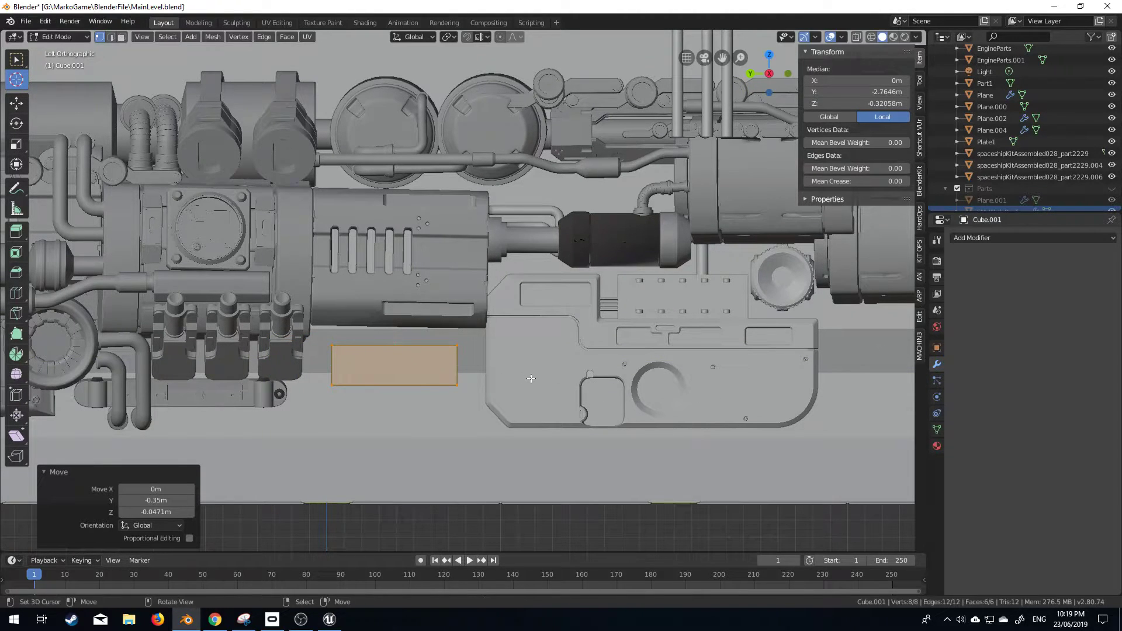
# Try hollowing the box by insetting its front face about 0.045 m and extruding it inward about 0.235 m, and undo both
pyautogui.moveTo(571, 396); pyautogui.dragTo(468, 408, button='middle')
pyautogui.hotkey('alt', 'a')
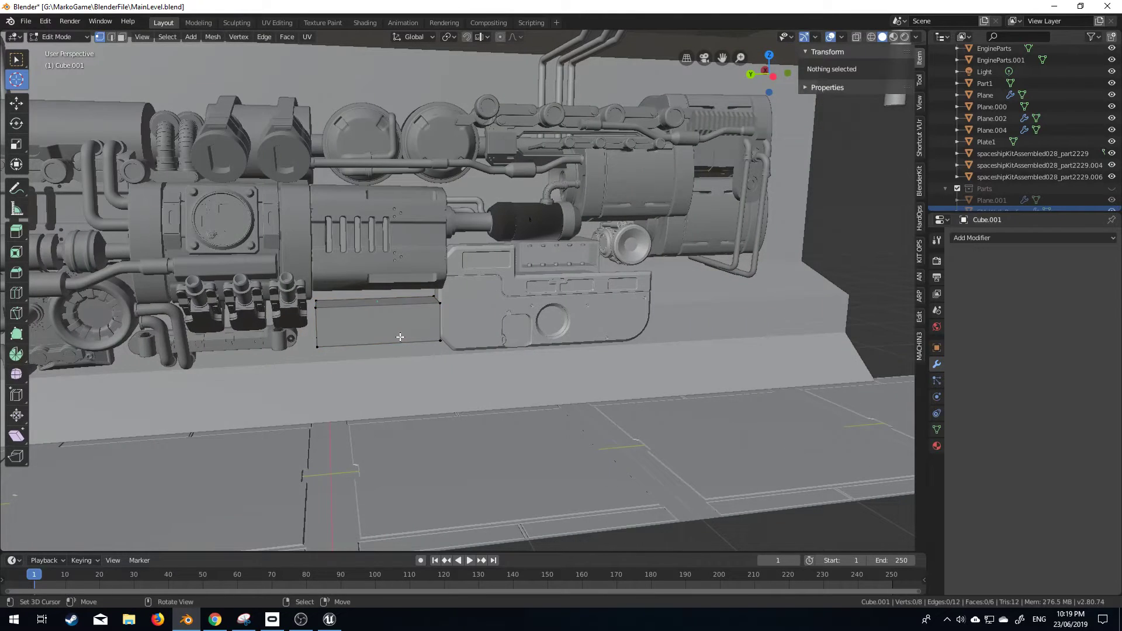
pyautogui.click(354, 309)
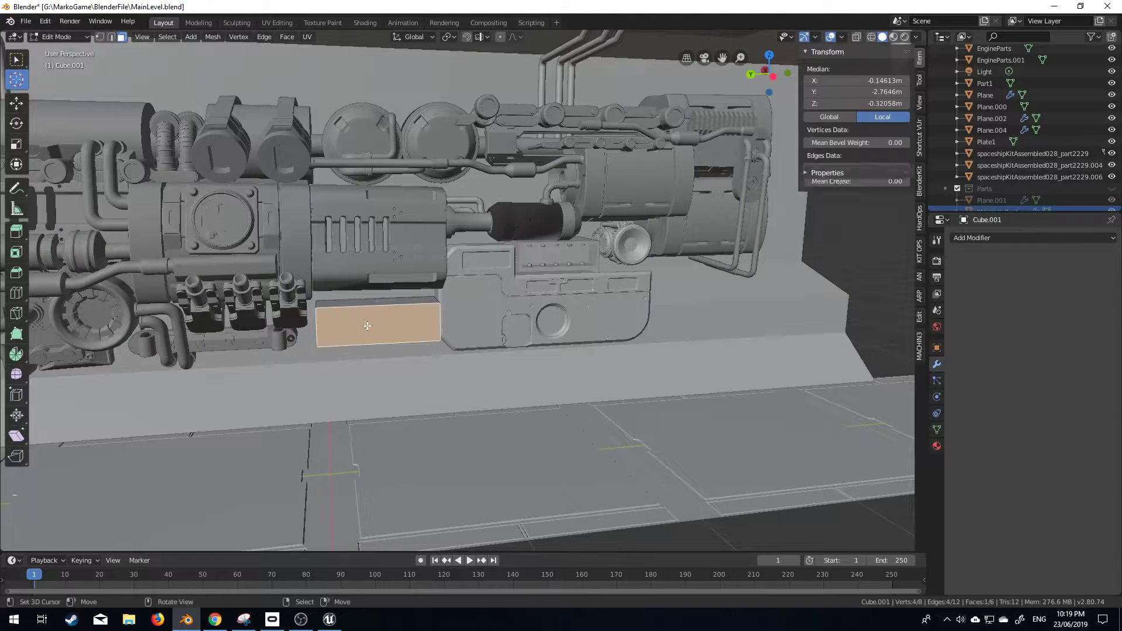
pyautogui.press('i')
pyautogui.click(561, 392)
pyautogui.press('e')
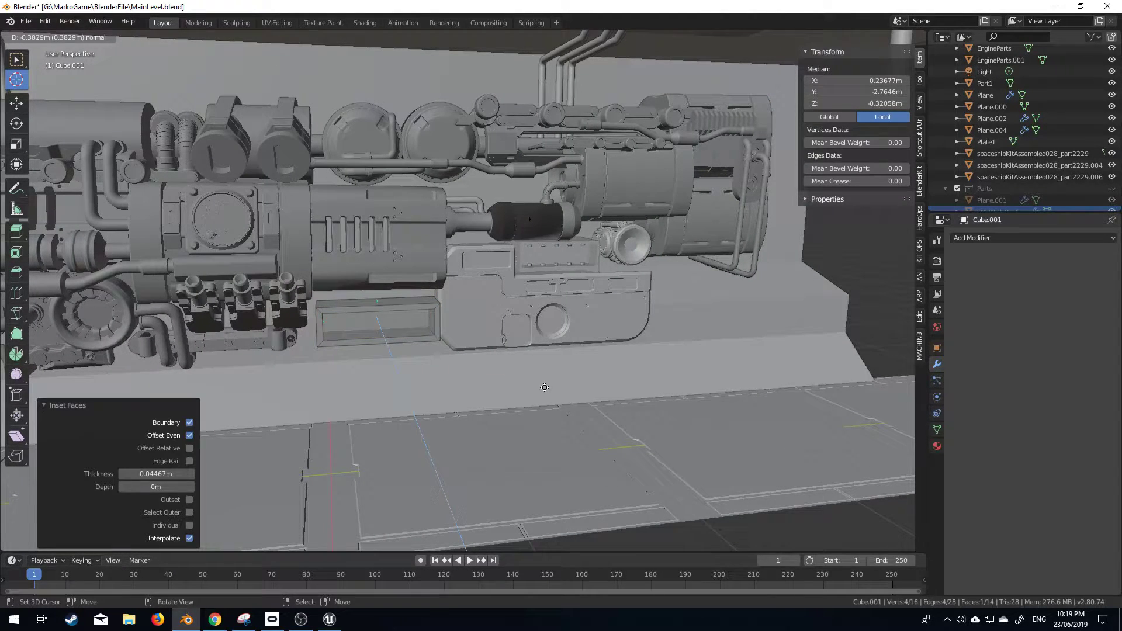
pyautogui.click(417, 373)
pyautogui.moveTo(416, 373); pyautogui.dragTo(483, 298, button='middle')
pyautogui.moveTo(431, 347); pyautogui.dragTo(393, 340, button='middle')
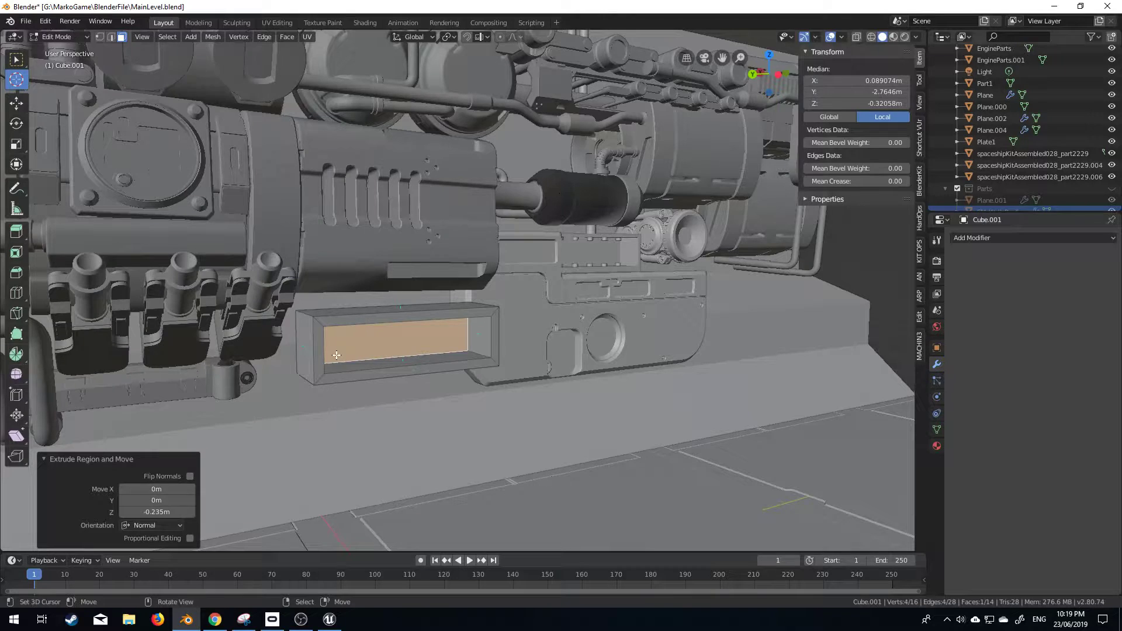
pyautogui.hotkey('ctrl', 'z')
pyautogui.hotkey('ctrl', 'z')
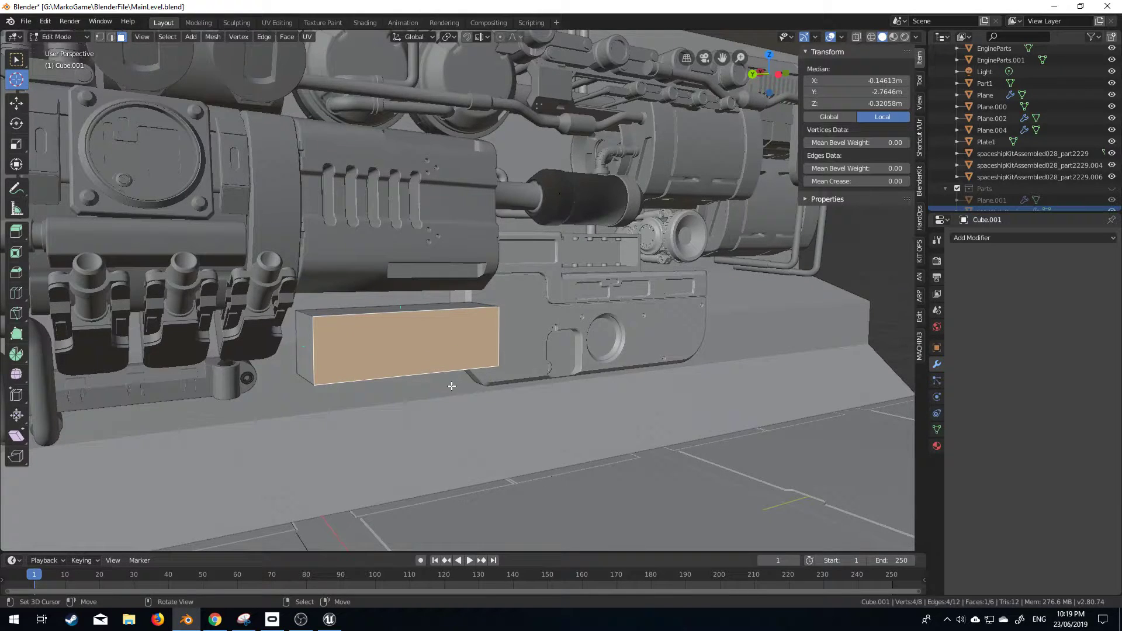
# Flatten the whole box into a thin plate by scaling it to 0.099 along Z
pyautogui.hotkey('ctrl', 'l')
pyautogui.press('s')
pyautogui.press('z')
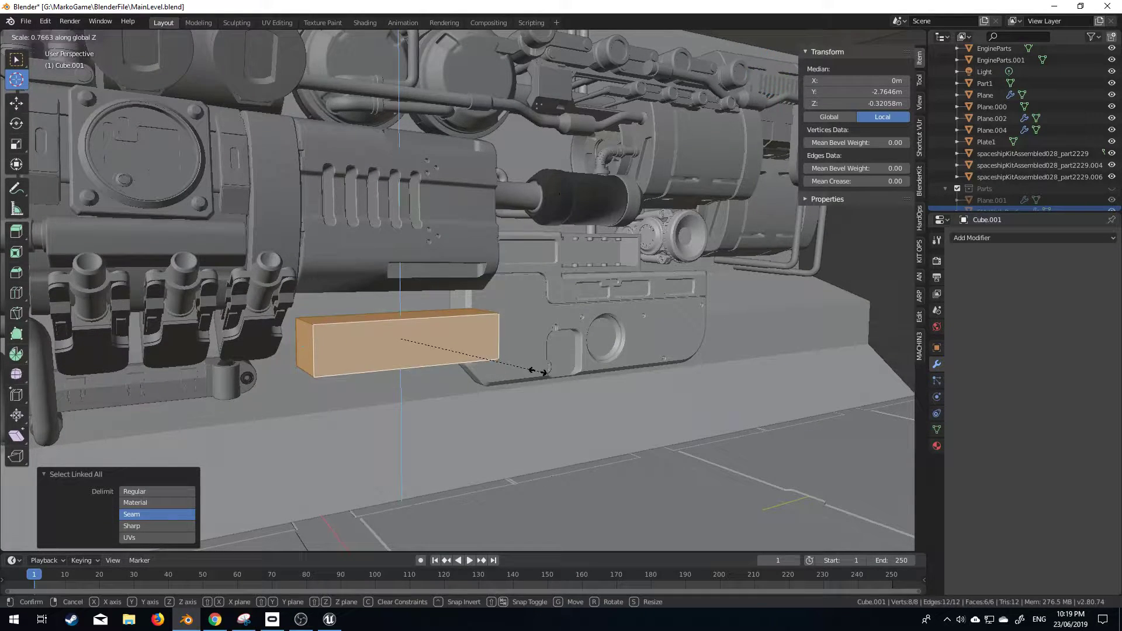
pyautogui.click(417, 348)
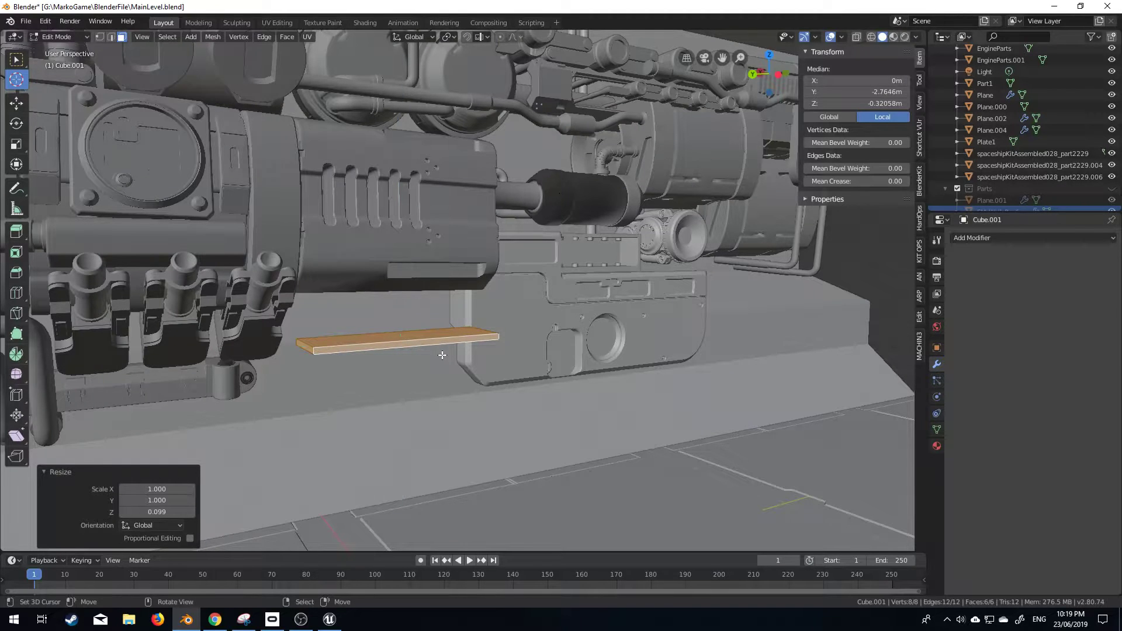
# Duplicate the thin plate and place the copy about 0.148 m above the original along Z
pyautogui.hotkey('shift', 'd')
pyautogui.press('z')
pyautogui.click(438, 322)
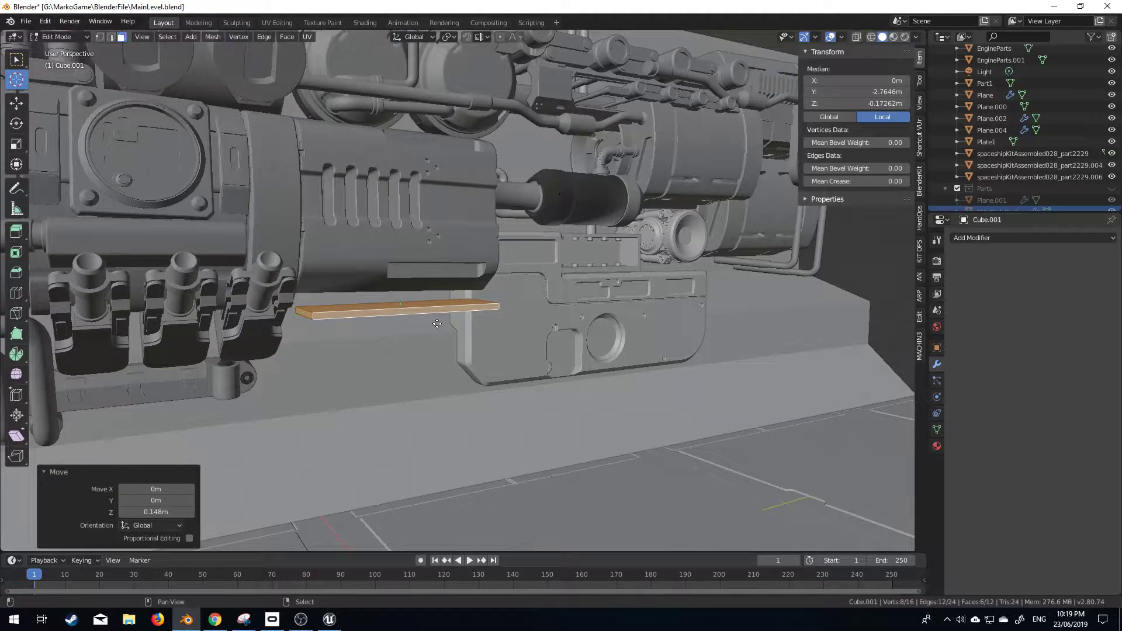
# Duplicate the upper plate and place the copy about 0.196 m below it along Z
pyautogui.hotkey('shift', 'd')
pyautogui.press('z')
pyautogui.click(443, 361)
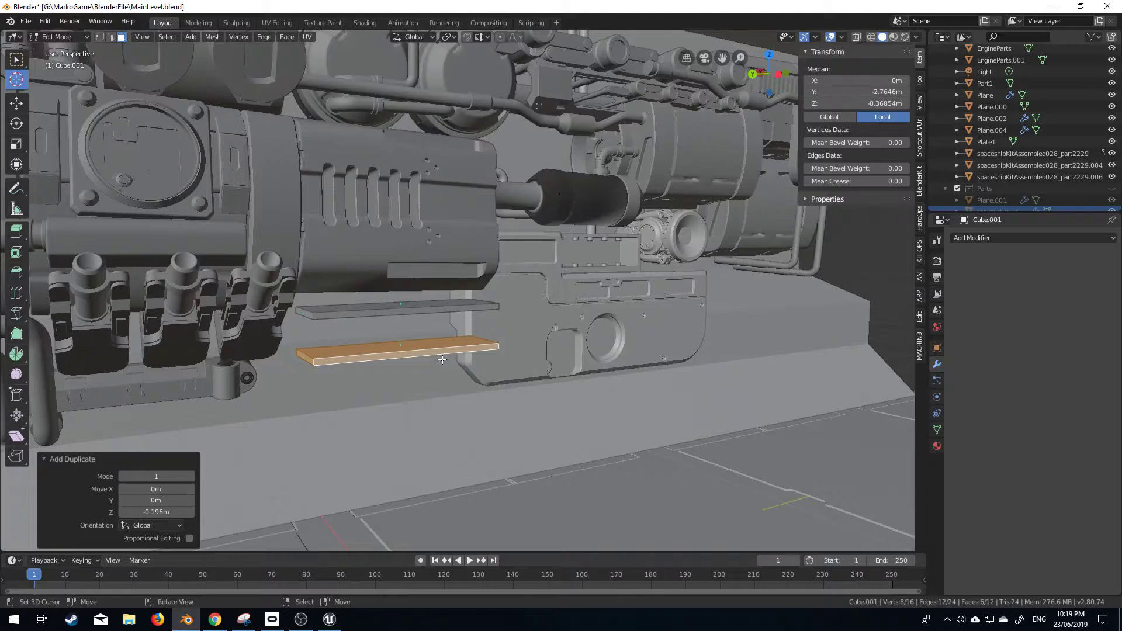
# Widen the whole upper plate by scaling it to about 1.66 along X
pyautogui.moveTo(443, 360); pyautogui.dragTo(338, 319, button='middle')
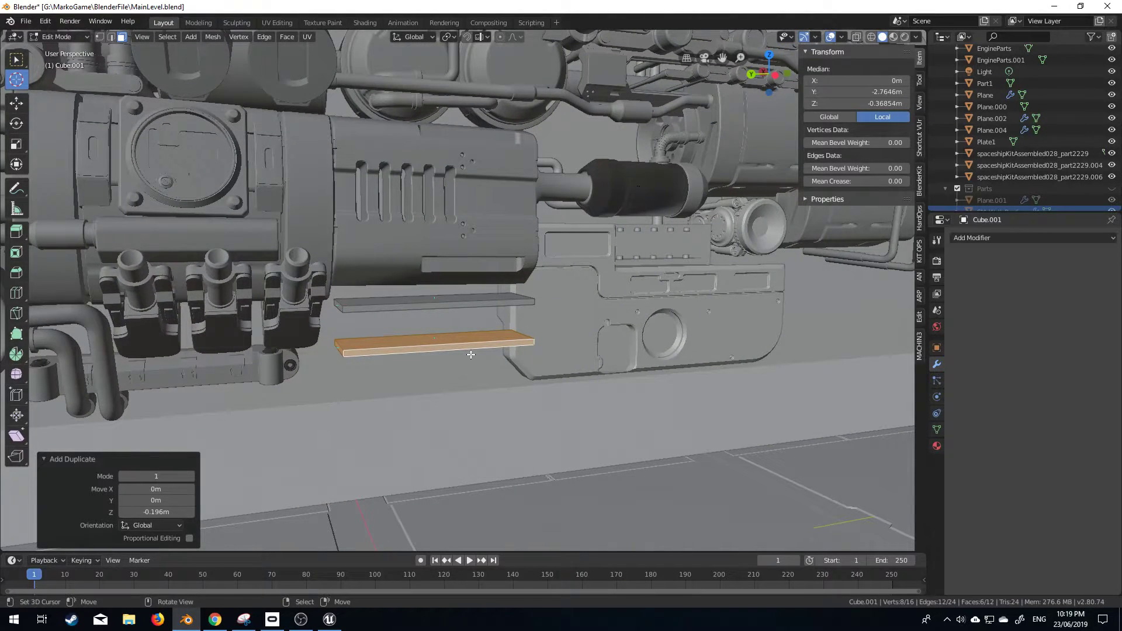
pyautogui.press('KP_3')
pyautogui.press('KP_1')
pyautogui.press('ctrl+KP_1')
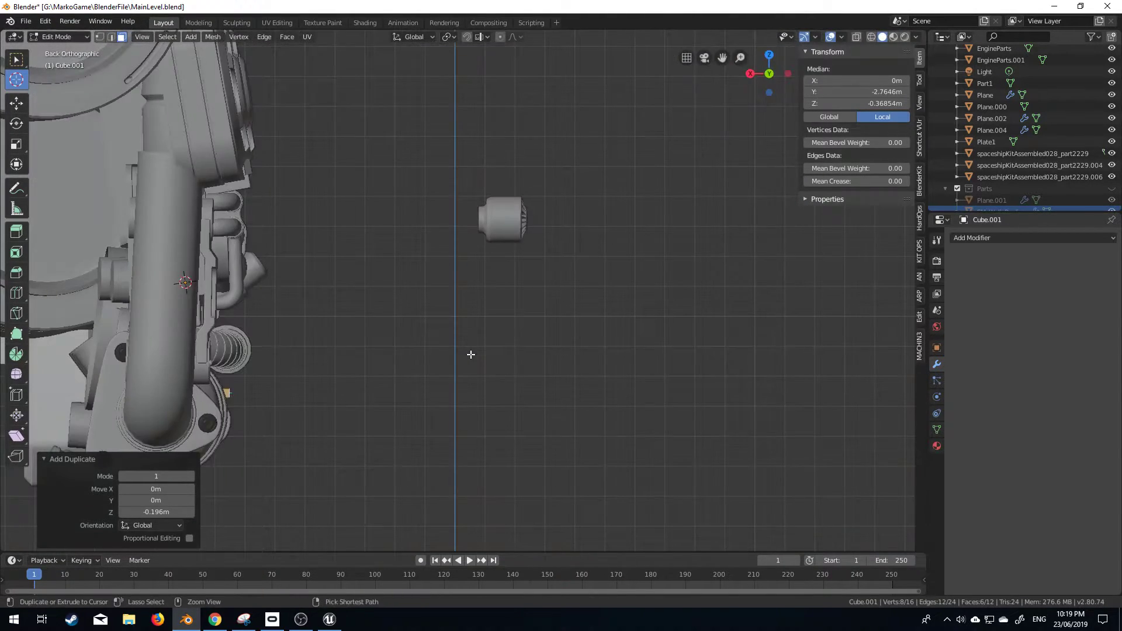
pyautogui.press('ctrl+KP_3')
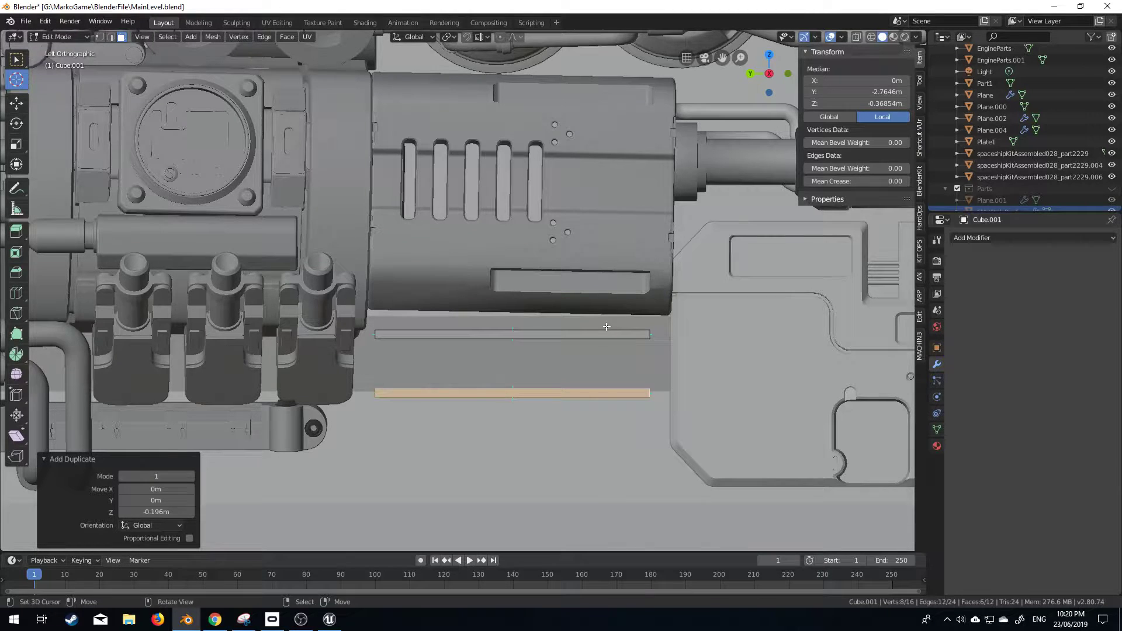
pyautogui.scroll(3, 606, 327)
pyautogui.keyDown('shift'); pyautogui.moveTo(608, 323); pyautogui.dragTo(641, 235, button='middle'); pyautogui.keyUp('shift')
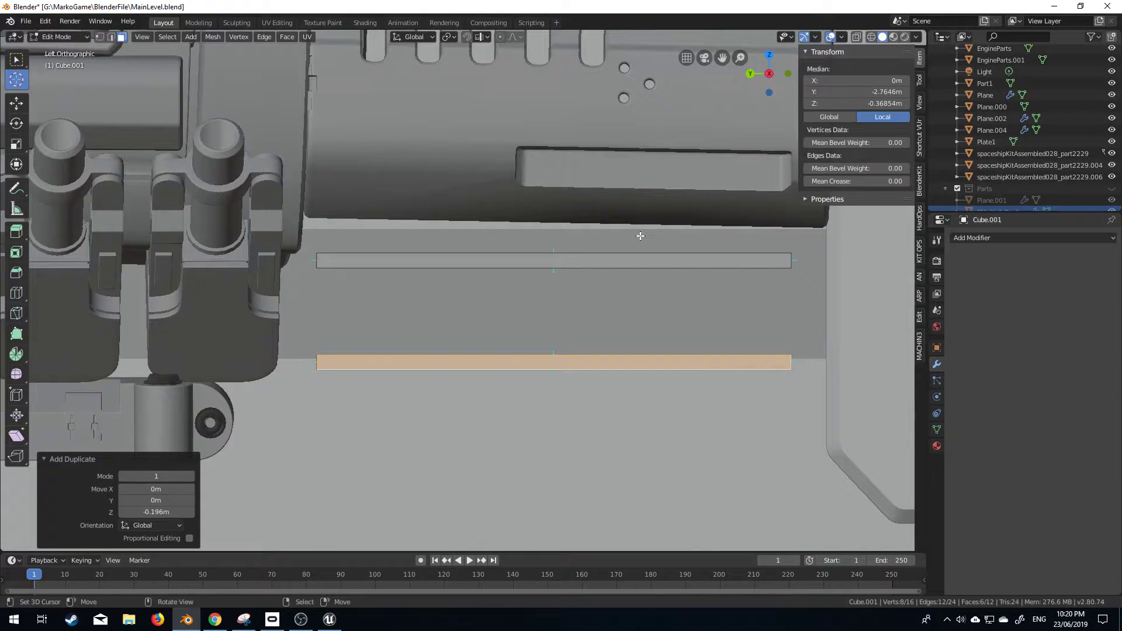
pyautogui.moveTo(604, 338); pyautogui.dragTo(576, 219, button='middle')
pyautogui.click(576, 219)
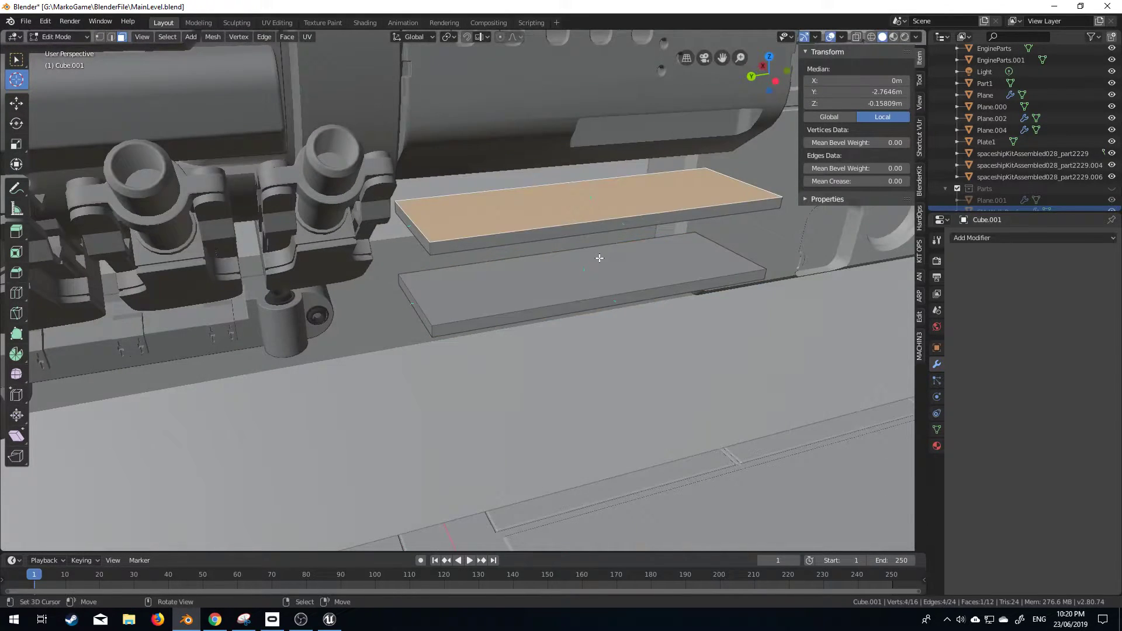
pyautogui.hotkey('ctrl', 'l')
pyautogui.press('s')
pyautogui.press('x')
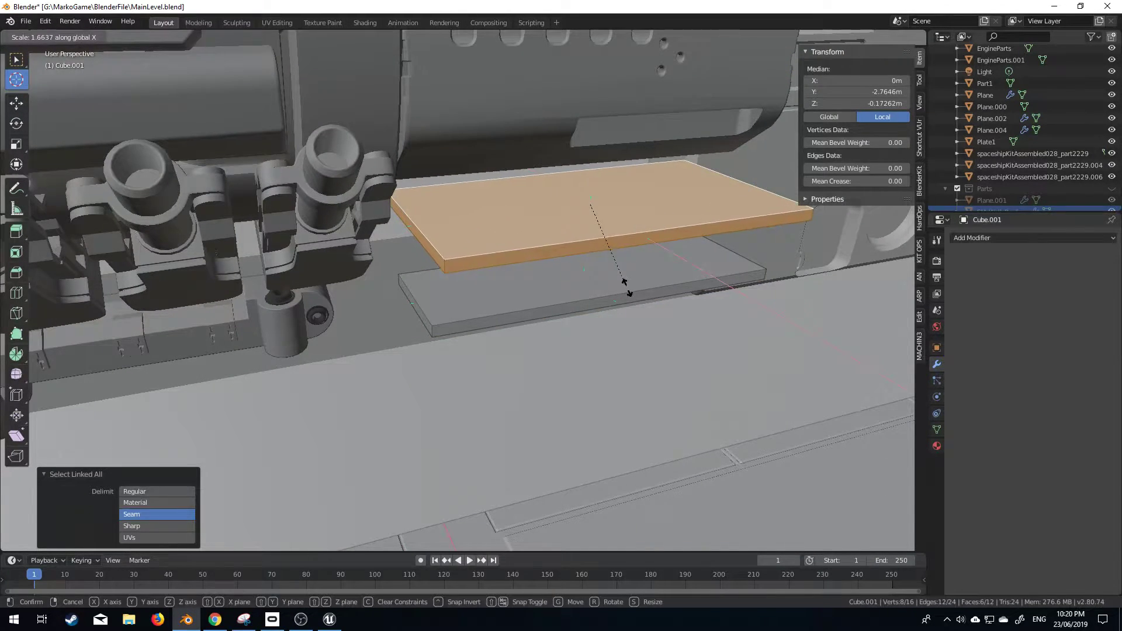
pyautogui.click(623, 288)
# Move the whole lower plate down about 0.195 m along Z
pyautogui.click(593, 285)
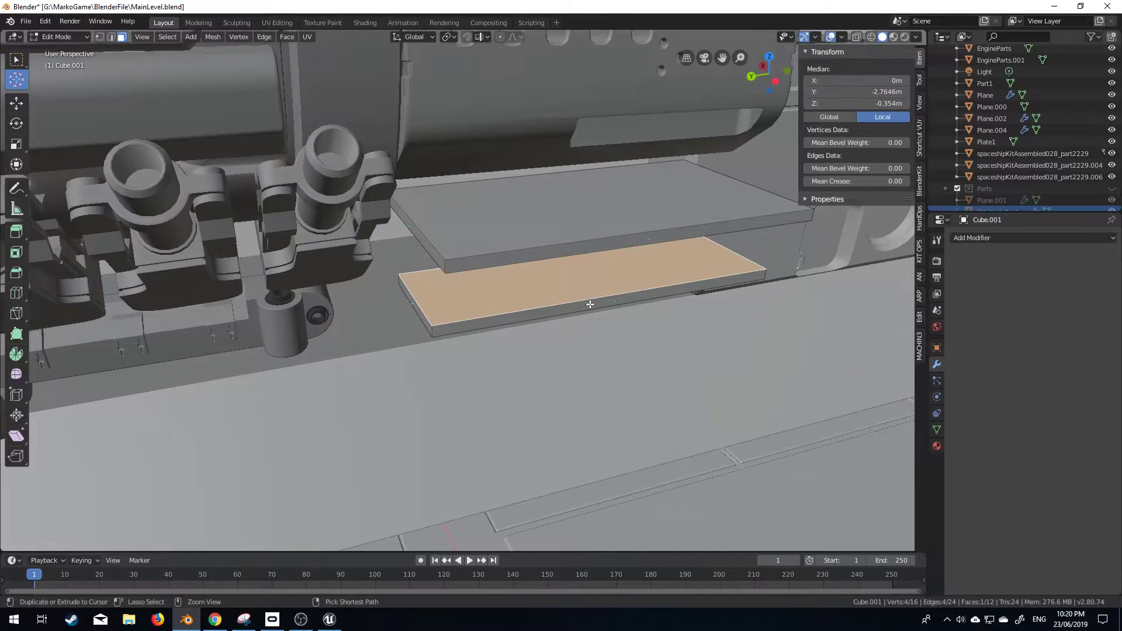
pyautogui.hotkey('ctrl', 'l')
pyautogui.press('g')
pyautogui.press('z')
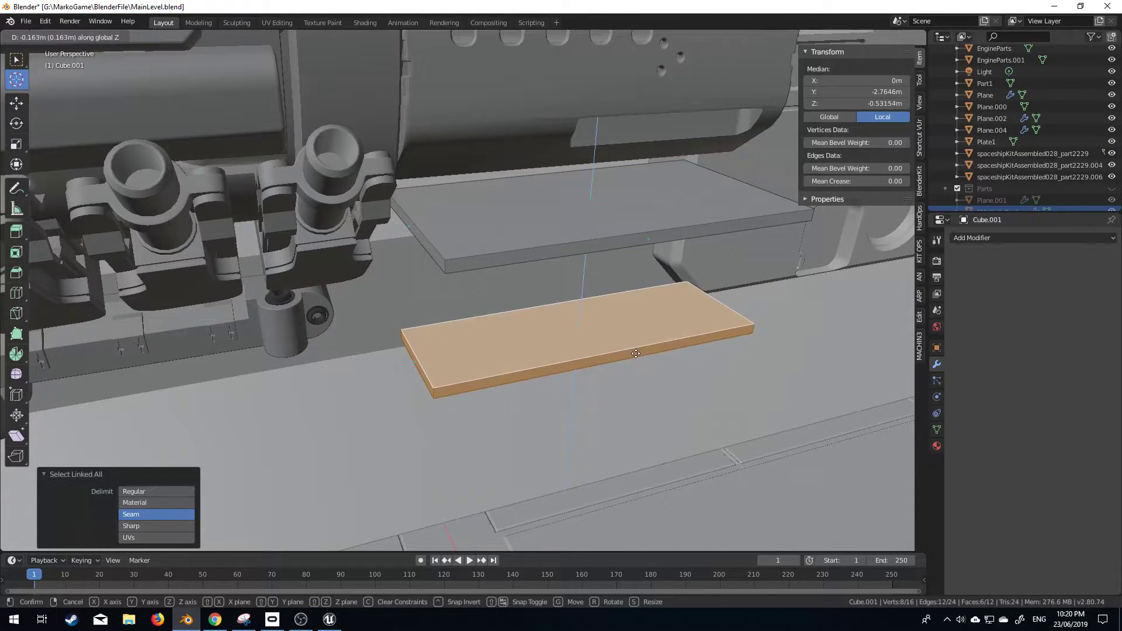
pyautogui.click(601, 394)
# Select both plates and move them together about 0.167 m along X, further under the engine
pyautogui.moveTo(600, 394); pyautogui.dragTo(677, 330, button='middle')
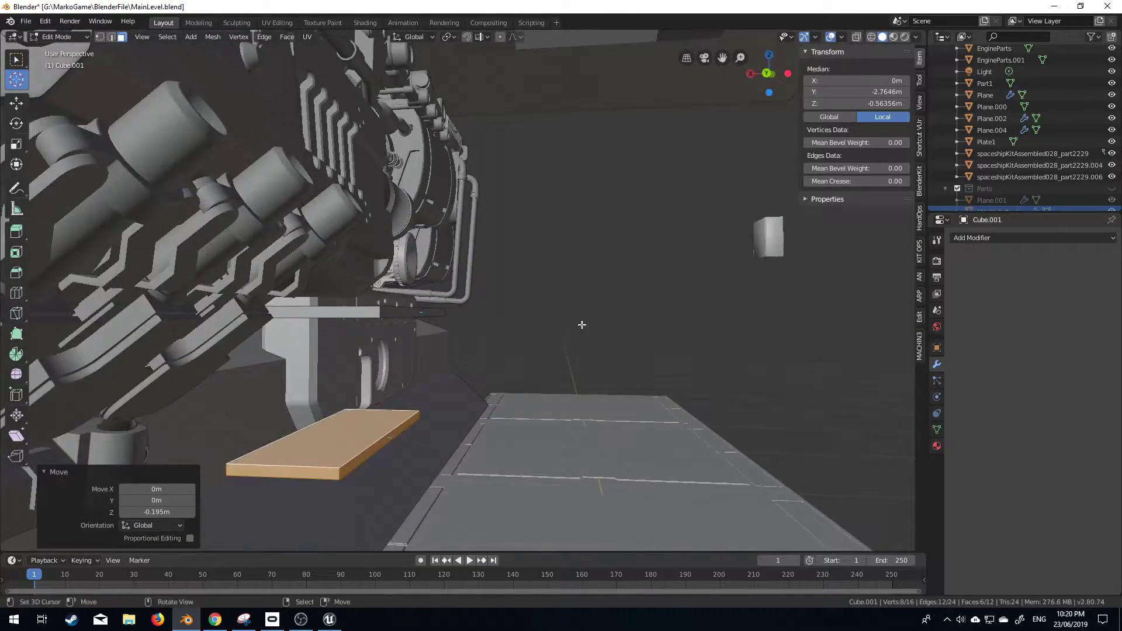
pyautogui.moveTo(581, 324); pyautogui.dragTo(525, 345, button='middle')
pyautogui.keyDown('shift'); pyautogui.rightClick(464, 262); pyautogui.keyUp('shift')
pyautogui.hotkey('ctrl', 'l')
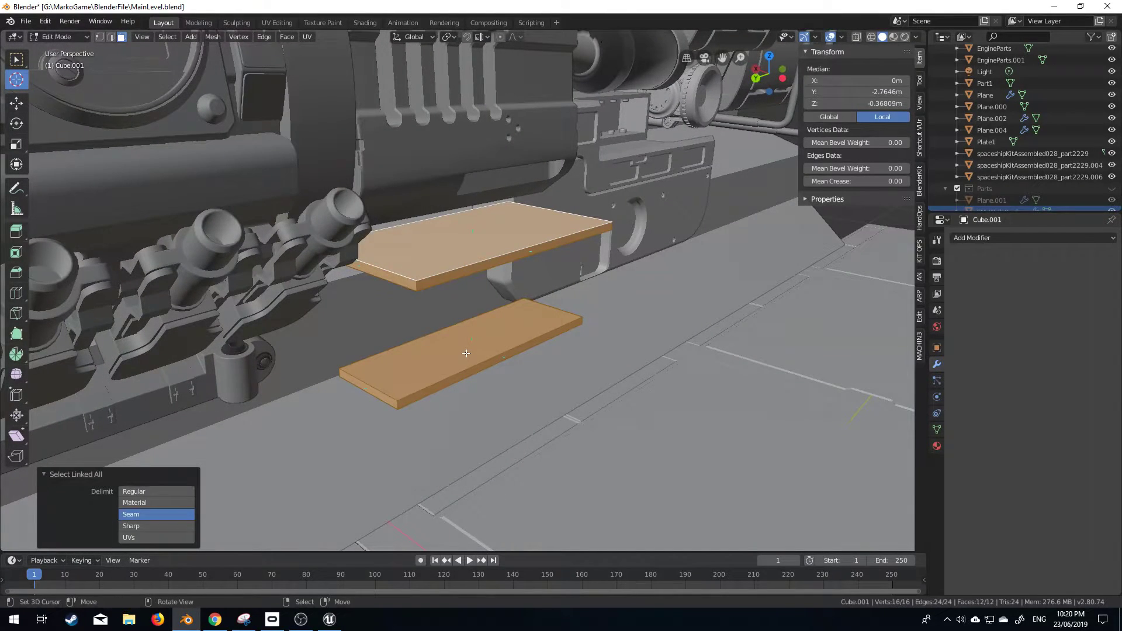
pyautogui.press('g')
pyautogui.press('x')
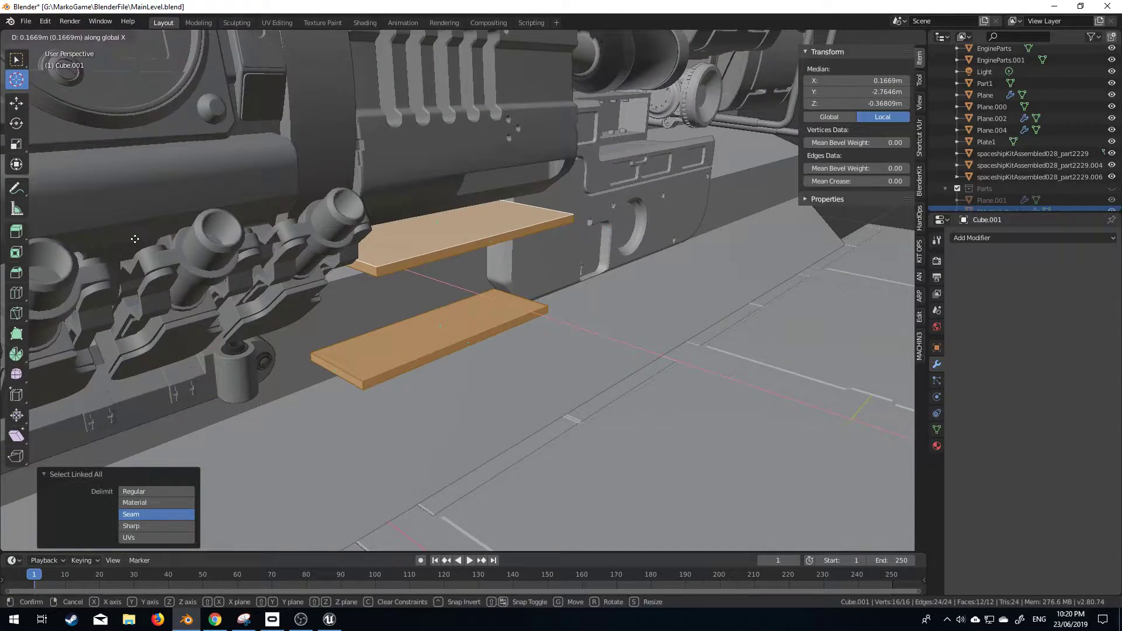
pyautogui.click(135, 238)
# Start the Shortcut VUr on-screen key display and bring the transform values back into view
pyautogui.moveTo(841, 212); pyautogui.dragTo(871, 178, button='middle')
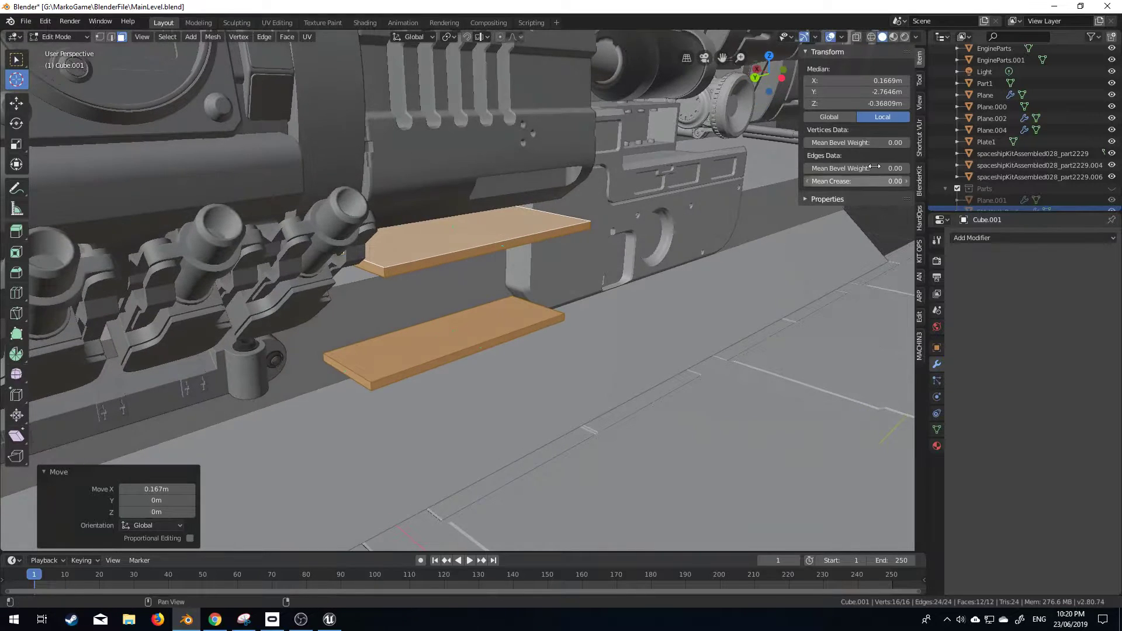
pyautogui.click(920, 138)
pyautogui.click(866, 70)
pyautogui.moveTo(585, 263); pyautogui.dragTo(424, 365, button='middle')
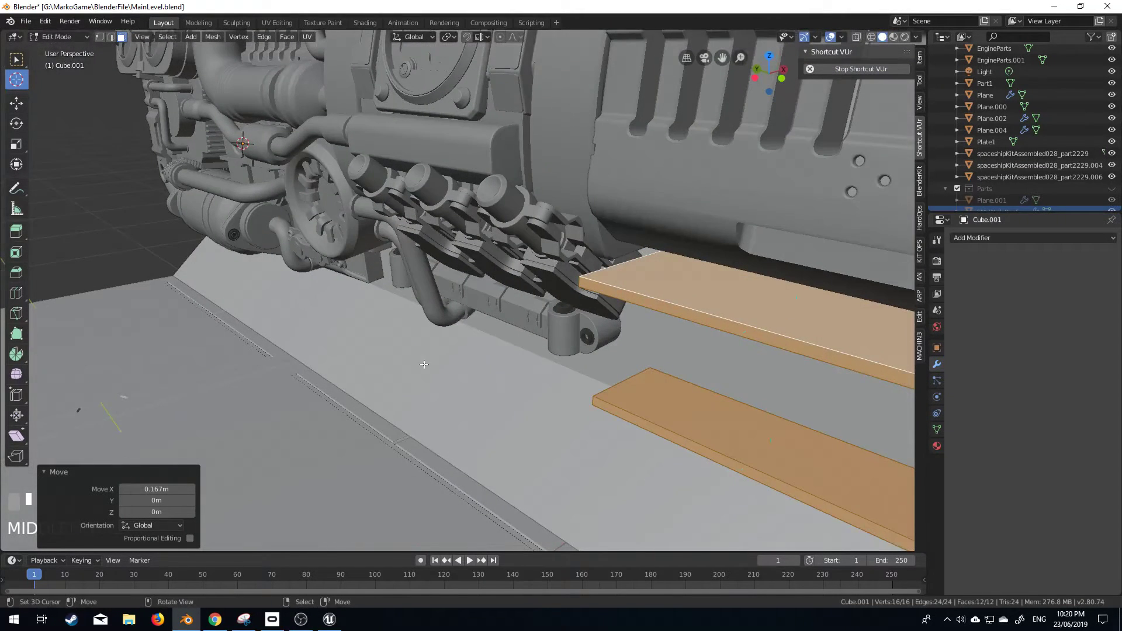
pyautogui.click(919, 58)
# Duplicate the lower plate about 0.108 m upward along Z and shrink the copy to about 0.066 along Y
pyautogui.moveTo(658, 307); pyautogui.dragTo(534, 445, button='middle')
pyautogui.click(612, 265)
pyautogui.rightClick(533, 451)
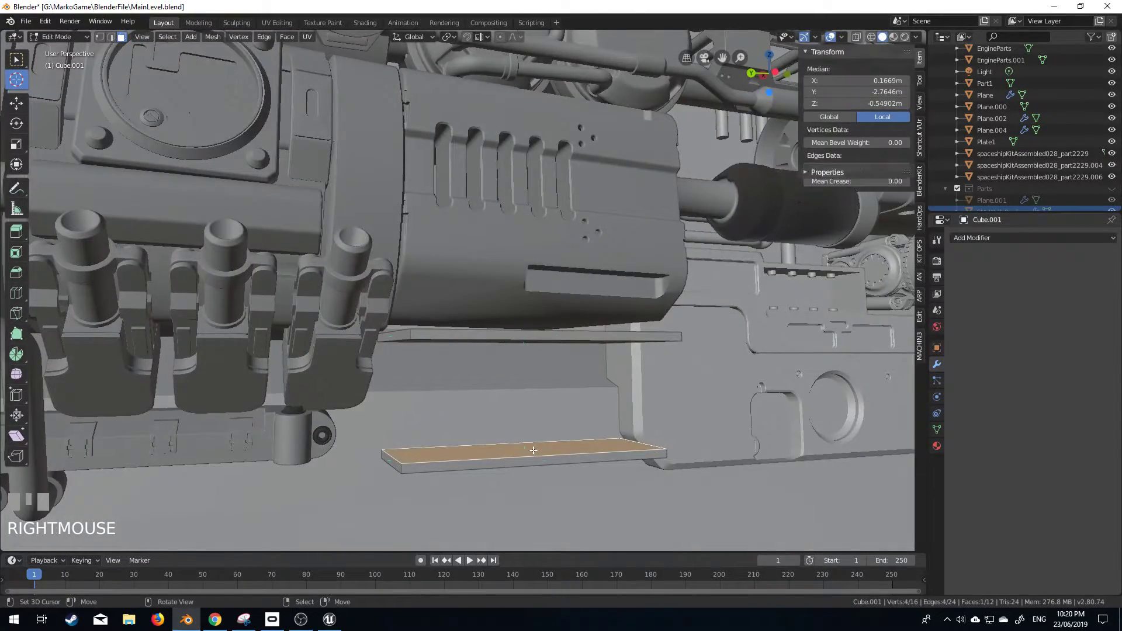
pyautogui.hotkey('ctrl', 'l')
pyautogui.hotkey('shift', 'd')
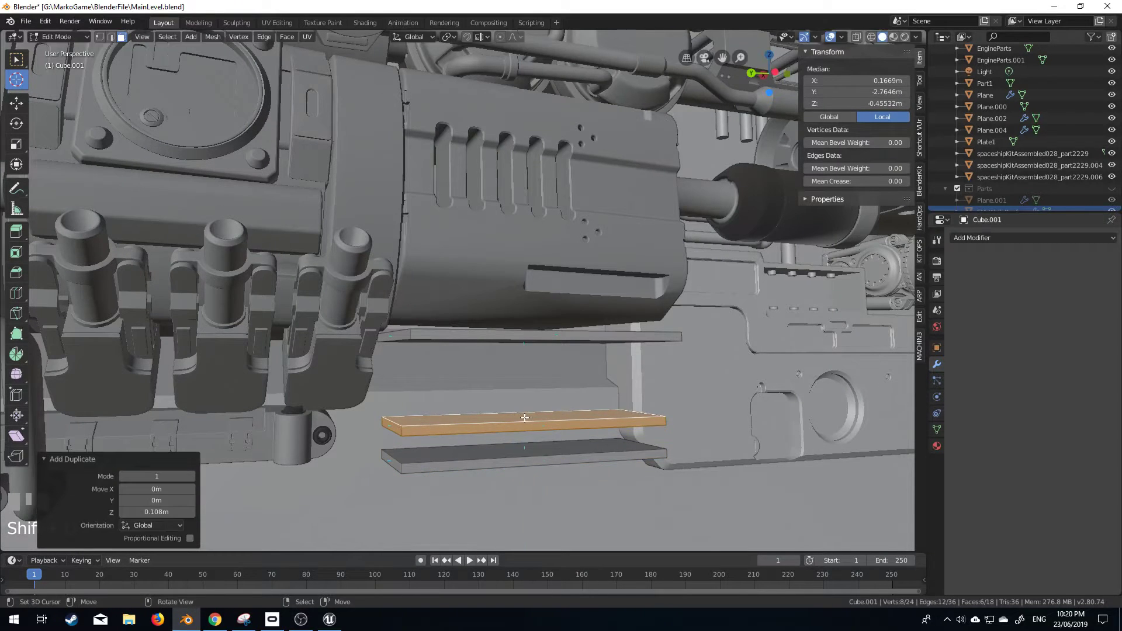
pyautogui.press('s')
pyautogui.press('y')
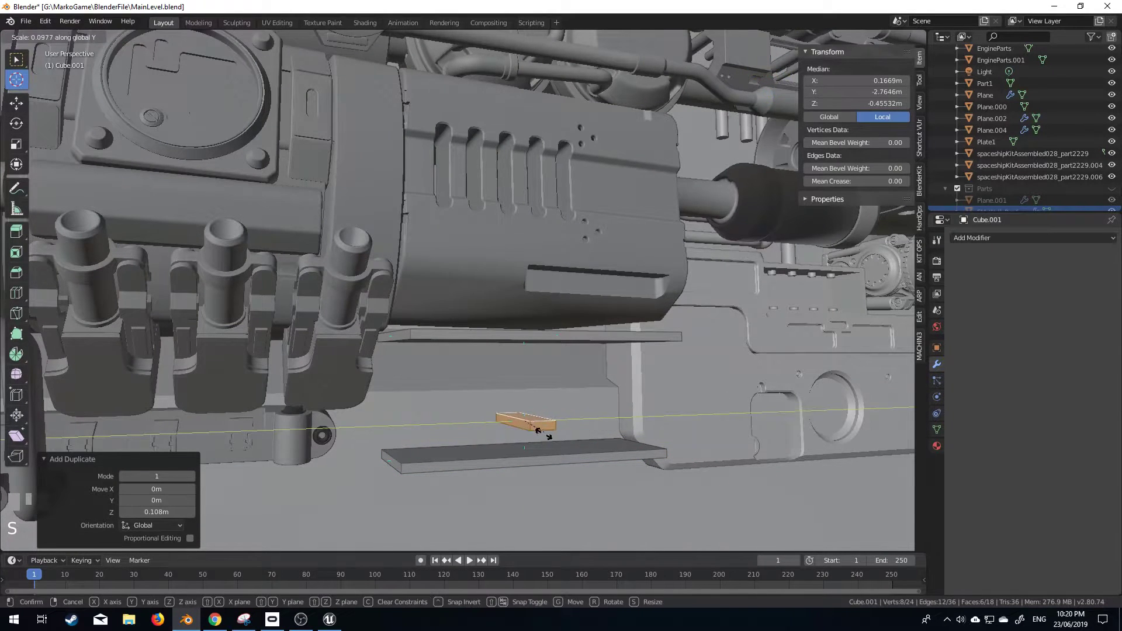
pyautogui.click(533, 427)
# In the left side view, move the small block about 0.449 m in Y and 0.087 m in Z to the plates' end
pyautogui.press('ctrl+KP_3')
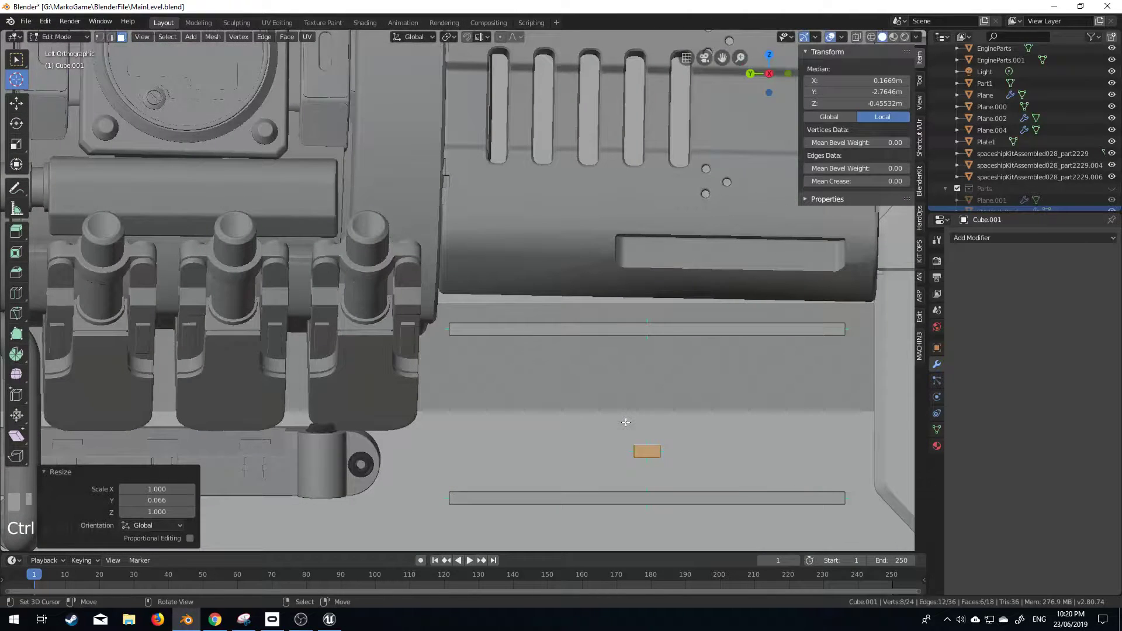
pyautogui.keyDown('shift'); pyautogui.moveTo(625, 422); pyautogui.dragTo(595, 393, button='middle'); pyautogui.keyUp('shift')
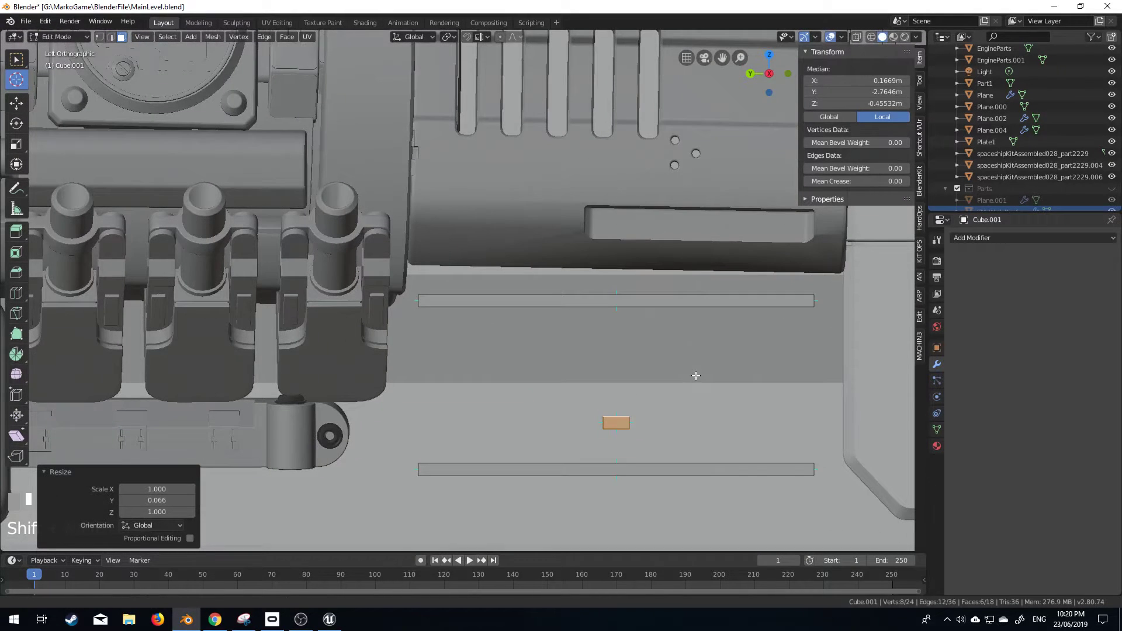
pyautogui.press('g')
pyautogui.click(624, 374)
# Scale the block to about 0.359 along Y and 13.168 along Z as a side panel, and nudge it into line with the plate ends
pyautogui.press('s')
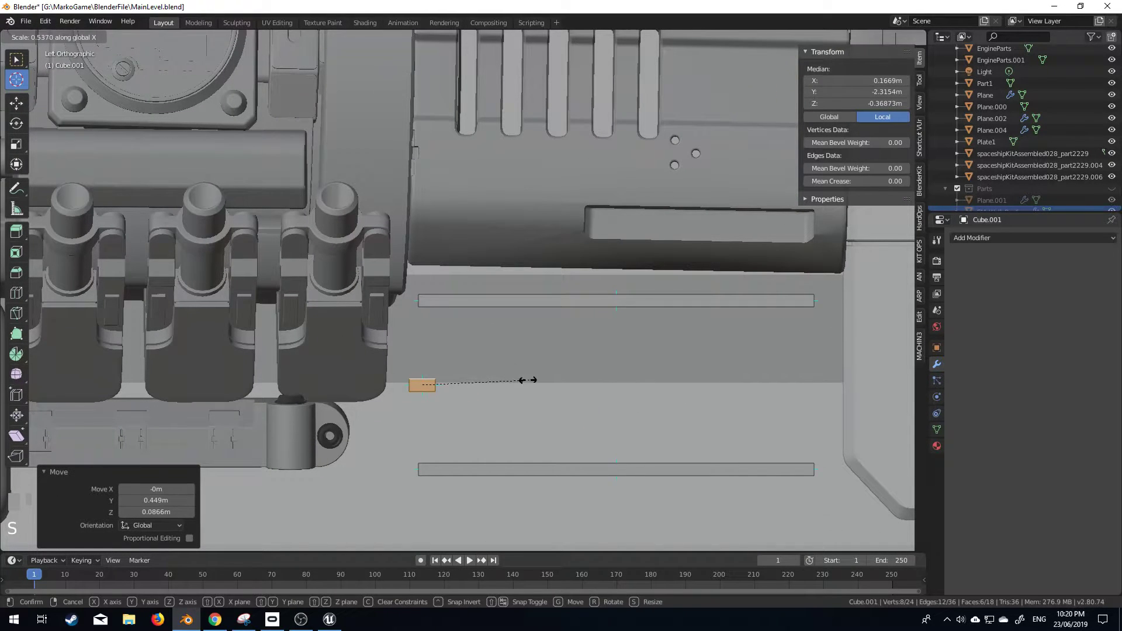
pyautogui.press('z')
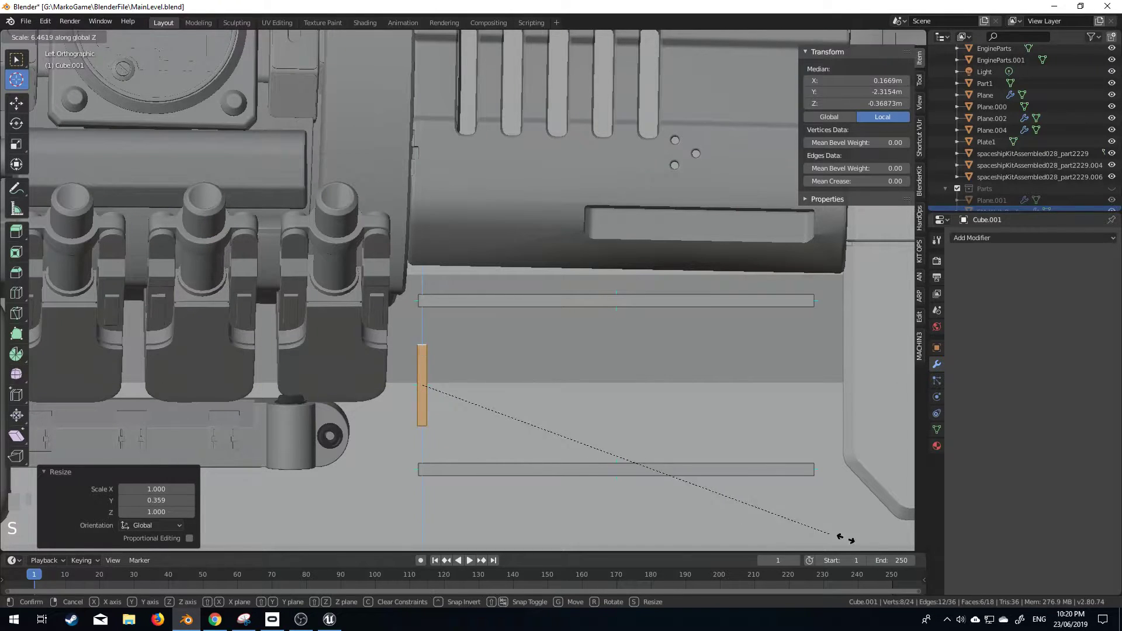
pyautogui.click(347, 119)
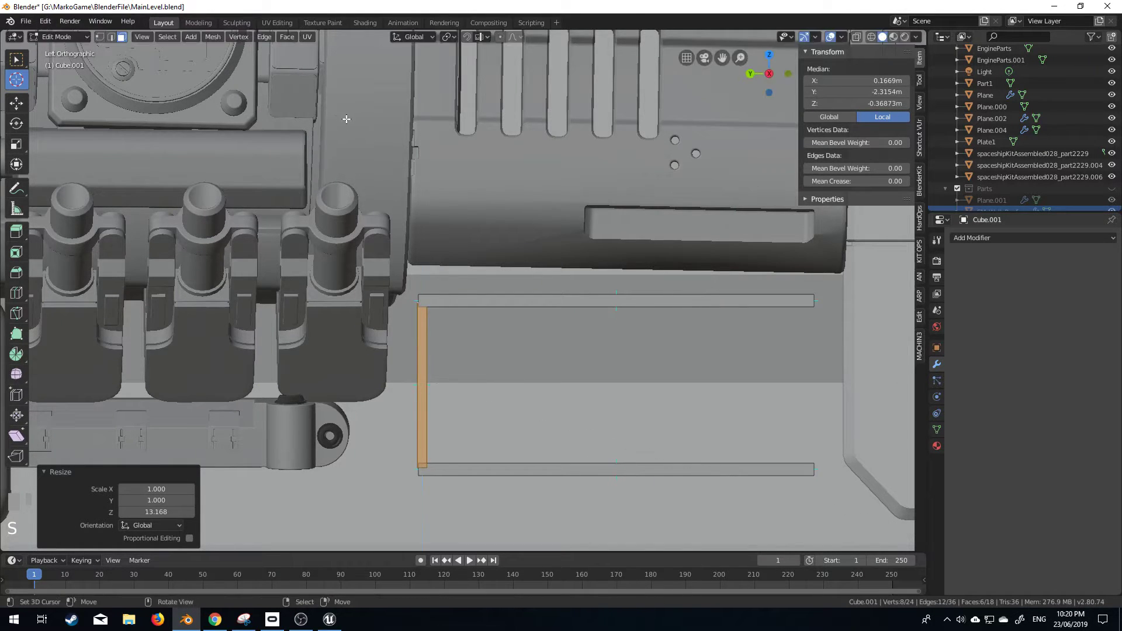
pyautogui.press('g')
pyautogui.click(509, 361)
# Duplicate the side panel along Y and place the copy at the opposite end of the plates
pyautogui.moveTo(509, 360); pyautogui.dragTo(505, 330, button='middle')
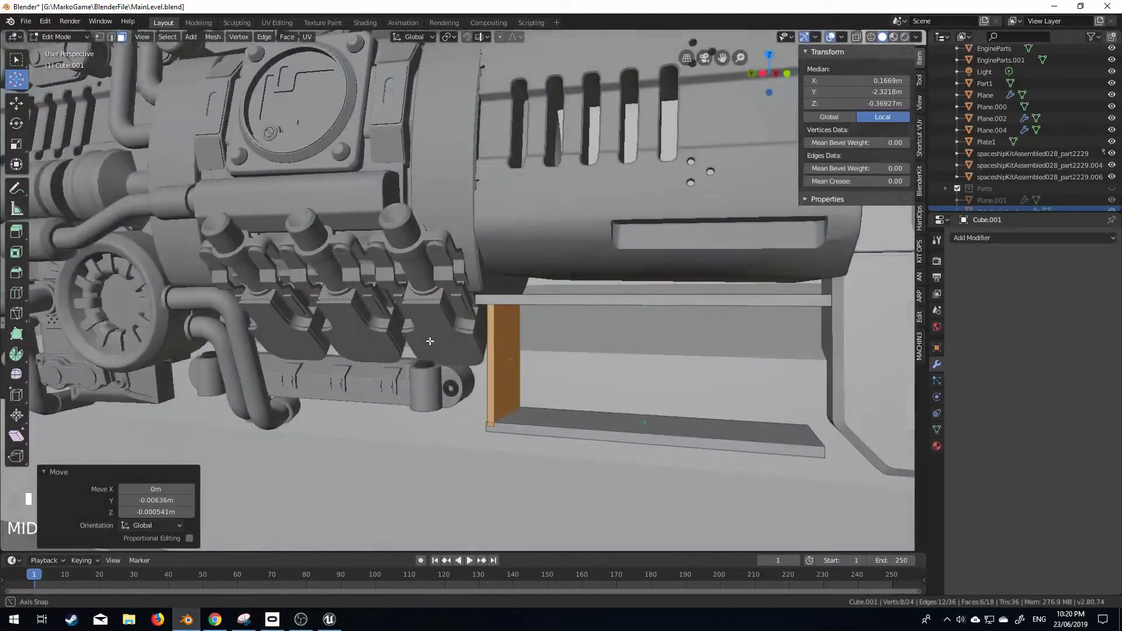
pyautogui.keyDown('shift'); pyautogui.moveTo(430, 340); pyautogui.dragTo(442, 337, button='middle'); pyautogui.keyUp('shift')
pyautogui.hotkey('shift', 'd')
pyautogui.press('x')
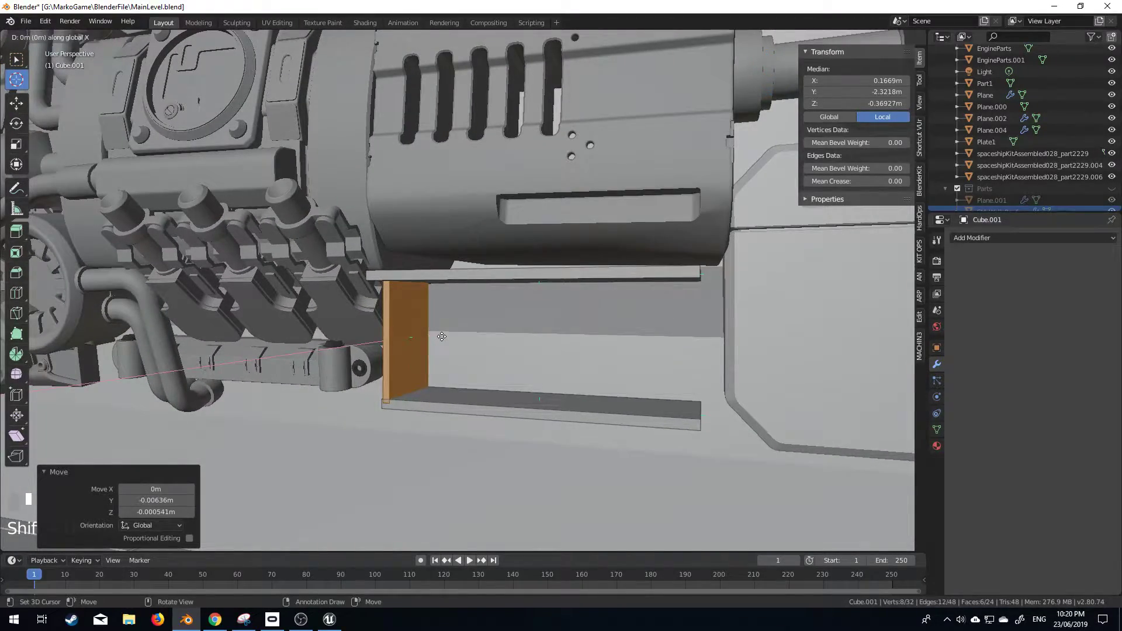
pyautogui.press('y')
pyautogui.click(738, 351)
# Move the back face of the top plate about 0.489 m along X to deepen the plate
pyautogui.moveTo(738, 351); pyautogui.dragTo(409, 304, button='middle')
pyautogui.rightClick(599, 286)
pyautogui.keyDown('shift'); pyautogui.moveTo(745, 274); pyautogui.dragTo(646, 260, button='middle'); pyautogui.keyUp('shift')
pyautogui.press('z')
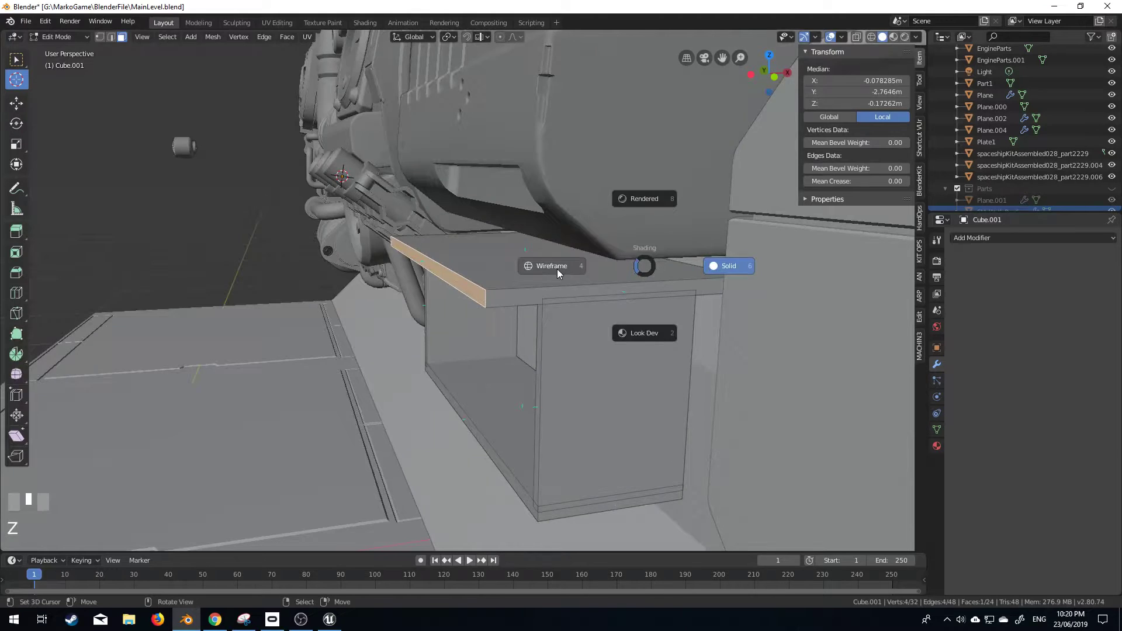
pyautogui.rightClick(617, 251)
pyautogui.press('z')
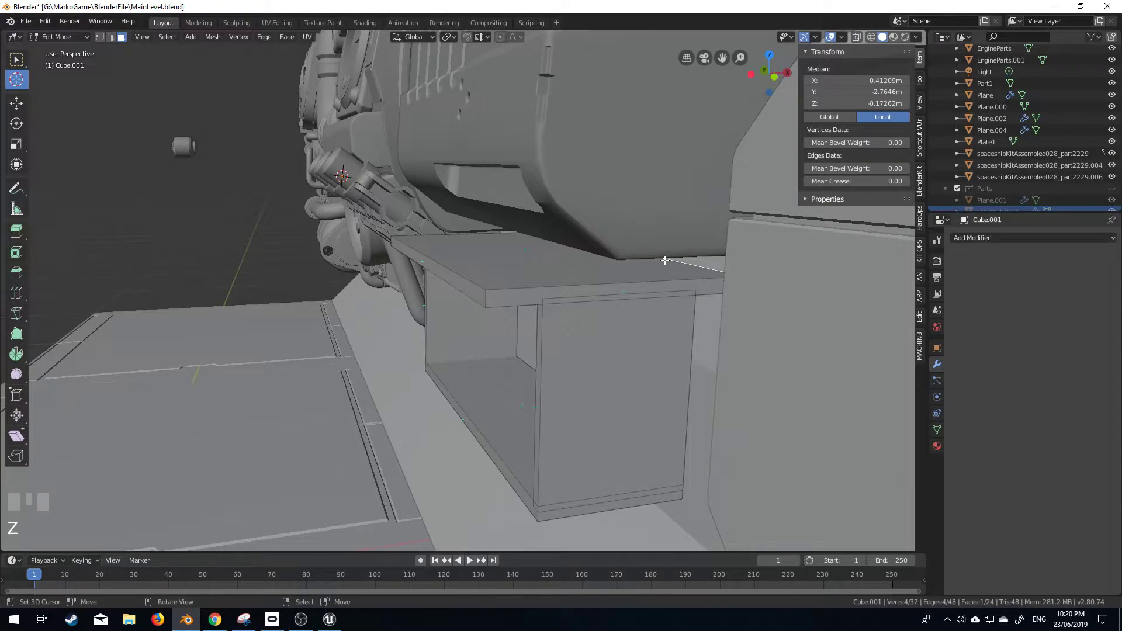
pyautogui.press('g')
pyautogui.press('x')
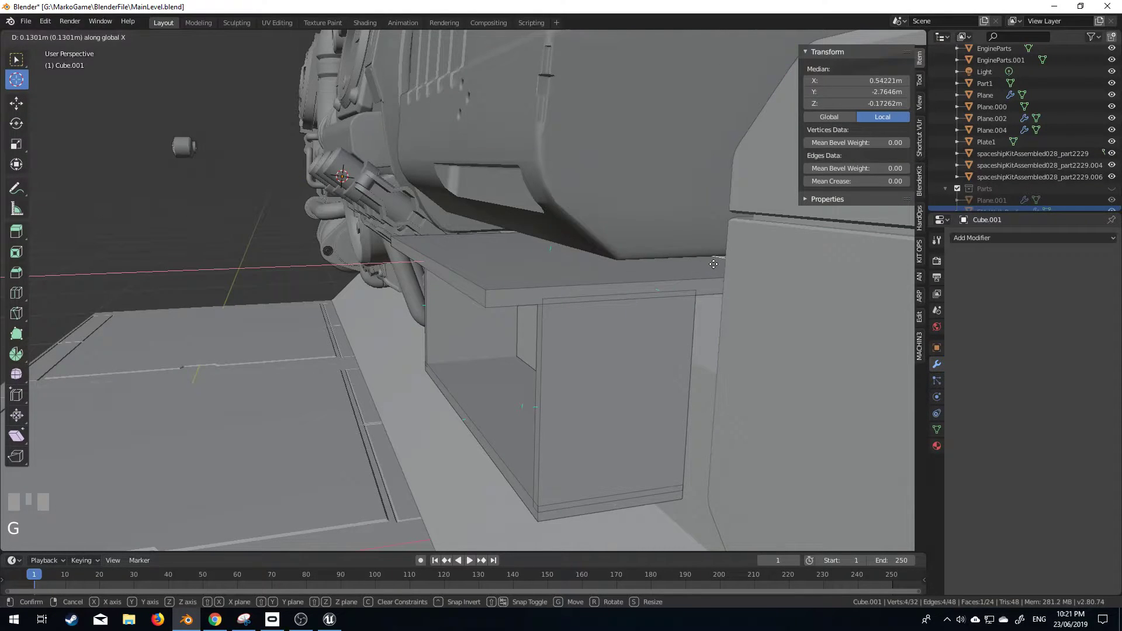
pyautogui.click(827, 263)
# Select the back faces of both side panels and move them back along X to deepen the panels
pyautogui.moveTo(616, 286); pyautogui.dragTo(302, 371, button='middle')
pyautogui.press('z')
pyautogui.click(210, 375)
pyautogui.keyDown('shift'); pyautogui.moveTo(220, 380); pyautogui.dragTo(258, 368, button='middle'); pyautogui.keyUp('shift')
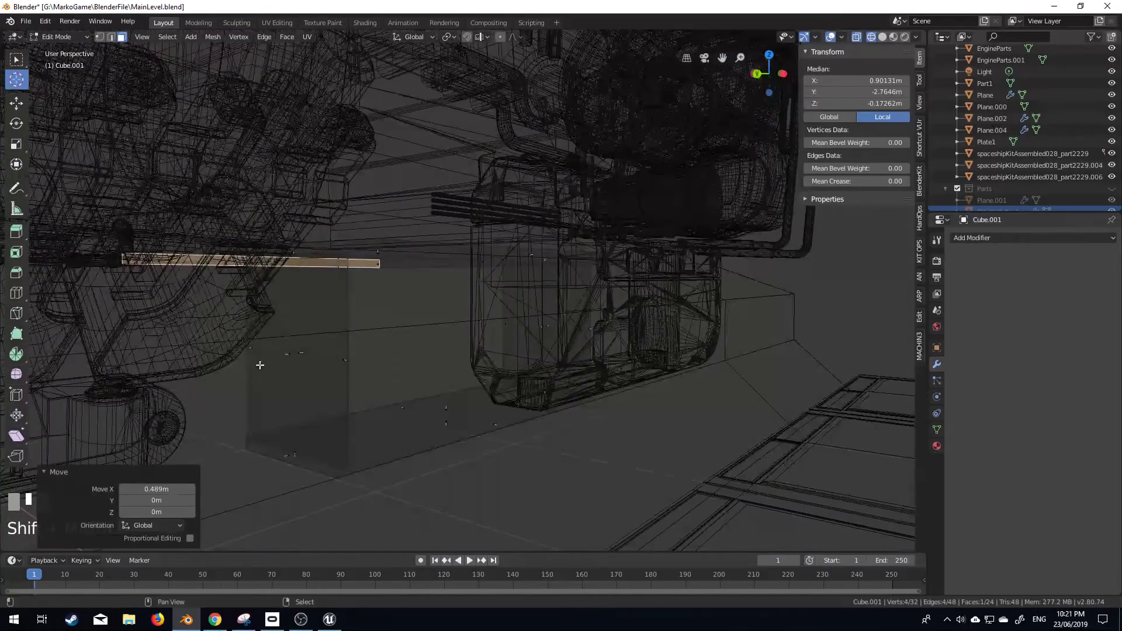
pyautogui.rightClick(252, 351)
pyautogui.keyDown('shift'); pyautogui.rightClick(503, 316); pyautogui.keyUp('shift')
pyautogui.press('z')
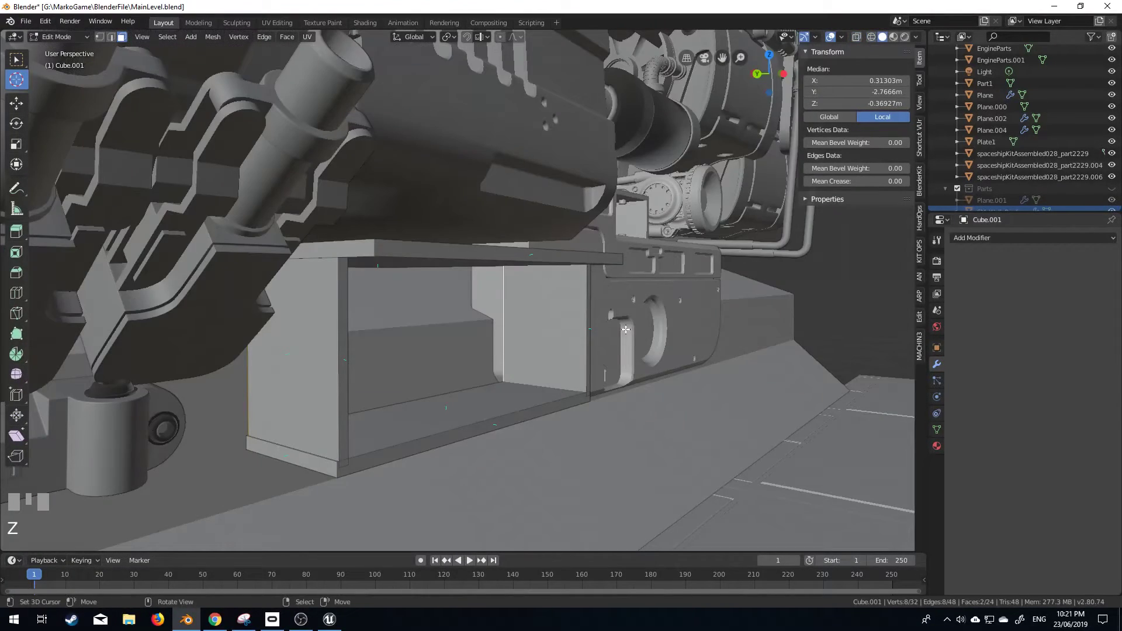
pyautogui.press('g')
pyautogui.press('x')
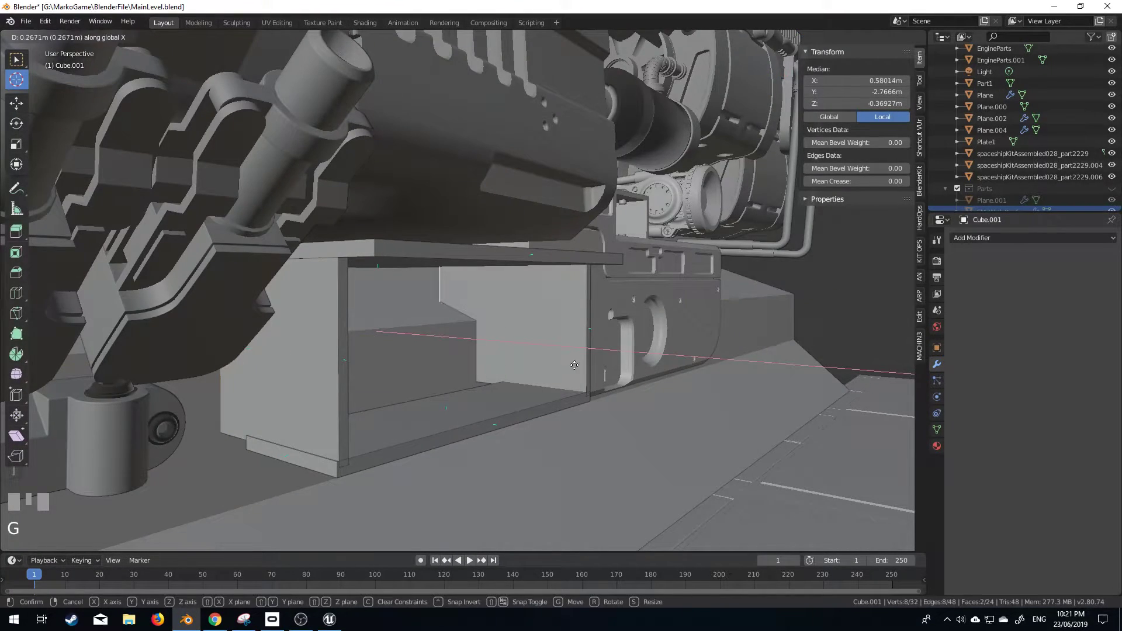
pyautogui.click(494, 356)
# Move the back face of the bottom plate about 0.178 m along X
pyautogui.moveTo(494, 356)
pyautogui.mouseDown(button='middle')
pyautogui.moveTo(466, 376)
pyautogui.moveTo(451, 440)
pyautogui.moveTo(441, 405)
pyautogui.moveTo(465, 377)
pyautogui.mouseUp(button='middle')
pyautogui.press('z')
pyautogui.click(351, 373)
pyautogui.rightClick(507, 368)
pyautogui.press('z')
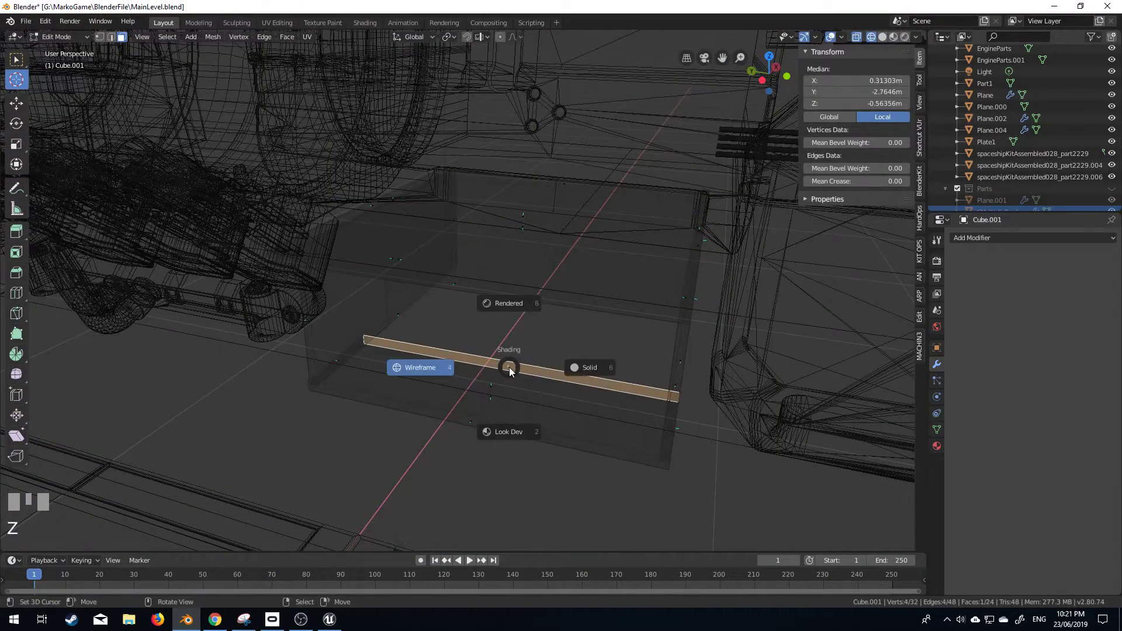
pyautogui.click(574, 367)
pyautogui.press('g')
pyautogui.press('x')
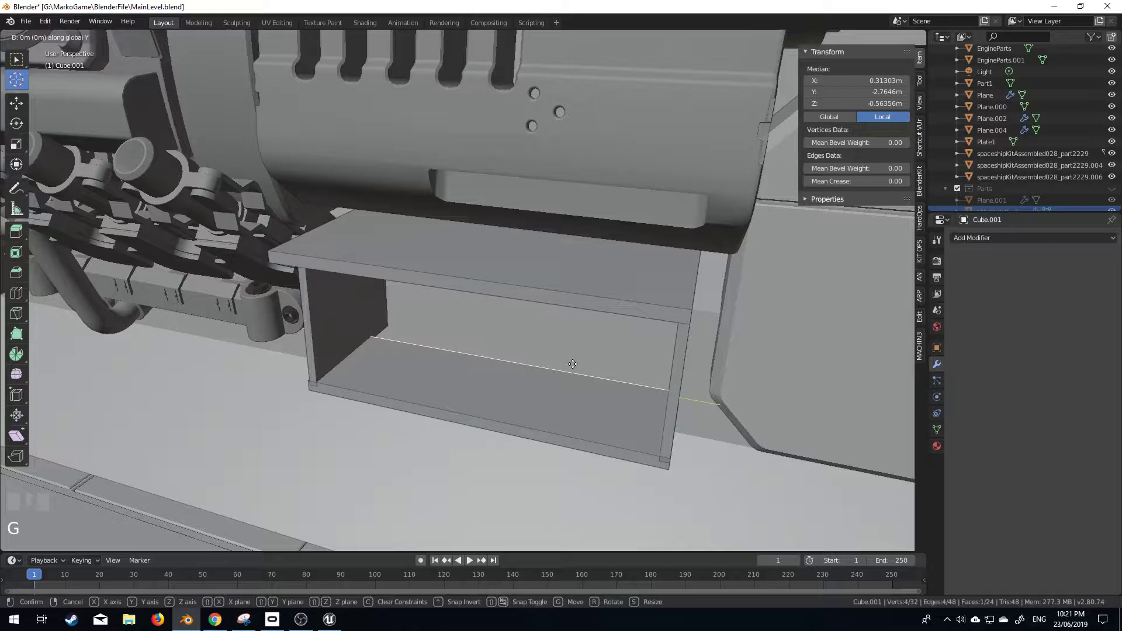
pyautogui.click(501, 406)
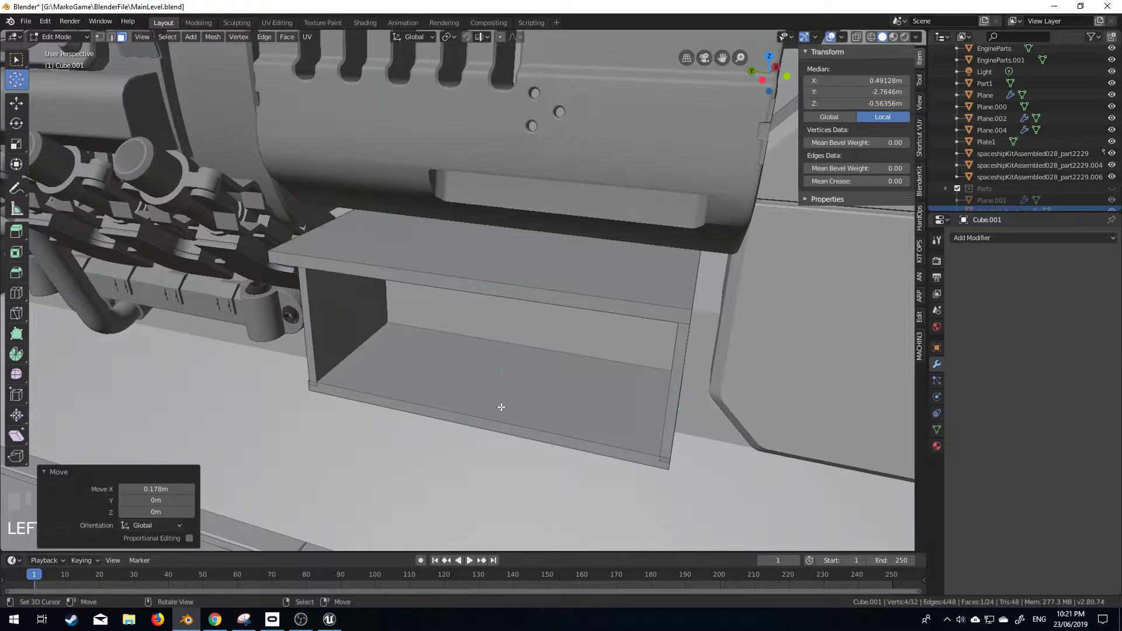
# Duplicate the bottom plate in place and rotate the copy 90° about the Y axis
pyautogui.rightClick(502, 407)
pyautogui.hotkey('ctrl', 'l')
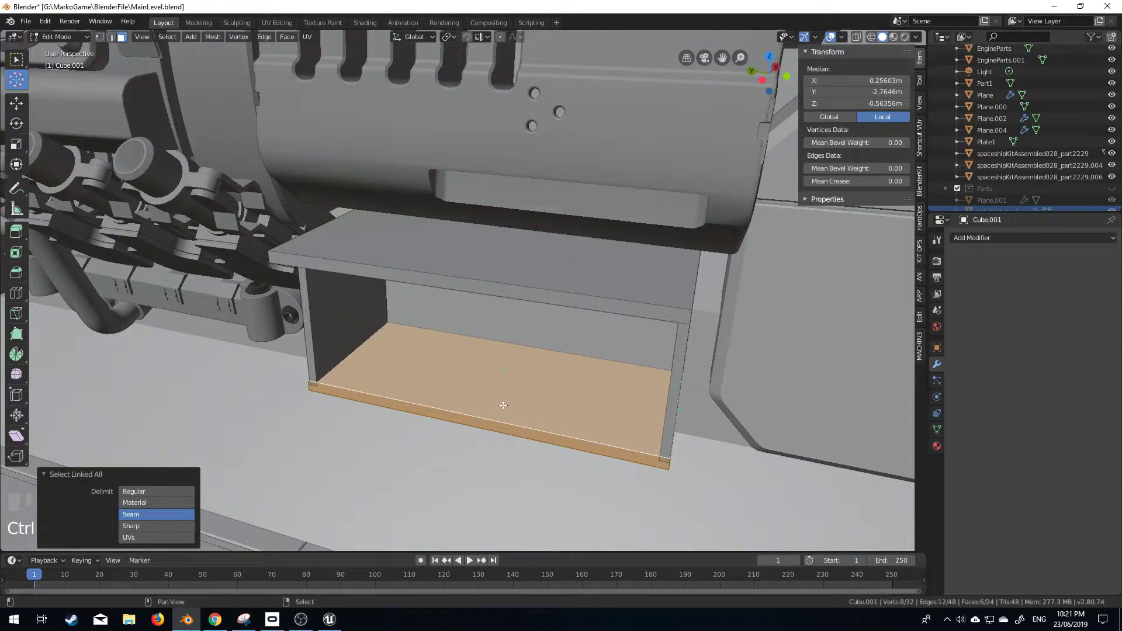
pyautogui.rightClick(486, 415)
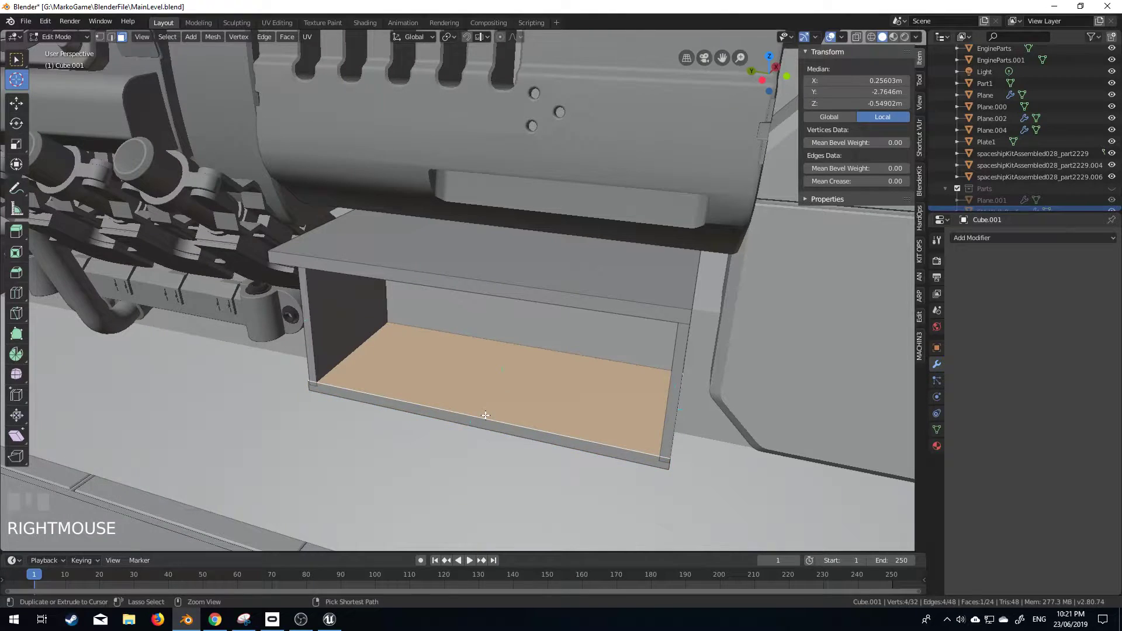
pyautogui.hotkey('ctrl', 'l')
pyautogui.hotkey('shift', 'd')
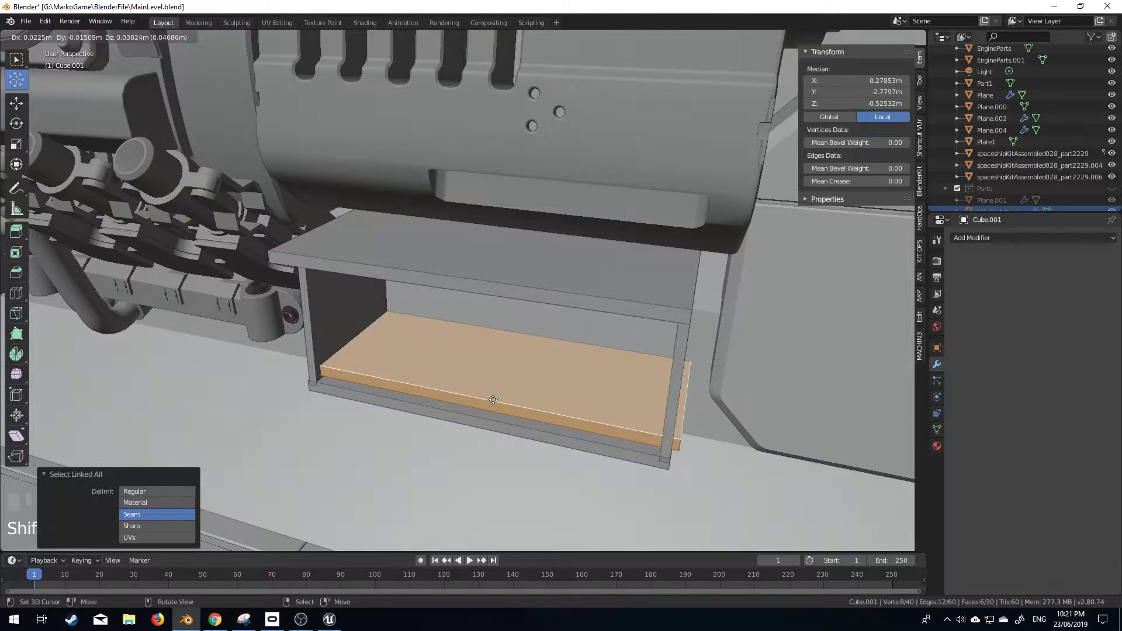
pyautogui.rightClick(493, 400)
pyautogui.press('r')
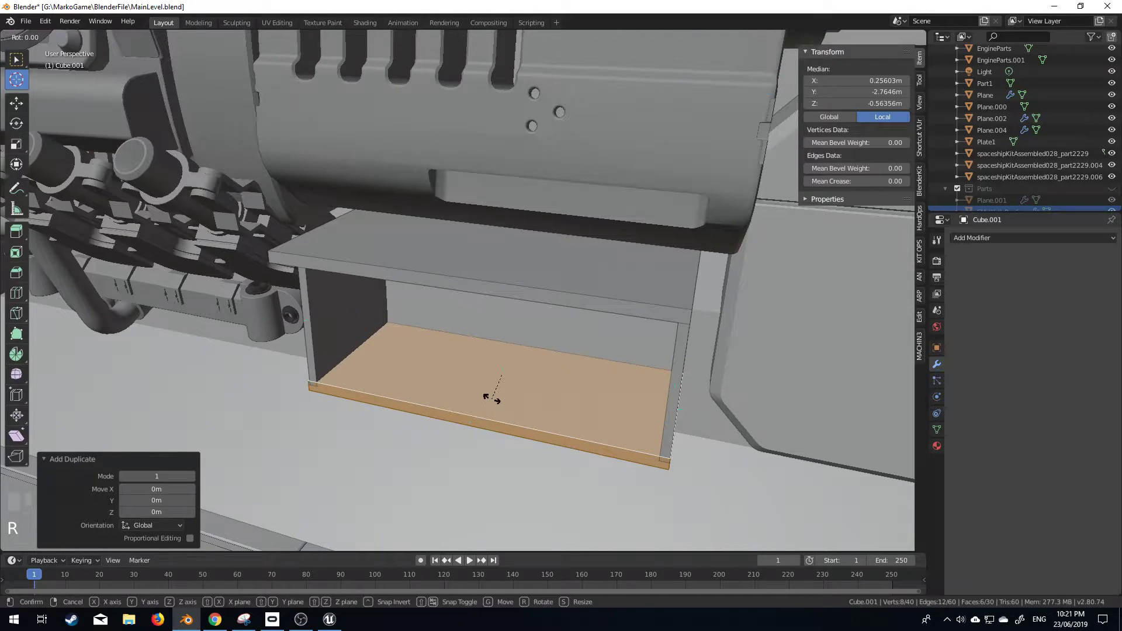
pyautogui.write('x')
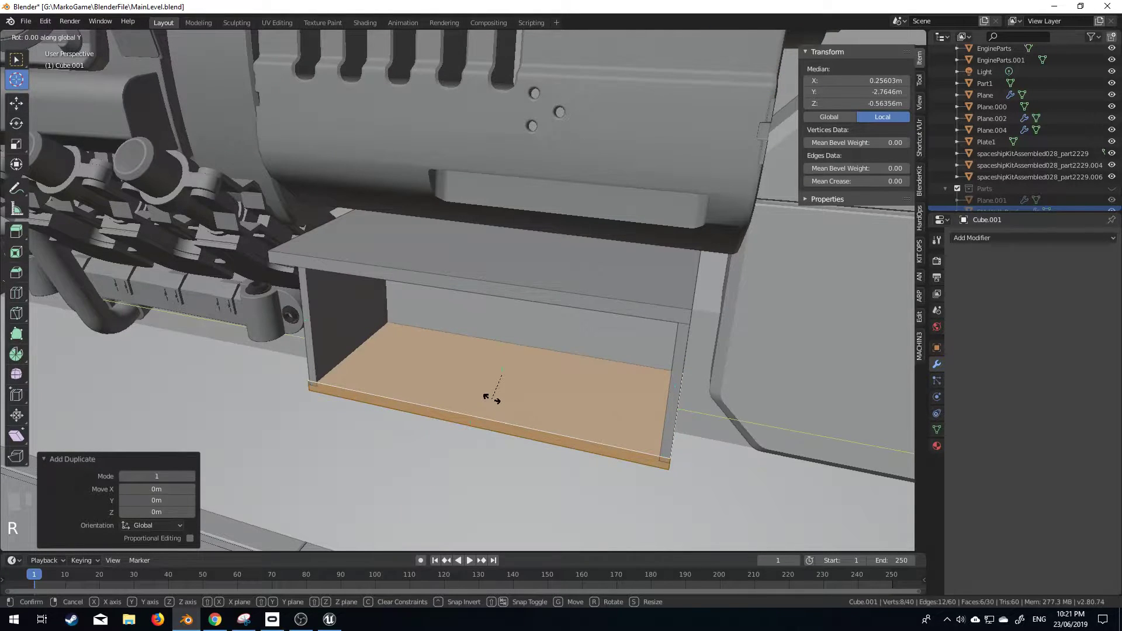
pyautogui.write('90')
pyautogui.press('KP_Enter')
# Move the upright plate copy about 0.088 m along X and 0.175 m along Z as the box's back panel
pyautogui.press('KP_3')
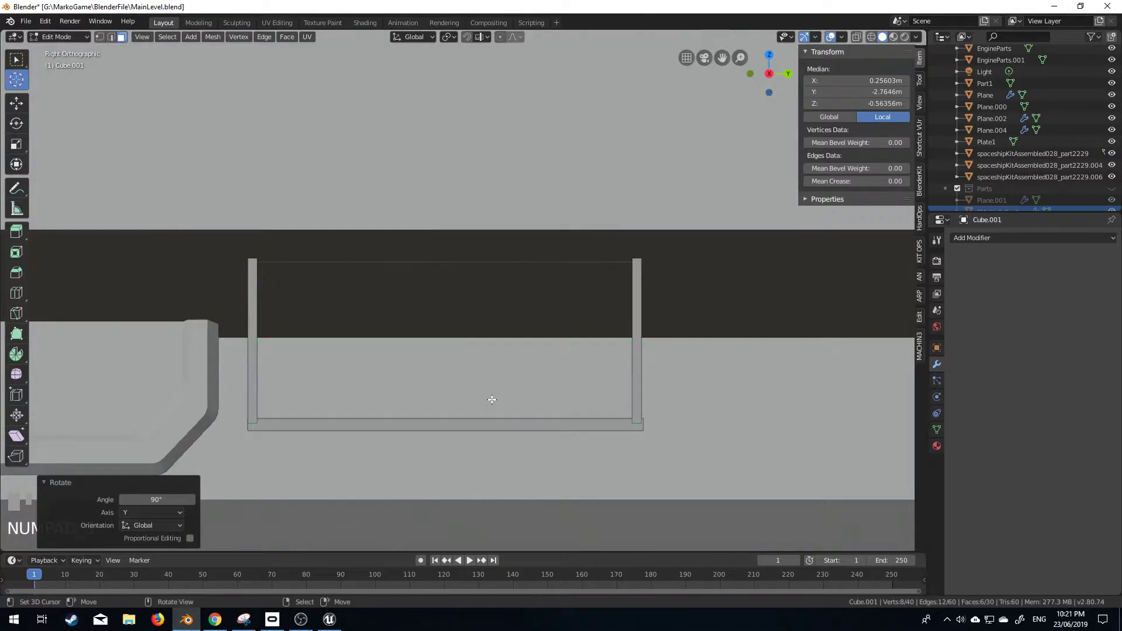
pyautogui.press('KP_1')
pyautogui.press('g')
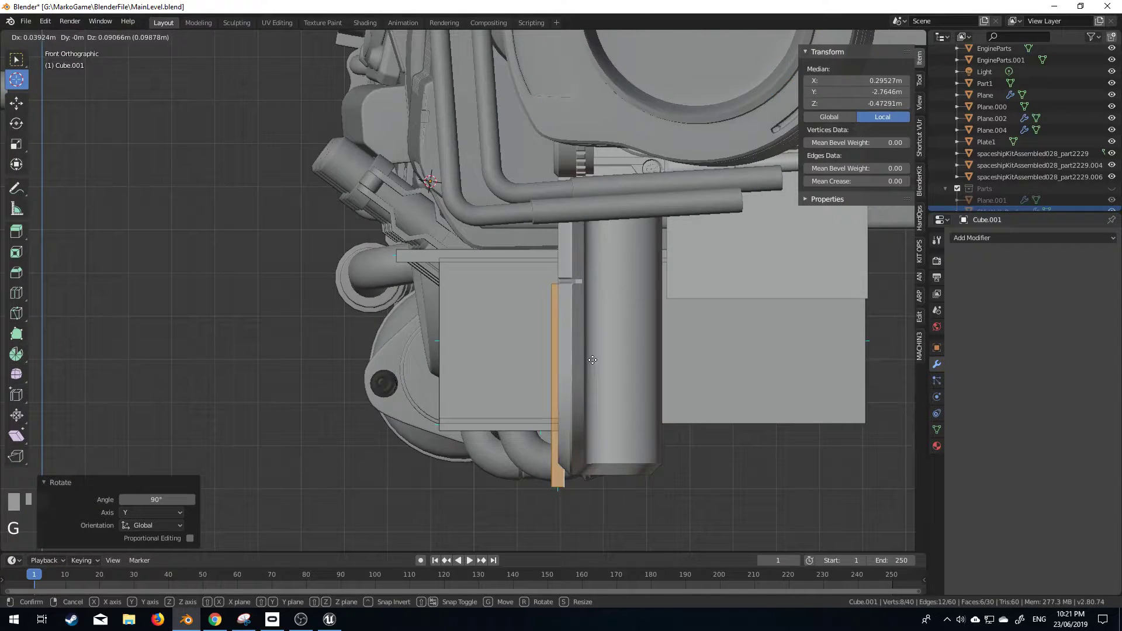
pyautogui.click(609, 325)
pyautogui.moveTo(609, 325); pyautogui.dragTo(699, 331, button='middle')
# Scale the back panel to about 0.961 along Z and 0.963 along Y
pyautogui.press('s')
pyautogui.press('z')
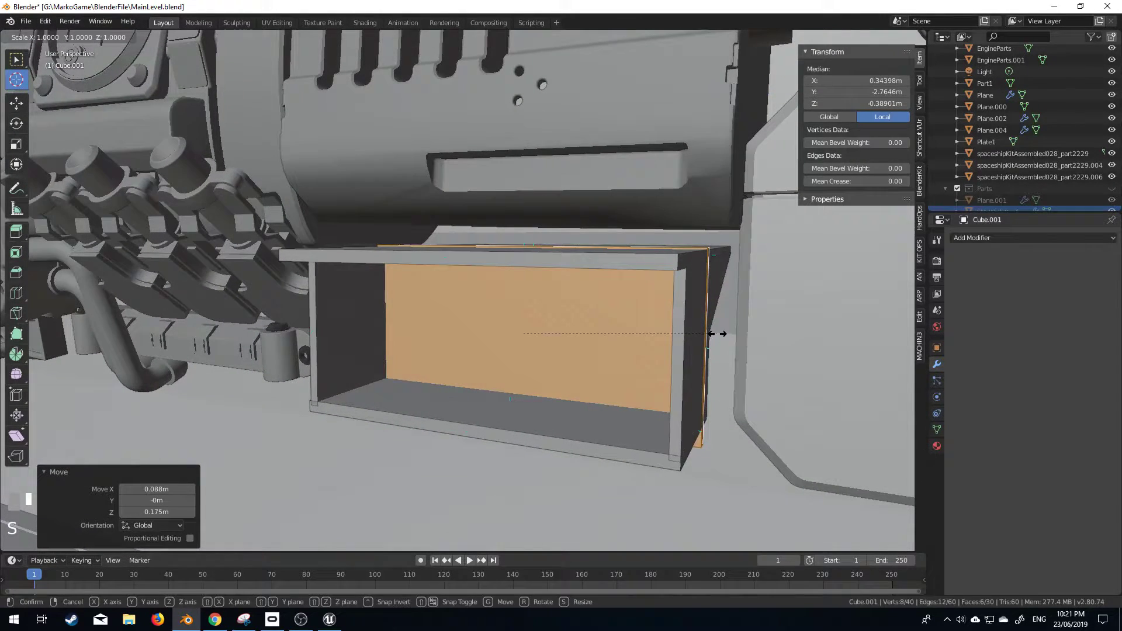
pyautogui.click(713, 335)
pyautogui.press('s')
pyautogui.press('x')
pyautogui.rightClick(799, 350)
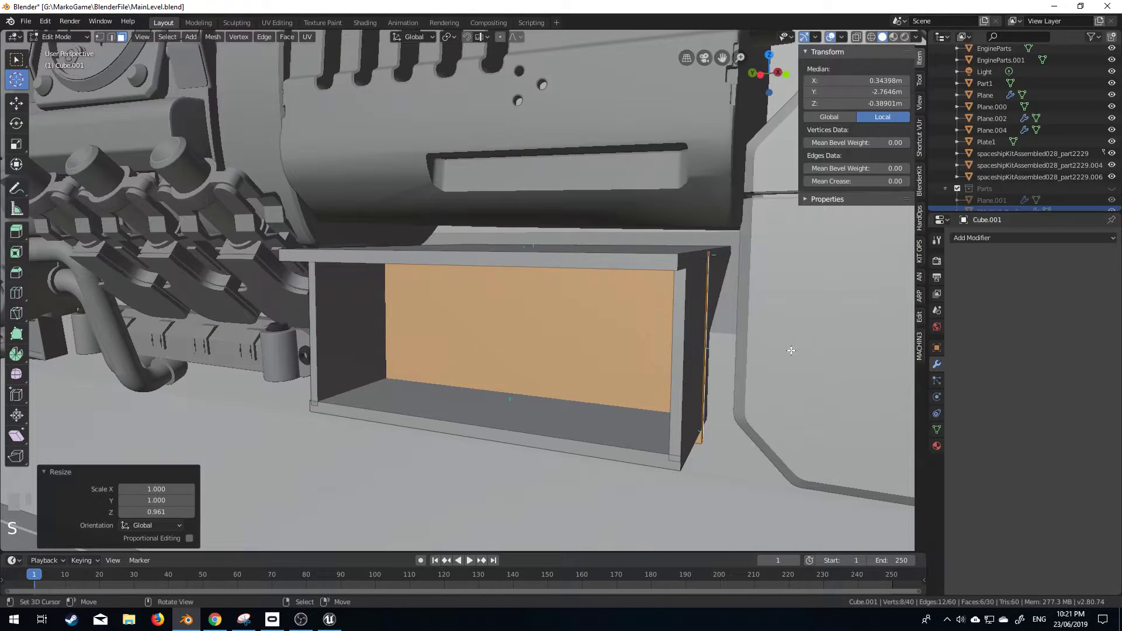
pyautogui.press('s')
pyautogui.press('y')
pyautogui.click(781, 350)
pyautogui.moveTo(782, 350); pyautogui.dragTo(670, 419, button='middle')
# Fit the back panel between the plates by raising it about 0.026 m, scaling it to 0.911 along Z and lowering it slightly
pyautogui.press('g')
pyautogui.press('z')
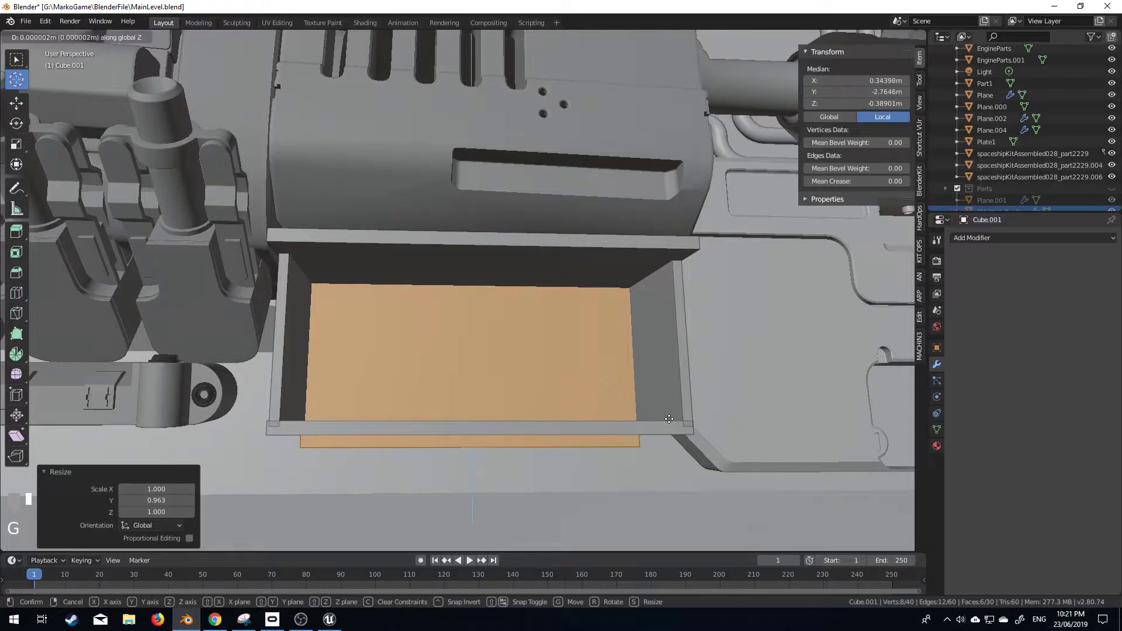
pyautogui.click(660, 343)
pyautogui.moveTo(660, 343)
pyautogui.mouseDown(button='middle')
pyautogui.moveTo(637, 351)
pyautogui.moveTo(664, 353)
pyautogui.mouseUp(button='middle')
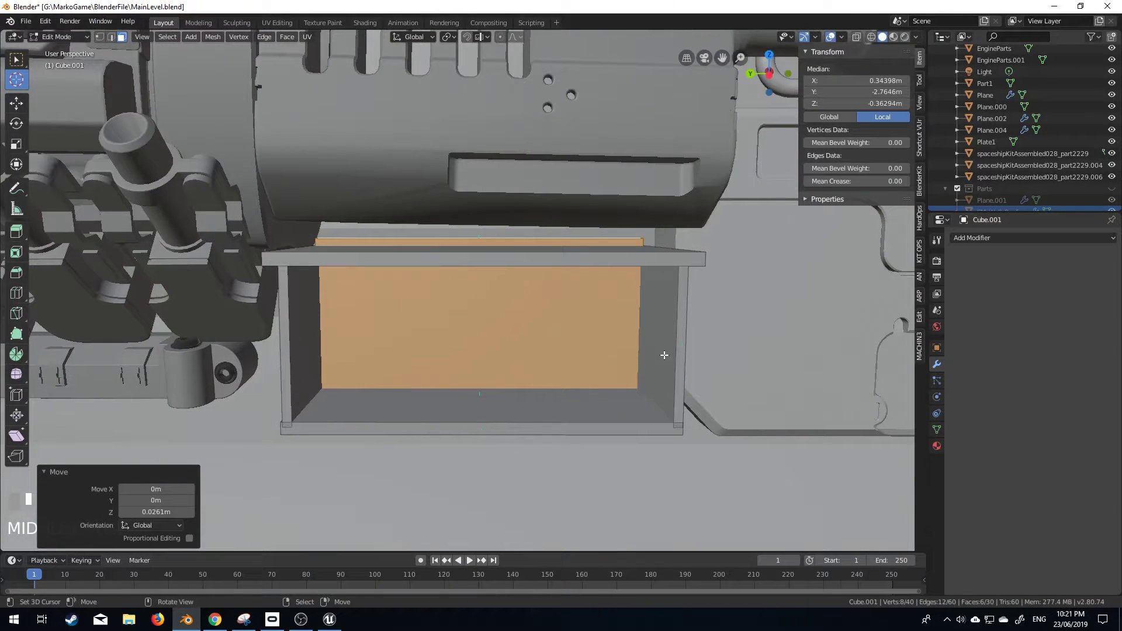
pyautogui.press('s')
pyautogui.press('z')
pyautogui.click(642, 358)
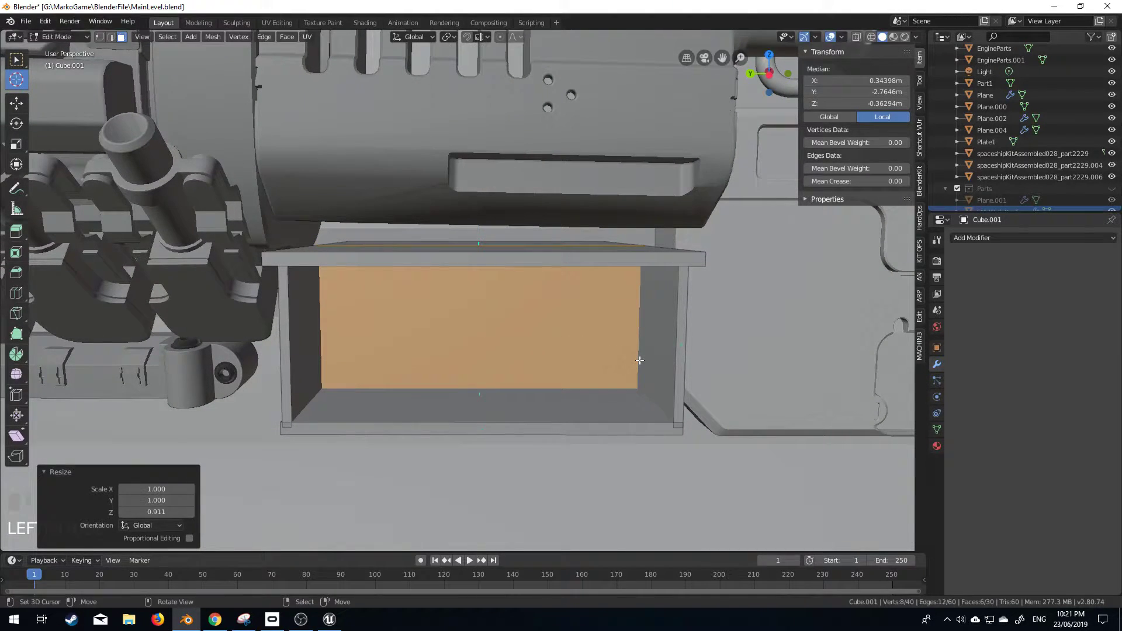
pyautogui.press('g')
pyautogui.press('z')
pyautogui.click(646, 374)
pyautogui.moveTo(646, 374); pyautogui.dragTo(457, 365, button='middle')
pyautogui.press('Tab')
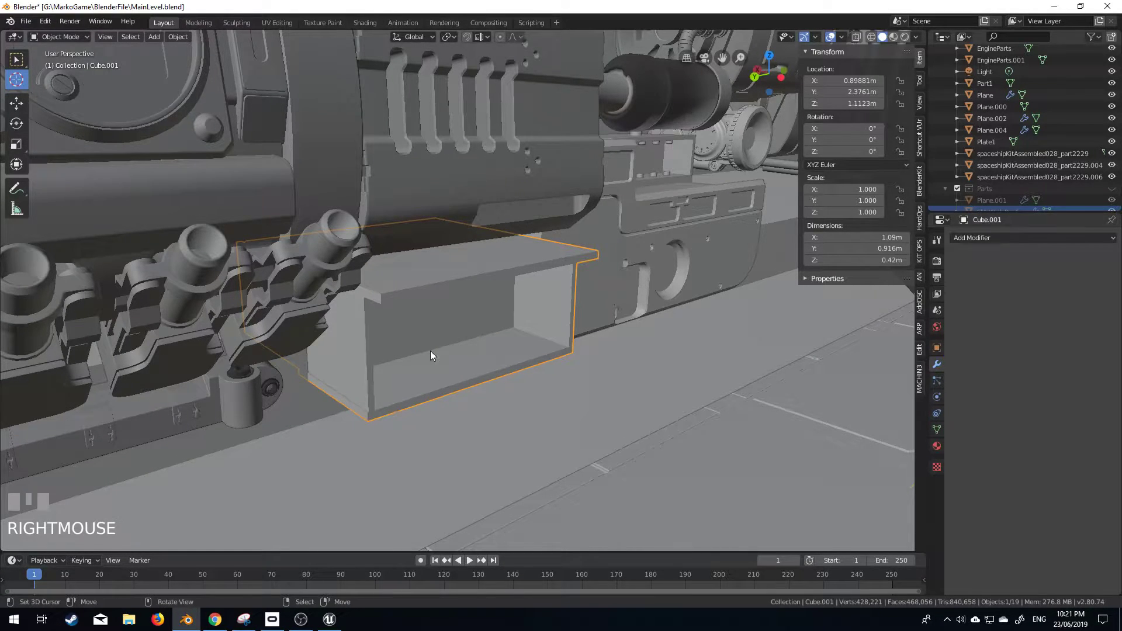
# Select the outer faces of both side panels and scale them apart to about 1.035 along Y to thicken the panels
pyautogui.moveTo(429, 339); pyautogui.dragTo(328, 343, button='middle')
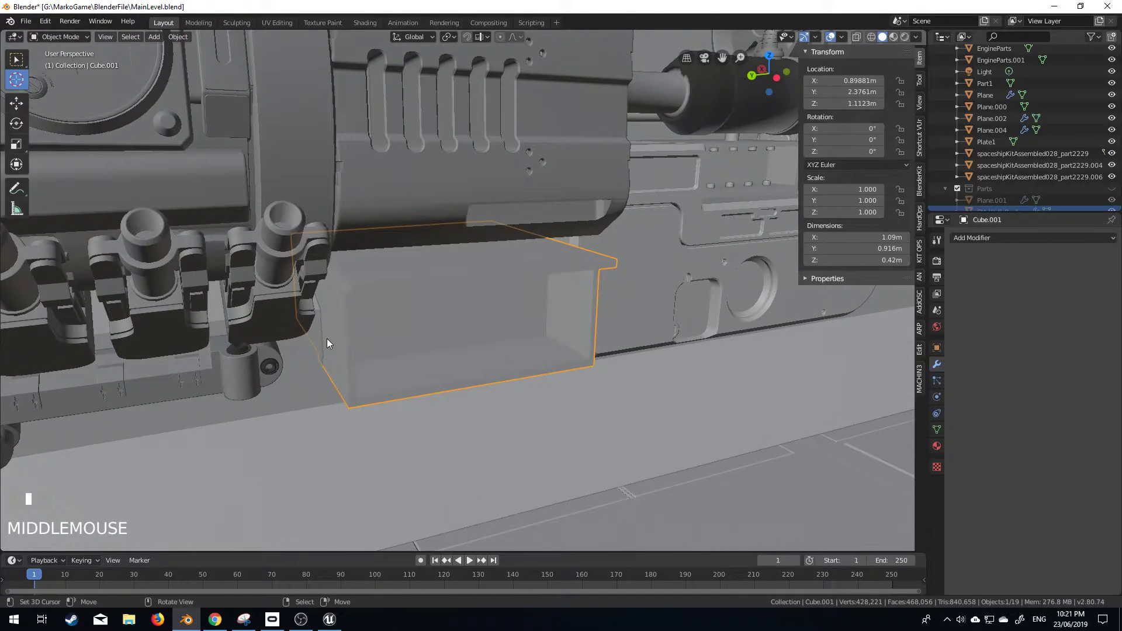
pyautogui.rightClick(557, 320)
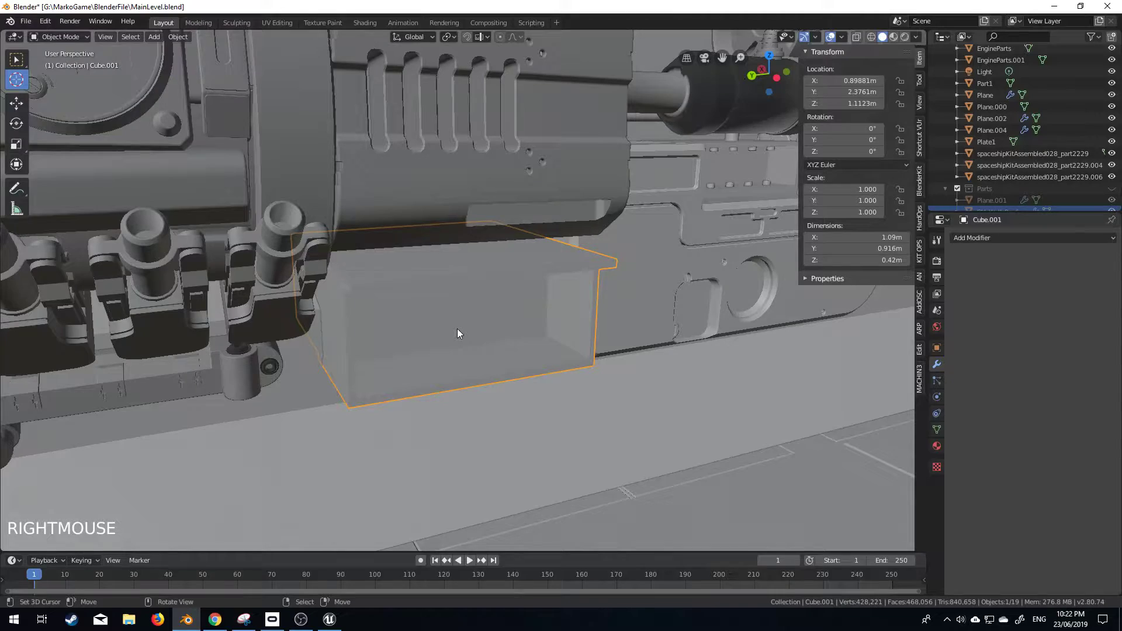
pyautogui.moveTo(457, 328); pyautogui.dragTo(504, 345, button='middle')
pyautogui.press('Tab')
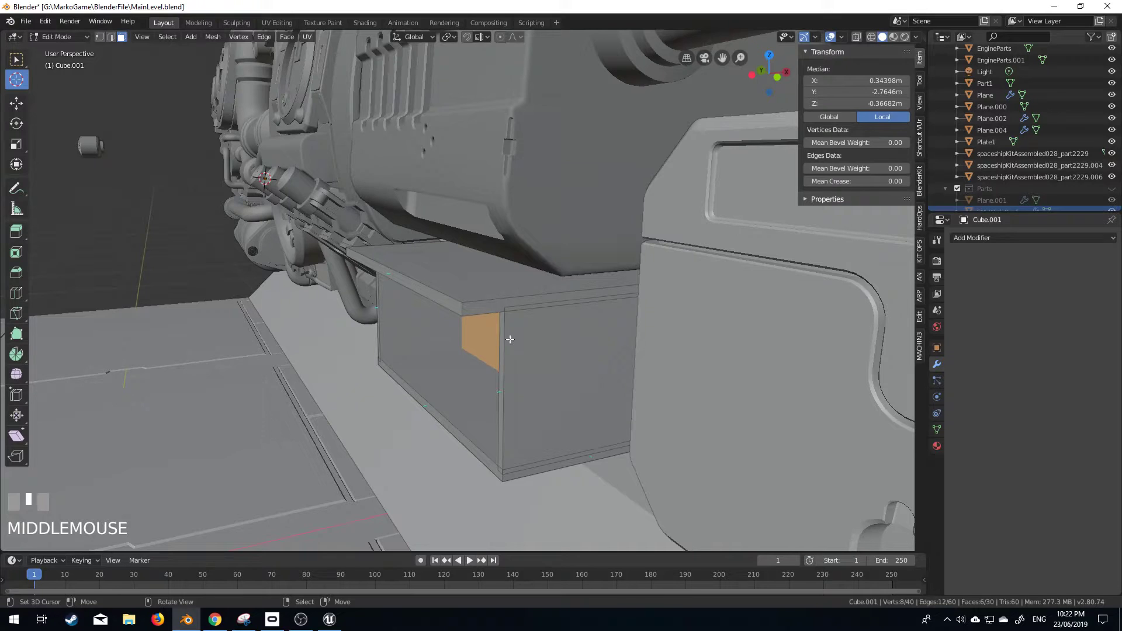
pyautogui.rightClick(530, 394)
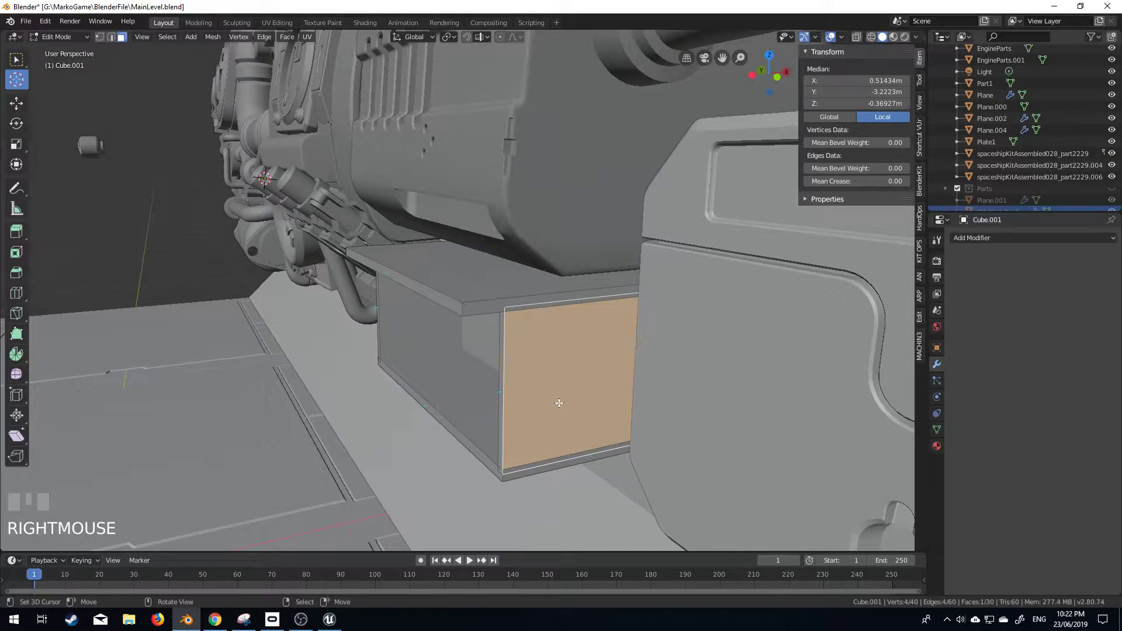
pyautogui.moveTo(560, 402); pyautogui.dragTo(632, 407, button='middle')
pyautogui.keyDown('shift'); pyautogui.rightClick(309, 361); pyautogui.keyUp('shift')
pyautogui.press('s')
pyautogui.press('x')
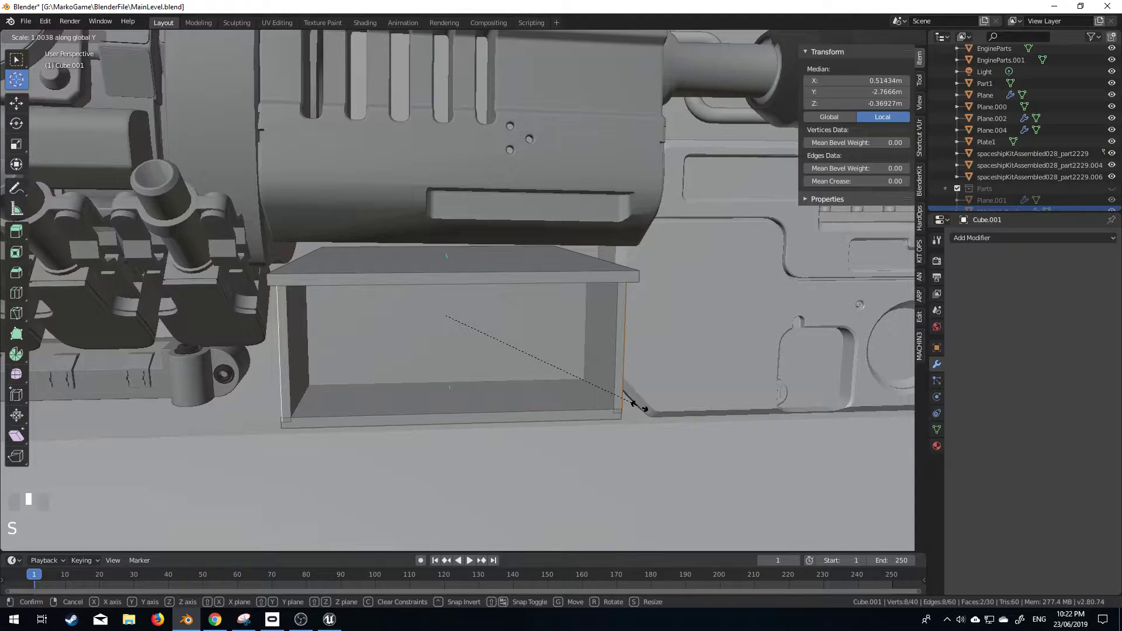
pyautogui.click(707, 413)
pyautogui.moveTo(707, 413); pyautogui.dragTo(612, 406, button='middle')
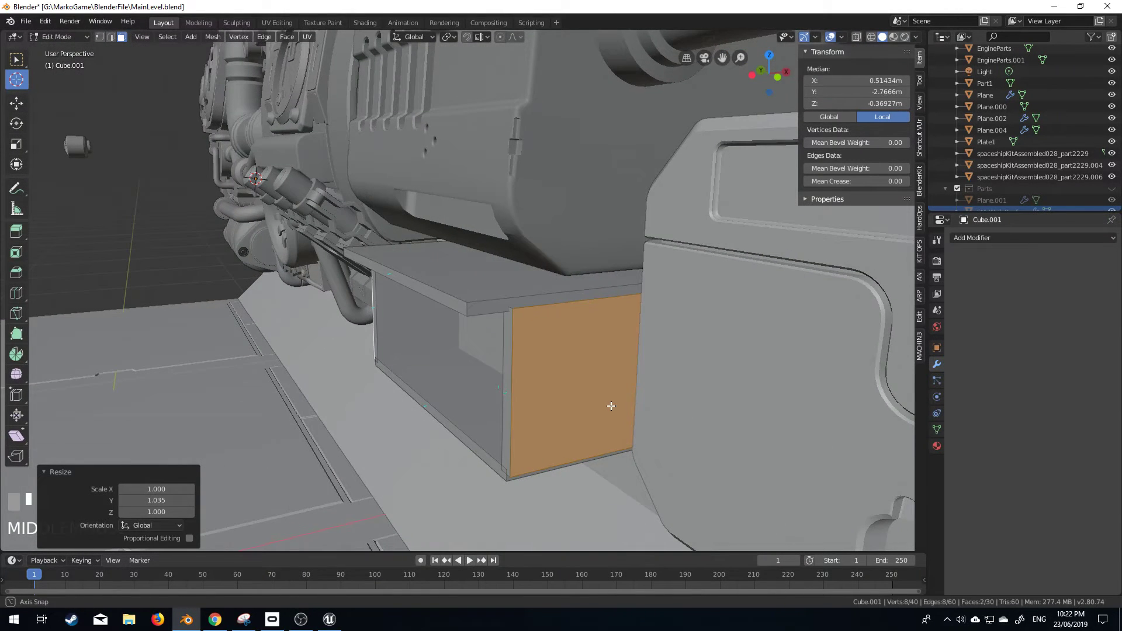
# Add one vertical loop cut to the side panel nearest the large wall block, slid to a factor of about 0.629
pyautogui.moveTo(601, 466); pyautogui.dragTo(596, 450, button='middle')
pyautogui.hotkey('ctrl', 'r')
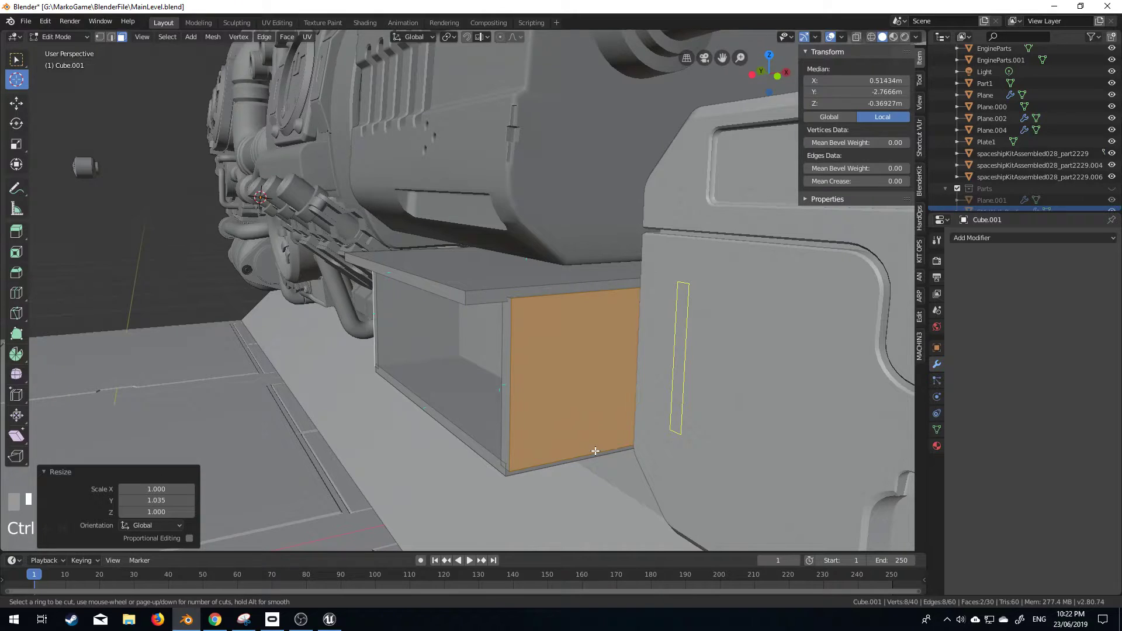
pyautogui.click(595, 450)
pyautogui.click(501, 478)
pyautogui.keyDown('shift'); pyautogui.moveTo(501, 478); pyautogui.dragTo(501, 404, button='middle'); pyautogui.keyUp('shift')
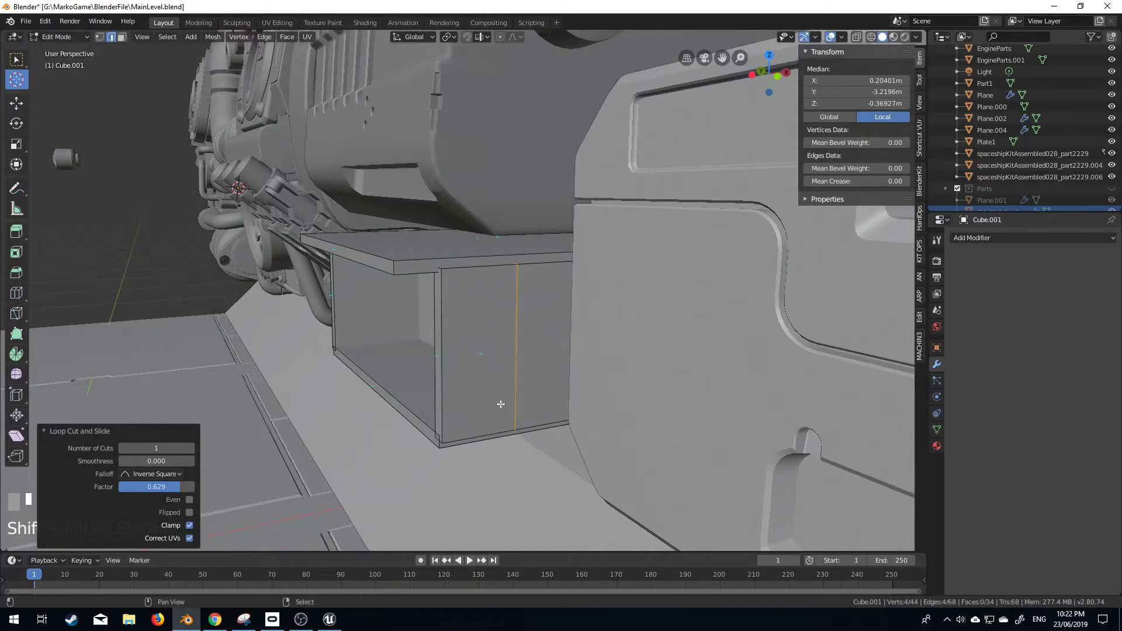
# Bevel the new edge loop to a width of about 0.005 m to form a narrow strip around the panel
pyautogui.hotkey('ctrl', 'b')
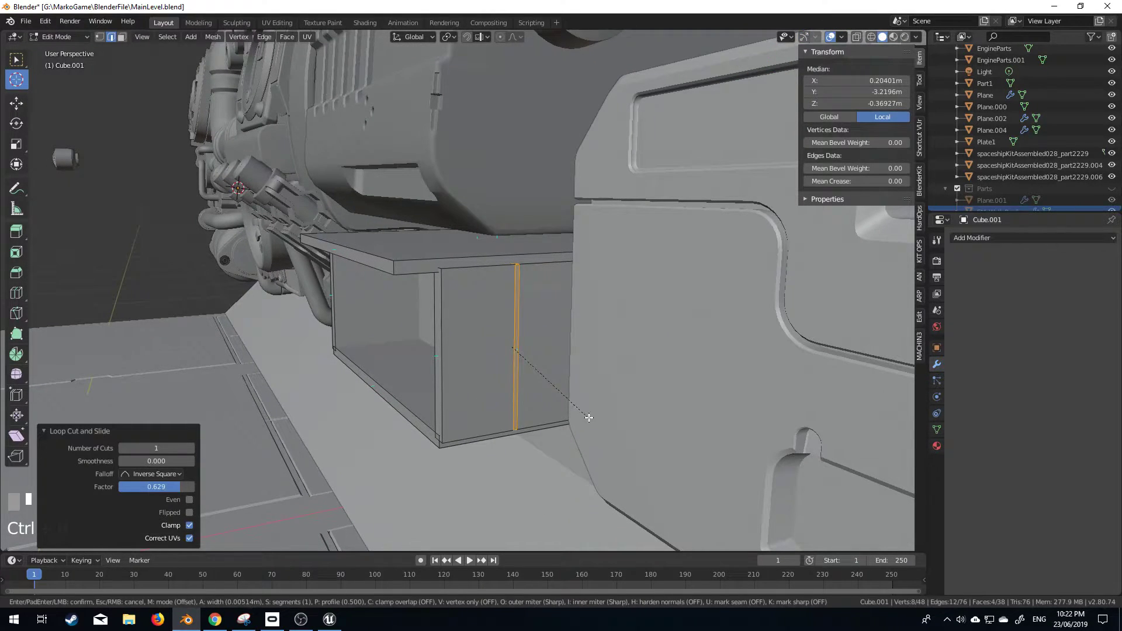
pyautogui.click(589, 417)
pyautogui.keyDown('shift'); pyautogui.moveTo(589, 417); pyautogui.dragTo(515, 421, button='middle'); pyautogui.keyUp('shift')
pyautogui.scroll(3, 532, 427)
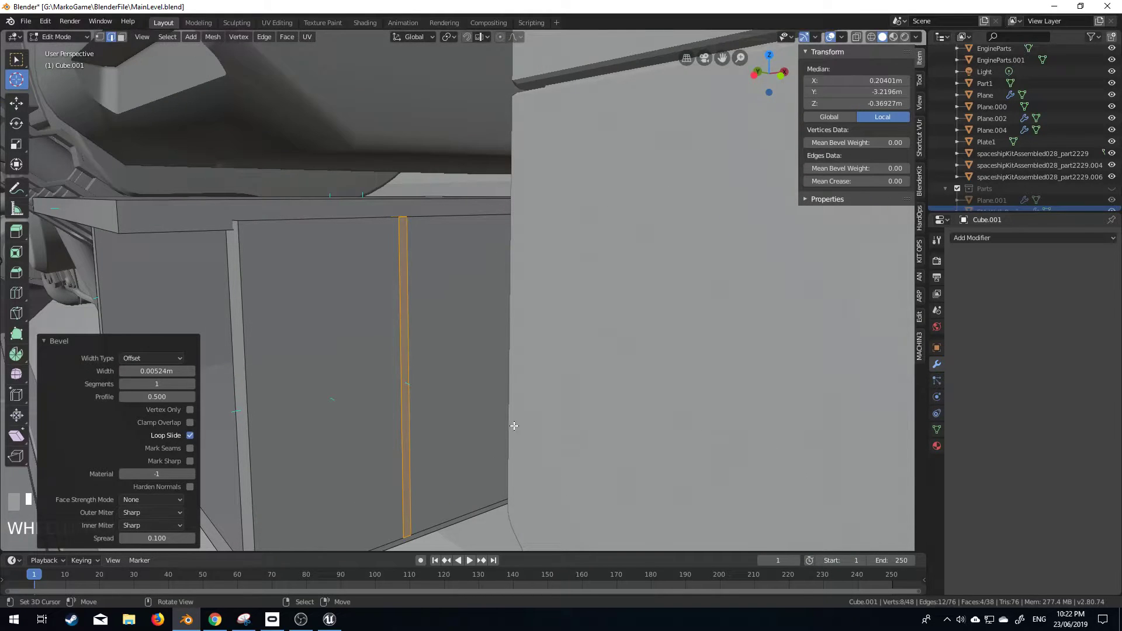
# Extrude the strip in place and scale it inward to 0.967 overall and 0.891 along Y to form a groove
pyautogui.press('e')
pyautogui.rightClick(546, 421)
pyautogui.press('s')
pyautogui.click(520, 415)
pyautogui.press('s')
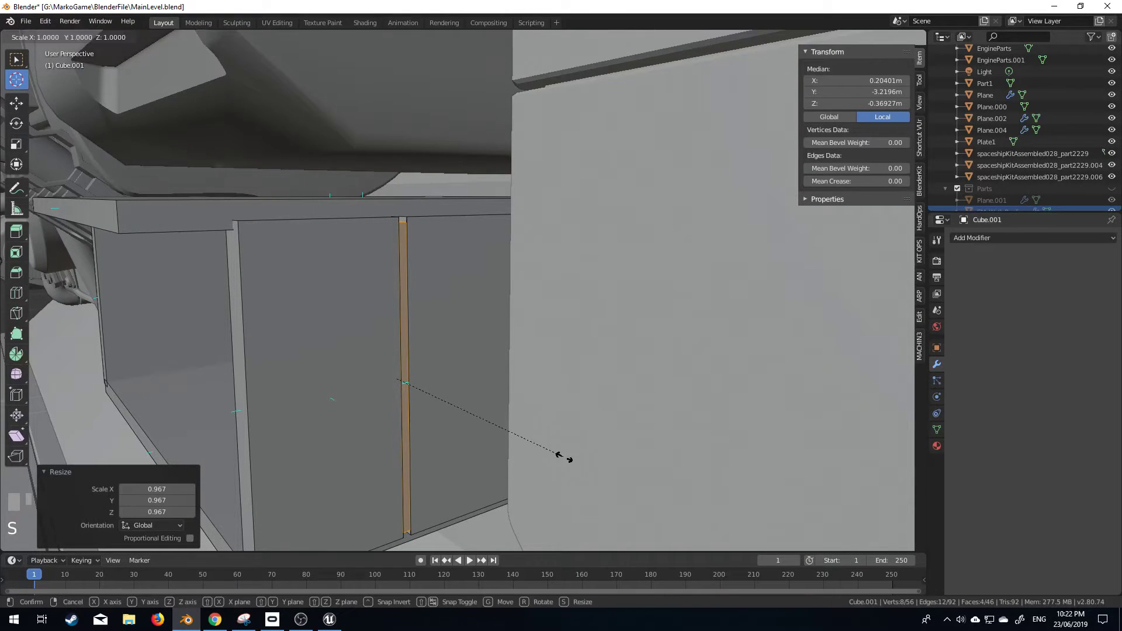
pyautogui.press('y')
pyautogui.click(537, 449)
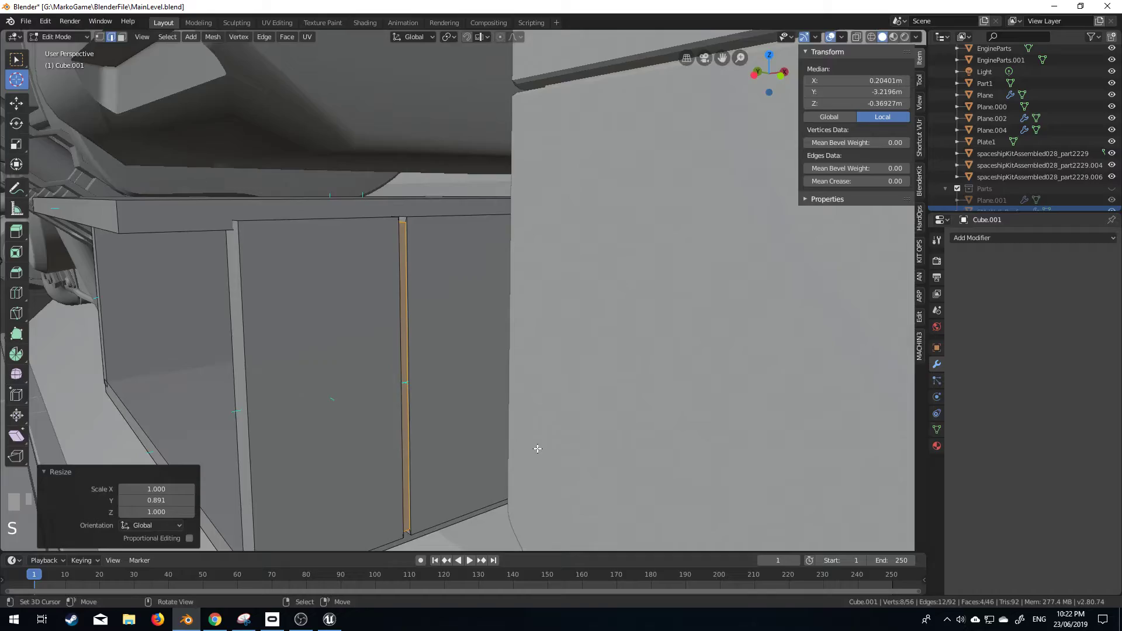
pyautogui.press('Tab')
pyautogui.scroll(-4, 497, 439)
pyautogui.moveTo(469, 432)
pyautogui.mouseDown(button='middle')
pyautogui.moveTo(412, 449)
pyautogui.moveTo(478, 432)
pyautogui.moveTo(590, 430)
pyautogui.moveTo(478, 437)
pyautogui.mouseUp(button='middle')
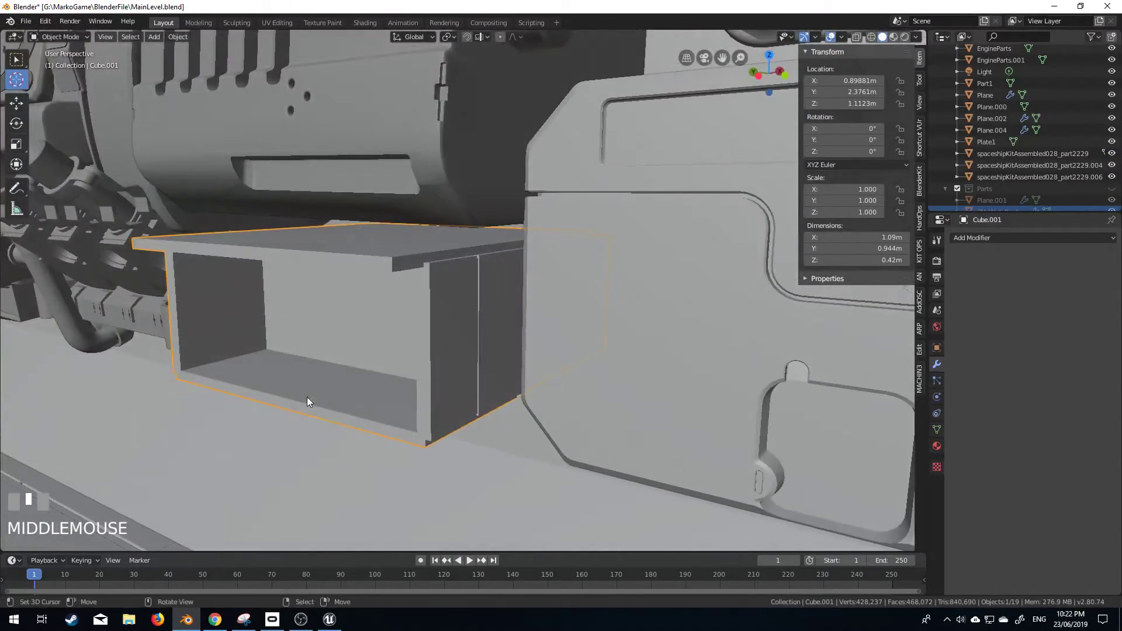
# Select the whole ungrooved side panel at the opposite end of the box and delete it
pyautogui.press('Tab')
pyautogui.rightClick(185, 295)
pyautogui.hotkey('ctrl', 'l')
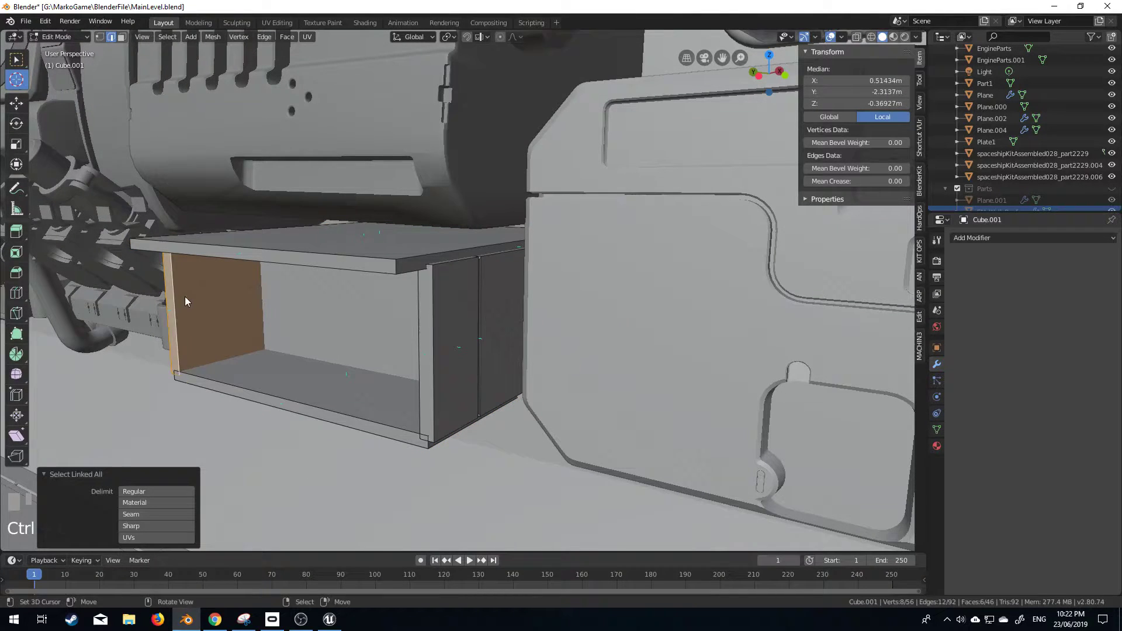
pyautogui.press('Delete')
pyautogui.click(187, 296)
pyautogui.moveTo(187, 296); pyautogui.dragTo(523, 374, button='middle')
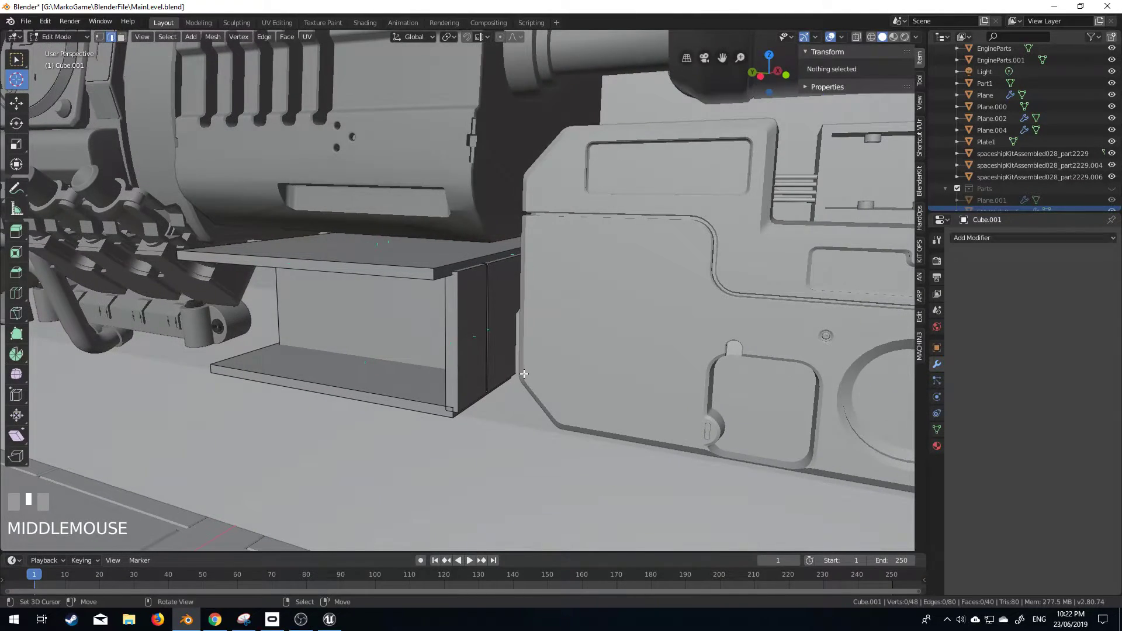
# Select the whole grooved side panel and scale it up along Z so it extends past the top and bottom plates
pyautogui.press('Tab')
pyautogui.press('Tab')
pyautogui.keyDown('shift'); pyautogui.moveTo(499, 321); pyautogui.dragTo(462, 328, button='middle'); pyautogui.keyUp('shift')
pyautogui.scroll(3, 453, 336)
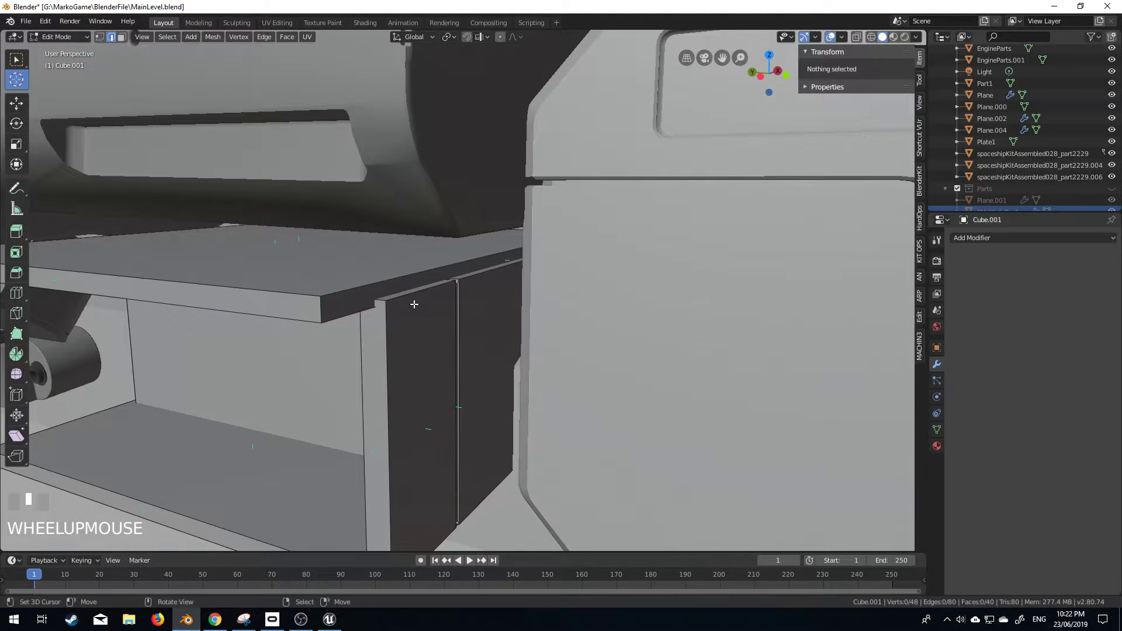
pyautogui.rightClick(447, 289)
pyautogui.hotkey('ctrl', 'l')
pyautogui.press('s')
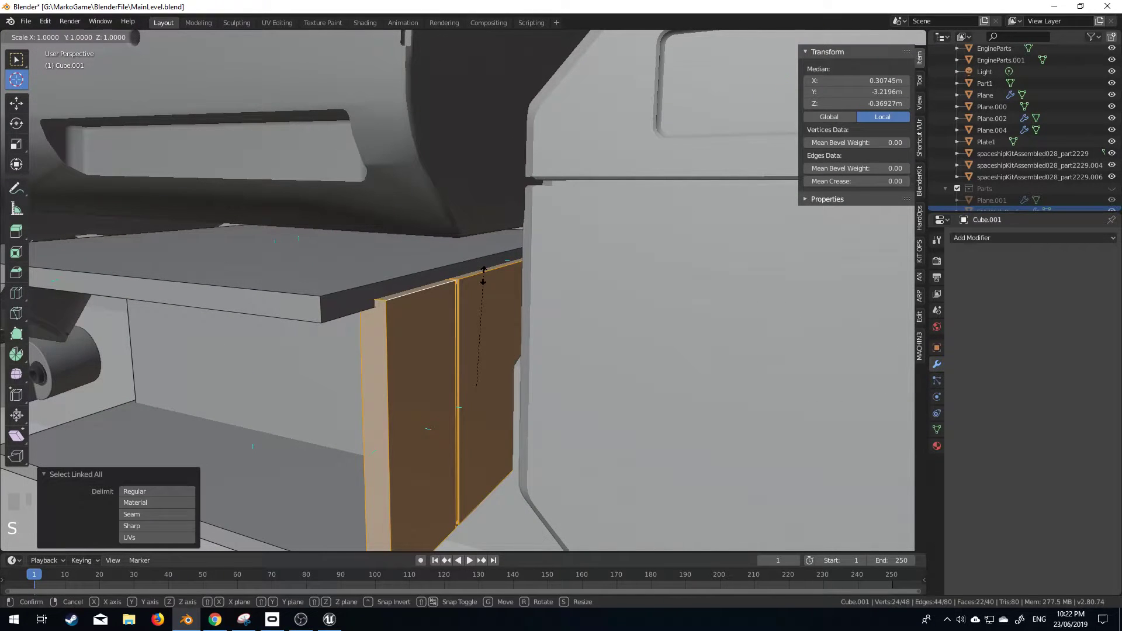
pyautogui.press('z')
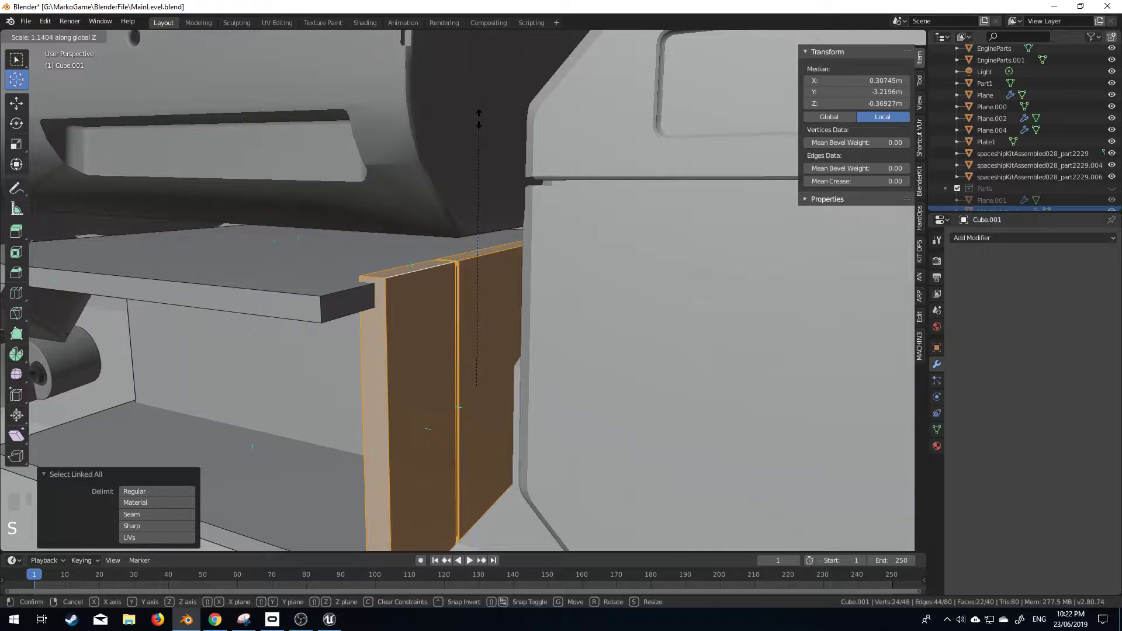
pyautogui.click(370, 453)
# Bevel the top front edge of the grooved side panel with one segment and a width of about 0.02 m
pyautogui.rightClick(377, 265)
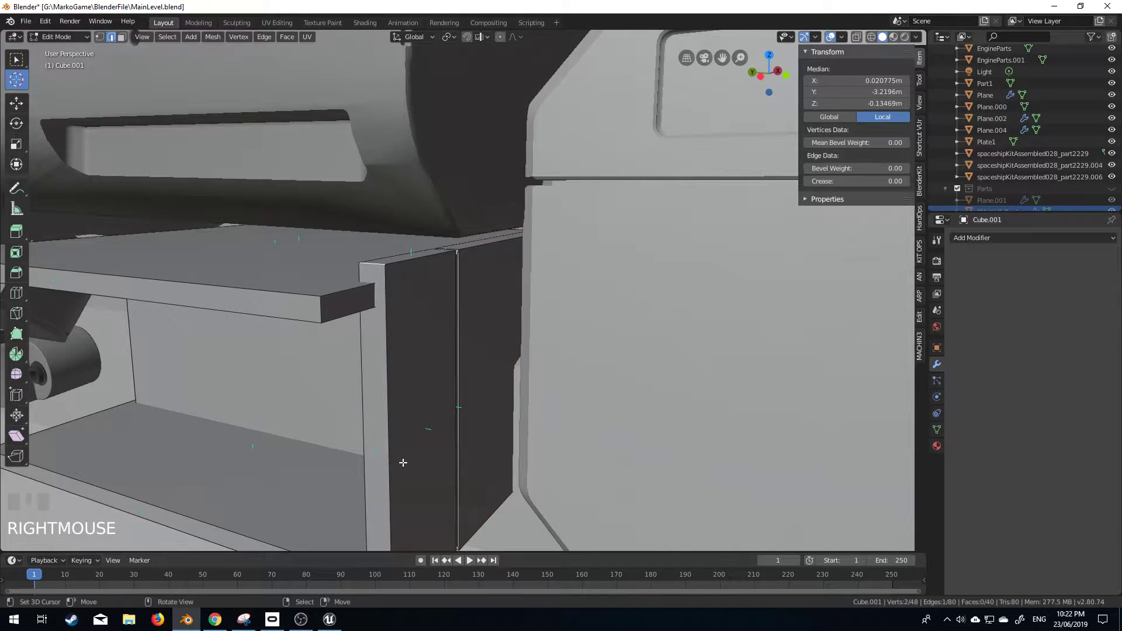
pyautogui.keyDown('shift'); pyautogui.moveTo(377, 265); pyautogui.dragTo(395, 296, button='middle'); pyautogui.keyUp('shift')
pyautogui.keyDown('shift'); pyautogui.moveTo(427, 197); pyautogui.dragTo(385, 236, button='middle'); pyautogui.keyUp('shift')
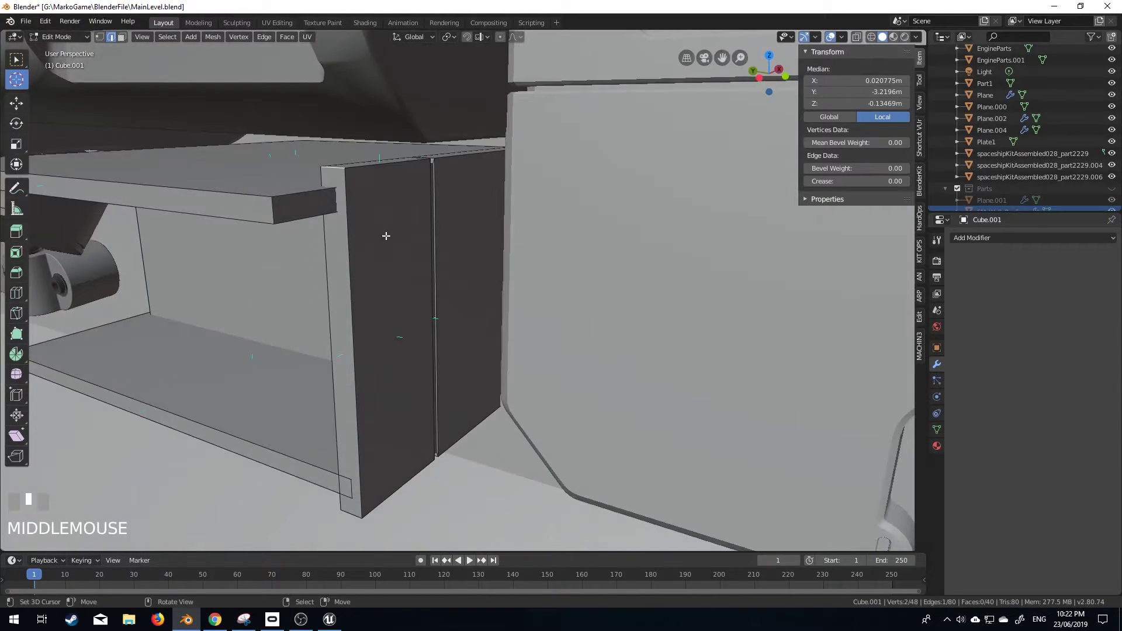
pyautogui.hotkey('ctrl', 'b')
pyautogui.click(523, 280)
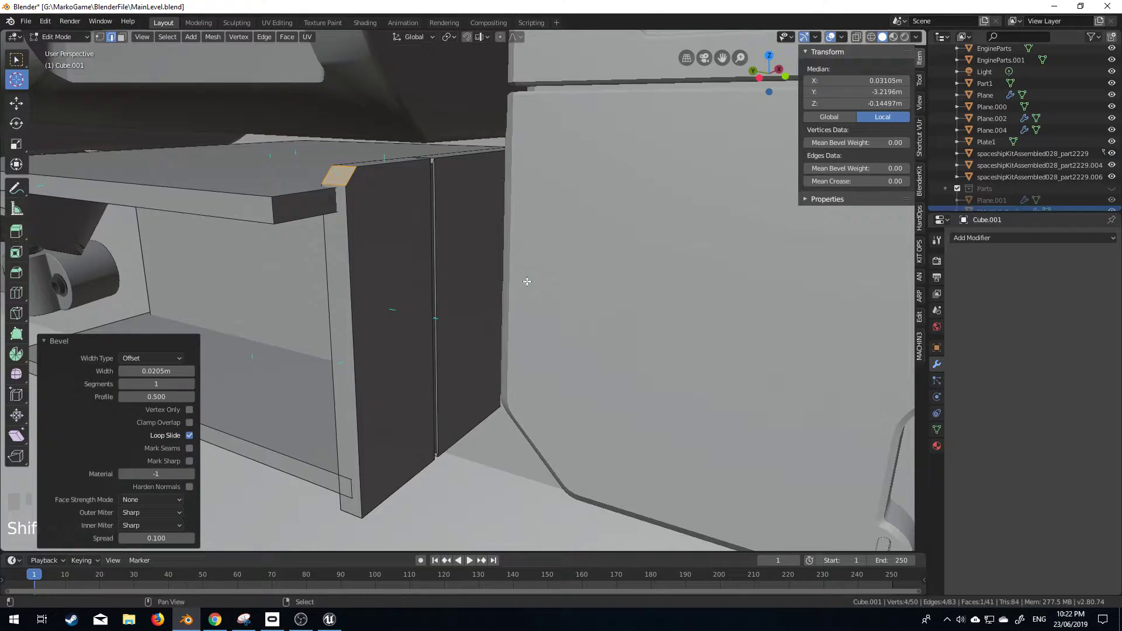
pyautogui.moveTo(523, 281); pyautogui.dragTo(440, 253, button='middle')
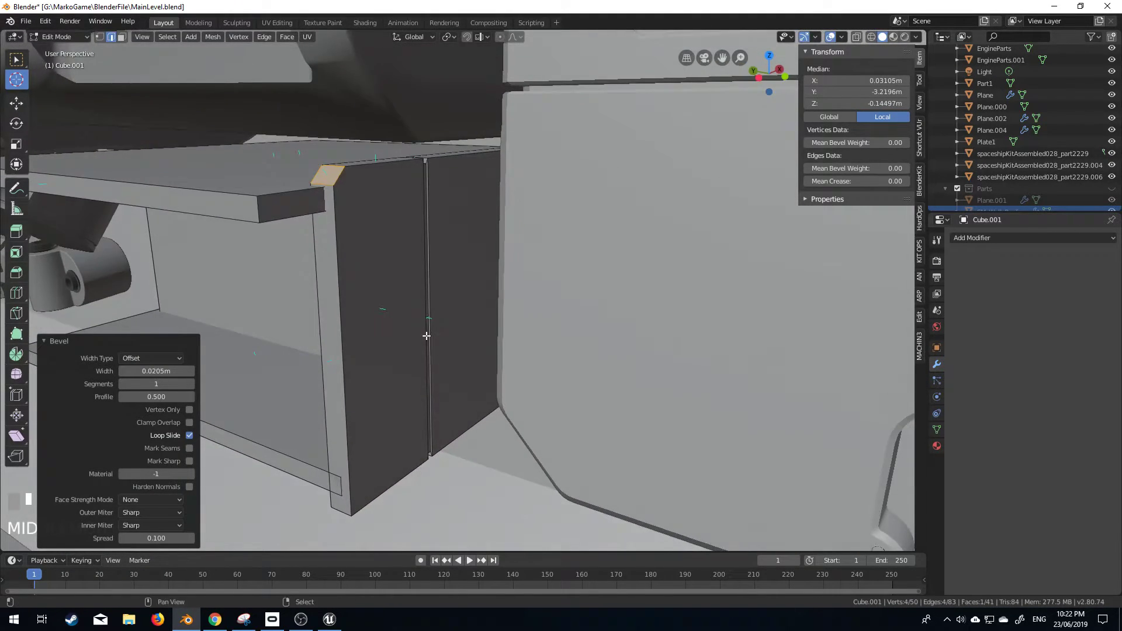
# Select all the bottom vertices of the grooved side panel in the front wireframe view
pyautogui.keyDown('shift'); pyautogui.moveTo(427, 336); pyautogui.dragTo(406, 194, button='middle'); pyautogui.keyUp('shift')
pyautogui.click(122, 37)
pyautogui.rightClick(472, 266)
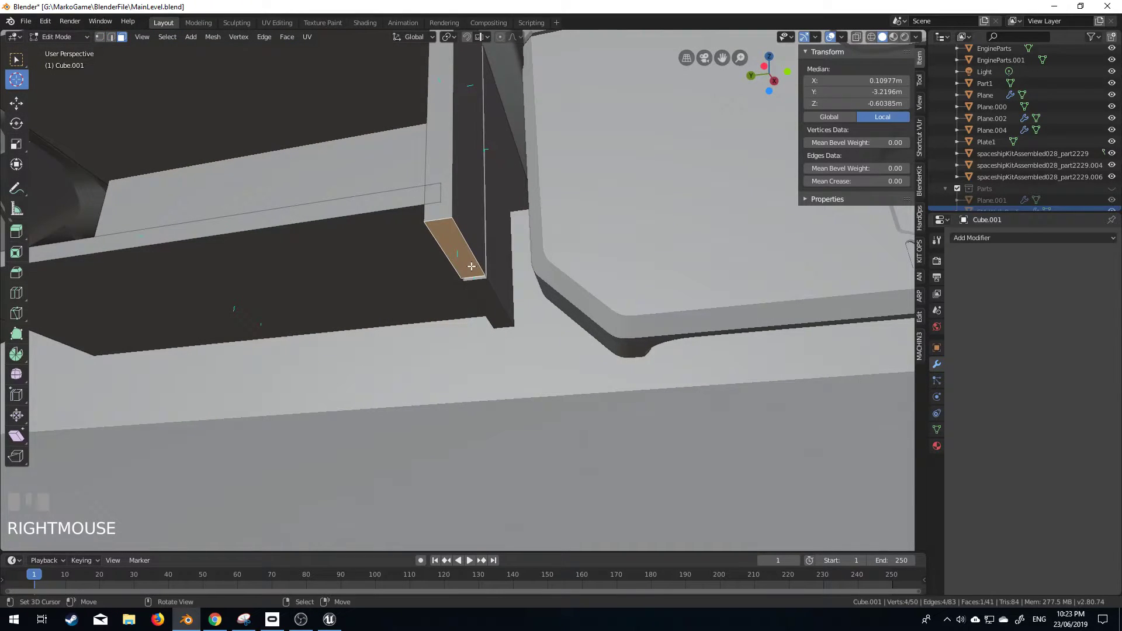
pyautogui.press('KP_3')
pyautogui.press('KP_1')
pyautogui.press('z')
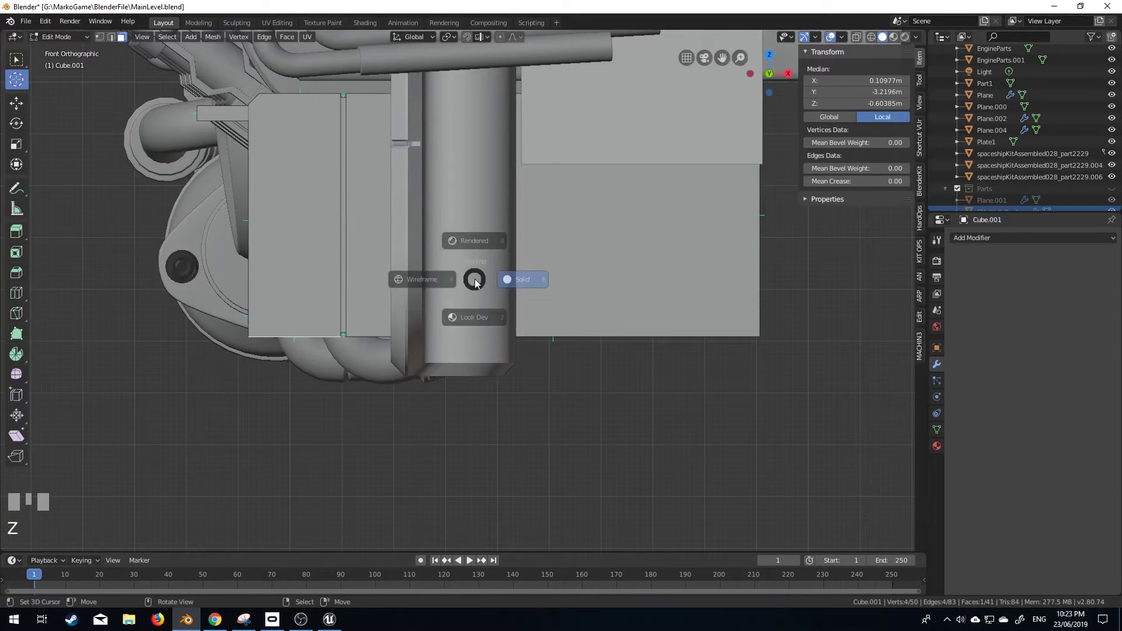
pyautogui.click(410, 279)
pyautogui.keyDown('shift'); pyautogui.moveTo(411, 279); pyautogui.dragTo(454, 270, button='middle'); pyautogui.keyUp('shift')
pyautogui.rightClick(459, 313)
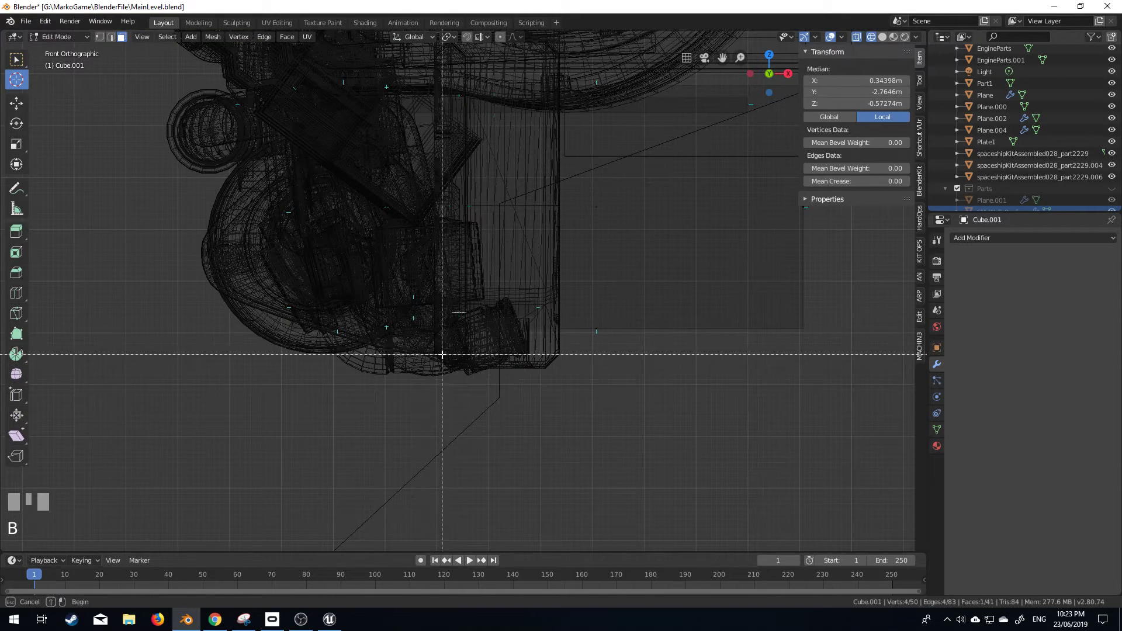
pyautogui.click(99, 36)
pyautogui.rightClick(324, 346)
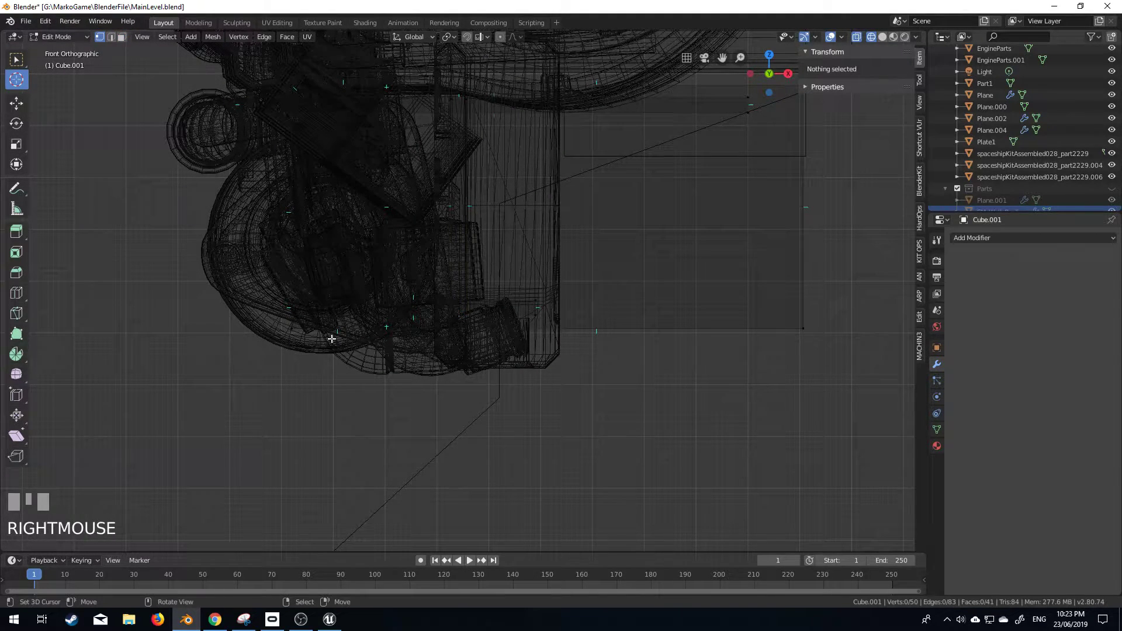
pyautogui.press('a')
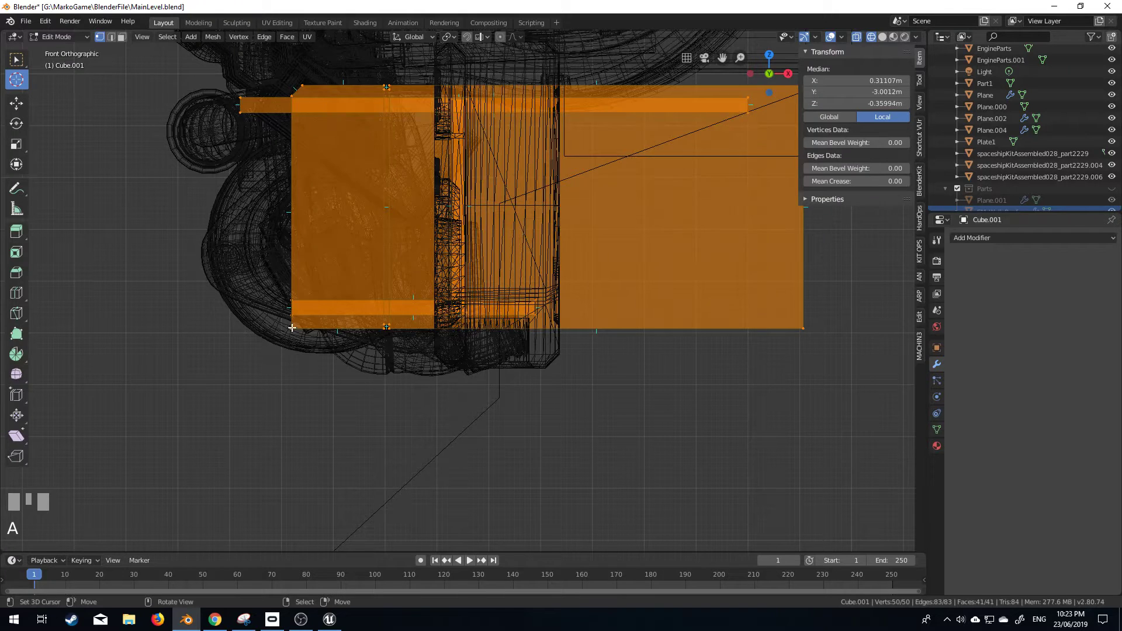
pyautogui.rightClick(292, 328)
pyautogui.press('b')
pyautogui.moveTo(272, 320); pyautogui.dragTo(923, 365)
# Raise the grooved side panel's bottom vertices about 0.028 m along Z, level with the underside of the bottom plate
pyautogui.press('KP_3')
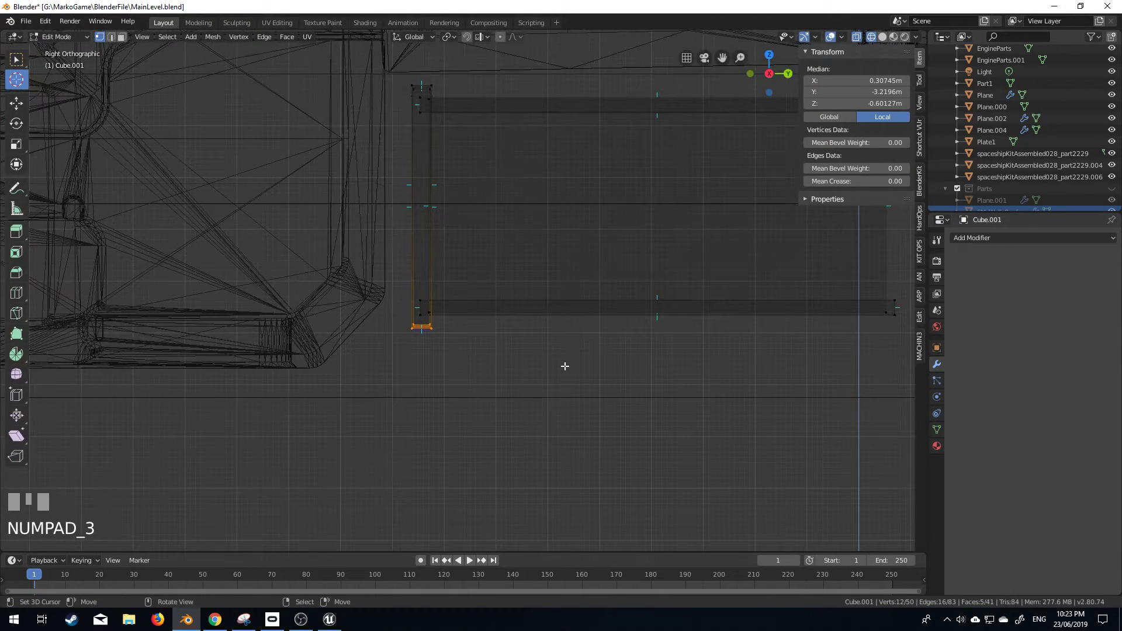
pyautogui.press('z')
pyautogui.press('ctrl+KP_3')
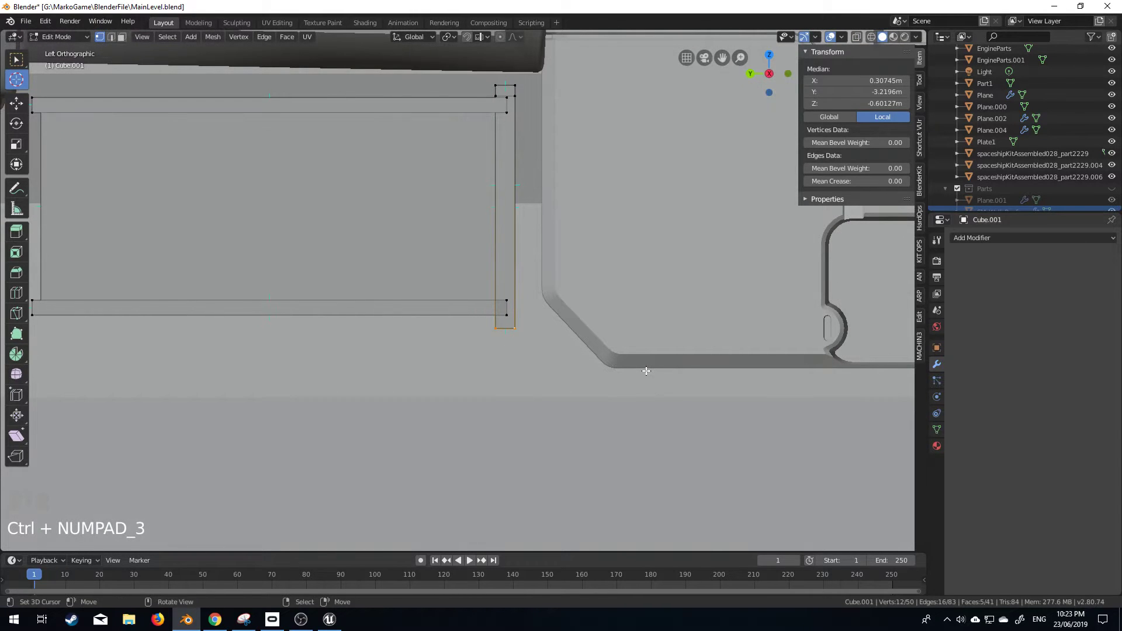
pyautogui.press('g')
pyautogui.press('z')
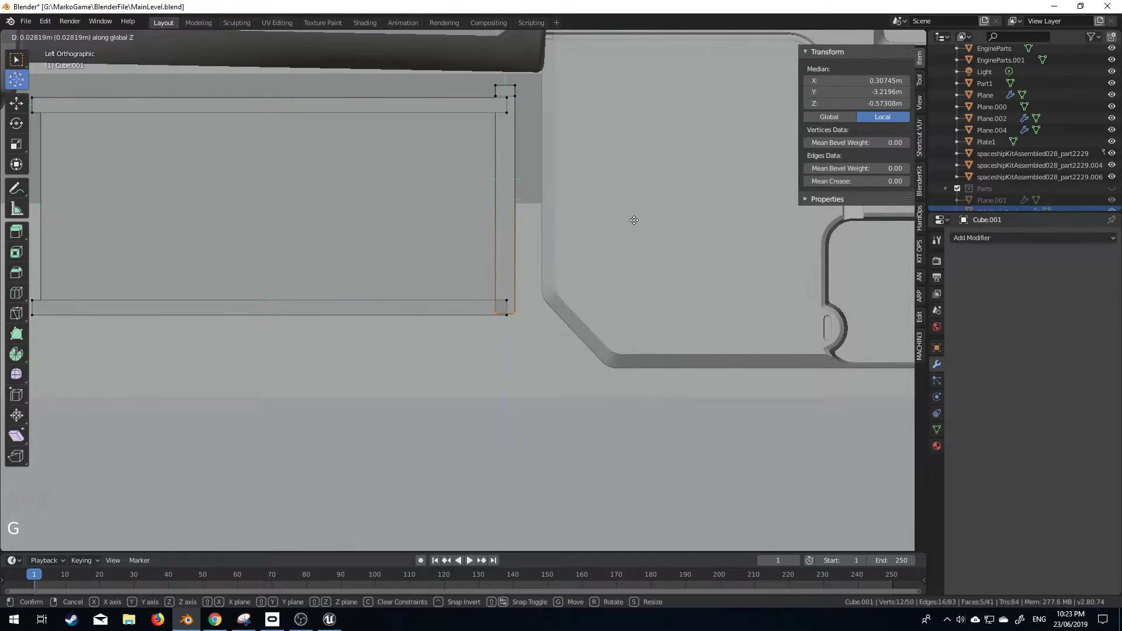
pyautogui.click(574, 288)
# Select the boundary edges of the side panel's outer face, including both sections beside the groove, and try beveling them
pyautogui.moveTo(574, 288); pyautogui.dragTo(401, 276, button='middle')
pyautogui.scroll(2, 409, 295)
pyautogui.keyDown('alt'); pyautogui.rightClick(392, 301); pyautogui.keyUp('alt')
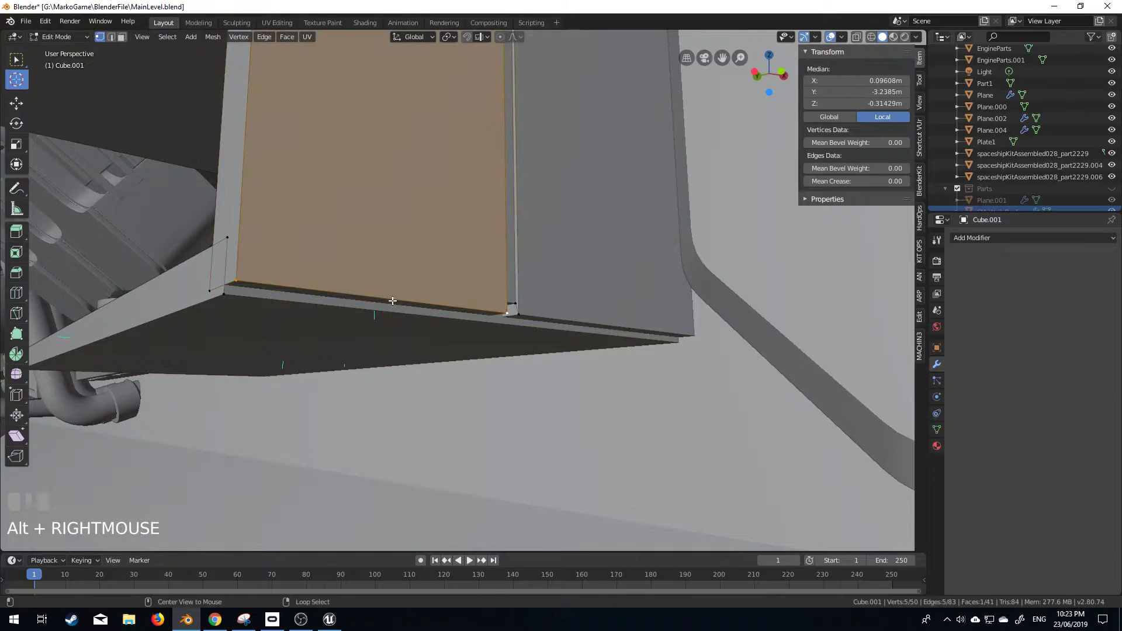
pyautogui.click(111, 37)
pyautogui.keyDown('alt'); pyautogui.rightClick(505, 303); pyautogui.keyUp('alt')
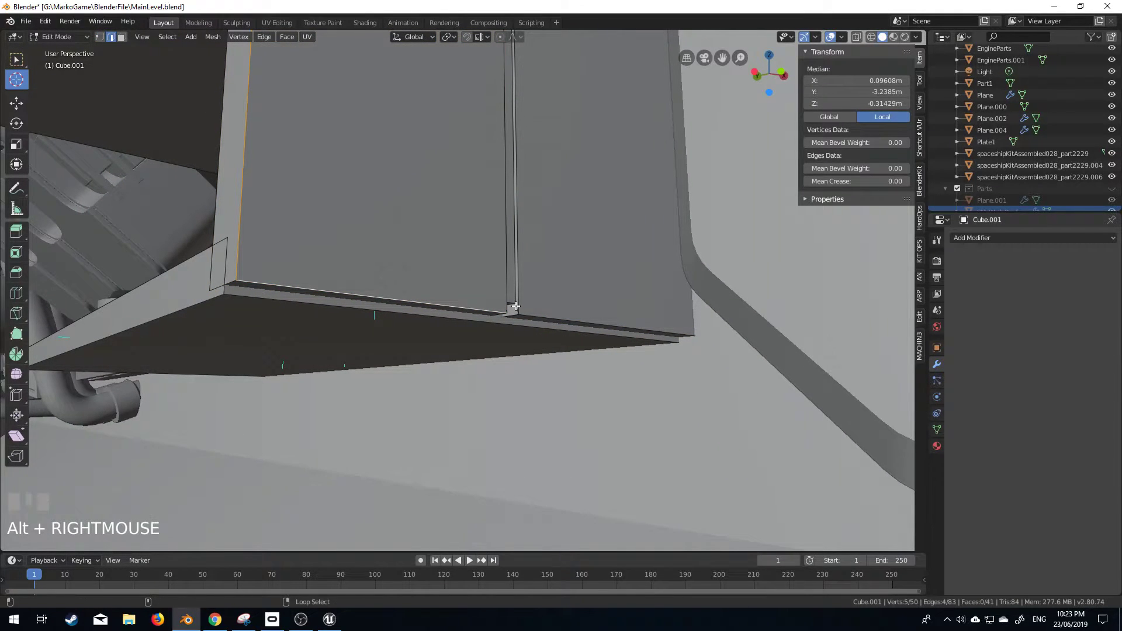
pyautogui.keyDown('alt'); pyautogui.keyDown('shift'); pyautogui.rightClick(529, 314); pyautogui.keyUp('shift'); pyautogui.keyUp('alt')
pyautogui.hotkey('ctrl', 'b')
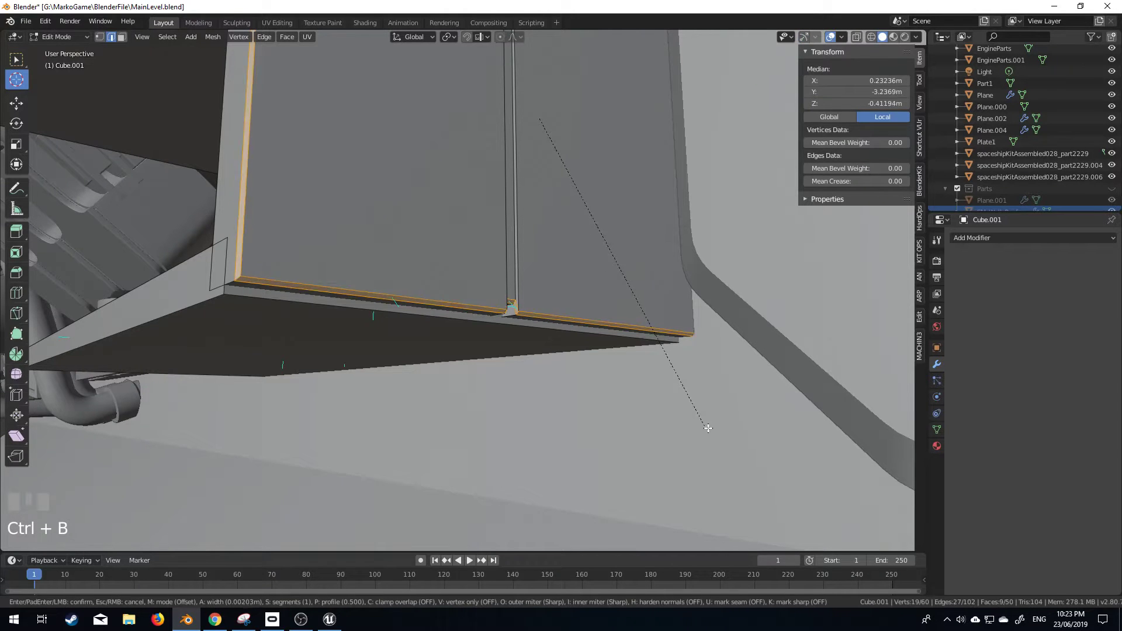
pyautogui.rightClick(703, 426)
# Deselect the side panel's upper vertices in wireframe shading, keeping only its outer bottom edge selected
pyautogui.scroll(-2, 481, 265)
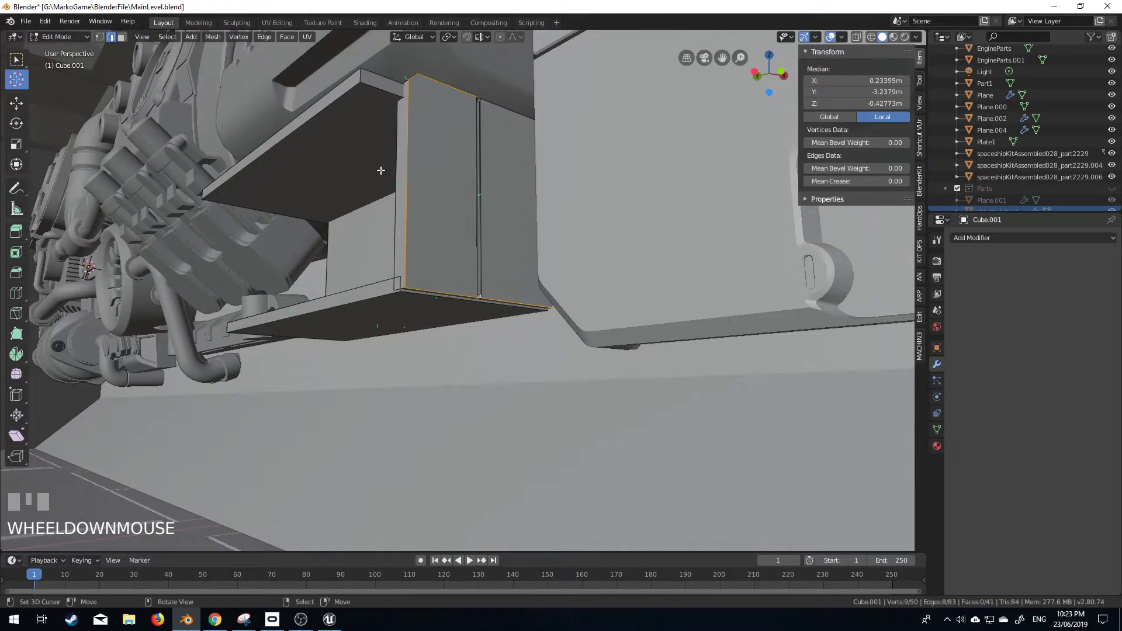
pyautogui.keyDown('shift'); pyautogui.moveTo(481, 265); pyautogui.dragTo(438, 195, button='middle'); pyautogui.keyUp('shift')
pyautogui.press('z')
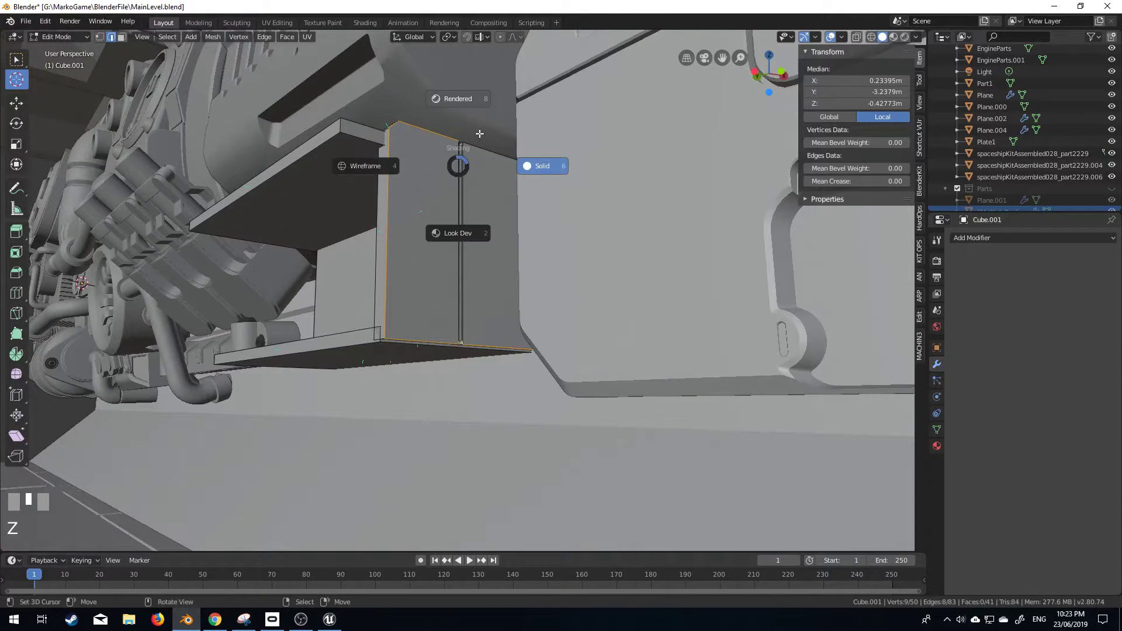
pyautogui.press('8')
pyautogui.click(394, 169)
pyautogui.press('z')
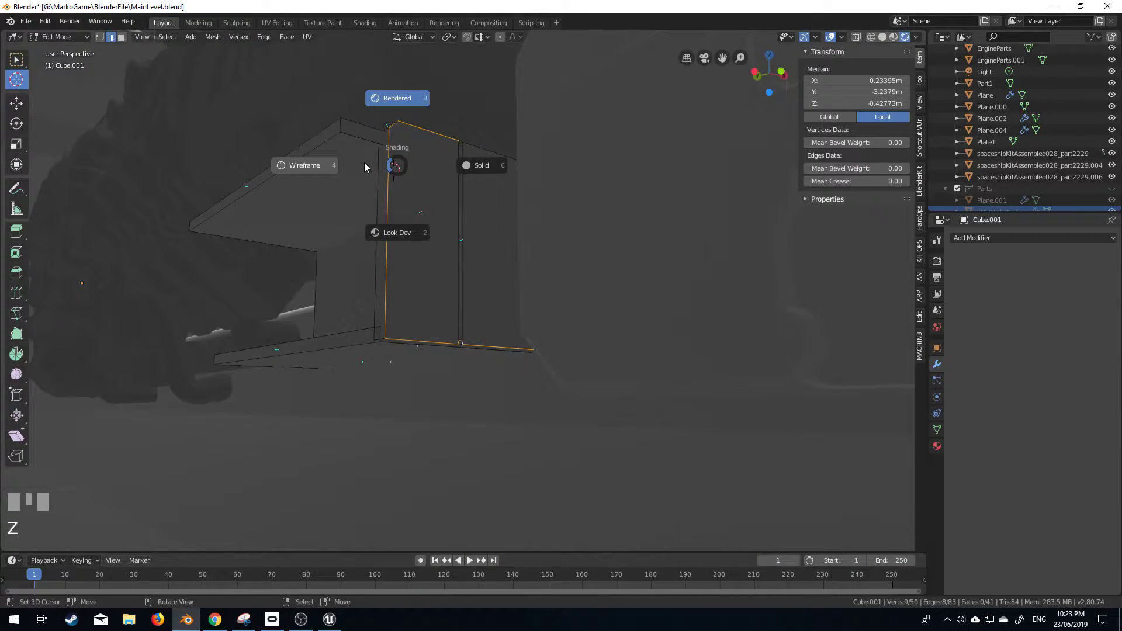
pyautogui.click(100, 37)
pyautogui.press('b')
pyautogui.moveTo(518, 93); pyautogui.dragTo(250, 269, button='middle')
pyautogui.moveTo(383, 298); pyautogui.dragTo(428, 328, button='middle')
pyautogui.scroll(2, 489, 353)
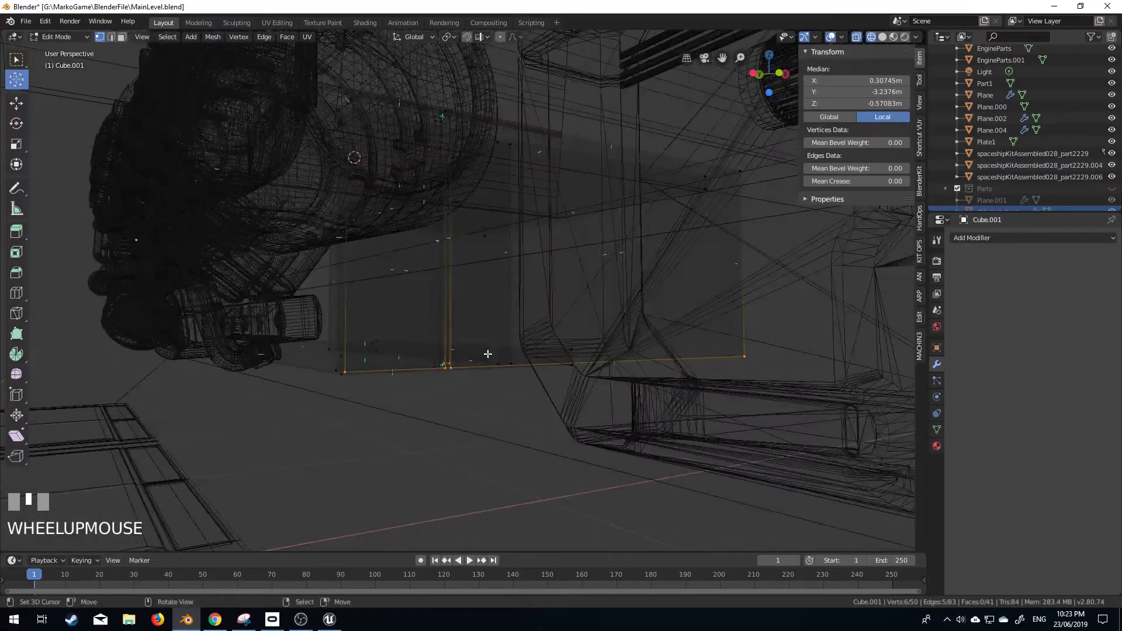
# Bevel the side panel's outer bottom edge narrowly with one segment and return to solid shading
pyautogui.hotkey('ctrl', 'b')
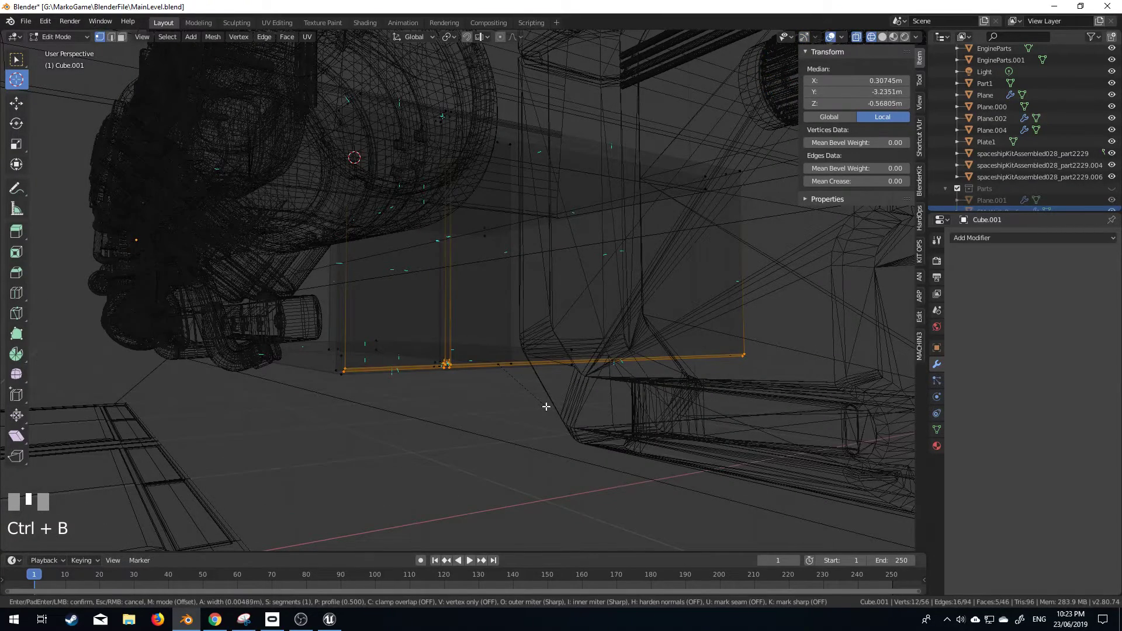
pyautogui.click(557, 413)
pyautogui.press('Tab')
pyautogui.press('Tab')
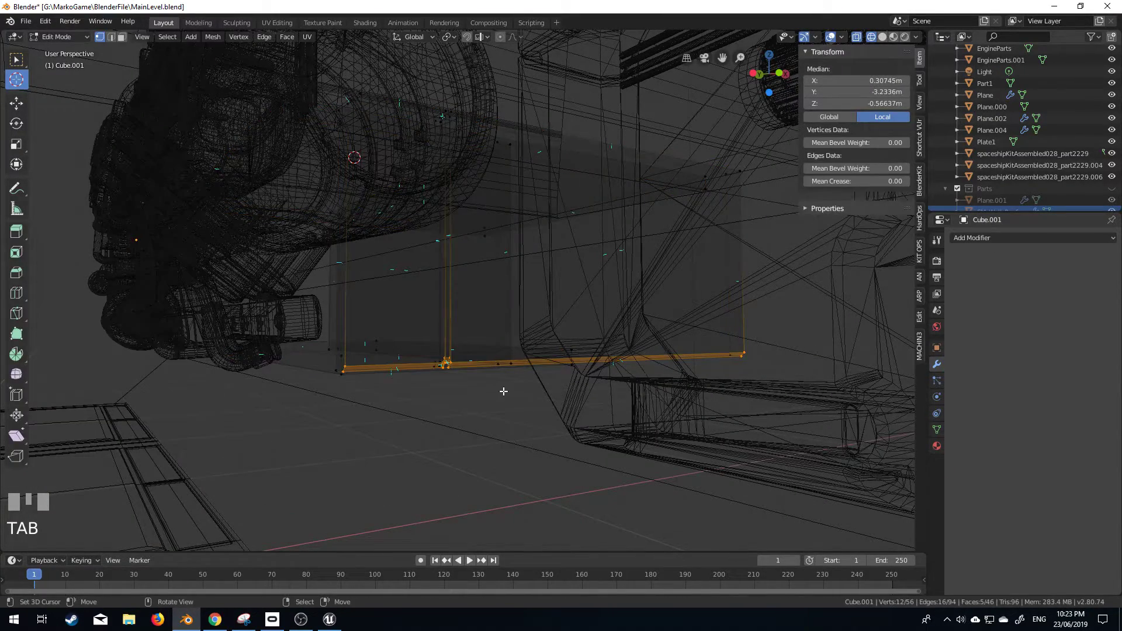
pyautogui.press('z')
pyautogui.click(571, 398)
pyautogui.scroll(-3, 481, 371)
pyautogui.press('Tab')
pyautogui.moveTo(524, 370)
pyautogui.mouseDown(button='middle')
pyautogui.moveTo(433, 369)
pyautogui.moveTo(420, 346)
pyautogui.moveTo(546, 345)
pyautogui.mouseUp(button='middle')
pyautogui.scroll(3, 525, 387)
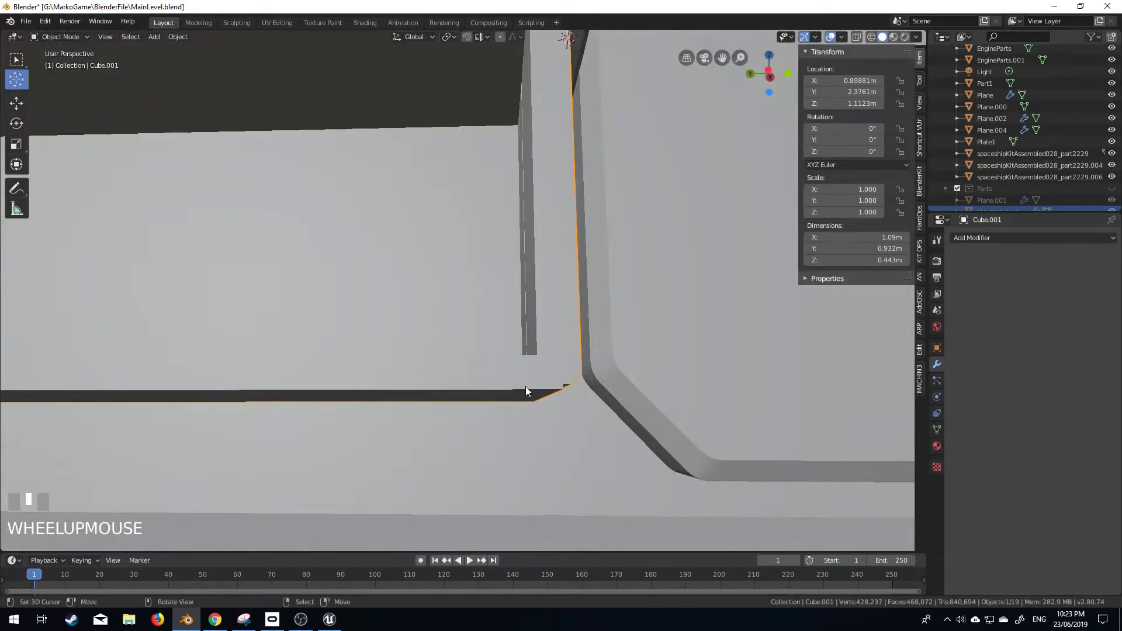
# Select the entire bottom plate and raise it about 0.006 m along Z to align with the side panel's bottom
pyautogui.press('Tab')
pyautogui.moveTo(525, 387); pyautogui.dragTo(461, 406, button='middle')
pyautogui.rightClick(461, 406)
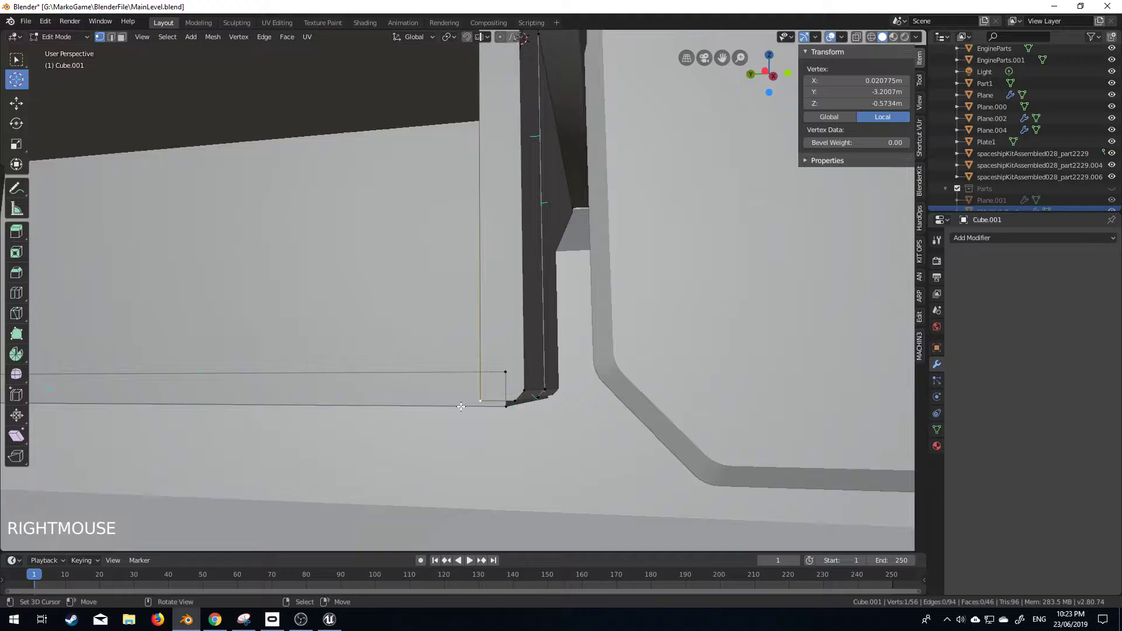
pyautogui.moveTo(493, 375); pyautogui.dragTo(494, 375, button='right')
pyautogui.hotkey('ctrl', 'z')
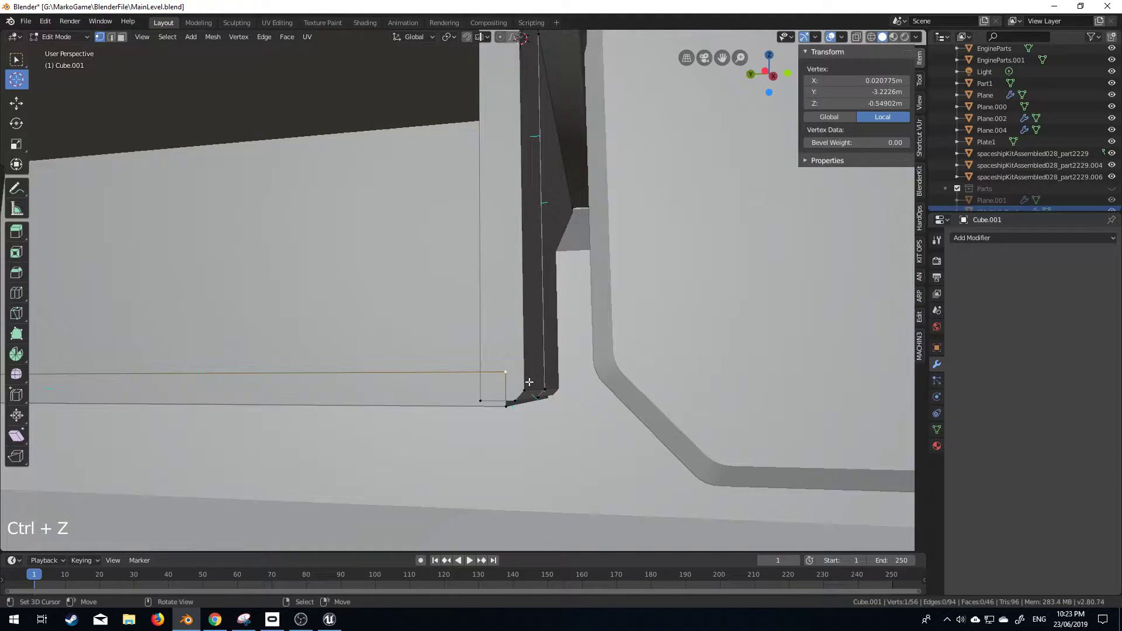
pyautogui.hotkey('ctrl', 'l')
pyautogui.press('b')
pyautogui.rightClick(529, 382)
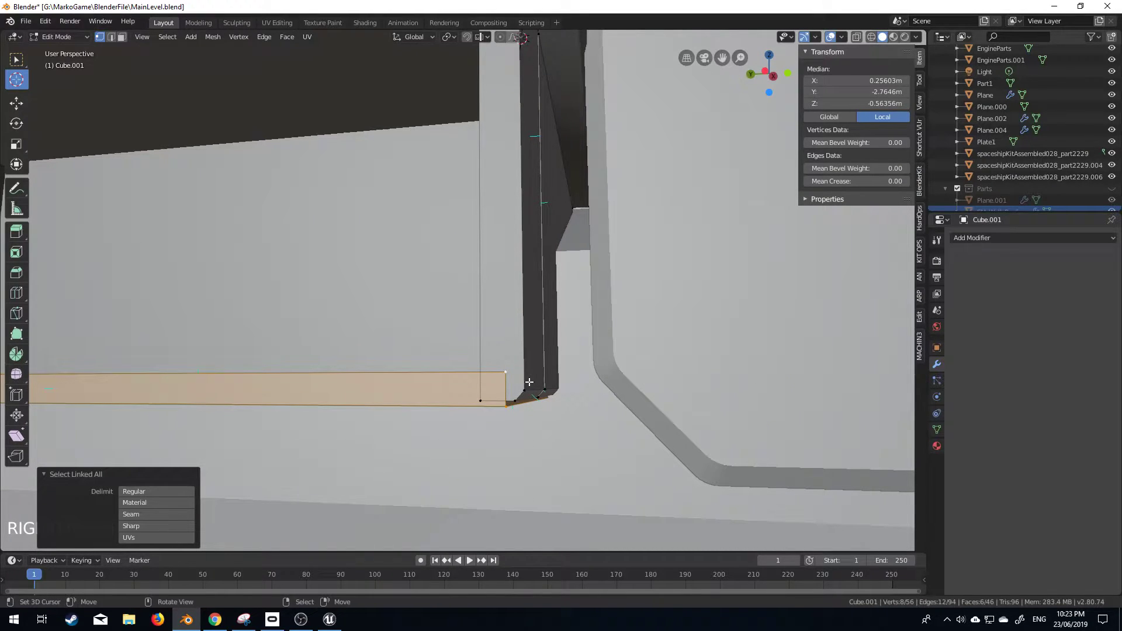
pyautogui.press('g')
pyautogui.press('z')
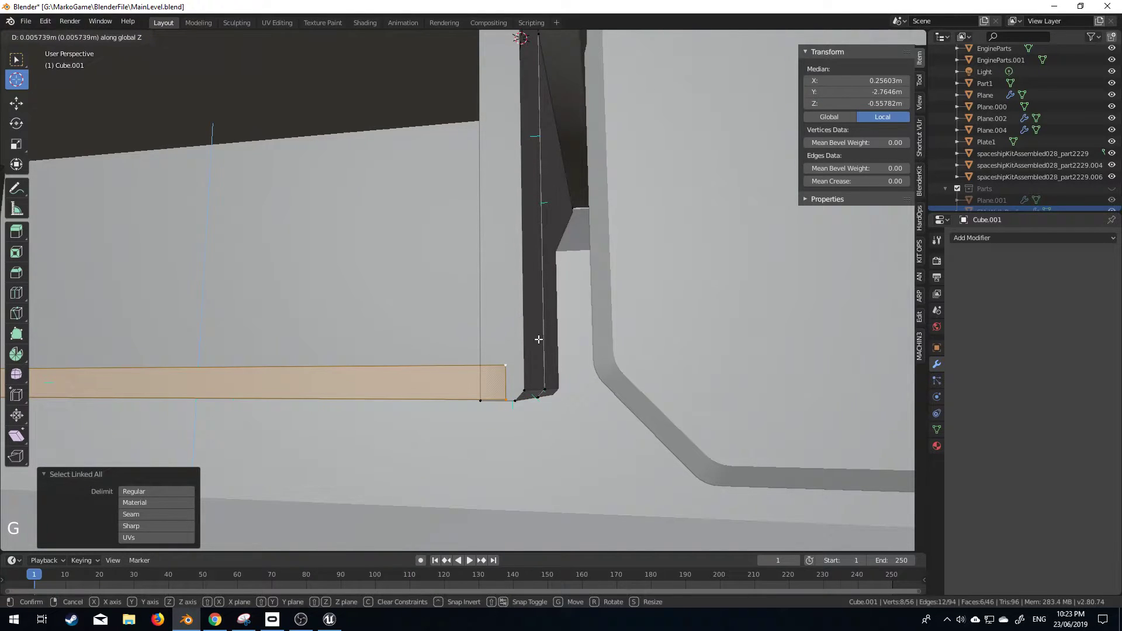
pyautogui.click(539, 340)
pyautogui.moveTo(538, 344); pyautogui.dragTo(532, 423, button='middle')
pyautogui.scroll(-2, 446, 409)
pyautogui.press('Tab')
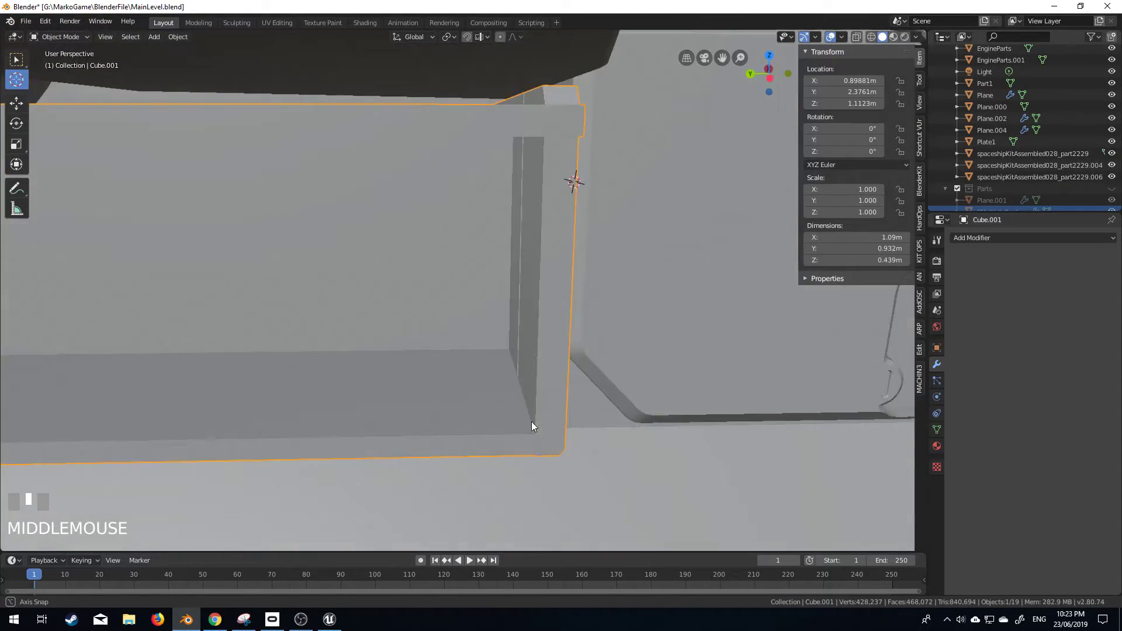
# Add a centered crosswise loop cut to the top plate and bevel it into a band with a 0.19 m width
pyautogui.scroll(-4, 531, 422)
pyautogui.moveTo(606, 420); pyautogui.dragTo(527, 448, button='middle')
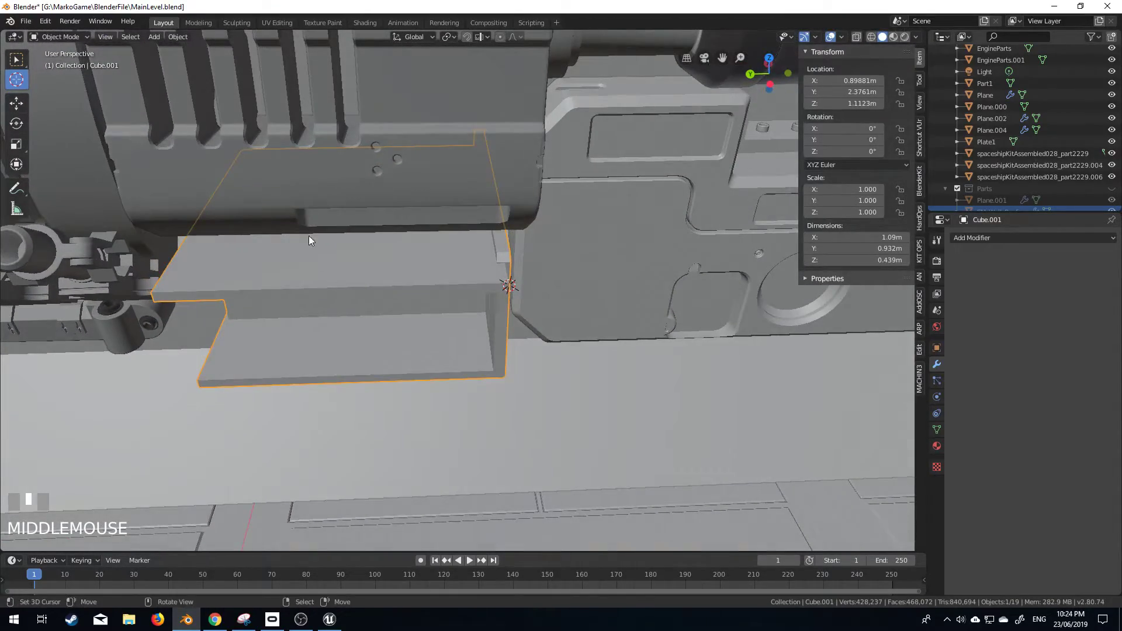
pyautogui.press('Tab')
pyautogui.hotkey('ctrl', 'r')
pyautogui.click(354, 286)
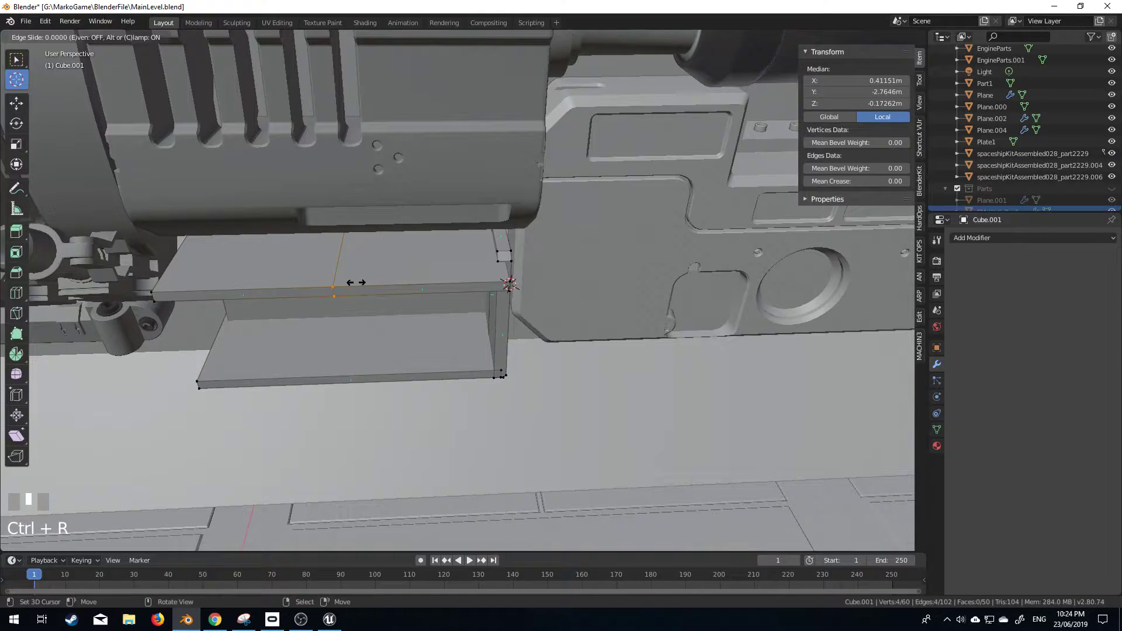
pyautogui.rightClick(389, 291)
pyautogui.hotkey('ctrl', 'b')
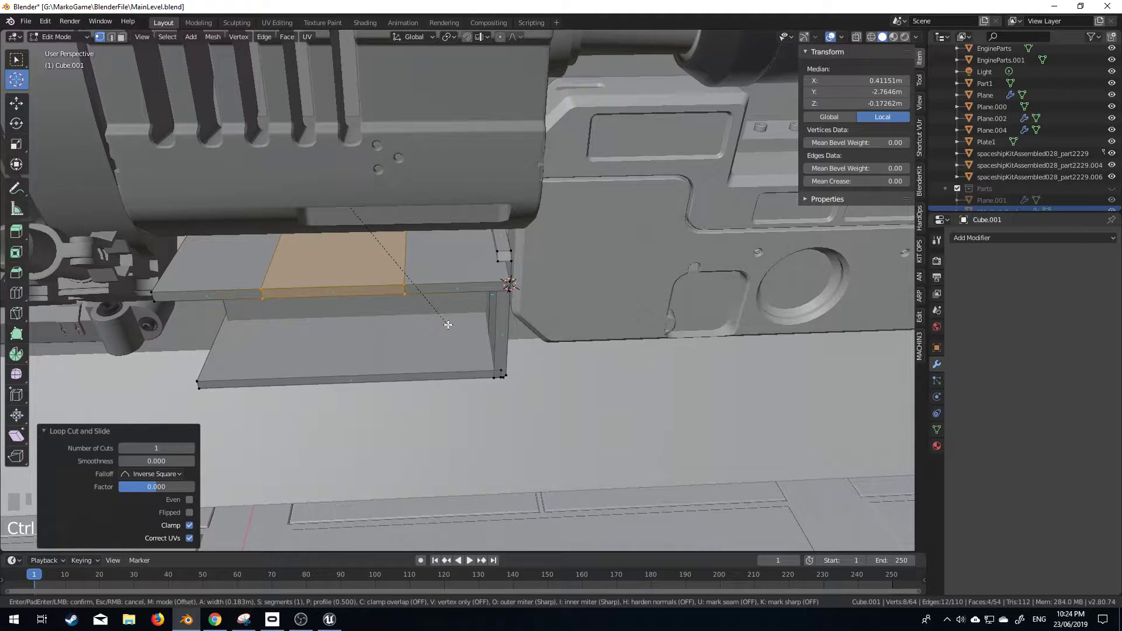
pyautogui.click(395, 290)
pyautogui.scroll(3, 395, 289)
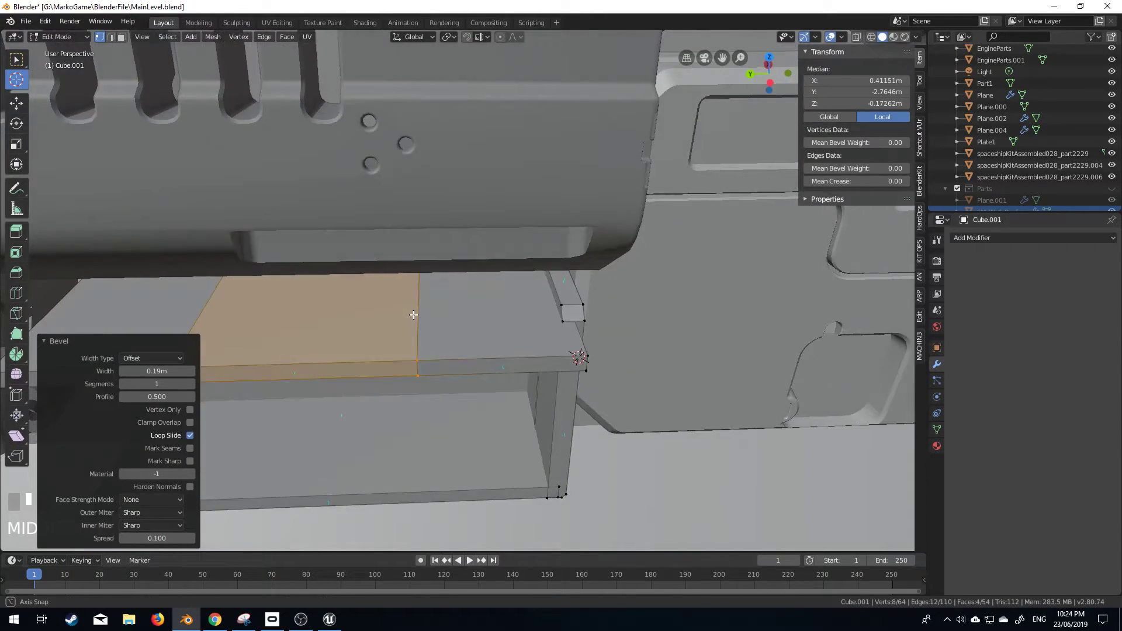
# Add a lengthwise loop cut near the top plate's front edge with factor -0.738 and bevel it 0.0361 m wide
pyautogui.moveTo(414, 315); pyautogui.dragTo(198, 269, button='middle')
pyautogui.hotkey('ctrl', 'r')
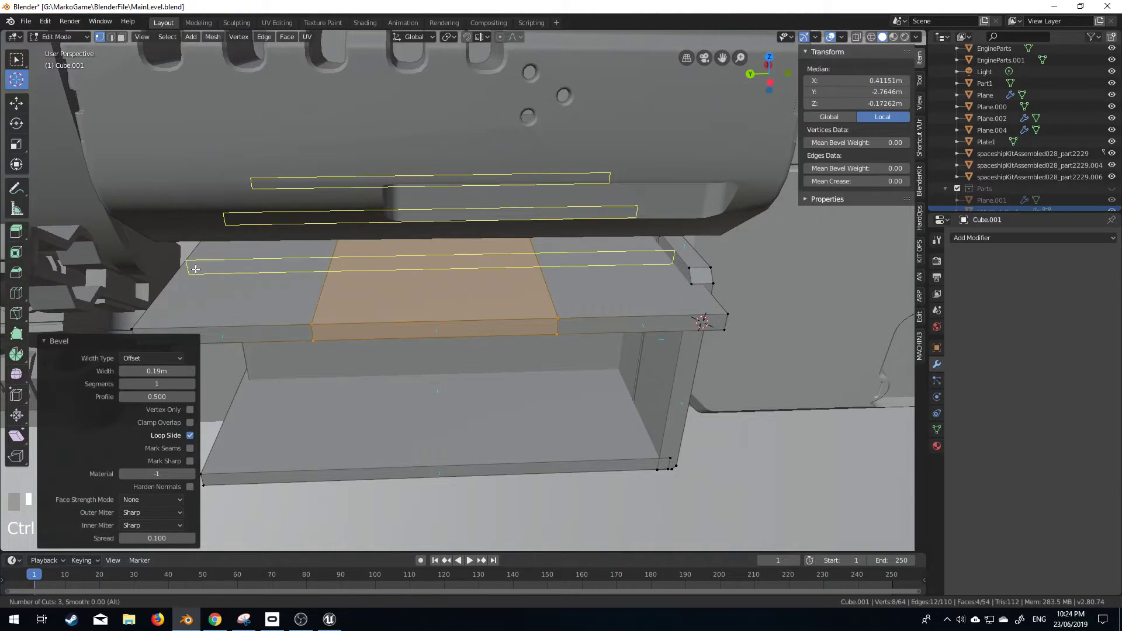
pyautogui.click(200, 267)
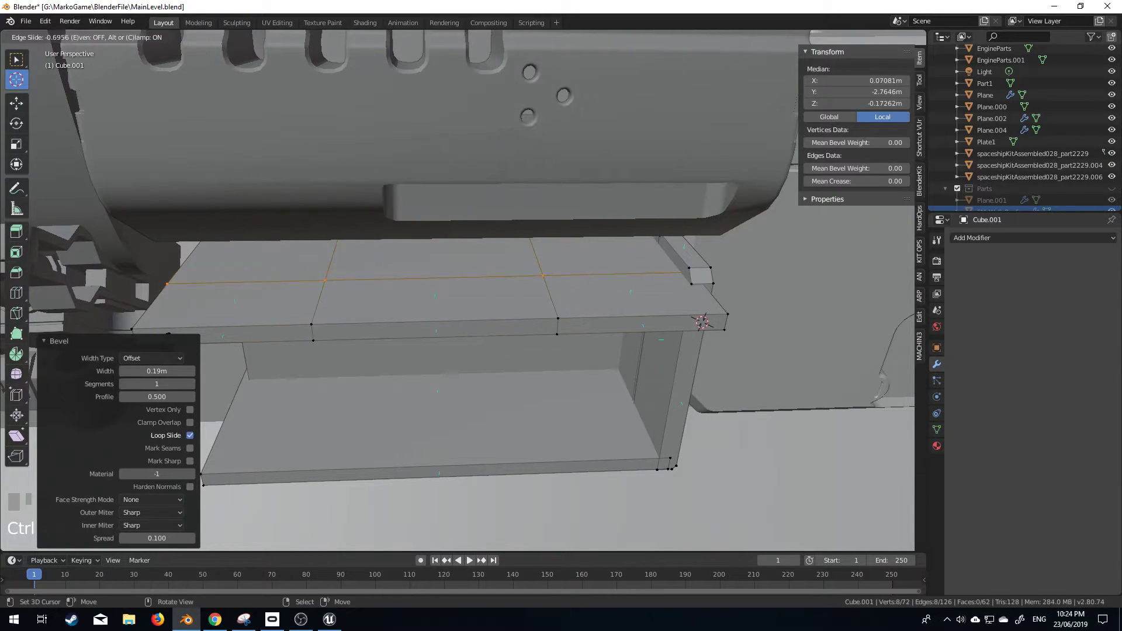
pyautogui.click(302, 339)
pyautogui.hotkey('ctrl', 'b')
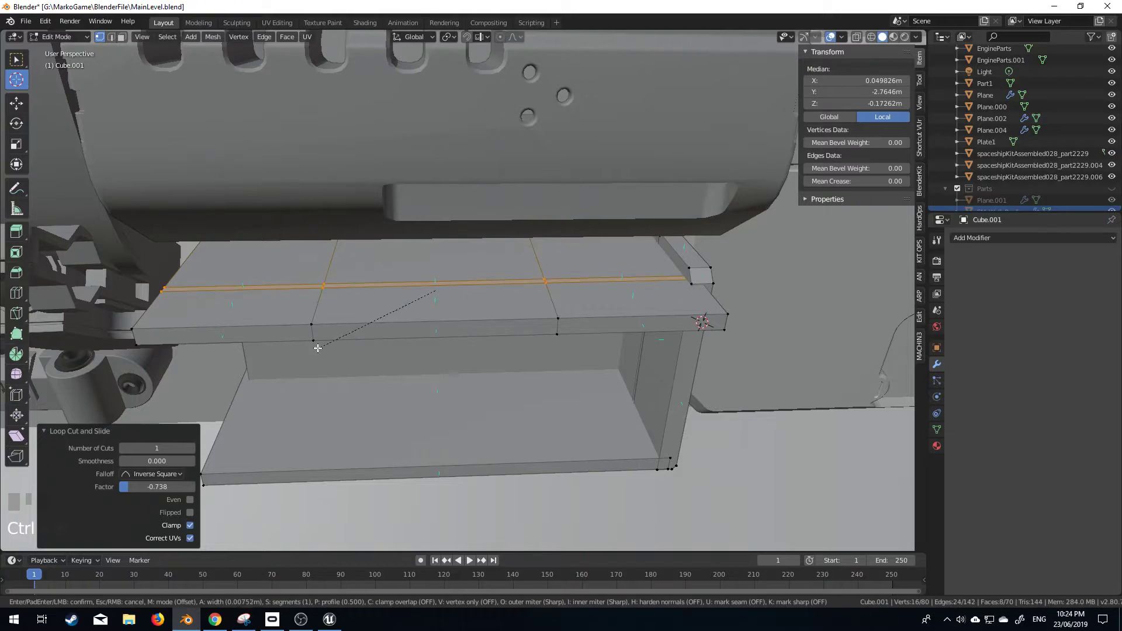
pyautogui.click(186, 377)
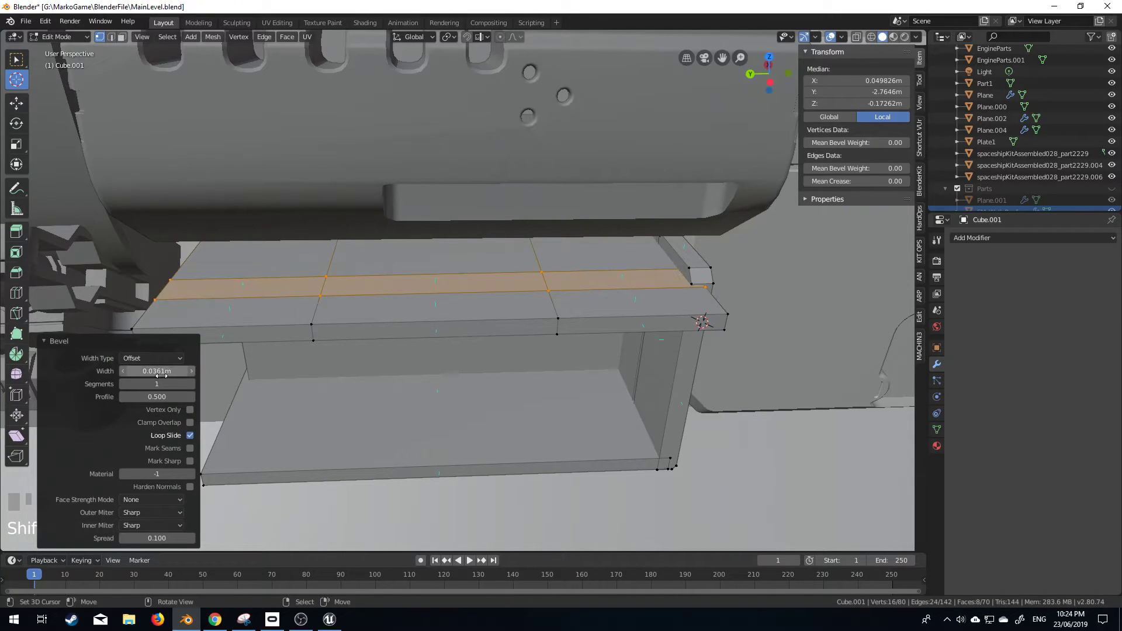
# Select the top plate's two crosswise edges behind the narrow lengthwise band and scale them to about 0.5 along global Y
pyautogui.click(111, 37)
pyautogui.rightClick(345, 253)
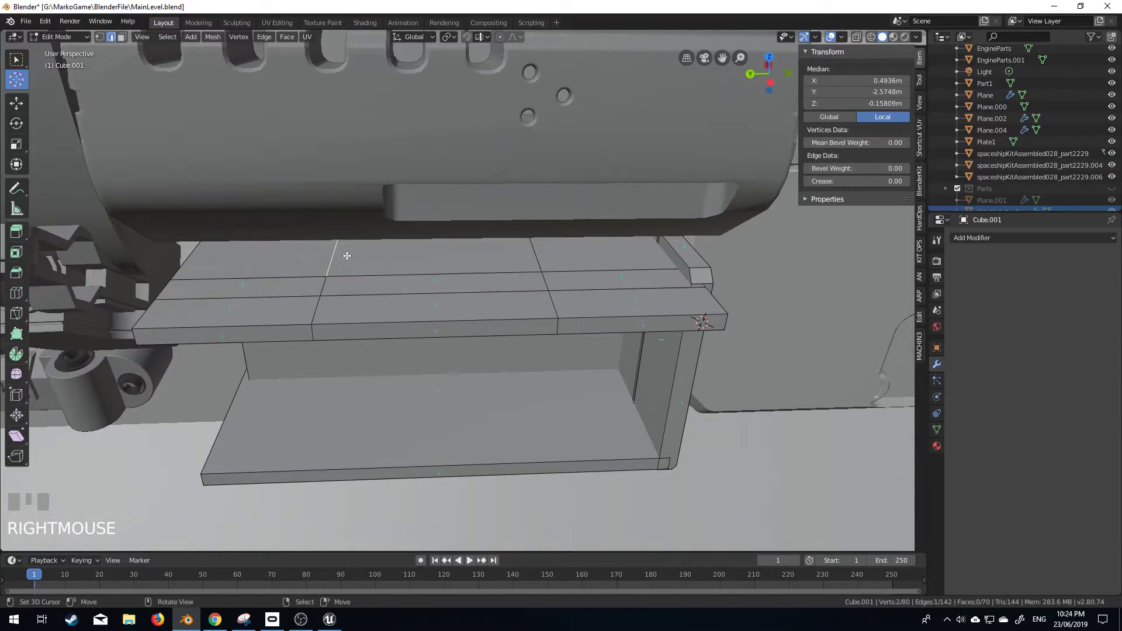
pyautogui.keyDown('alt'); pyautogui.rightClick(546, 253); pyautogui.keyUp('alt')
pyautogui.press('s')
pyautogui.rightClick(361, 263)
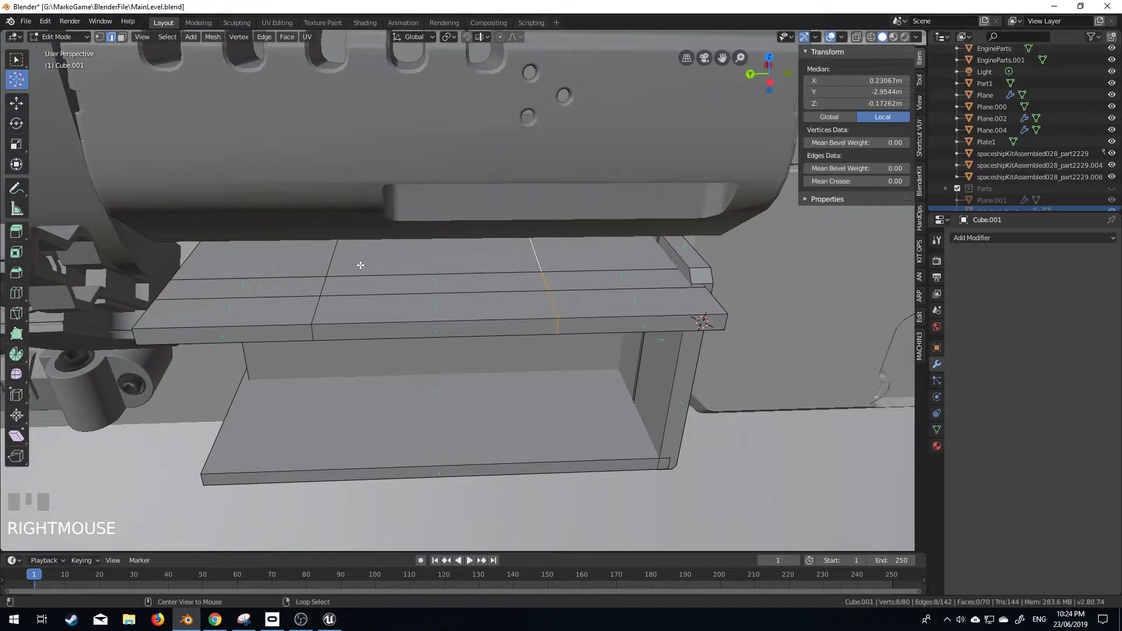
pyautogui.keyDown('alt'); pyautogui.rightClick(334, 256); pyautogui.keyUp('alt')
pyautogui.rightClick(332, 258)
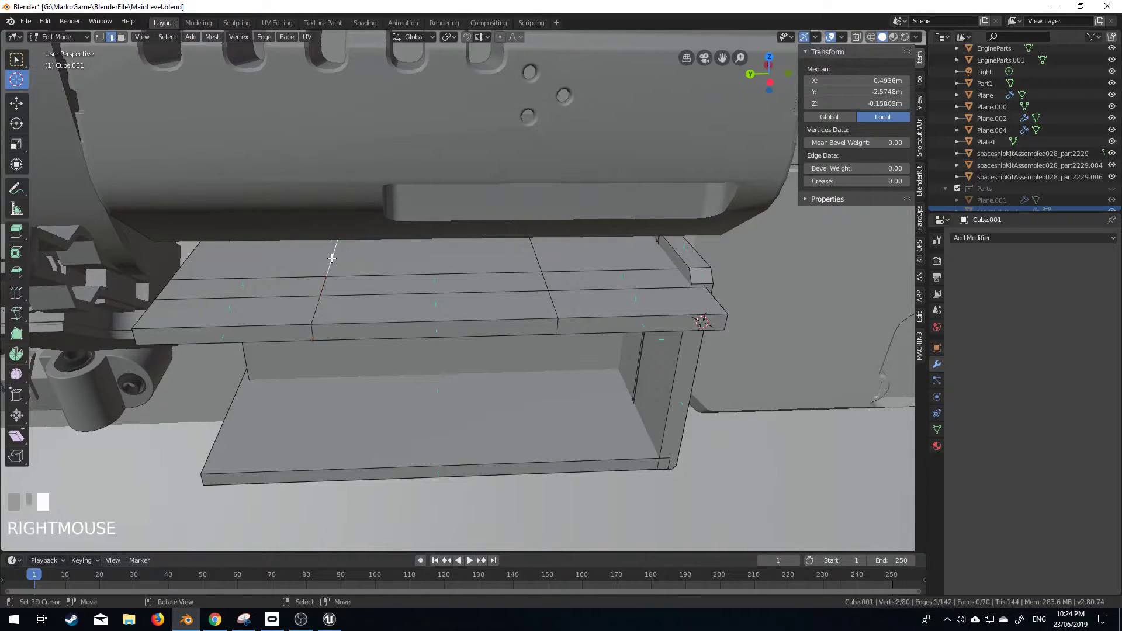
pyautogui.keyDown('shift'); pyautogui.rightClick(539, 256); pyautogui.keyUp('shift')
pyautogui.press('s')
pyautogui.press('x')
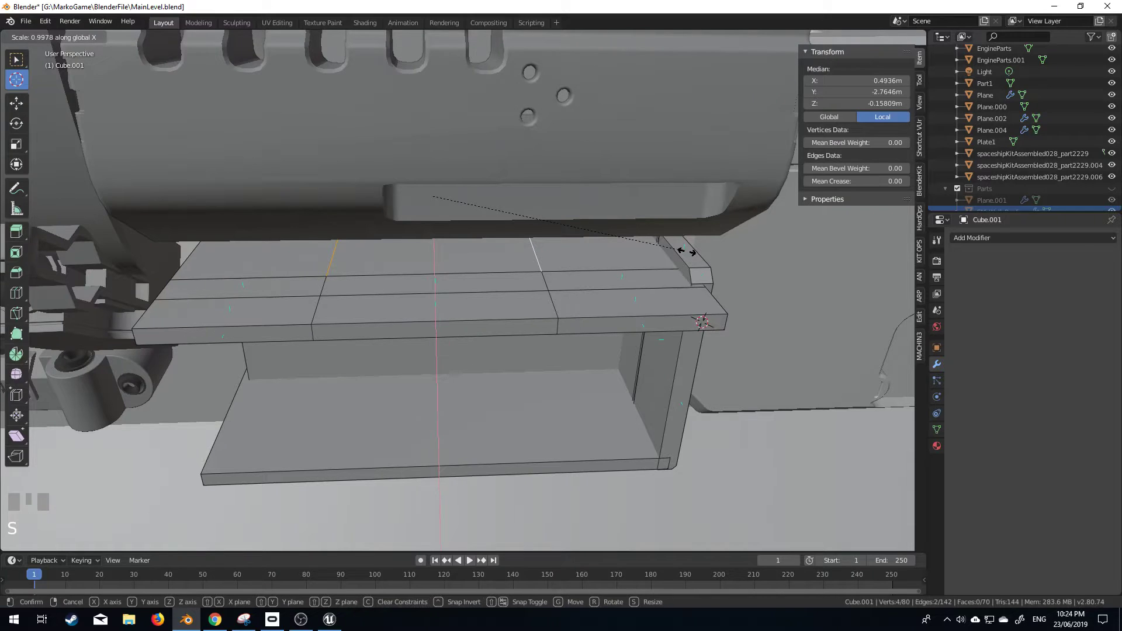
pyautogui.click(552, 245)
# Select both complete crosswise edge loops running around the top plate, including their angled sections
pyautogui.keyDown('alt'); pyautogui.rightClick(357, 310); pyautogui.keyUp('alt')
pyautogui.keyDown('alt'); pyautogui.keyDown('shift'); pyautogui.rightClick(320, 307); pyautogui.keyUp('shift'); pyautogui.keyUp('alt')
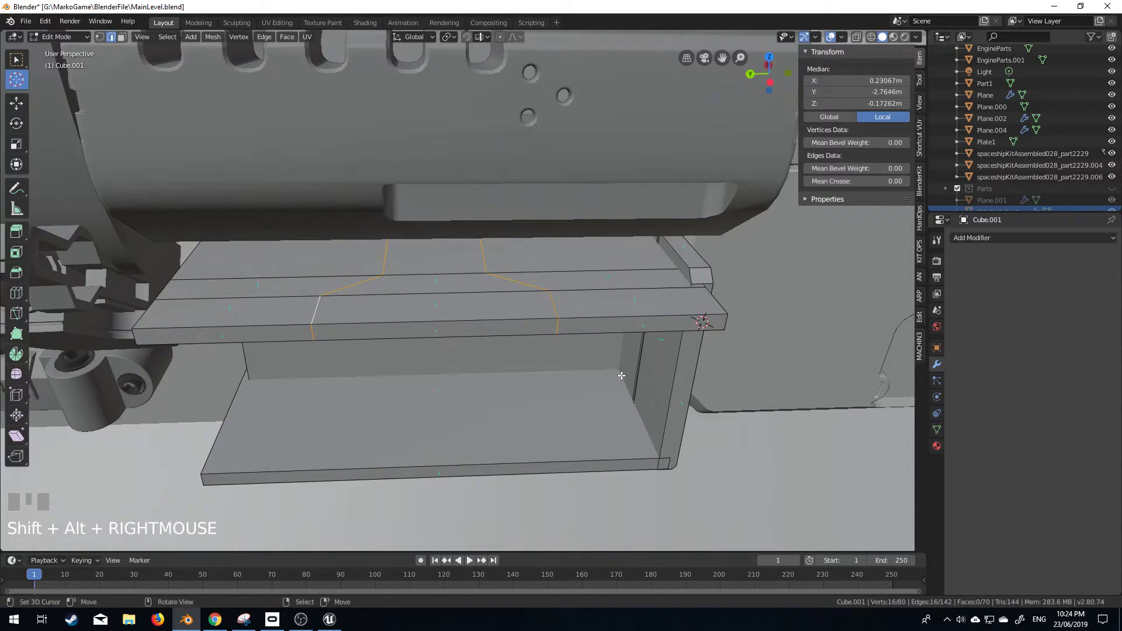
pyautogui.moveTo(622, 376); pyautogui.dragTo(618, 355, button='middle')
# Try to bevel the selected loops 0.00259 m wide and push the extruded strips inward, and undo the attempt
pyautogui.hotkey('ctrl', 'b')
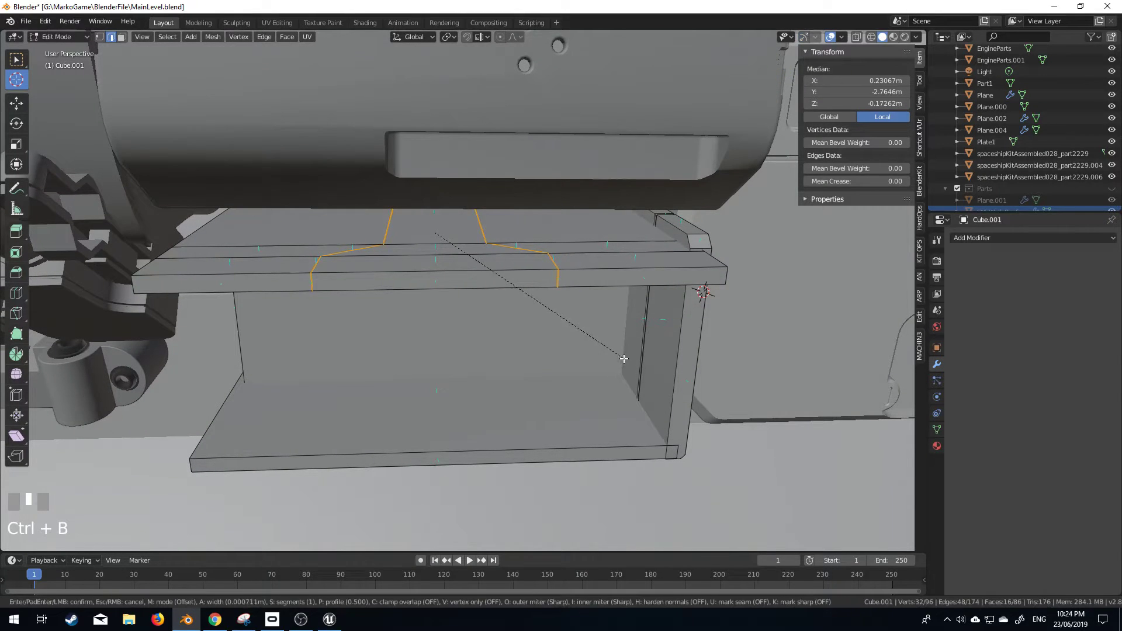
pyautogui.click(637, 366)
pyautogui.press('e')
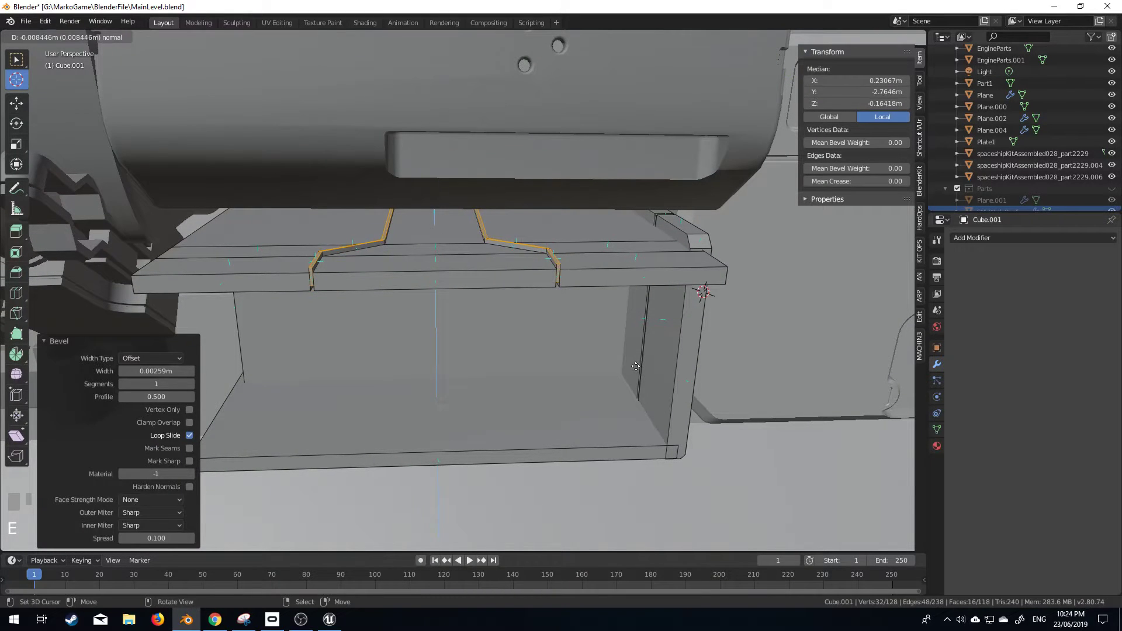
pyautogui.rightClick(636, 371)
pyautogui.hotkey('alt', 's')
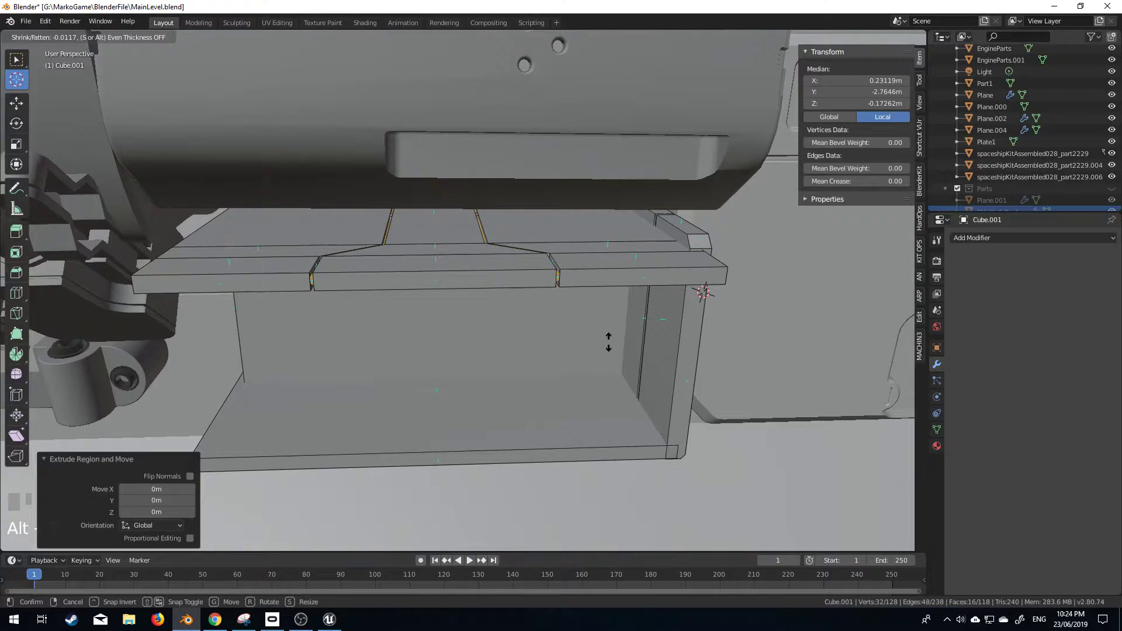
pyautogui.rightClick(630, 364)
pyautogui.hotkey('ctrl', 'z')
pyautogui.scroll(2, 554, 317)
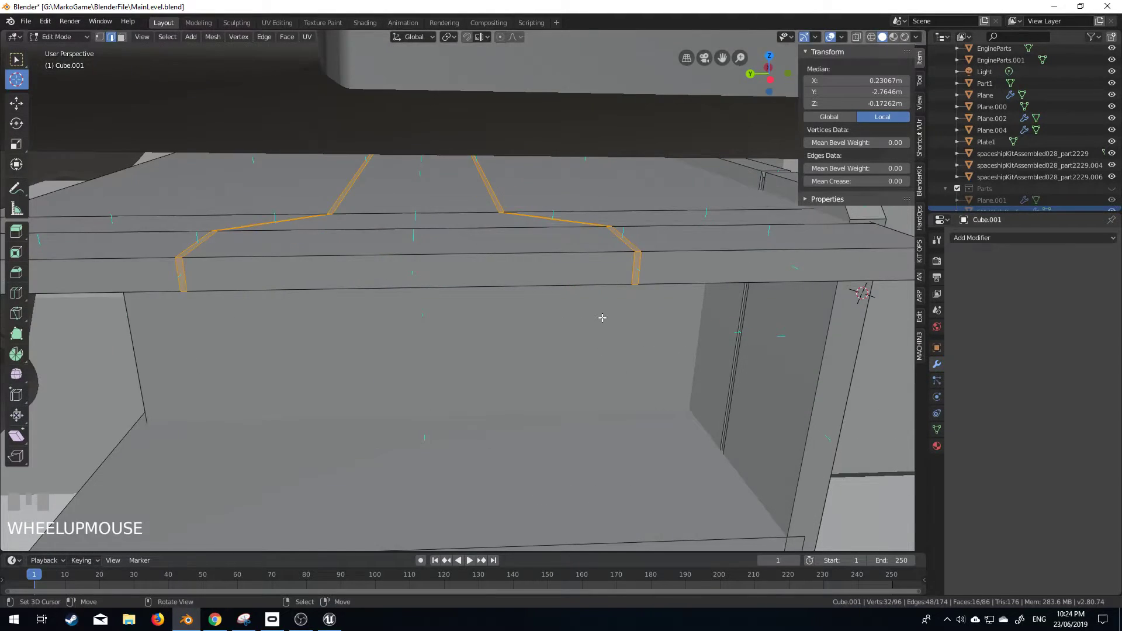
pyautogui.hotkey('ctrl', 'z')
# Bevel the top plate's two selected edge loops 0.00179 m wide with 2 segments
pyautogui.hotkey('ctrl', 'b')
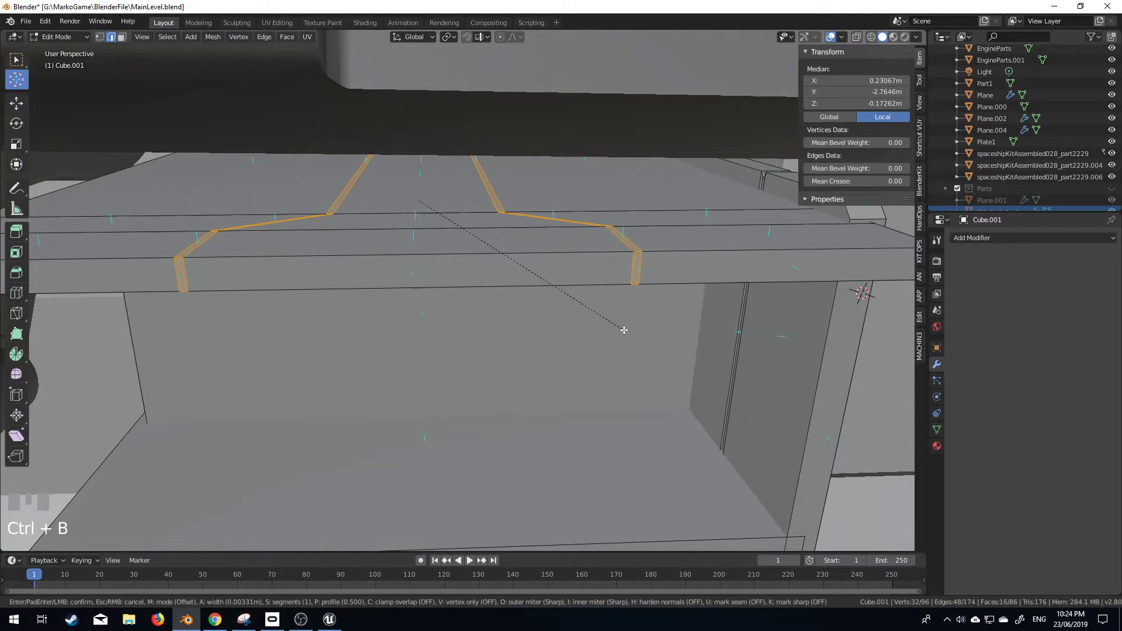
pyautogui.scroll(1, 625, 330)
pyautogui.click(615, 321)
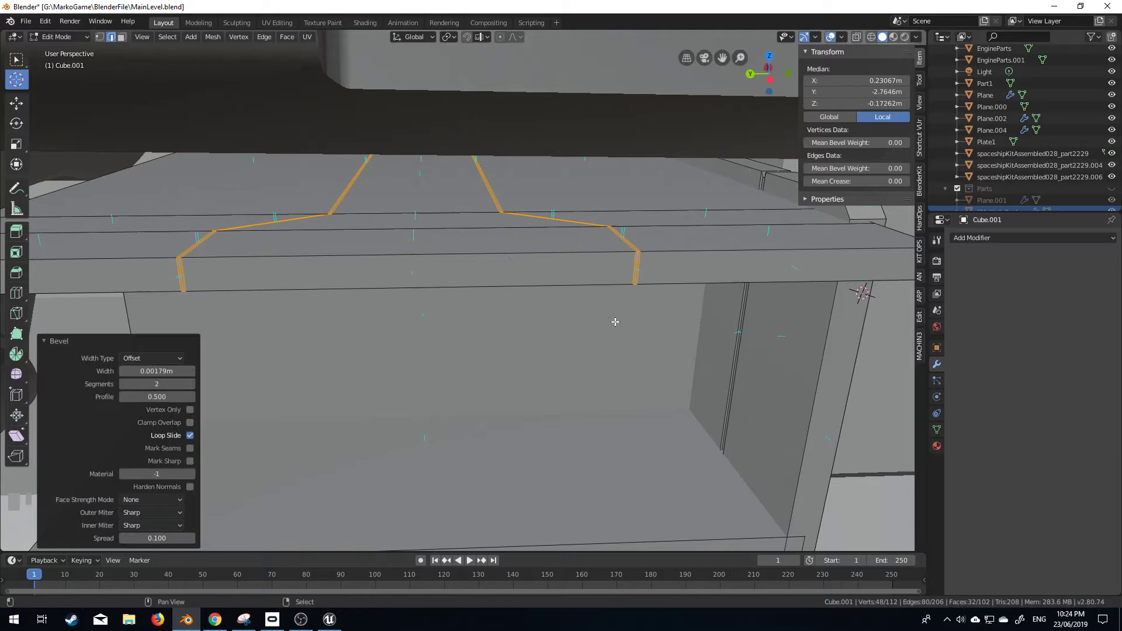
# Reduce the selection to the bevels' center loops, shrink them inward to form thin grooves, and return to Object Mode
pyautogui.press('shift')
pyautogui.press('ctrl')
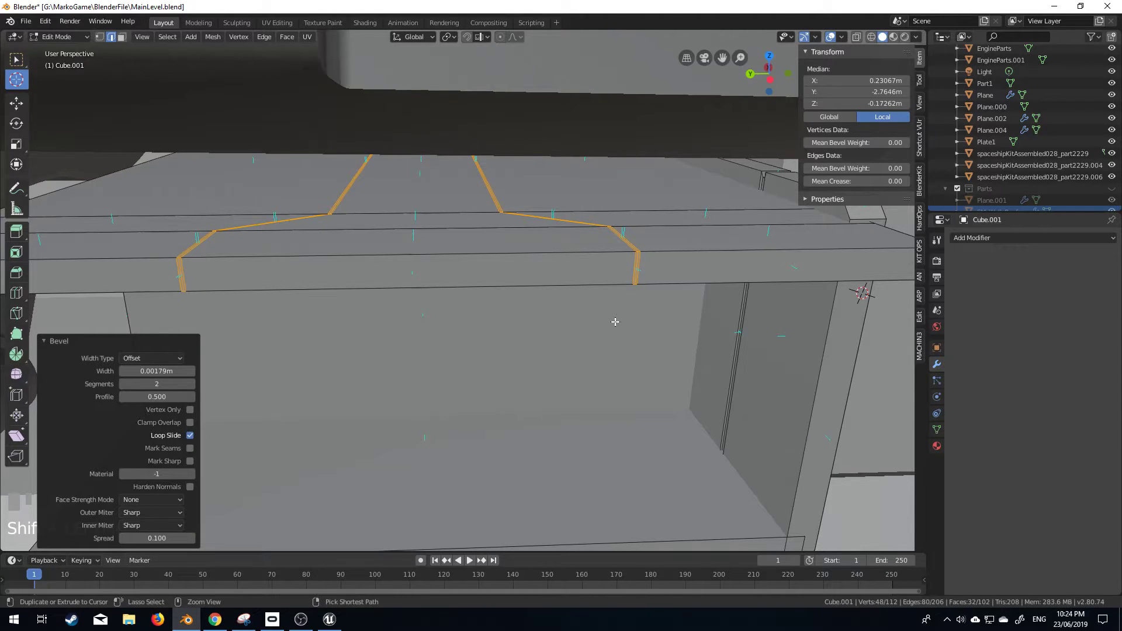
pyautogui.press('ctrl+KP_Subtract')
pyautogui.press('alt')
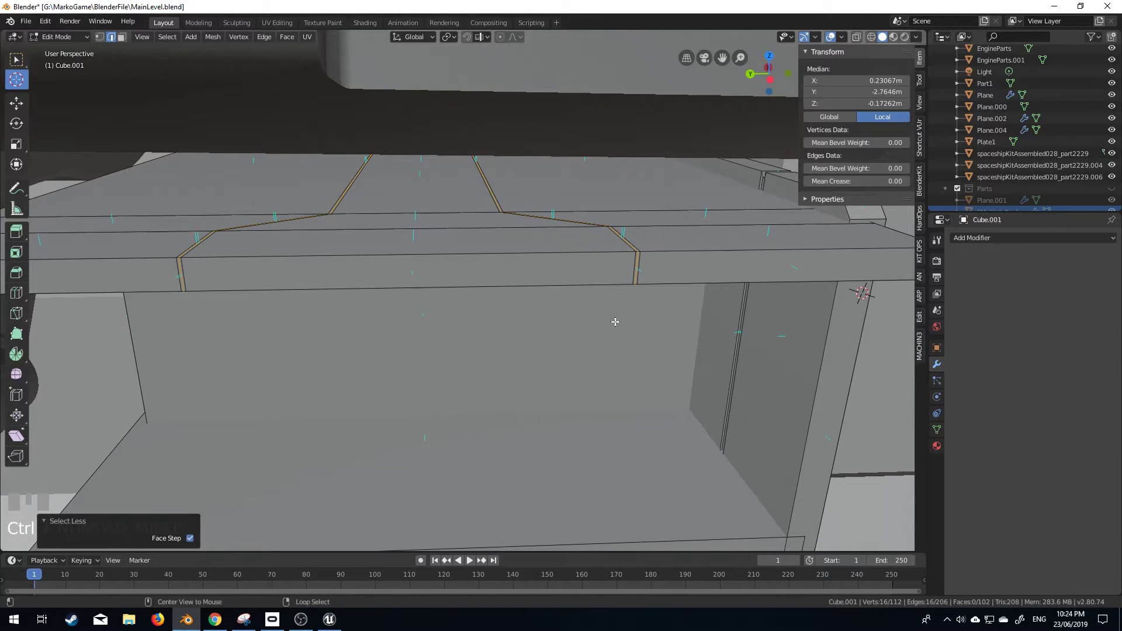
pyautogui.hotkey('alt', 's')
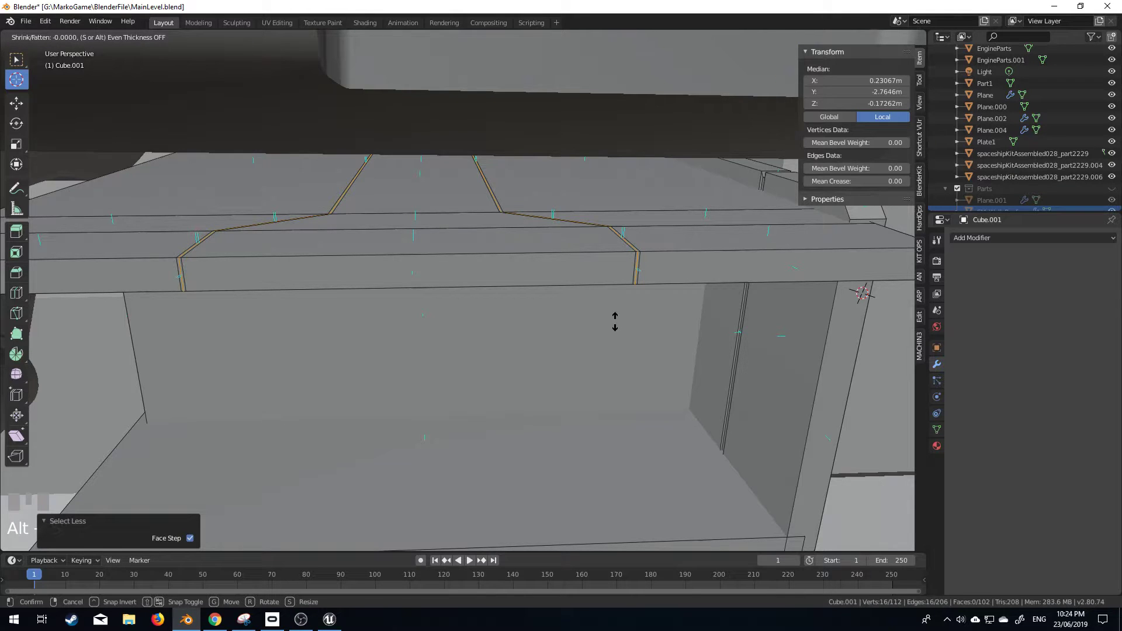
pyautogui.click(617, 311)
pyautogui.press('Tab')
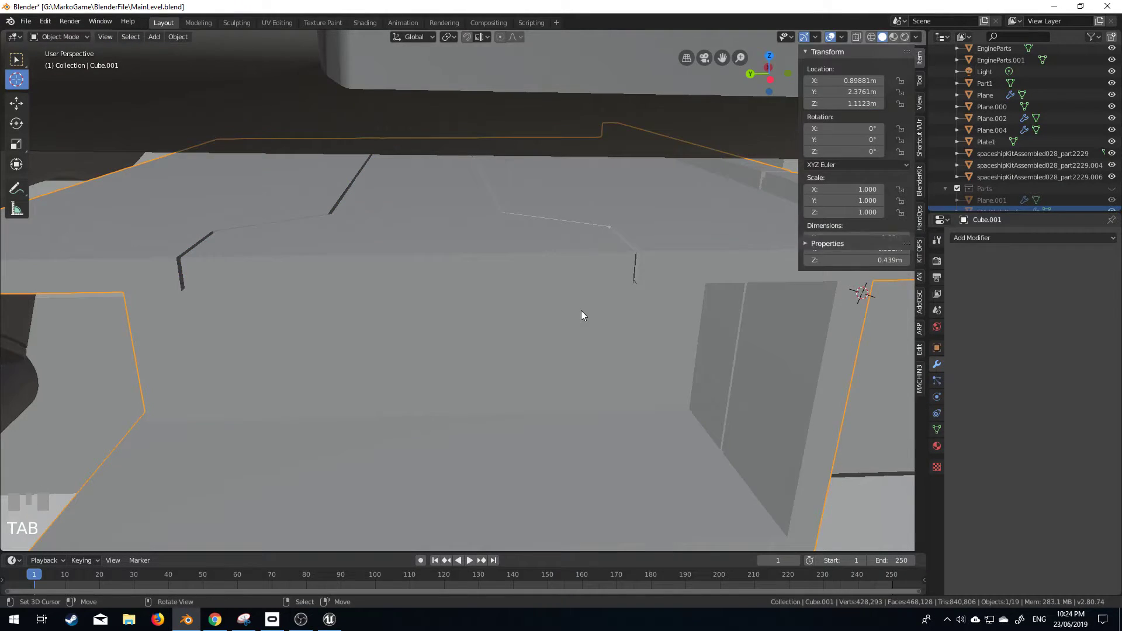
# Examine the box from below, the front and the side, including the top plate grooves and the side panel
pyautogui.moveTo(582, 316); pyautogui.dragTo(499, 282, button='middle')
pyautogui.scroll(-3, 621, 311)
pyautogui.scroll(2, 493, 316)
pyautogui.moveTo(453, 336); pyautogui.dragTo(672, 295, button='middle')
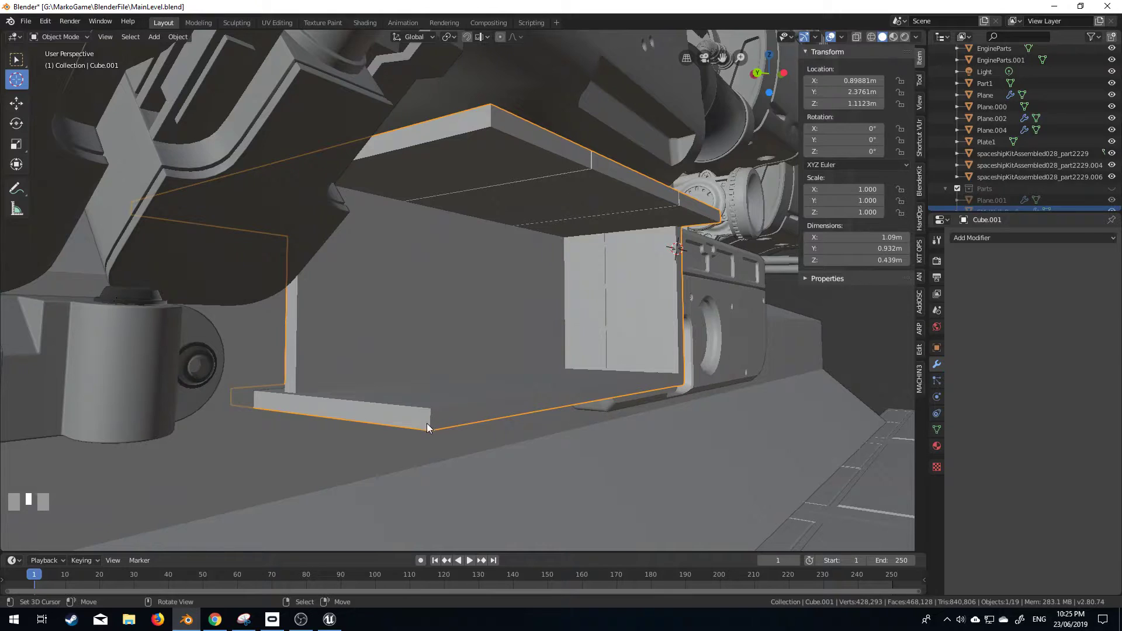
pyautogui.moveTo(652, 376); pyautogui.dragTo(508, 367, button='middle')
pyautogui.press('Tab')
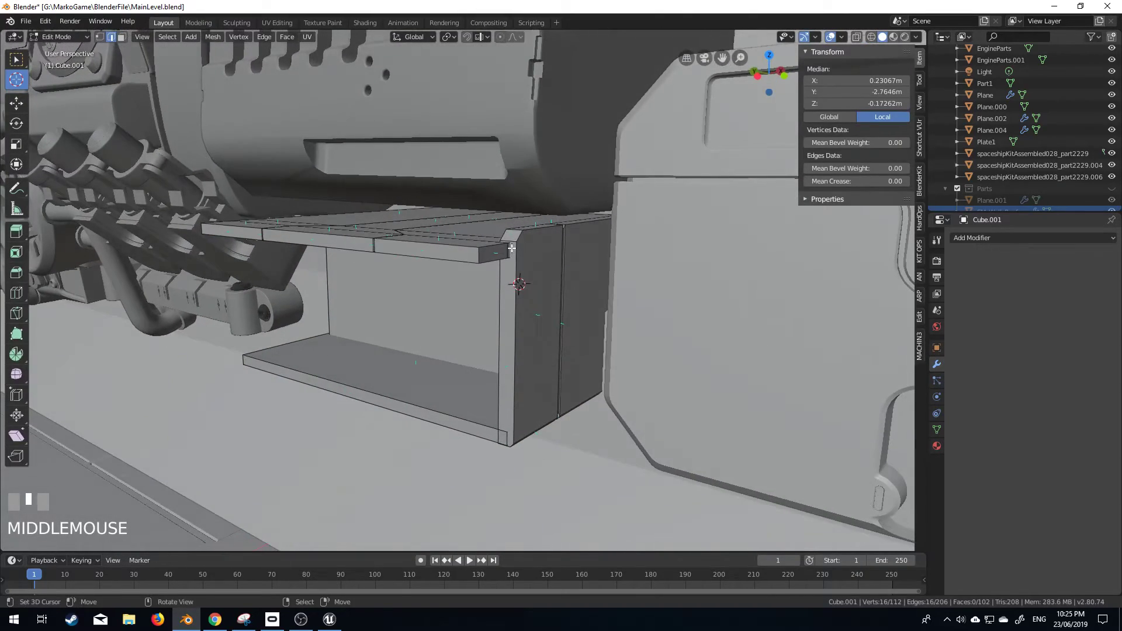
pyautogui.moveTo(525, 226); pyautogui.dragTo(443, 228, button='middle')
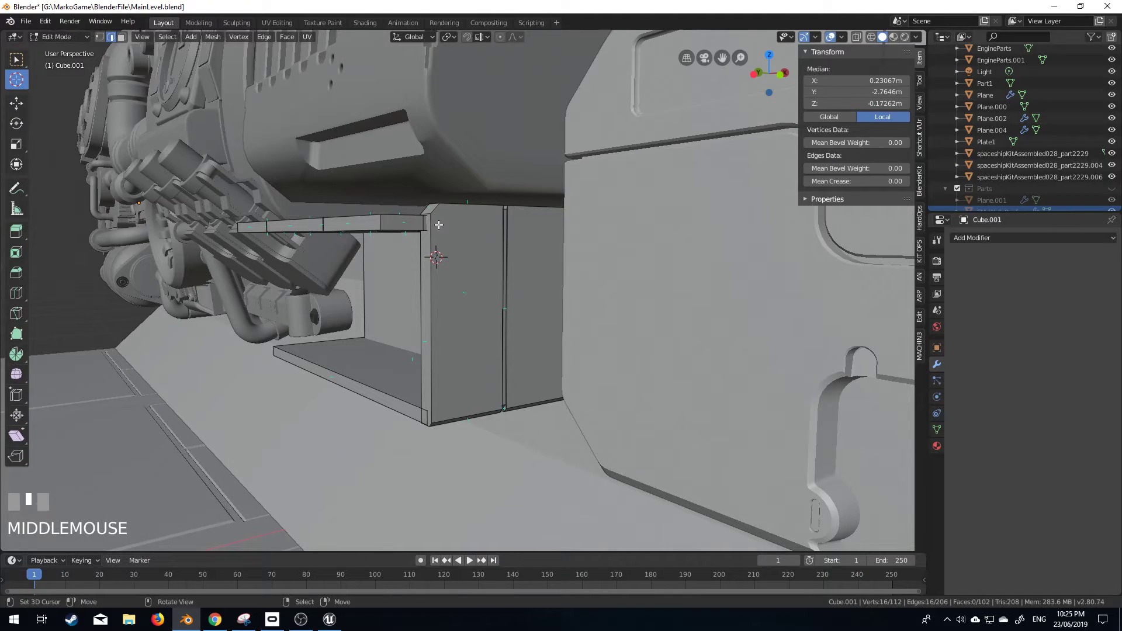
pyautogui.moveTo(440, 230); pyautogui.dragTo(386, 258, button='middle')
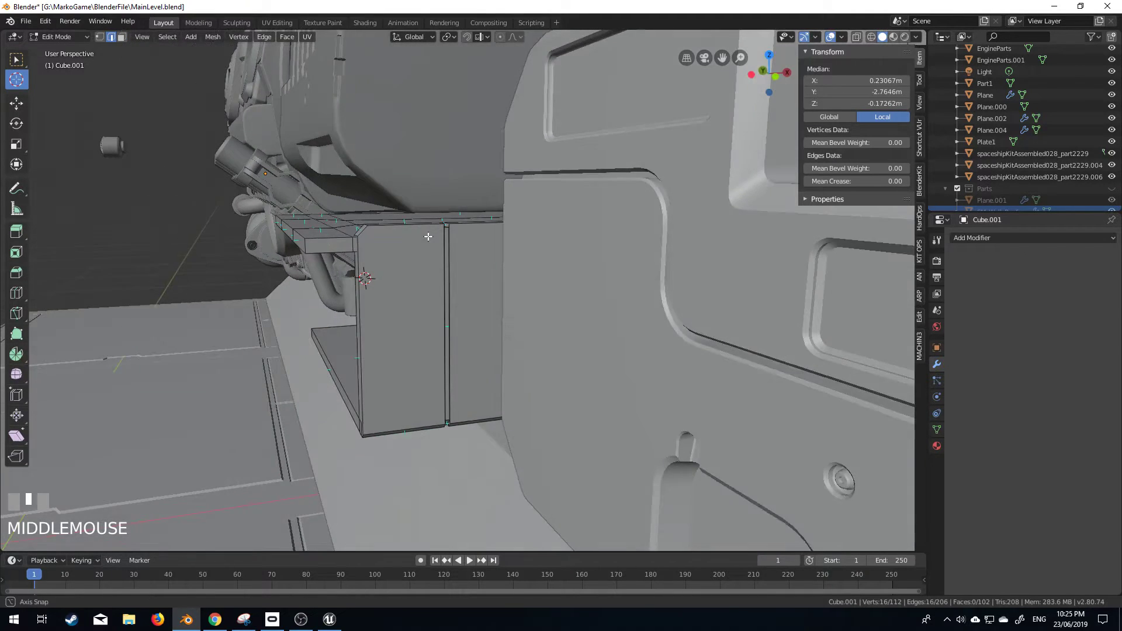
pyautogui.scroll(3, 375, 267)
pyautogui.scroll(-3, 350, 266)
pyautogui.press('Tab')
pyautogui.press('Tab')
pyautogui.press('Tab')
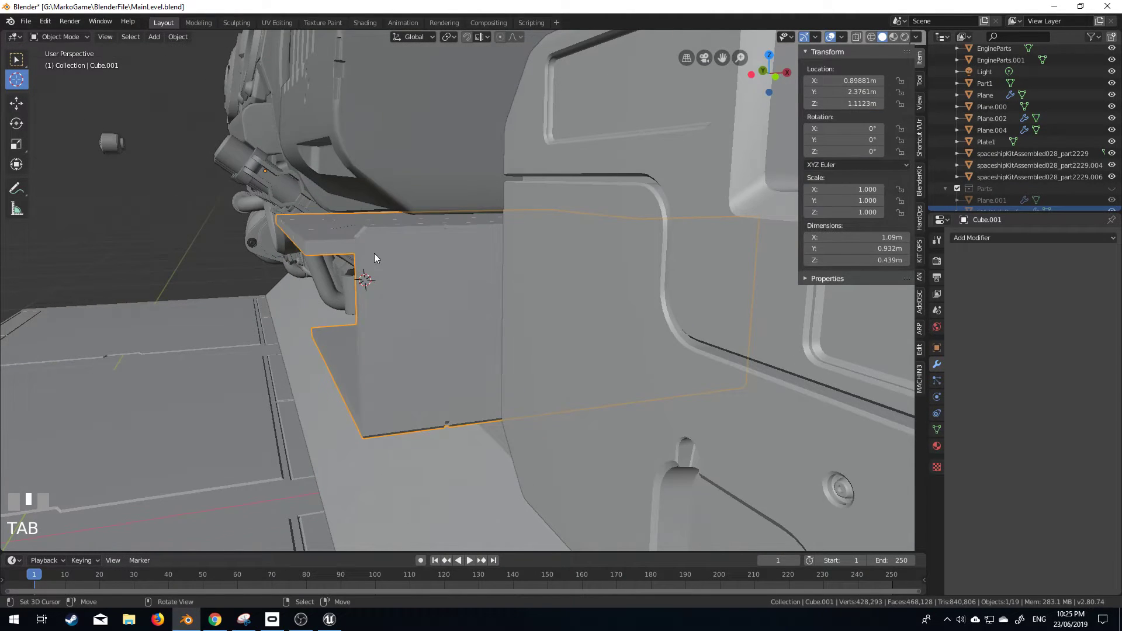
# Show the KIT OPS inserts and look through the available kit pack categories
pyautogui.click(920, 221)
pyautogui.click(921, 252)
pyautogui.click(904, 139)
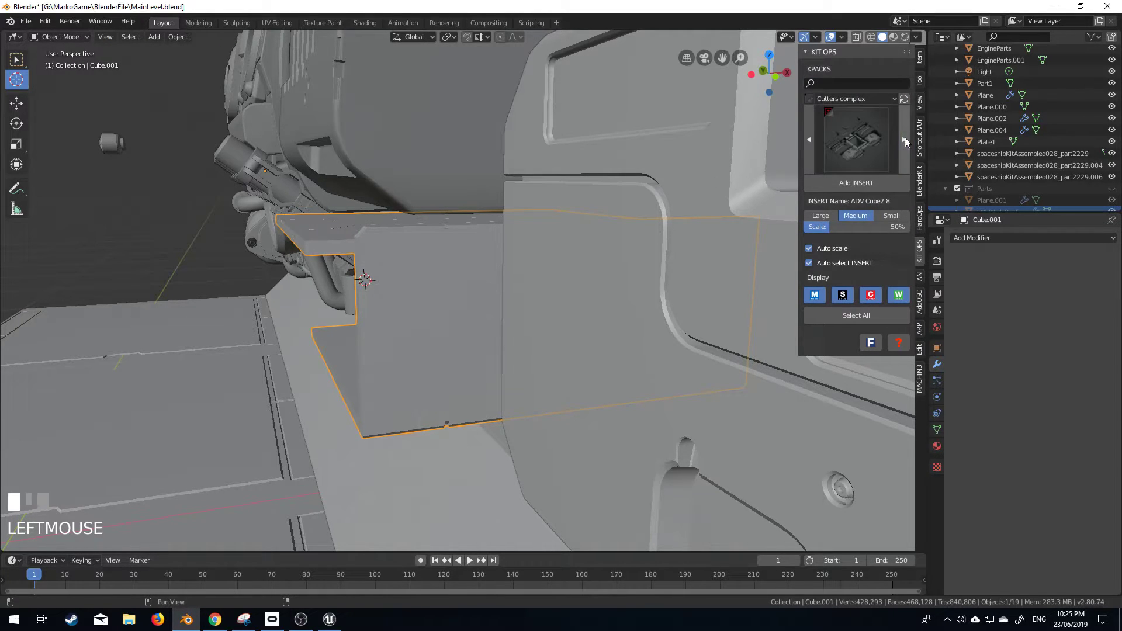
pyautogui.click(860, 98)
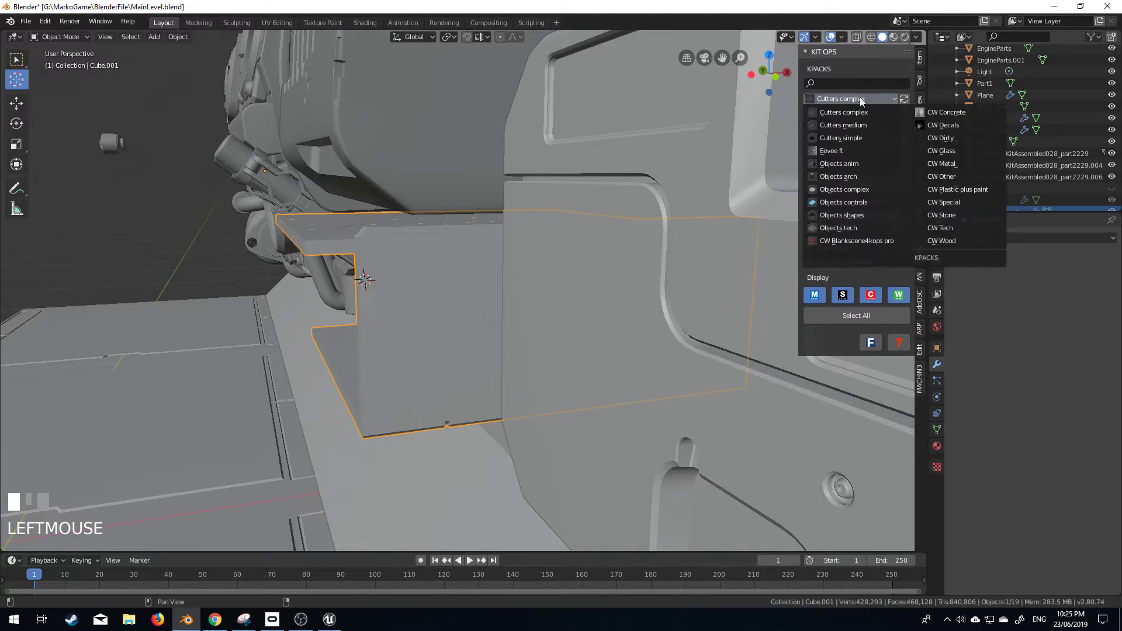
pyautogui.rightClick(348, 230)
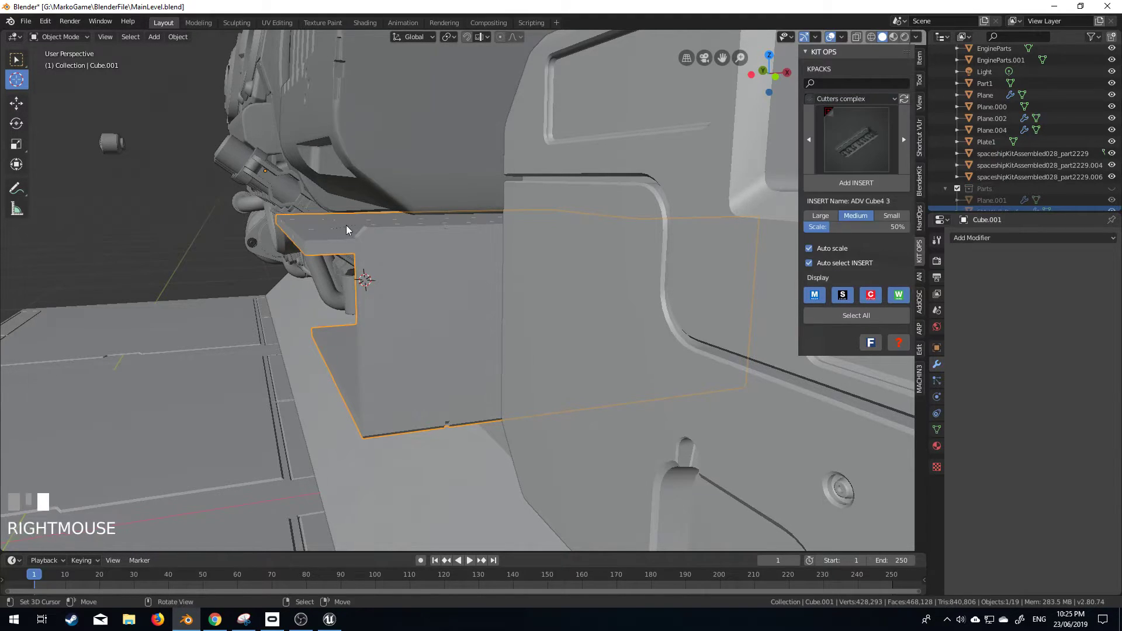
pyautogui.moveTo(328, 255); pyautogui.dragTo(376, 266, button='middle')
pyautogui.click(44, 21)
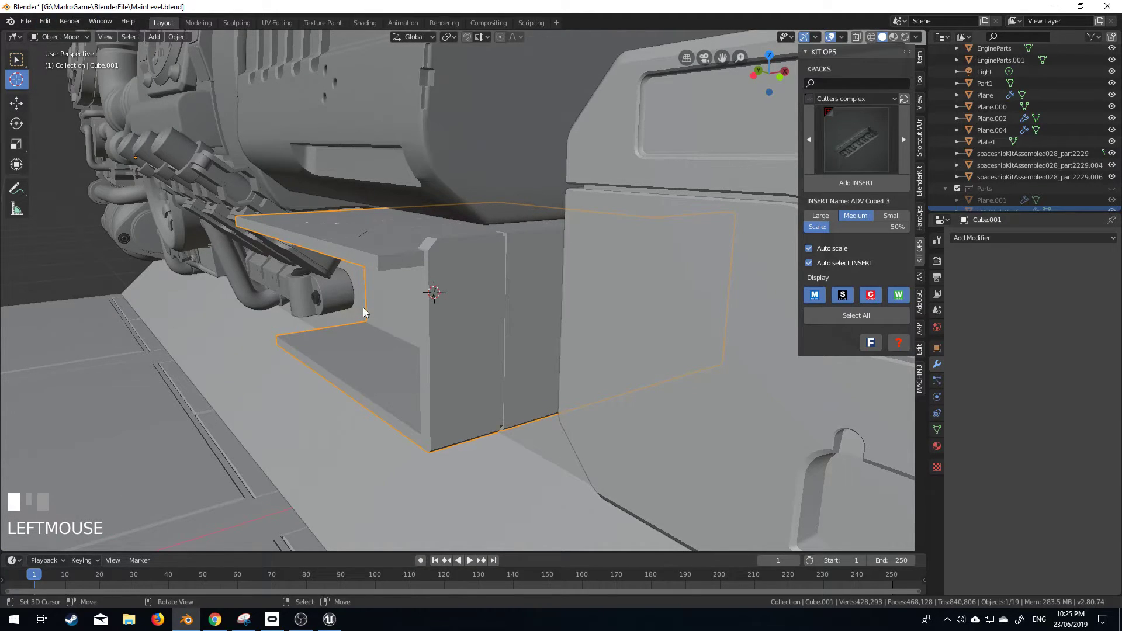
# Look through the mesh objects available to add, including the Single Vert, Mechanical, Torus Objects and Extras groups
pyautogui.hotkey('shift', 'a')
pyautogui.moveTo(365, 310)
pyautogui.moveTo(441, 441)
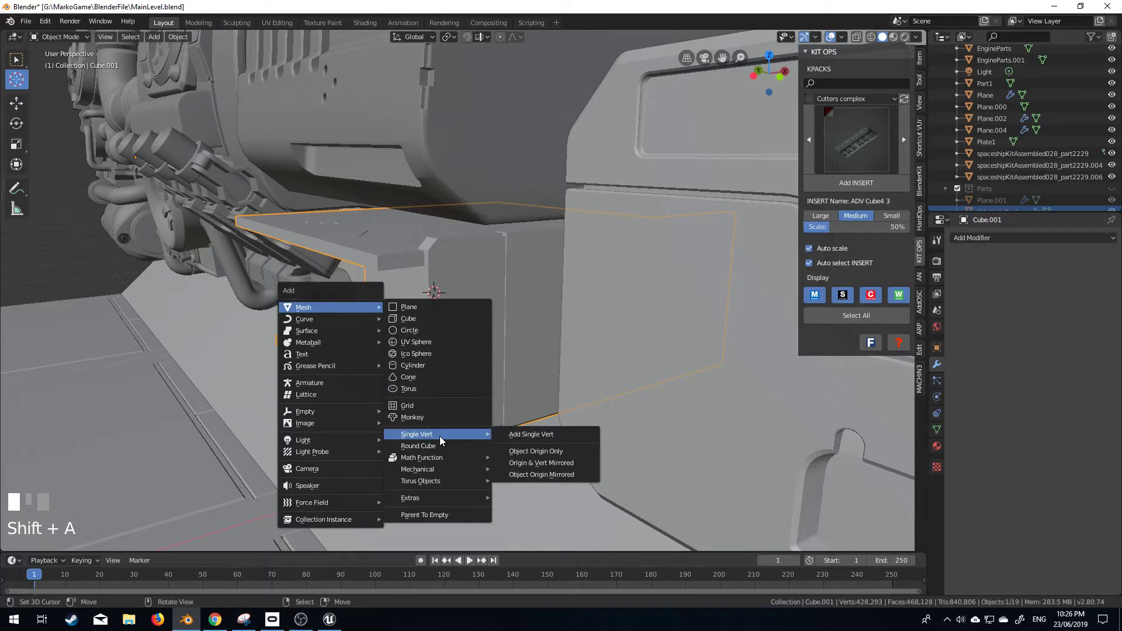
pyautogui.moveTo(450, 504)
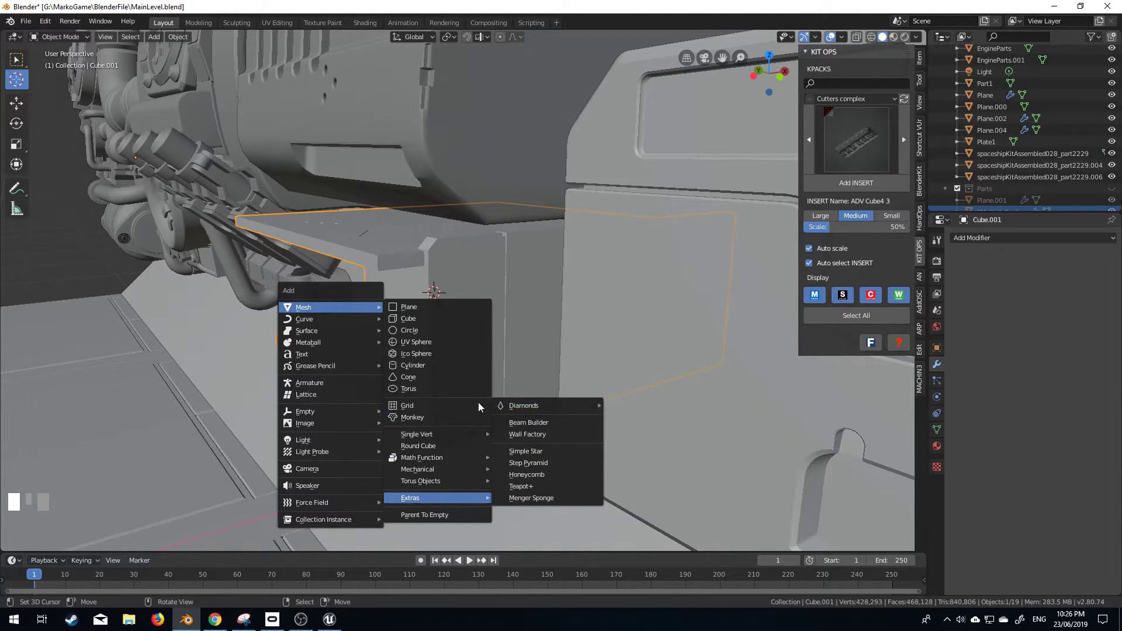
pyautogui.moveTo(446, 471)
pyautogui.press('Escape')
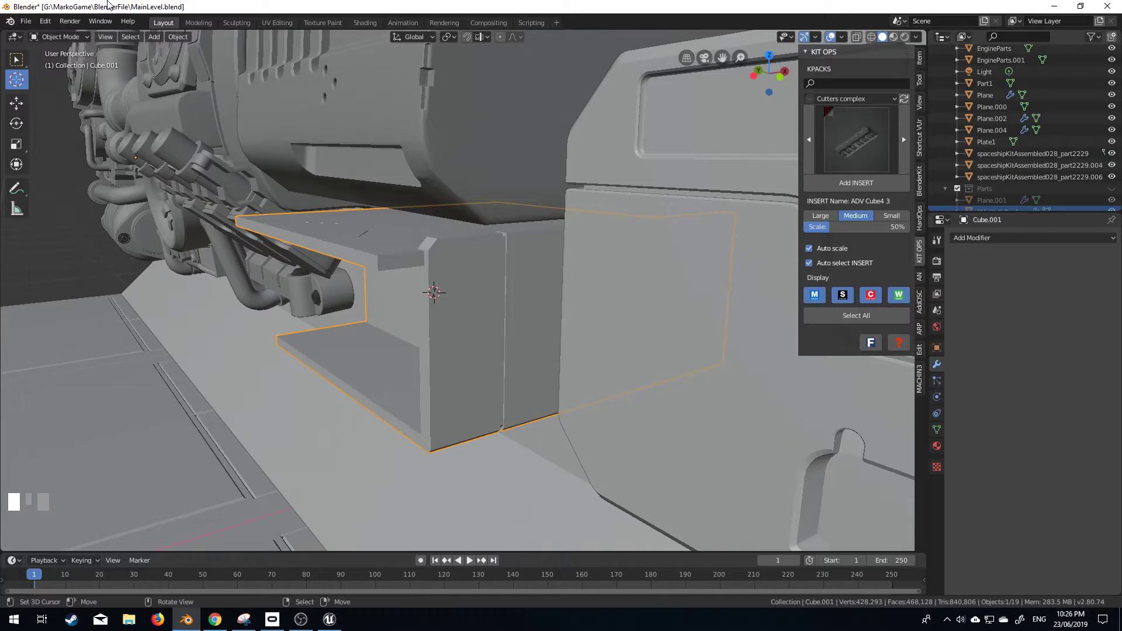
pyautogui.hotkey('shift', 'a')
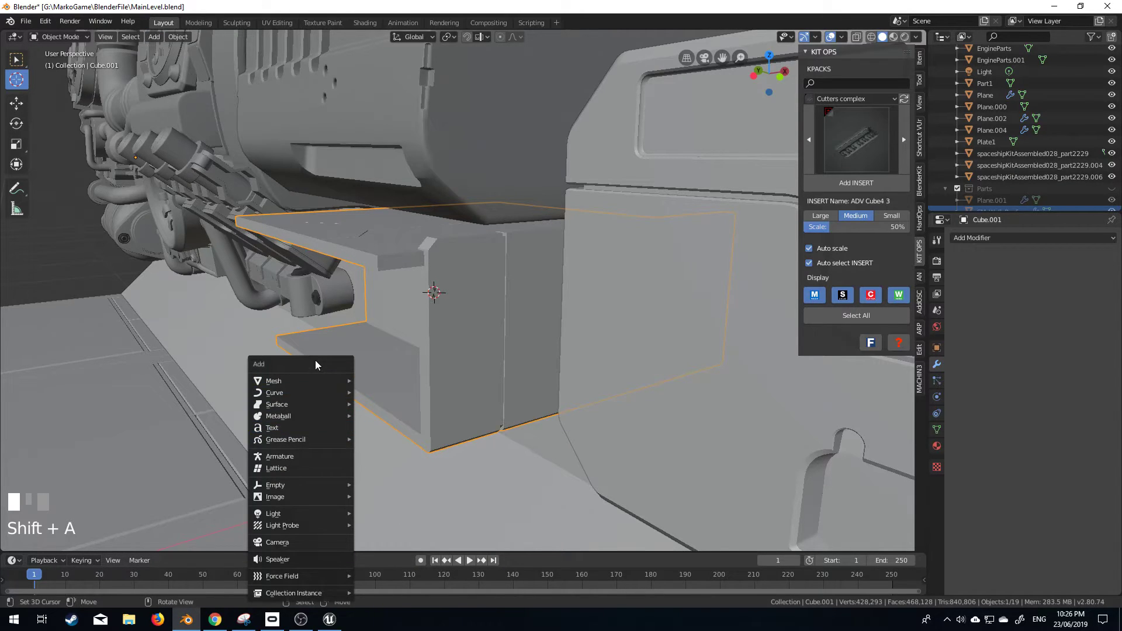
pyautogui.moveTo(313, 383)
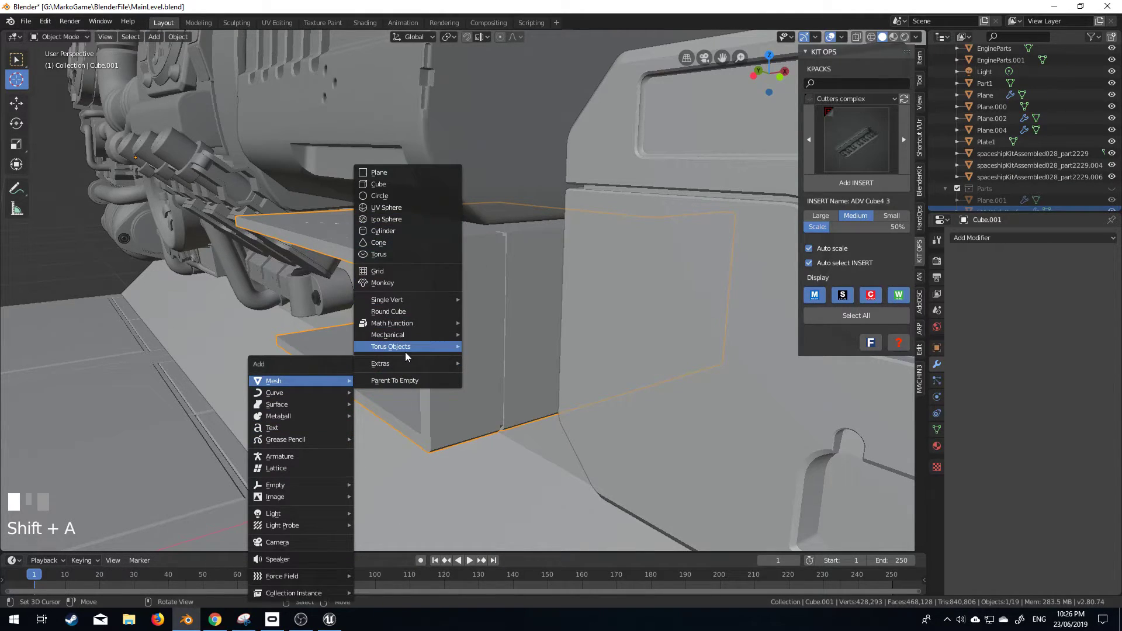
pyautogui.moveTo(431, 327)
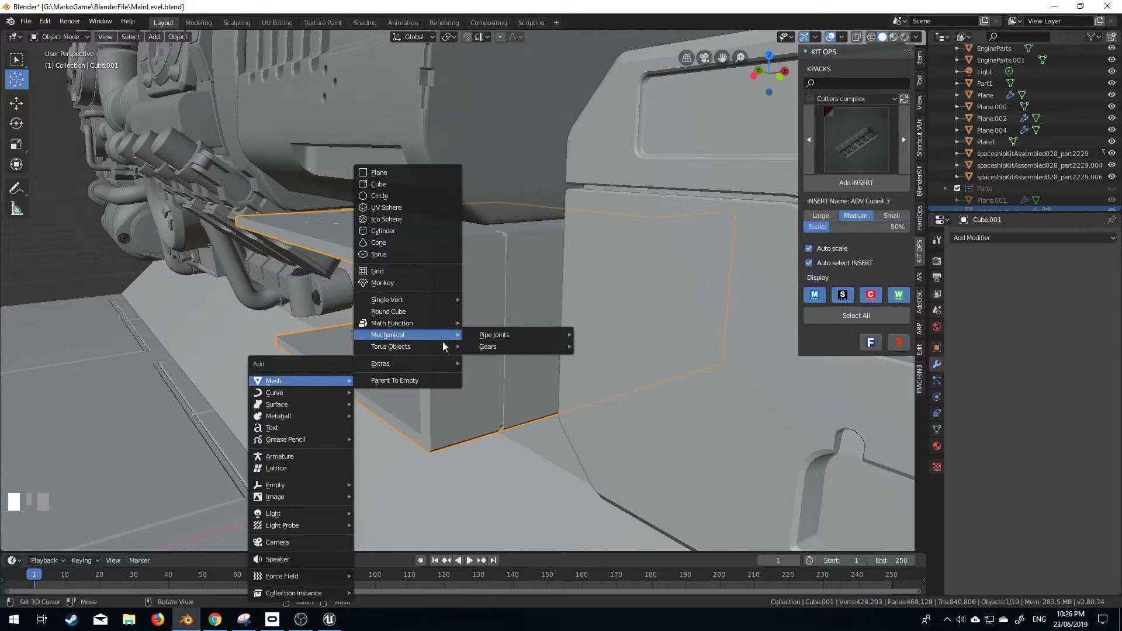
pyautogui.moveTo(456, 366)
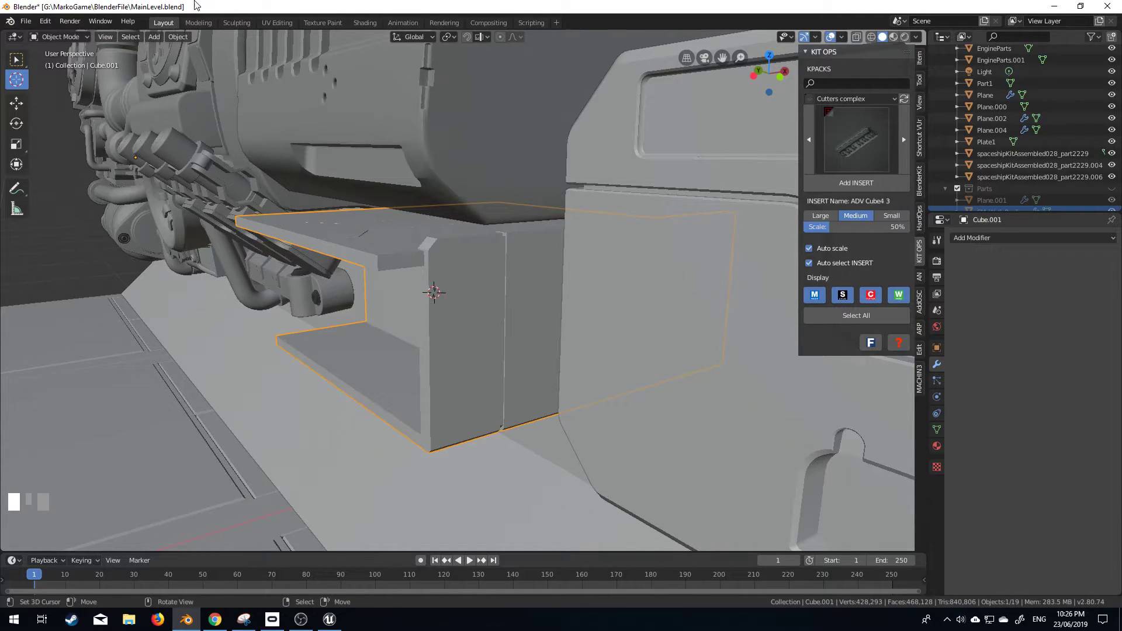
# Enable the Add Mesh: BoltFactory add-on in the preferences and close them
pyautogui.click(45, 21)
pyautogui.moveTo(62, 23)
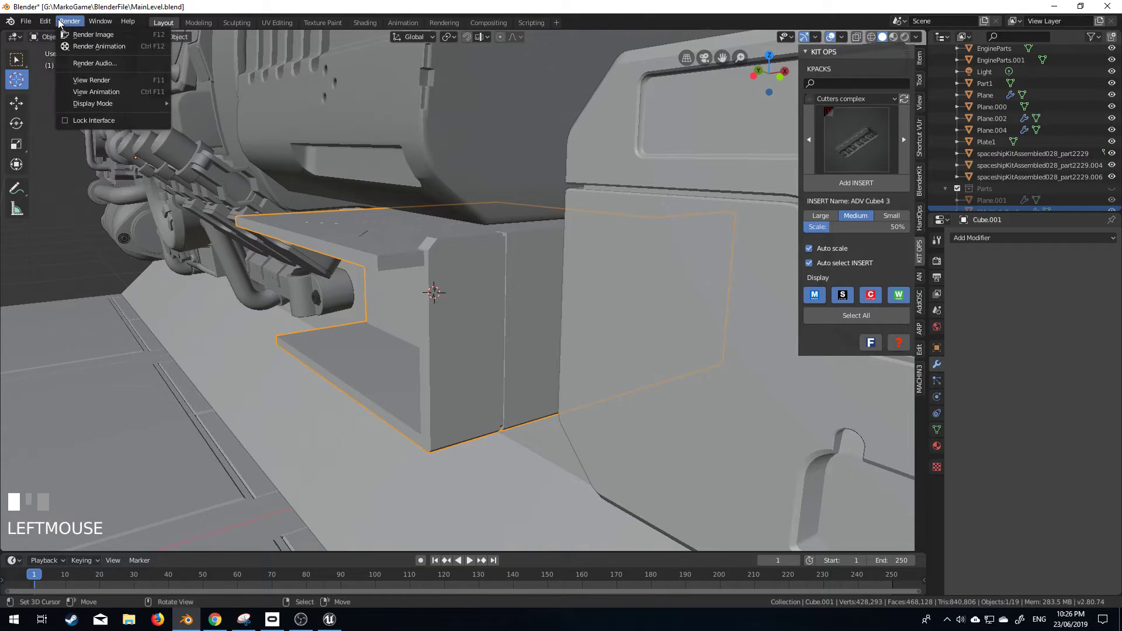
pyautogui.click(82, 174)
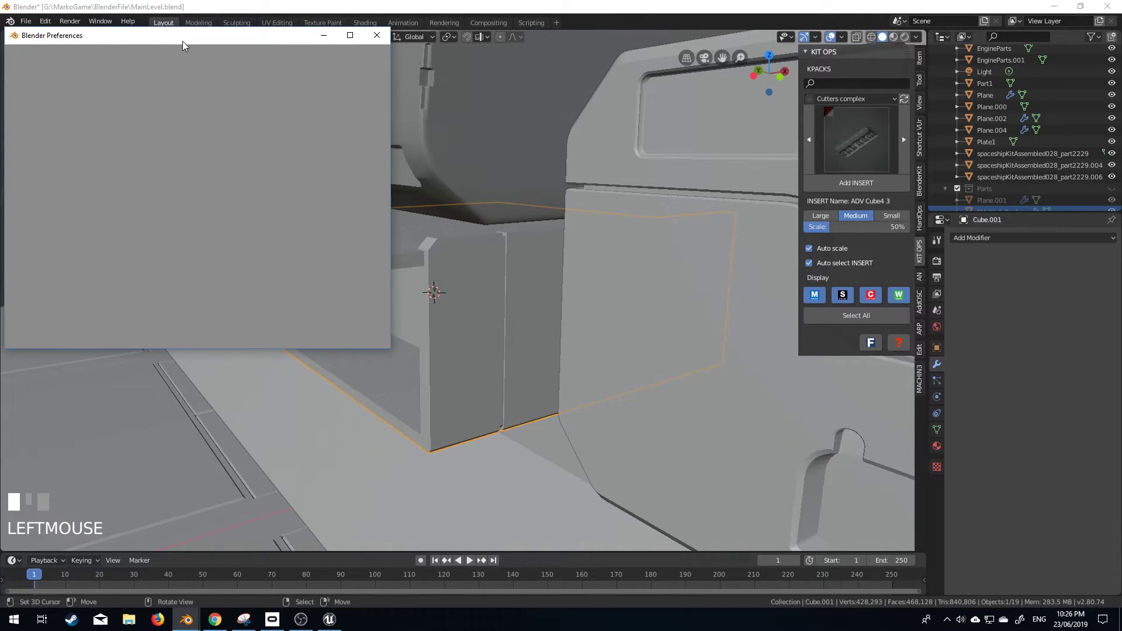
pyautogui.click(338, 80)
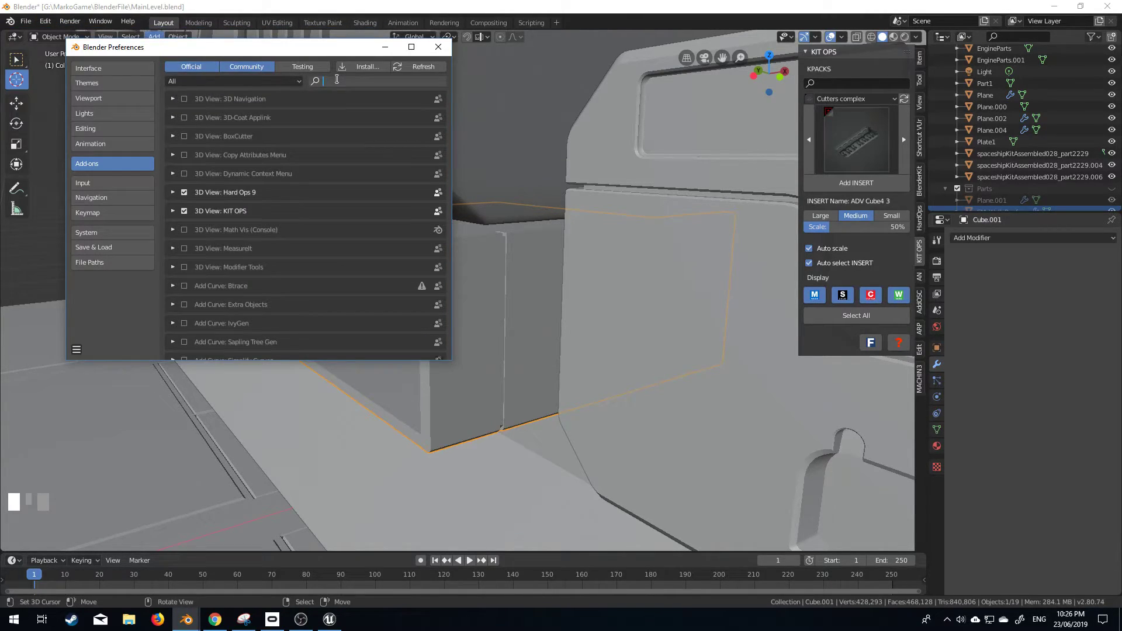
pyautogui.write('bolt')
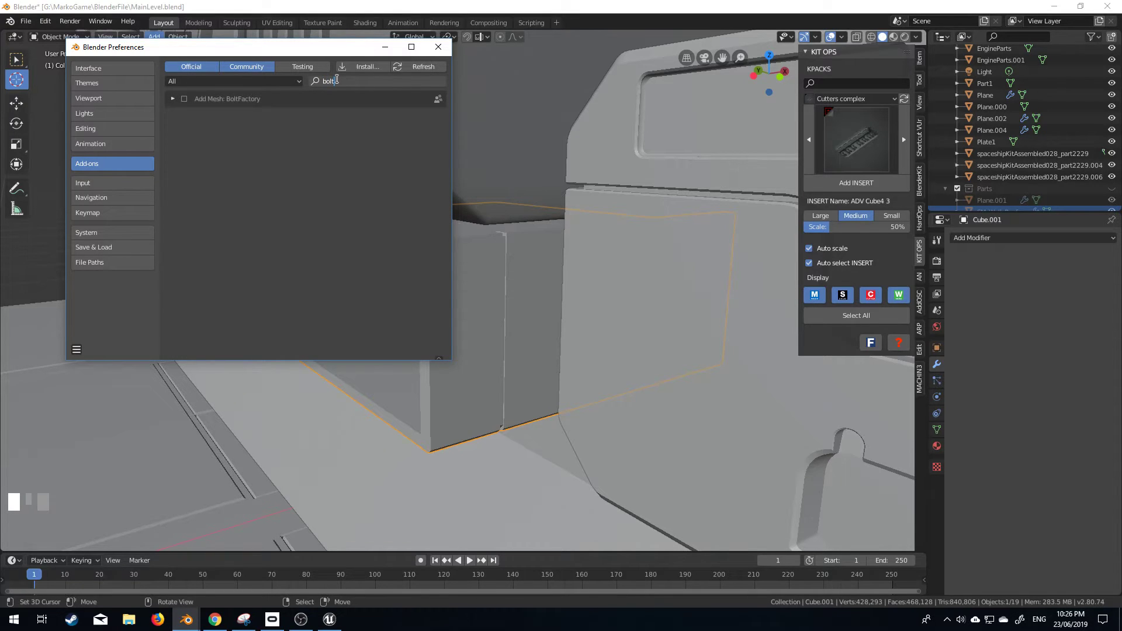
pyautogui.click(184, 98)
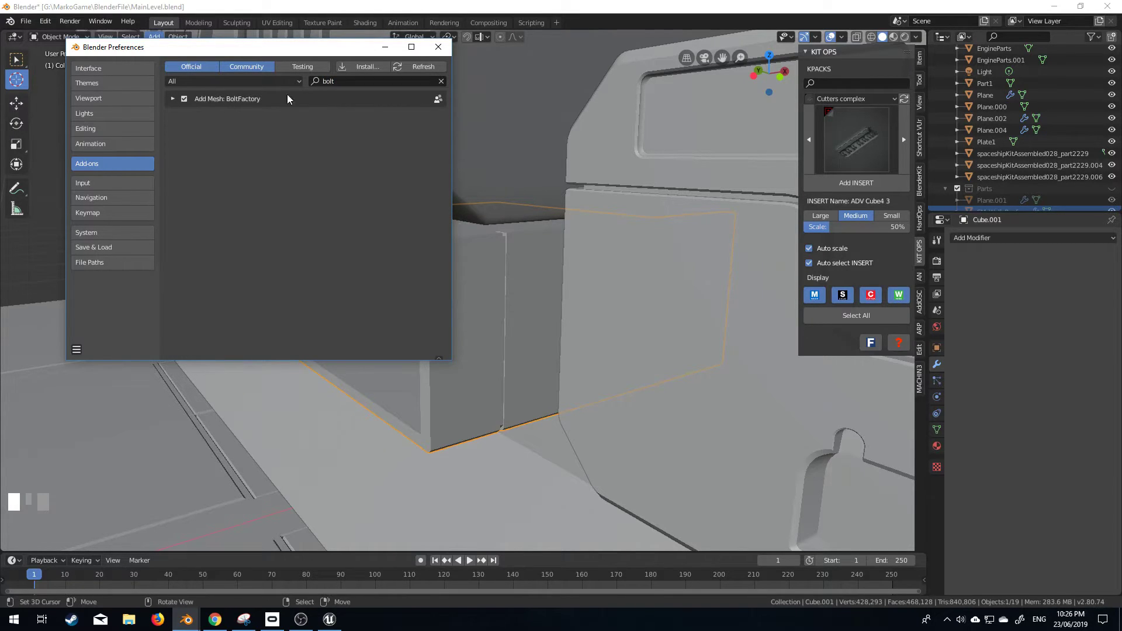
pyautogui.click(438, 46)
# Add a hex-head Bolt mesh to the scene and look over its shape and settings
pyautogui.hotkey('shift', 'a')
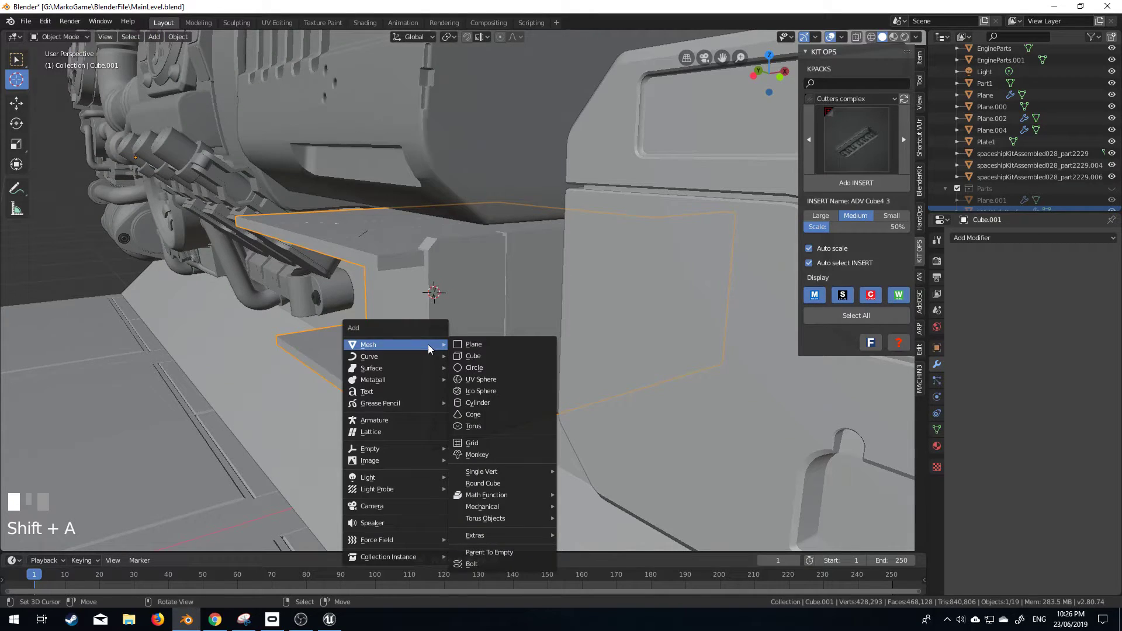
pyautogui.click(515, 564)
pyautogui.scroll(-5, 208, 283)
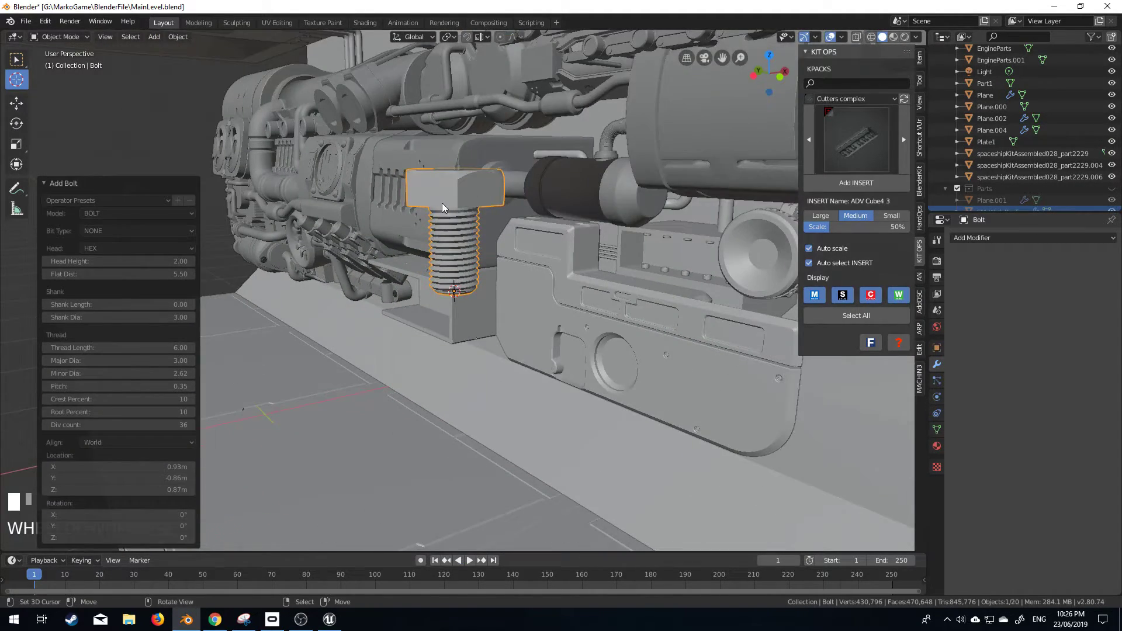
pyautogui.scroll(2, 208, 282)
pyautogui.click(168, 201)
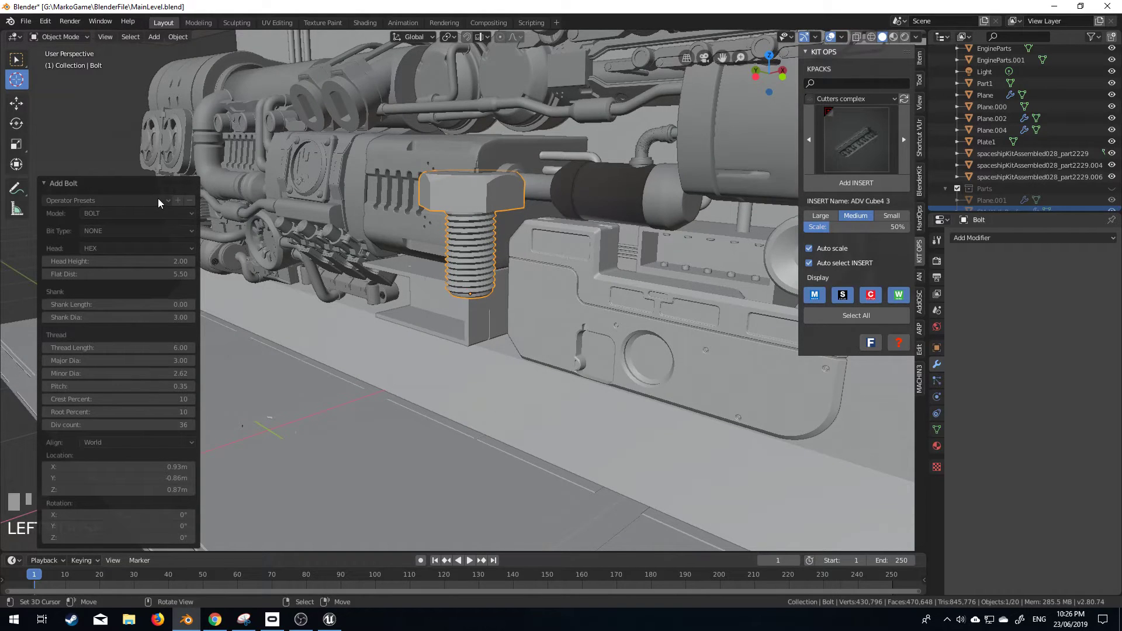
pyautogui.moveTo(119, 352); pyautogui.dragTo(134, 349)
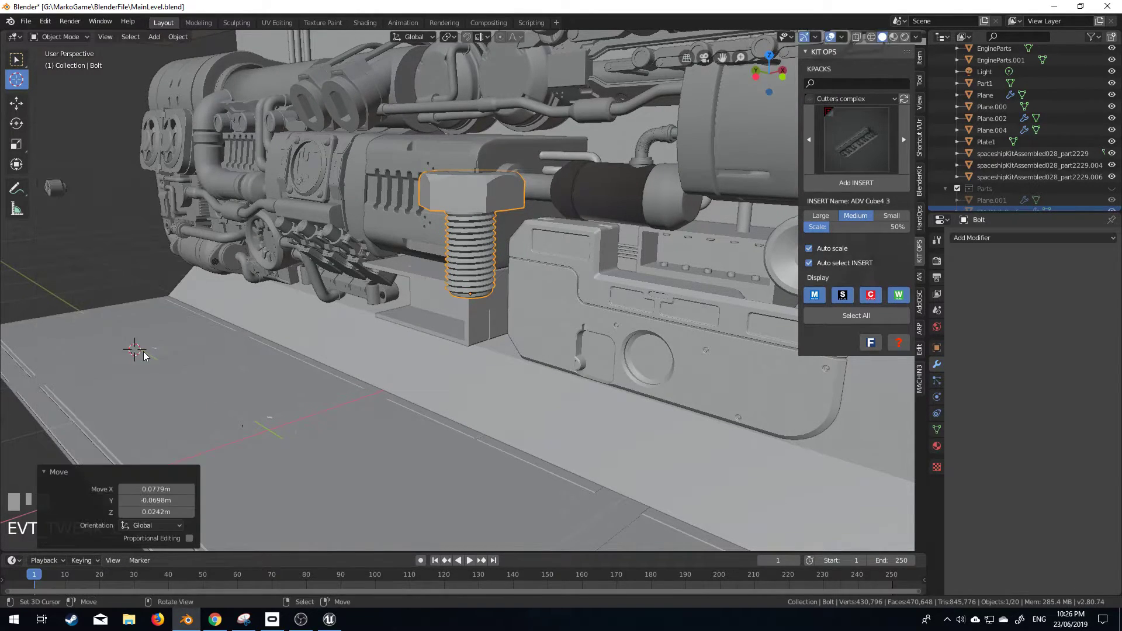
# Inspect the bolt's mesh up close in Edit Mode and delete the bolt object
pyautogui.rightClick(476, 218)
pyautogui.scroll(4, 475, 219)
pyautogui.moveTo(478, 223); pyautogui.dragTo(531, 315, button='middle')
pyautogui.scroll(-2, 516, 266)
pyautogui.scroll(-3, 511, 304)
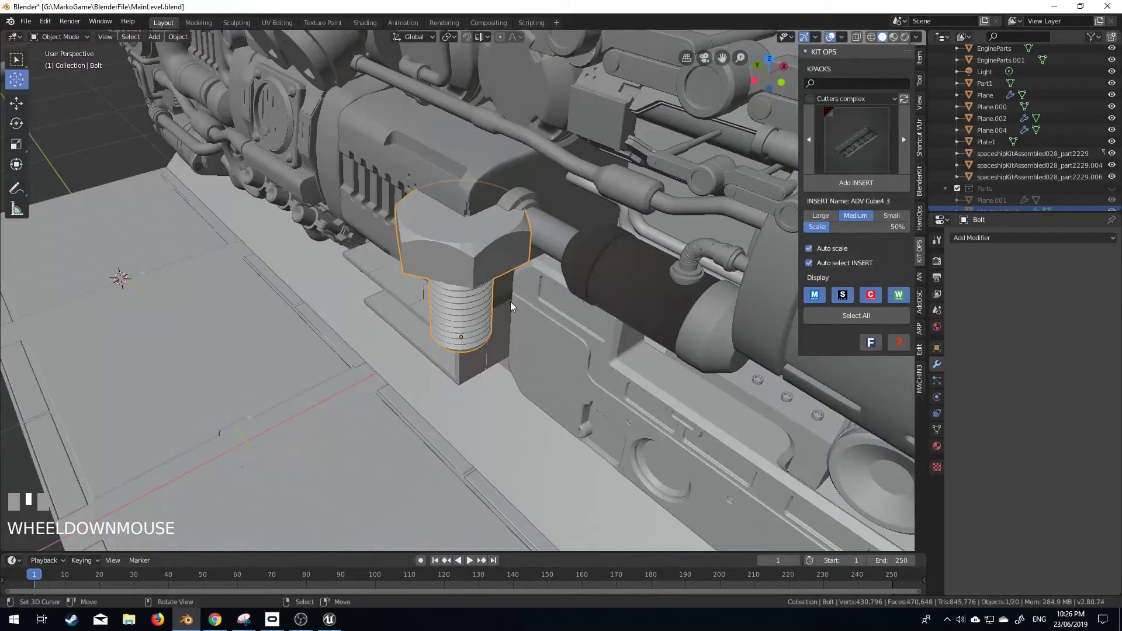
pyautogui.press('Tab')
pyautogui.moveTo(478, 288); pyautogui.dragTo(451, 342, button='middle')
pyautogui.press('Tab')
pyautogui.press('Delete')
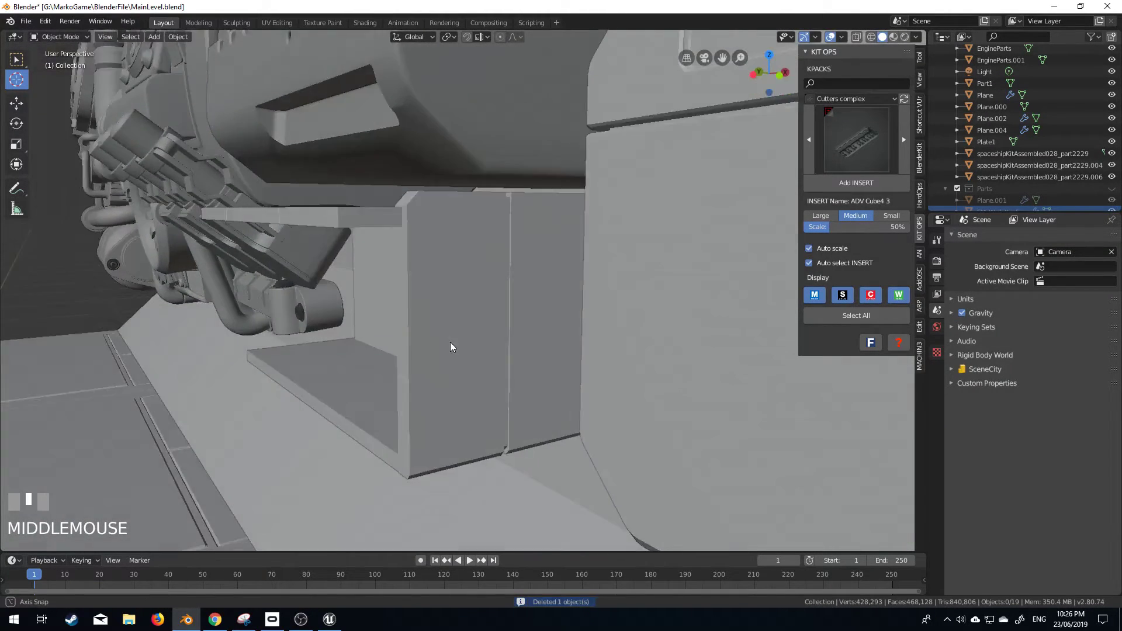
pyautogui.scroll(-2, 450, 342)
pyautogui.hotkey('shift', 'a')
pyautogui.moveTo(443, 240)
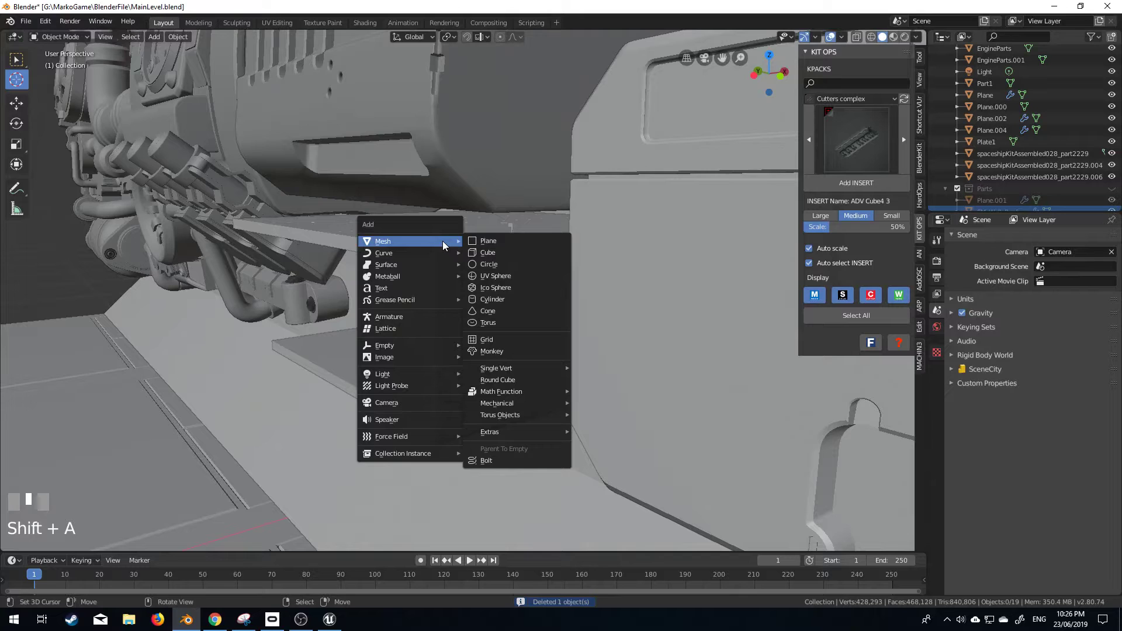
pyautogui.click(503, 264)
pyautogui.scroll(-3, 244, 370)
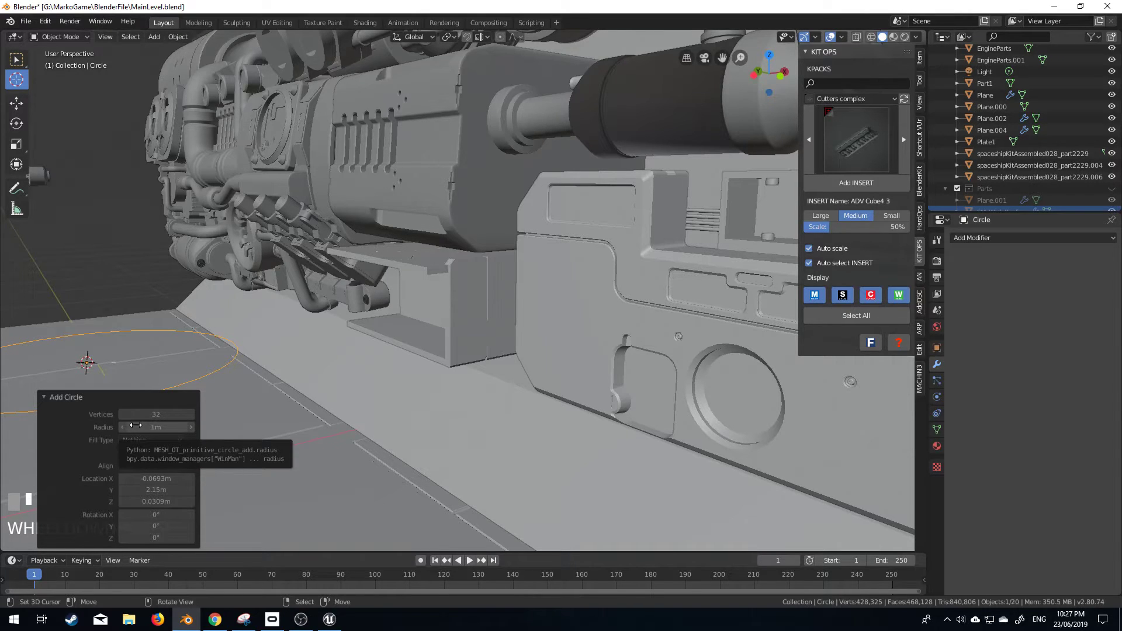
pyautogui.moveTo(447, 332); pyautogui.dragTo(343, 376, button='middle')
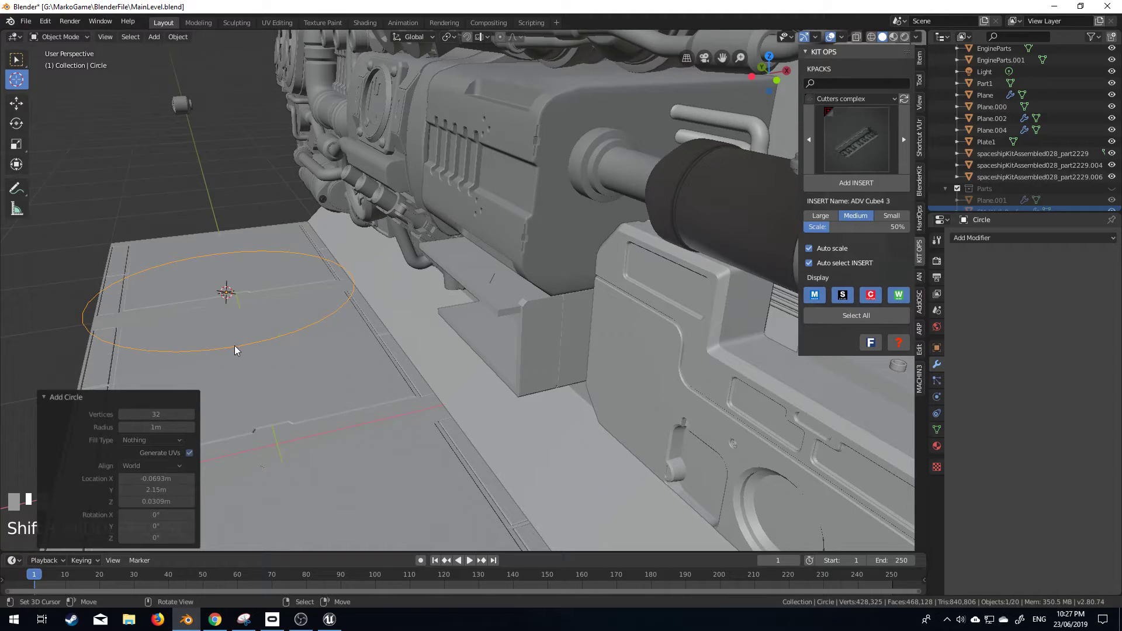
pyautogui.rightClick(251, 339)
pyautogui.rightClick(250, 347)
pyautogui.press('Delete')
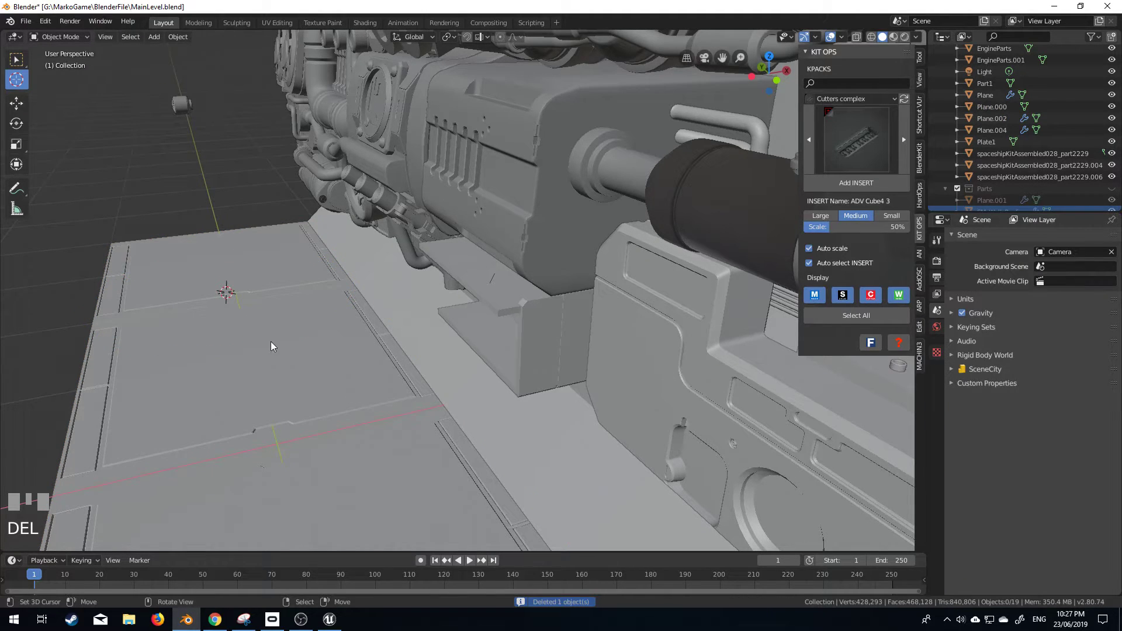
# Open the shelf-like box for editing and add a circle with 6 vertices to its mesh
pyautogui.moveTo(270, 343); pyautogui.dragTo(484, 303, button='middle')
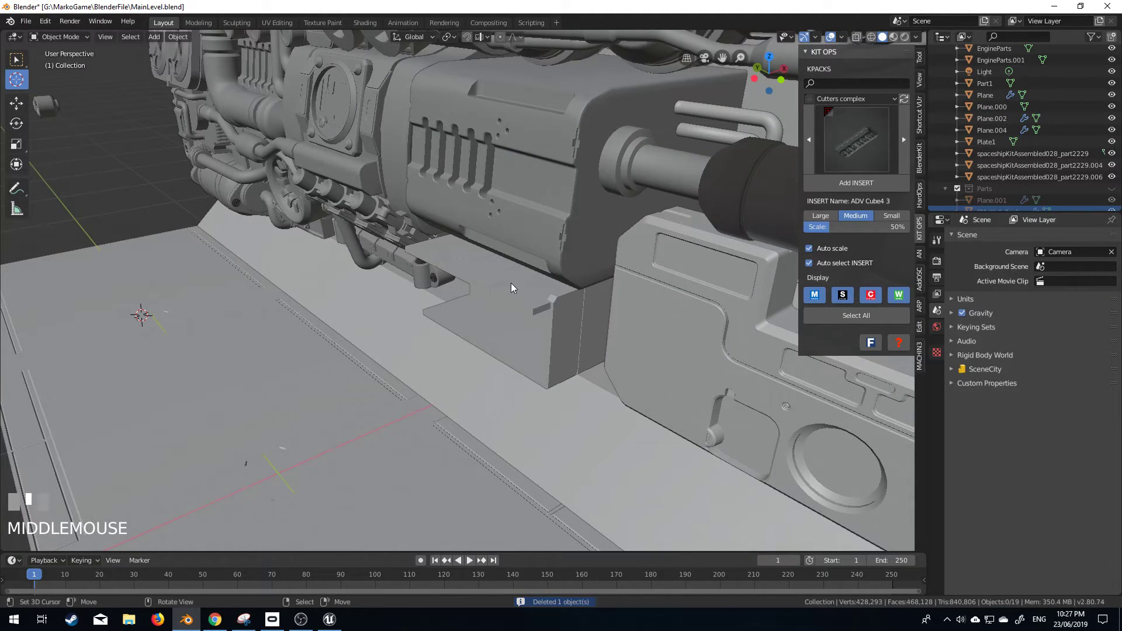
pyautogui.rightClick(557, 251)
pyautogui.press('Tab')
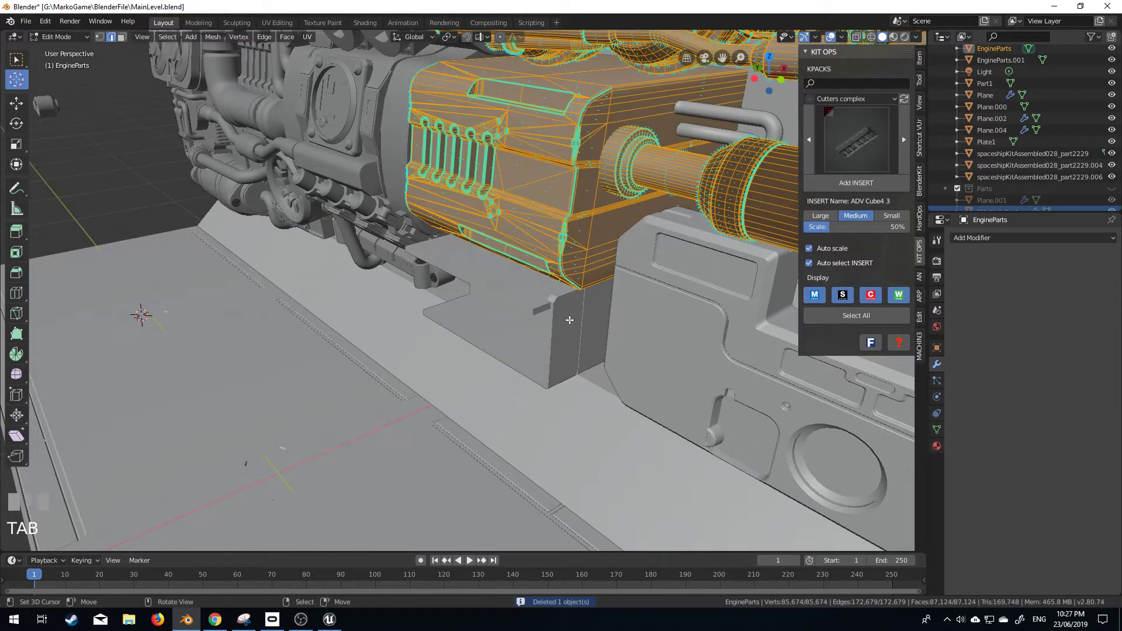
pyautogui.press('Tab')
pyautogui.rightClick(567, 321)
pyautogui.press('Tab')
pyautogui.hotkey('shift', 'a')
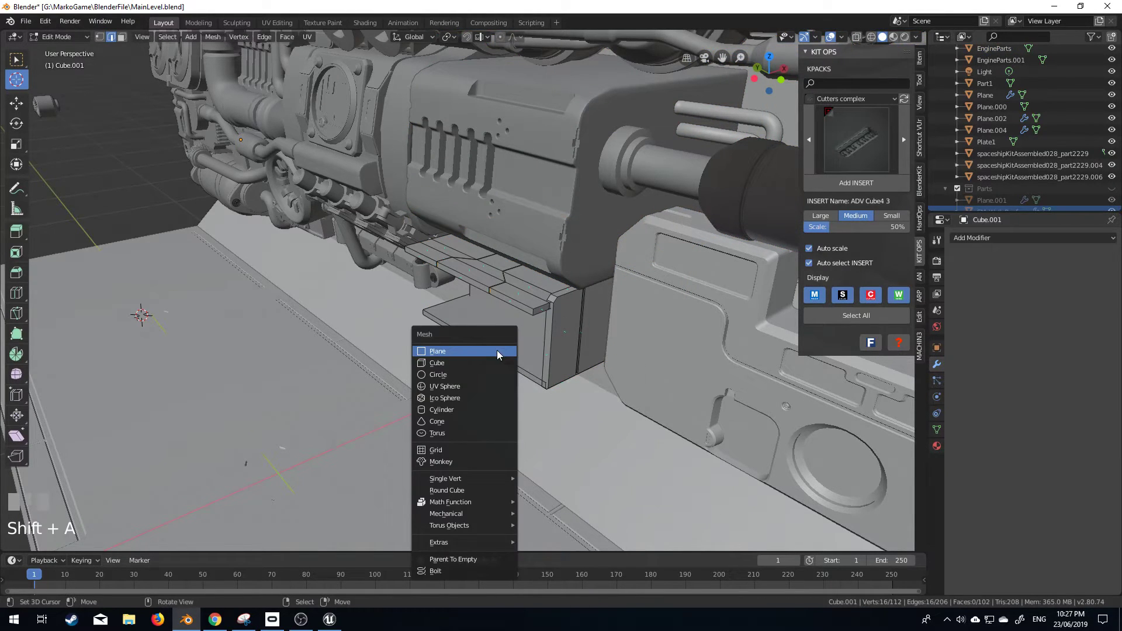
pyautogui.click(494, 377)
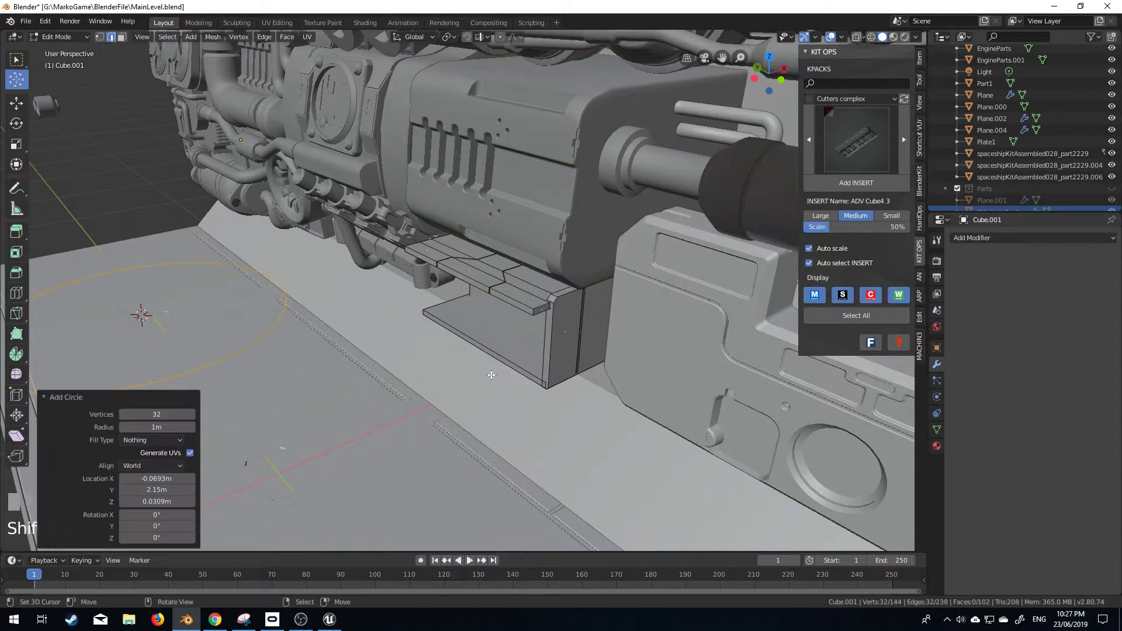
pyautogui.click(157, 415)
pyautogui.write('6')
pyautogui.press('KP_Enter')
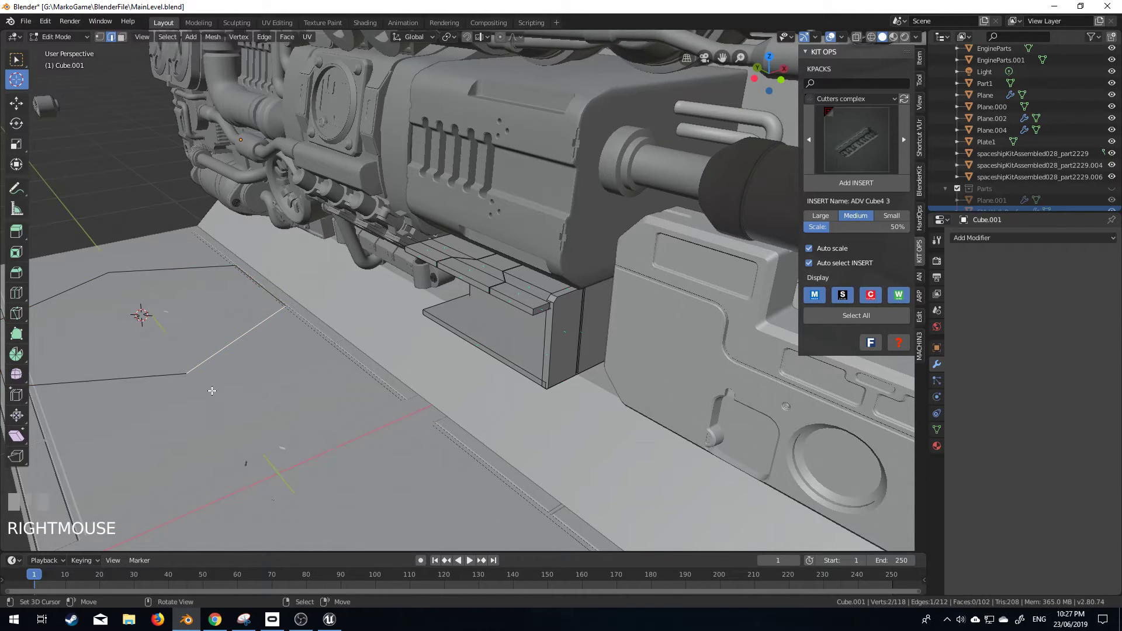
# Separate the linked hexagon outline from the box into its own object and open that object for editing
pyautogui.keyDown('shift'); pyautogui.moveTo(317, 376); pyautogui.dragTo(417, 390, button='middle'); pyautogui.keyUp('shift')
pyautogui.press('a')
pyautogui.rightClick(271, 377)
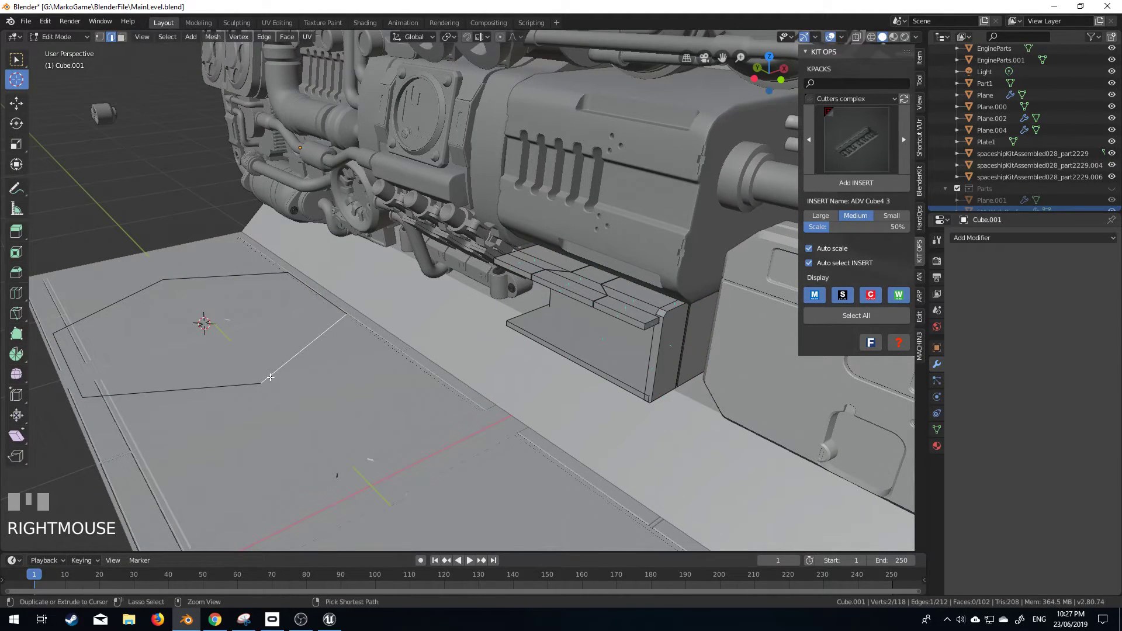
pyautogui.hotkey('ctrl', 'l')
pyautogui.press('p')
pyautogui.click(282, 384)
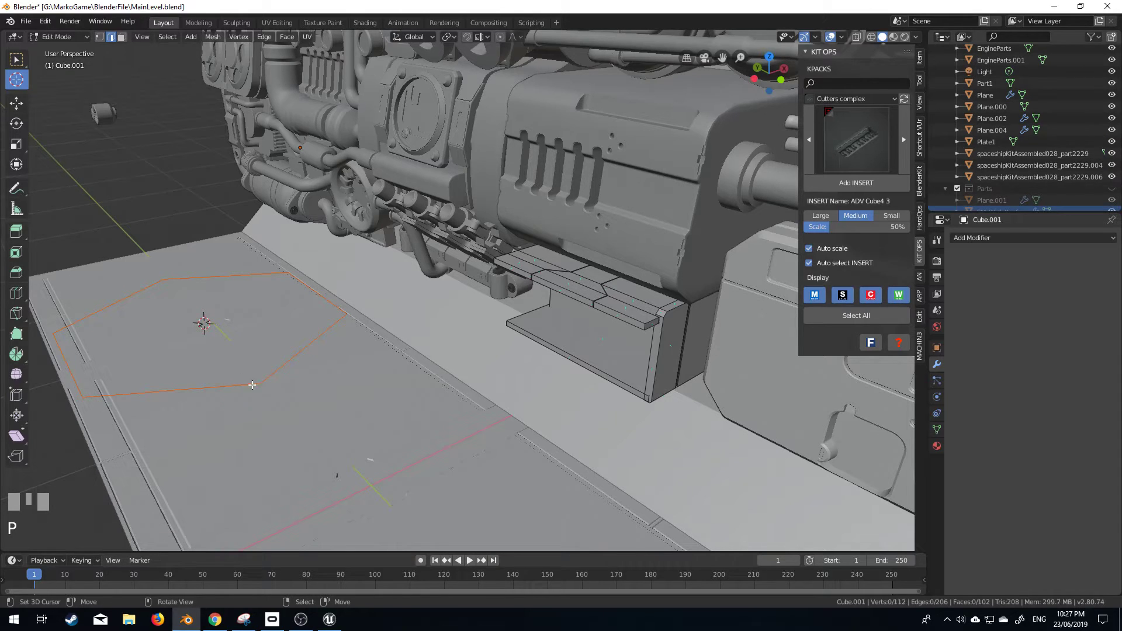
pyautogui.rightClick(267, 379)
pyautogui.press('Tab')
pyautogui.rightClick(270, 380)
pyautogui.press('Tab')
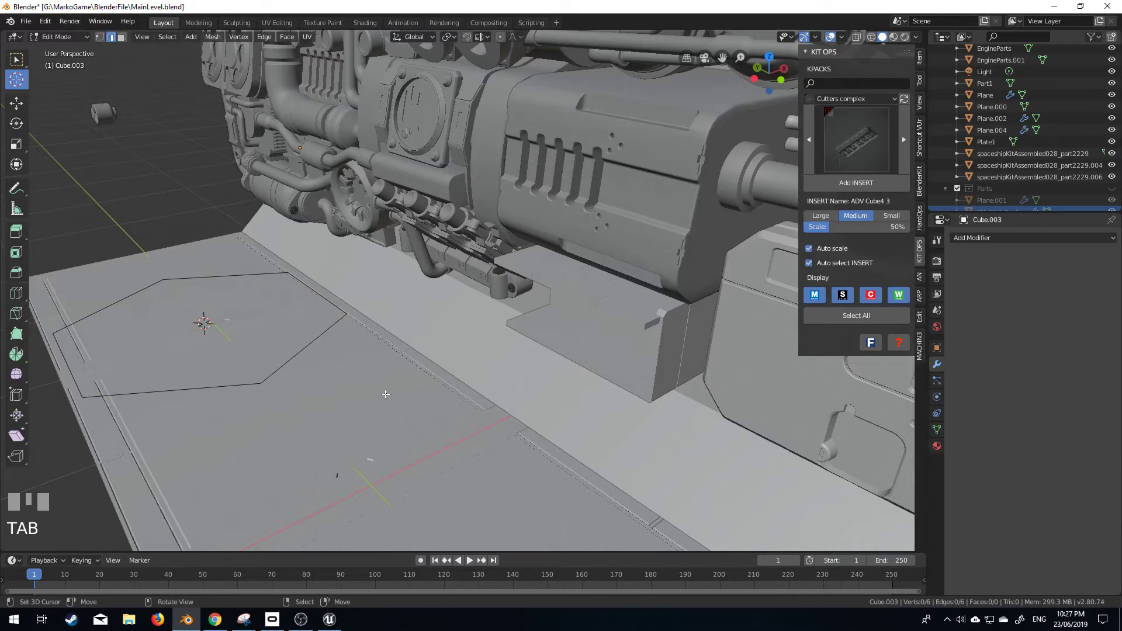
# Scale the hexagon outline down and extrude it 0.119 m upward along Z into a six-sided wall
pyautogui.press('a')
pyautogui.press('s')
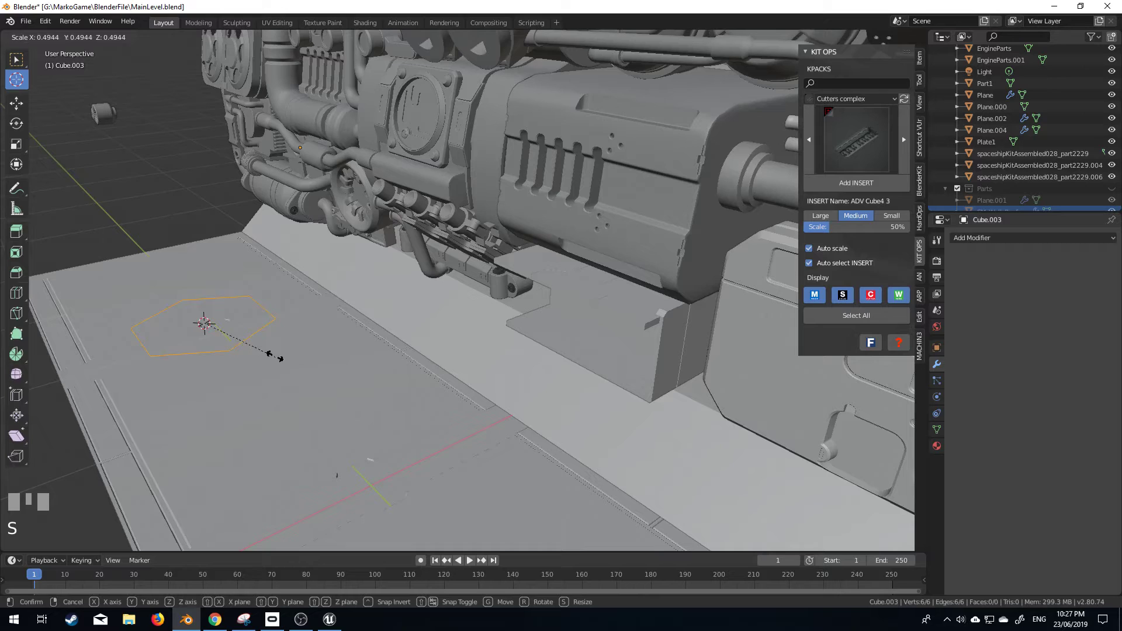
pyautogui.click(239, 338)
pyautogui.press('e')
pyautogui.rightClick(238, 339)
pyautogui.press('s')
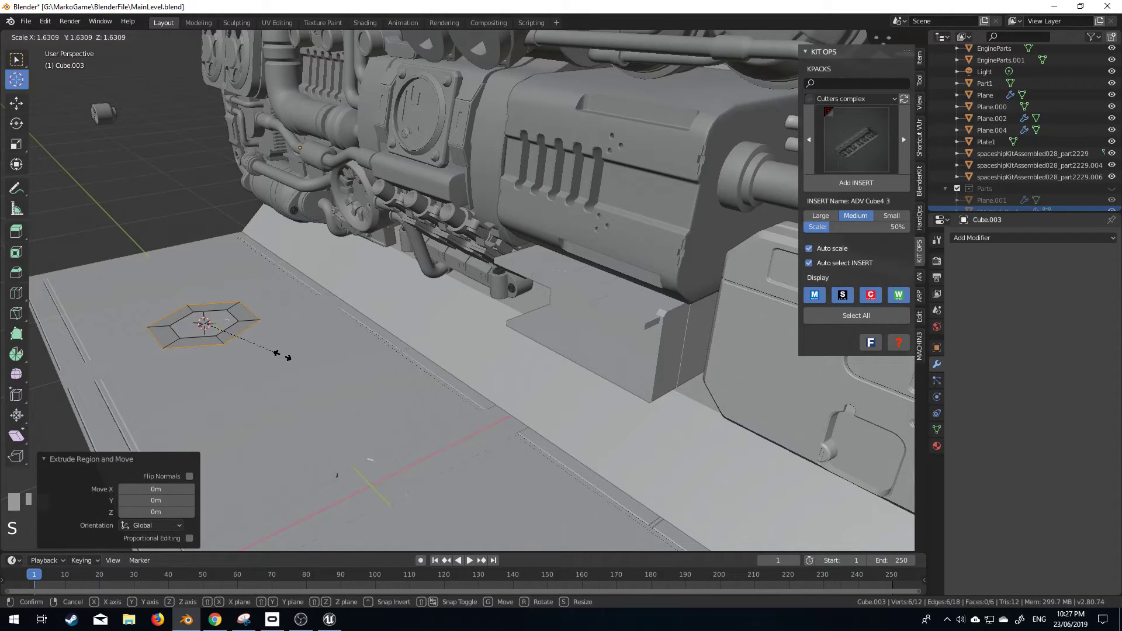
pyautogui.rightClick(273, 350)
pyautogui.press('g')
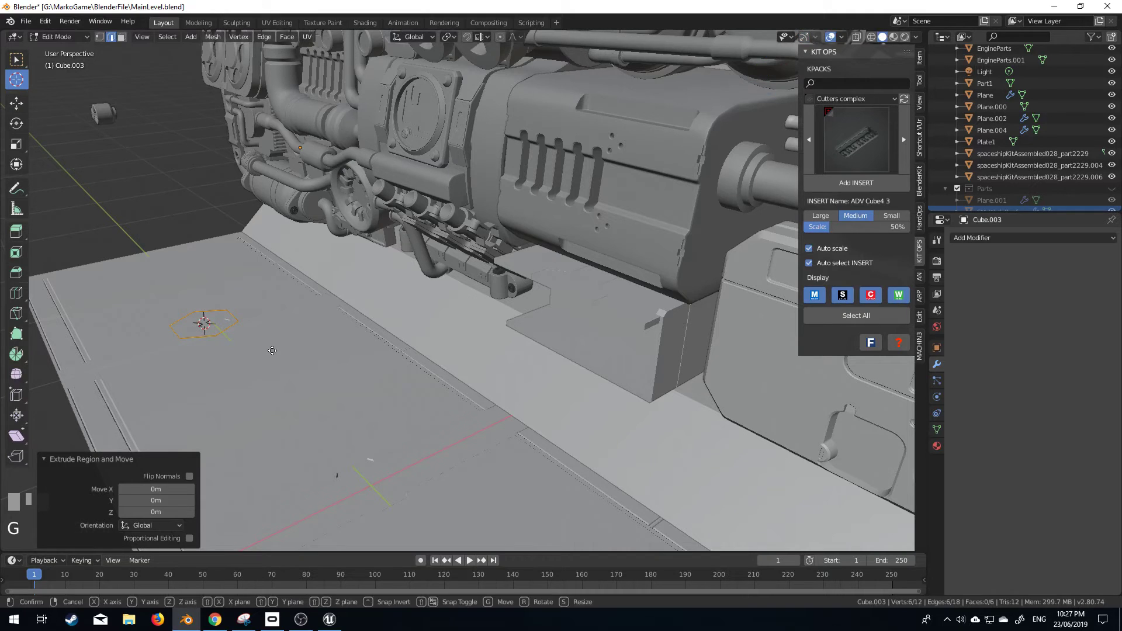
pyautogui.press('z')
pyautogui.click(271, 335)
# Fill the bottom of the six-sided wall with faces, working in orthographic view
pyautogui.moveTo(271, 335); pyautogui.dragTo(232, 374, button='middle')
pyautogui.keyDown('shift'); pyautogui.moveTo(322, 350); pyautogui.dragTo(468, 328, button='middle'); pyautogui.keyUp('shift')
pyautogui.scroll(2, 327, 375)
pyautogui.keyDown('shift'); pyautogui.moveTo(327, 375); pyautogui.dragTo(222, 40, button='middle'); pyautogui.keyUp('shift')
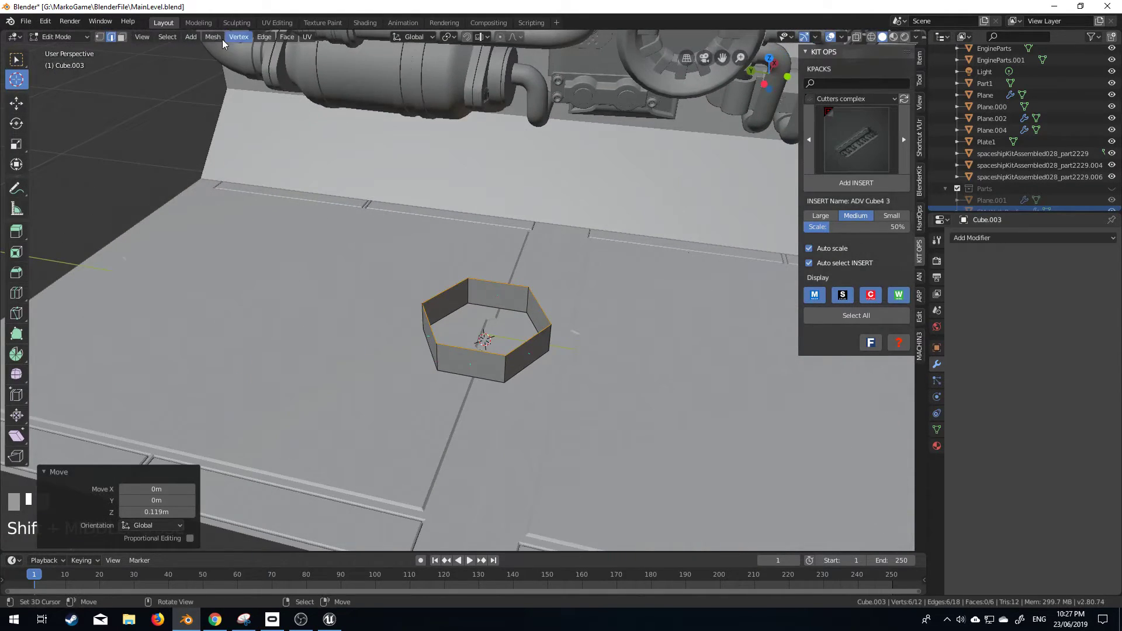
pyautogui.click(315, 192)
pyautogui.press('KP_5')
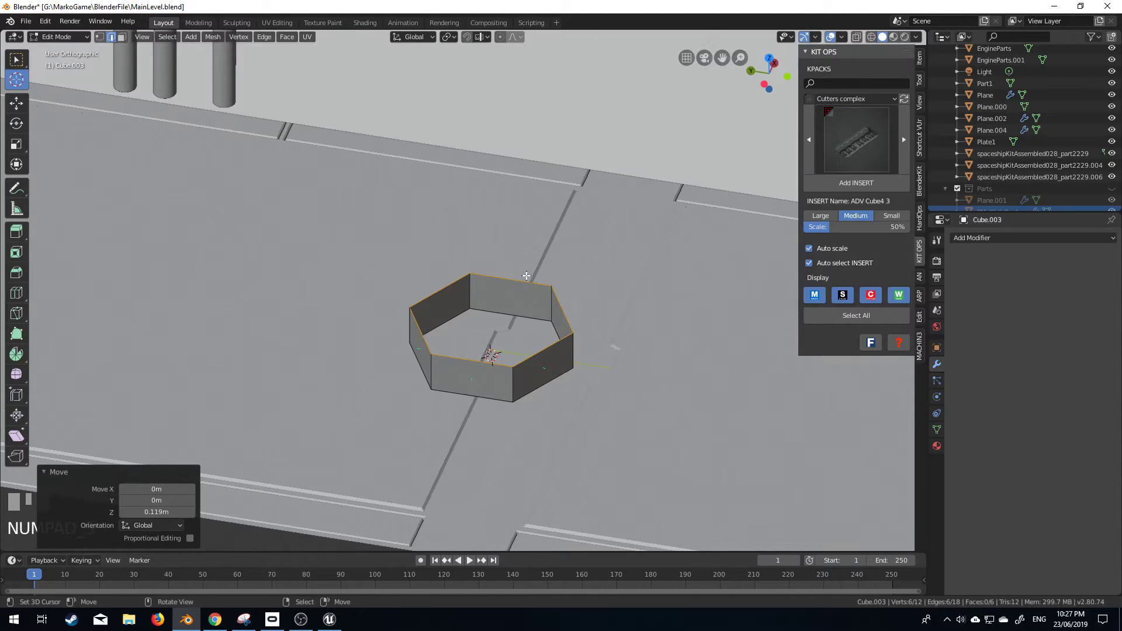
pyautogui.moveTo(469, 312); pyautogui.dragTo(465, 364, button='middle')
pyautogui.keyDown('shift'); pyautogui.rightClick(357, 302); pyautogui.keyUp('shift')
pyautogui.keyDown('shift'); pyautogui.rightClick(357, 303); pyautogui.keyUp('shift')
pyautogui.press('f')
pyautogui.rightClick(448, 372)
pyautogui.press('f')
# Extrude the wall's upper edge loop and scale it outward by 1.585 to form a flat rim
pyautogui.scroll(-2, 491, 399)
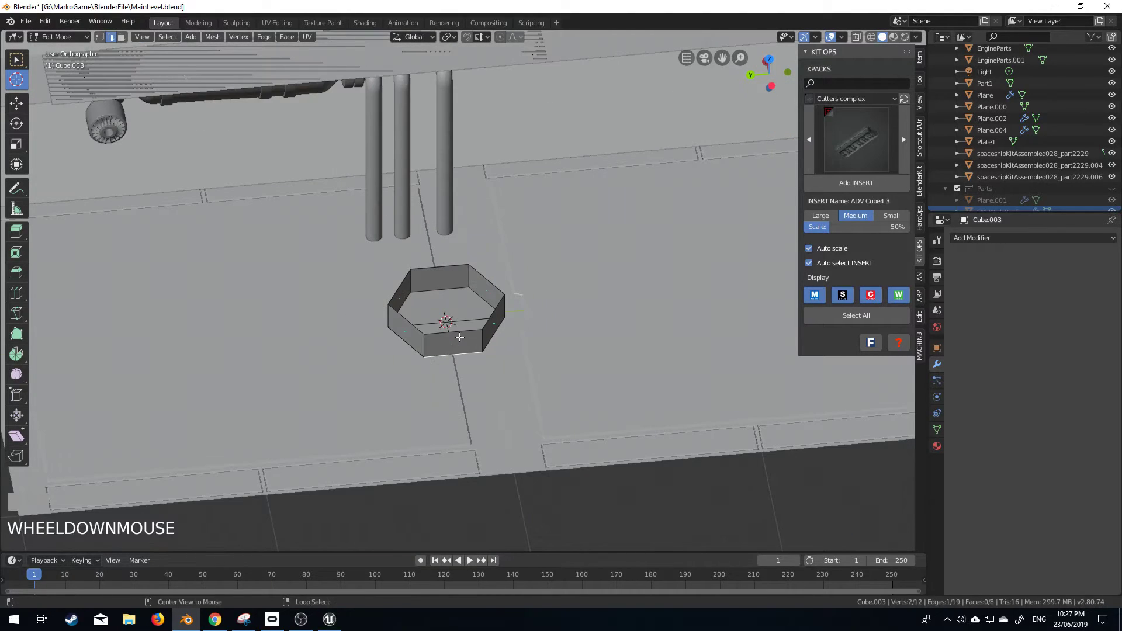
pyautogui.keyDown('alt'); pyautogui.rightClick(494, 364); pyautogui.keyUp('alt')
pyautogui.press('e')
pyautogui.rightClick(528, 373)
pyautogui.press('s')
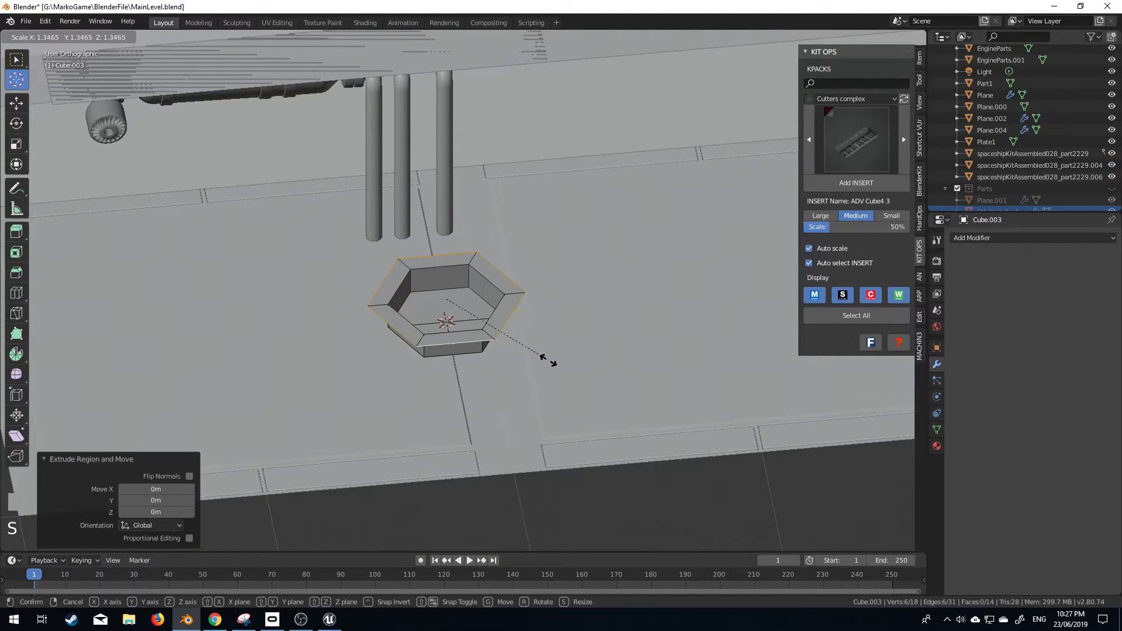
pyautogui.click(567, 368)
# Extrude the rim's outer edge loop again and scale it outward by 1.281
pyautogui.press('e')
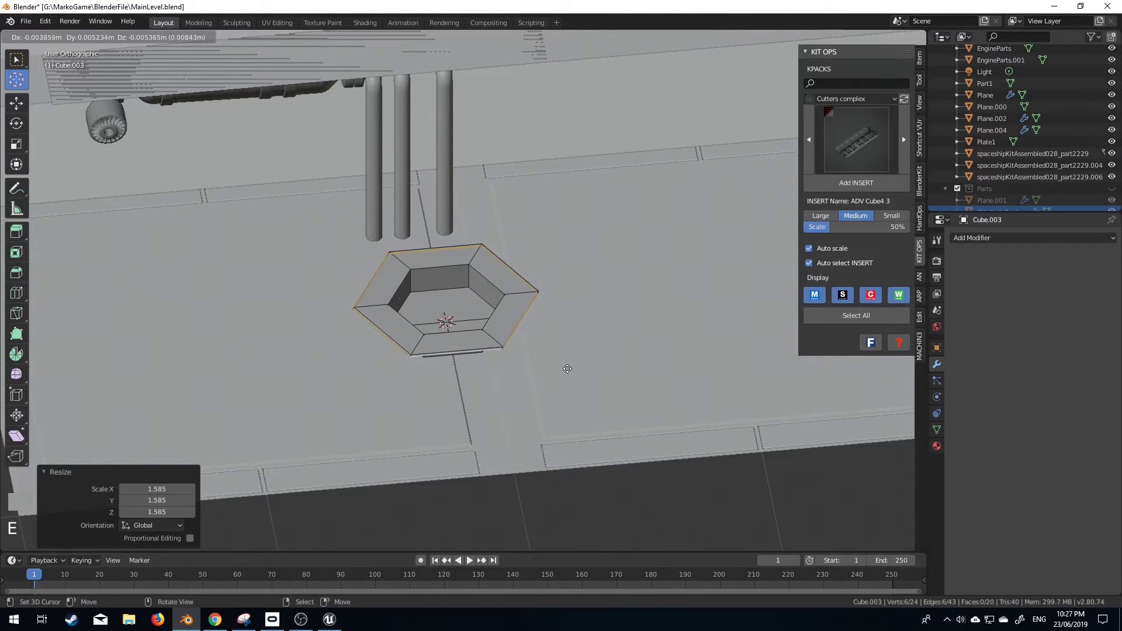
pyautogui.rightClick(579, 369)
pyautogui.press('s')
pyautogui.click(625, 374)
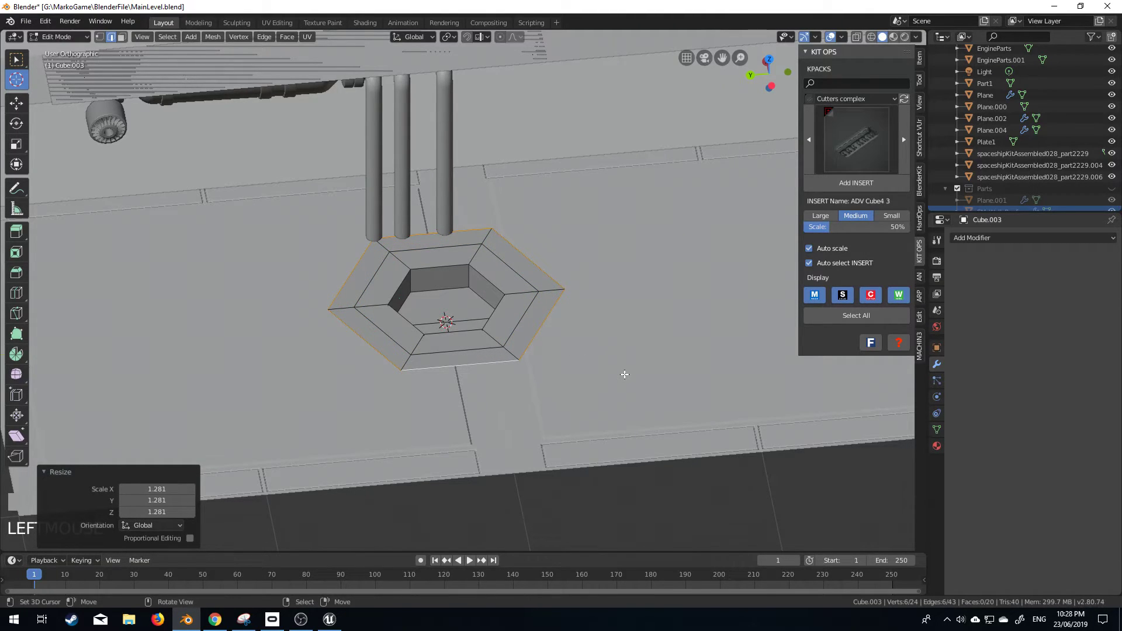
# Try to lower the rim's outer edge loop along Z, scale it outward by 1.053 and subdivide its edges
pyautogui.press('s')
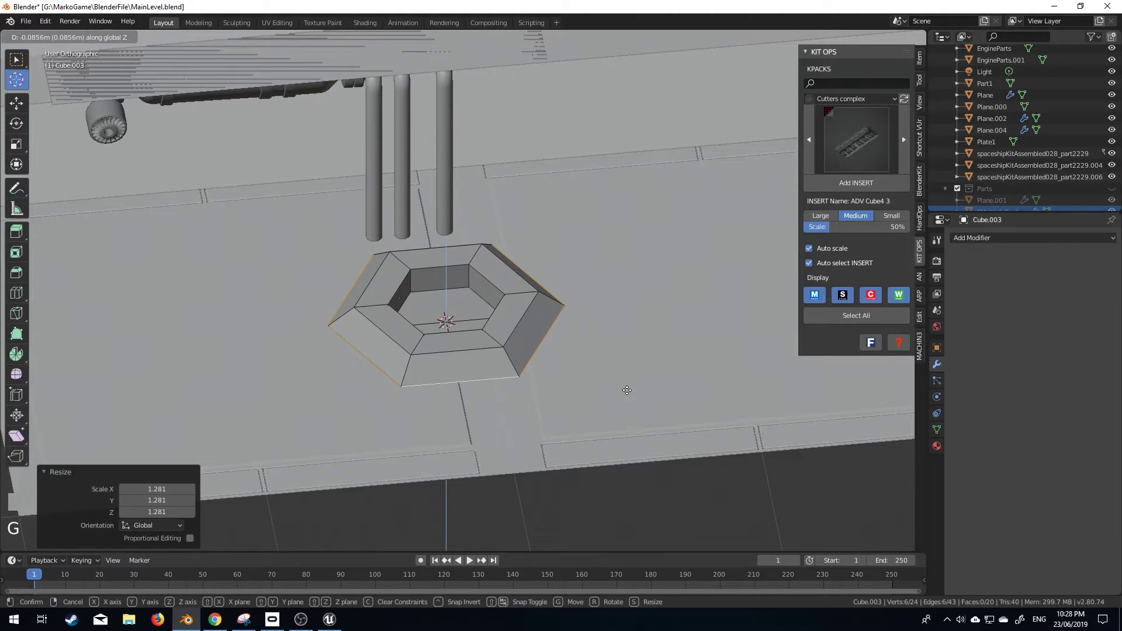
pyautogui.click(622, 386)
pyautogui.moveTo(517, 367)
pyautogui.mouseDown(button='middle')
pyautogui.moveTo(551, 328)
pyautogui.moveTo(515, 350)
pyautogui.mouseUp(button='middle')
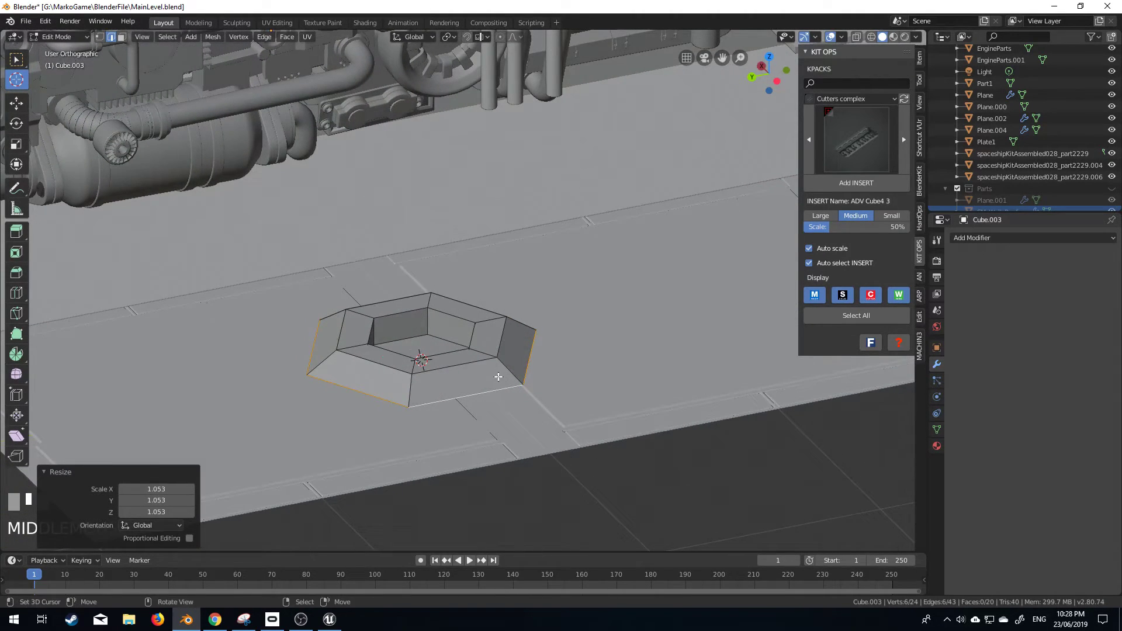
pyautogui.press('w')
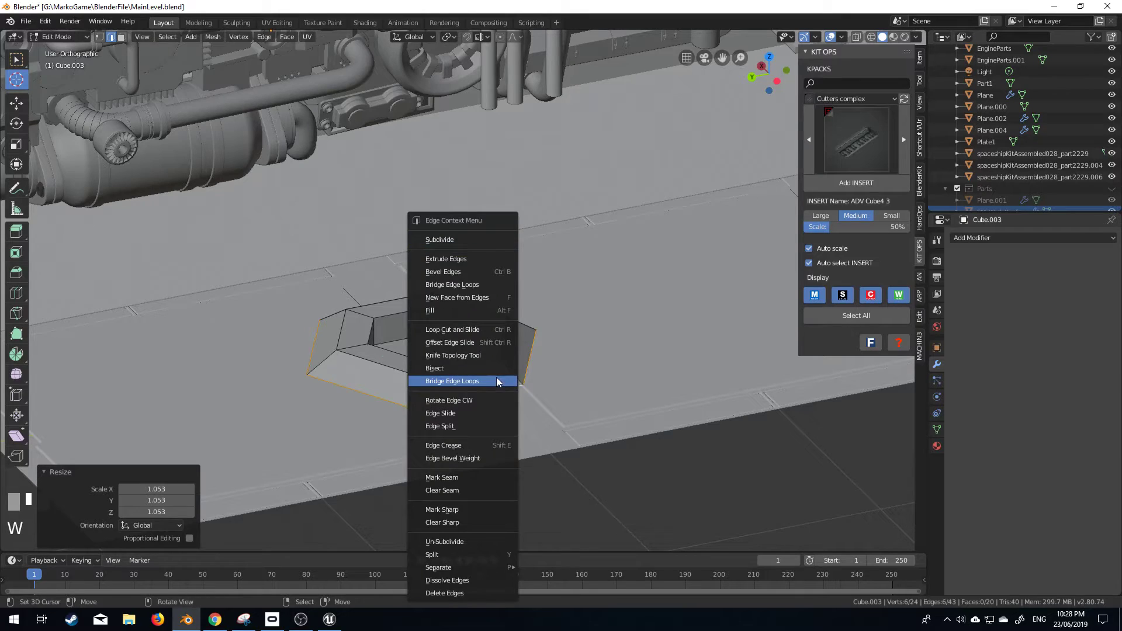
pyautogui.click(474, 239)
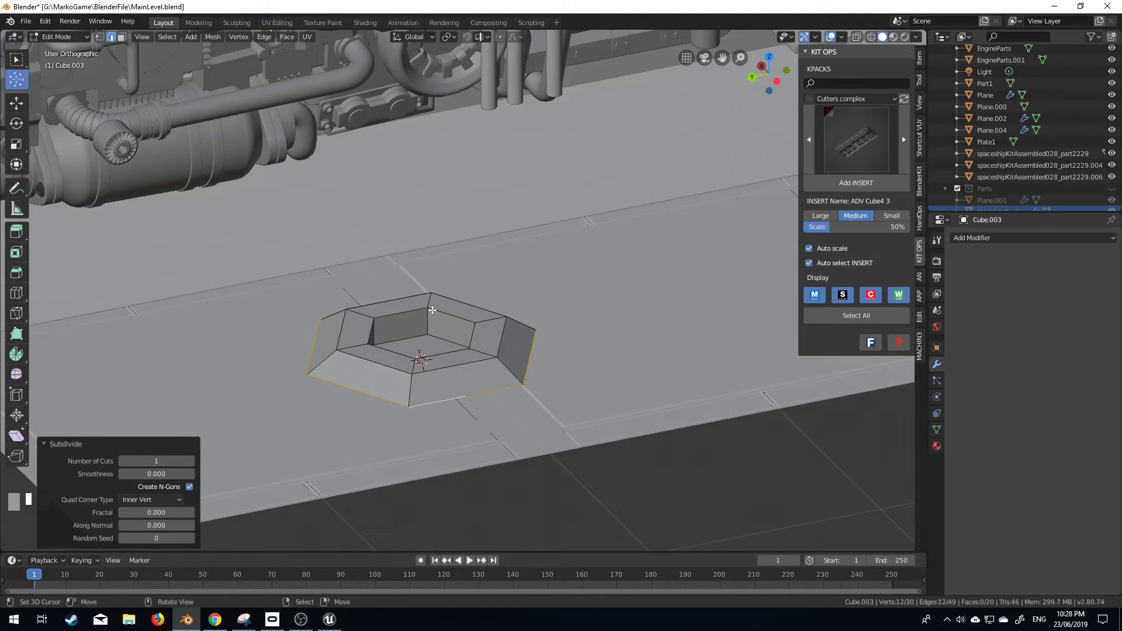
# Undo the edge subdivision and the rim's outermost extrusion
pyautogui.hotkey('ctrl', 'z')
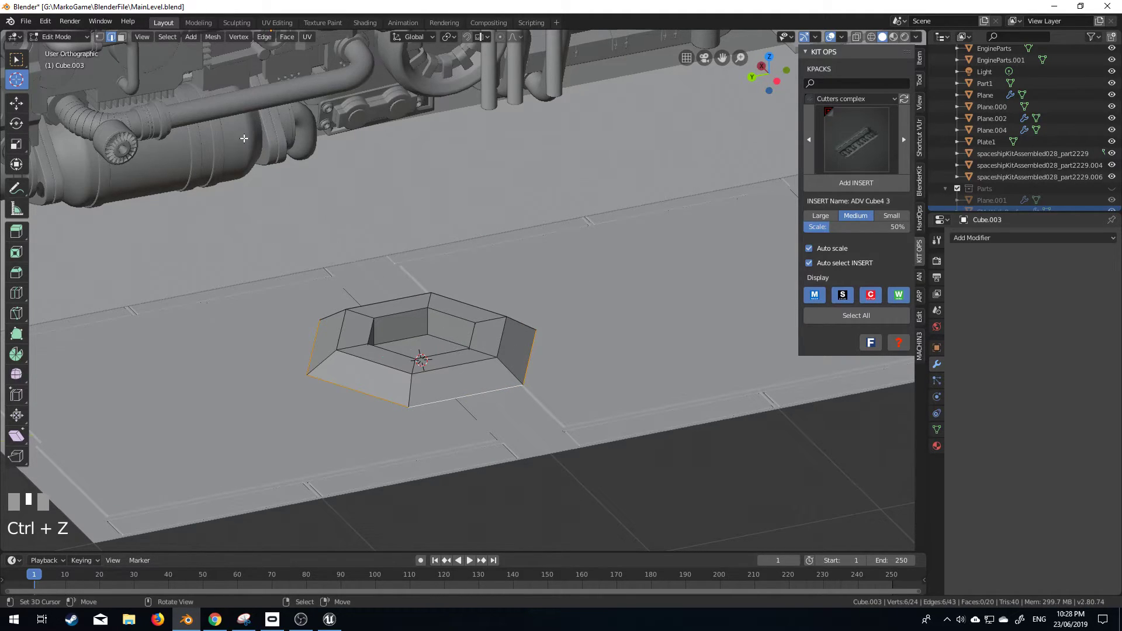
pyautogui.hotkey('ctrl', 'z')
pyautogui.hotkey('ctrl', 'z')
pyautogui.hotkey('ctrl', 'z')
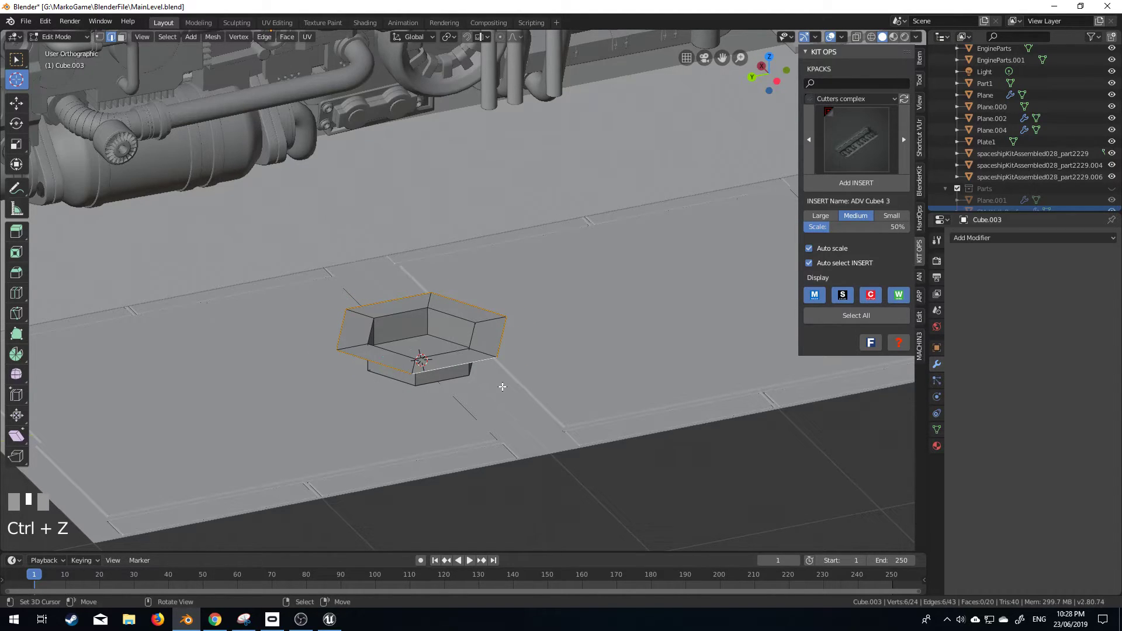
# Add an 18-vertex mesh circle around the hexagonal shape
pyautogui.hotkey('shift', 'a')
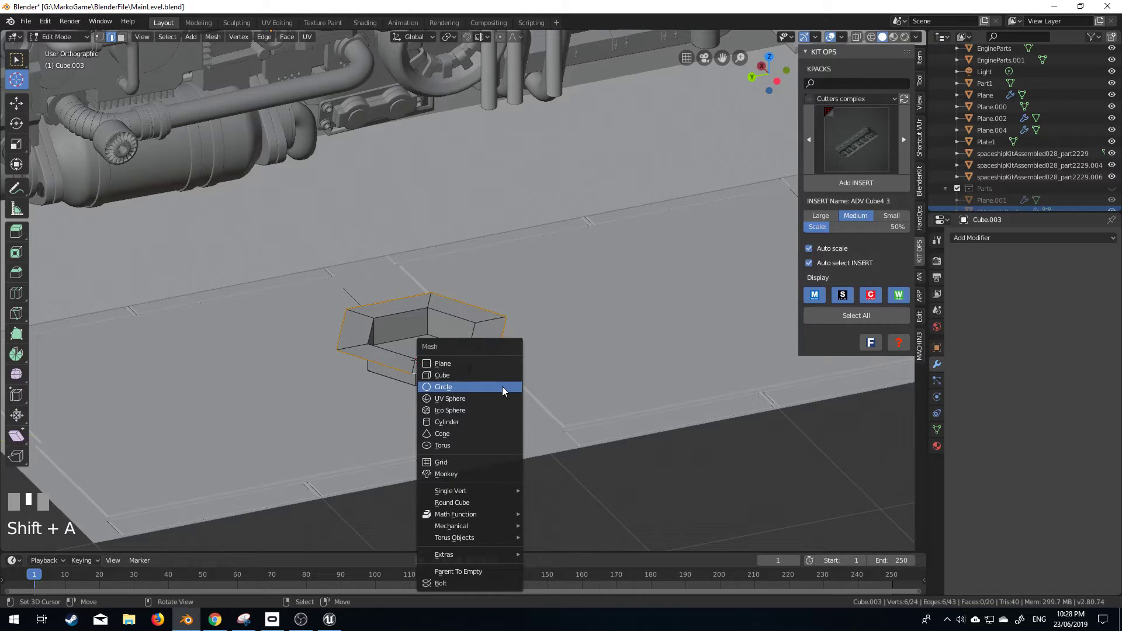
pyautogui.click(503, 387)
pyautogui.click(158, 415)
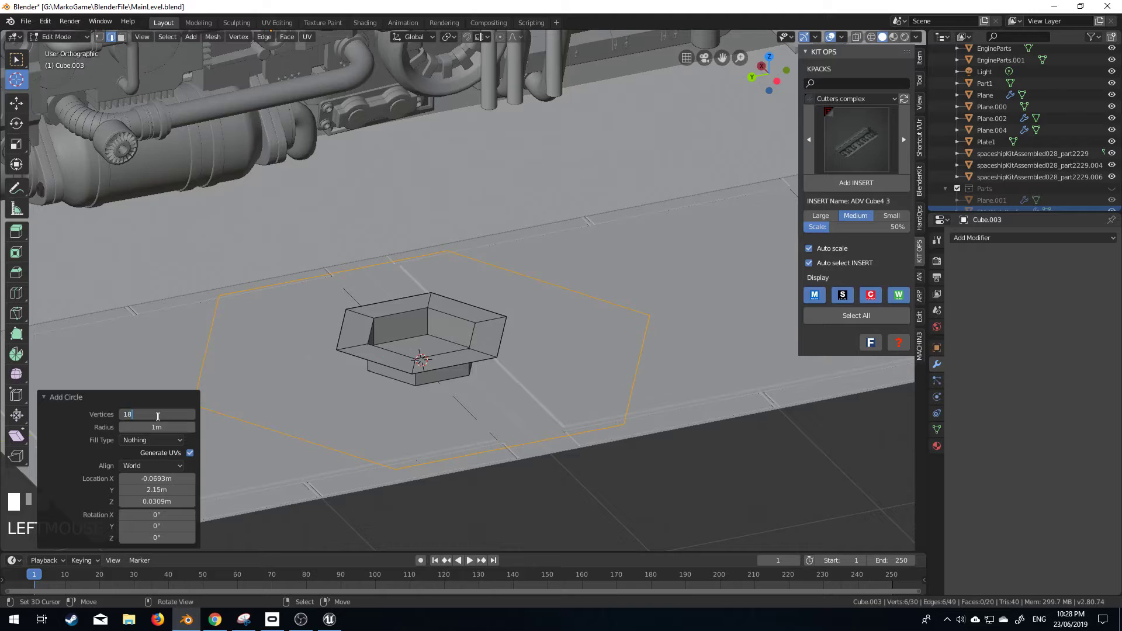
pyautogui.write('18')
pyautogui.press('KP_Enter')
# Delete the whole old hexagonal mesh inside the new circle
pyautogui.rightClick(459, 366)
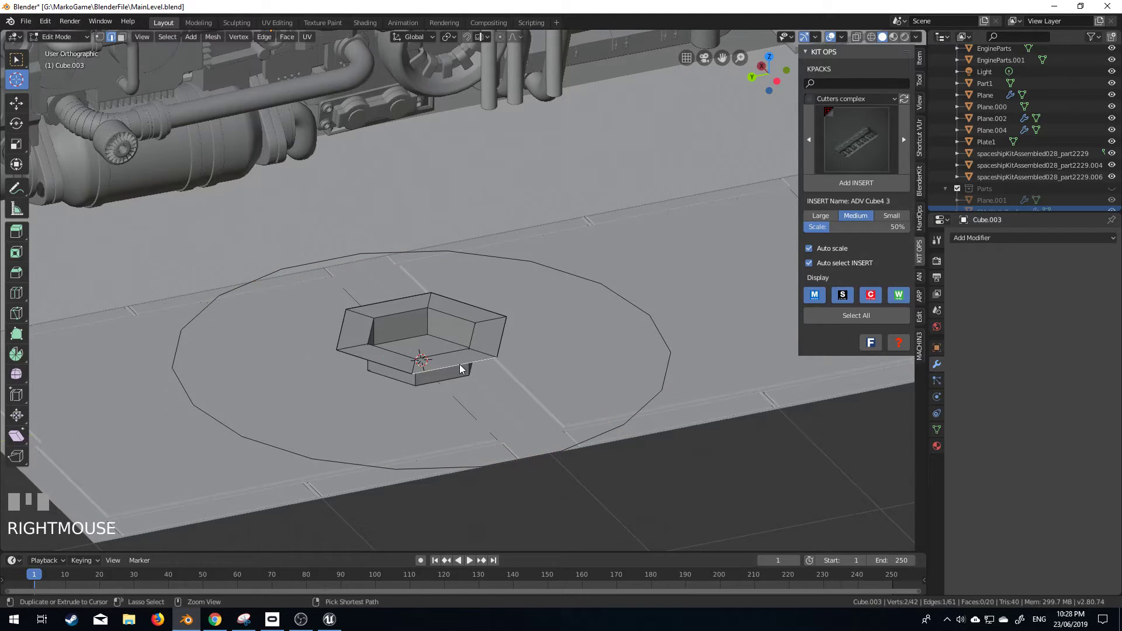
pyautogui.hotkey('ctrl', 'l')
pyautogui.press('Delete')
pyautogui.click(460, 365)
# Extrude the circle's edge loop, scale it inward by 0.490 and raise it along Z to form a sloped ring
pyautogui.keyDown('alt'); pyautogui.rightClick(526, 461); pyautogui.keyUp('alt')
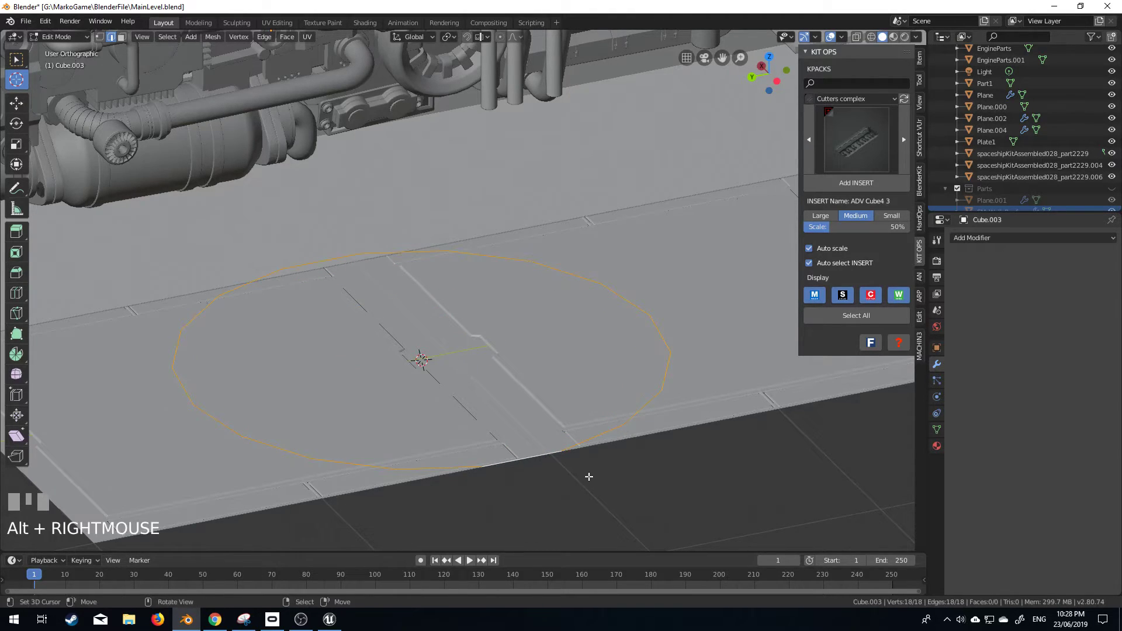
pyautogui.press('e')
pyautogui.rightClick(669, 471)
pyautogui.press('s')
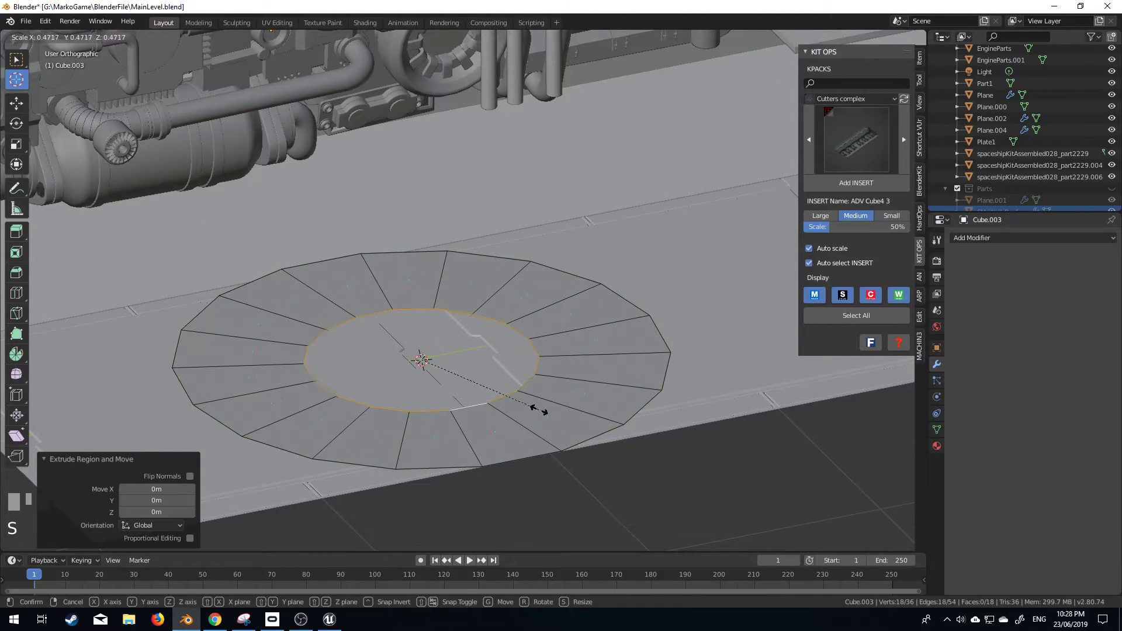
pyautogui.click(544, 413)
pyautogui.press('g')
pyautogui.press('z')
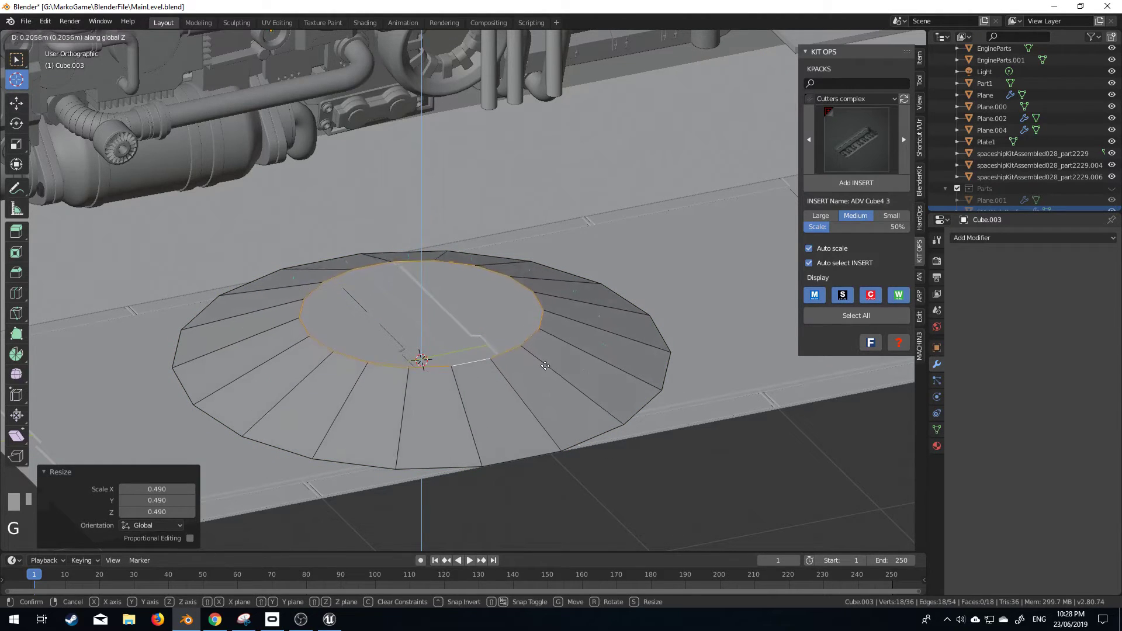
pyautogui.click(547, 357)
# Extrude the raised edge loop again and scale it inward by 0.630 to form a flat top ring
pyautogui.press('e')
pyautogui.rightClick(607, 369)
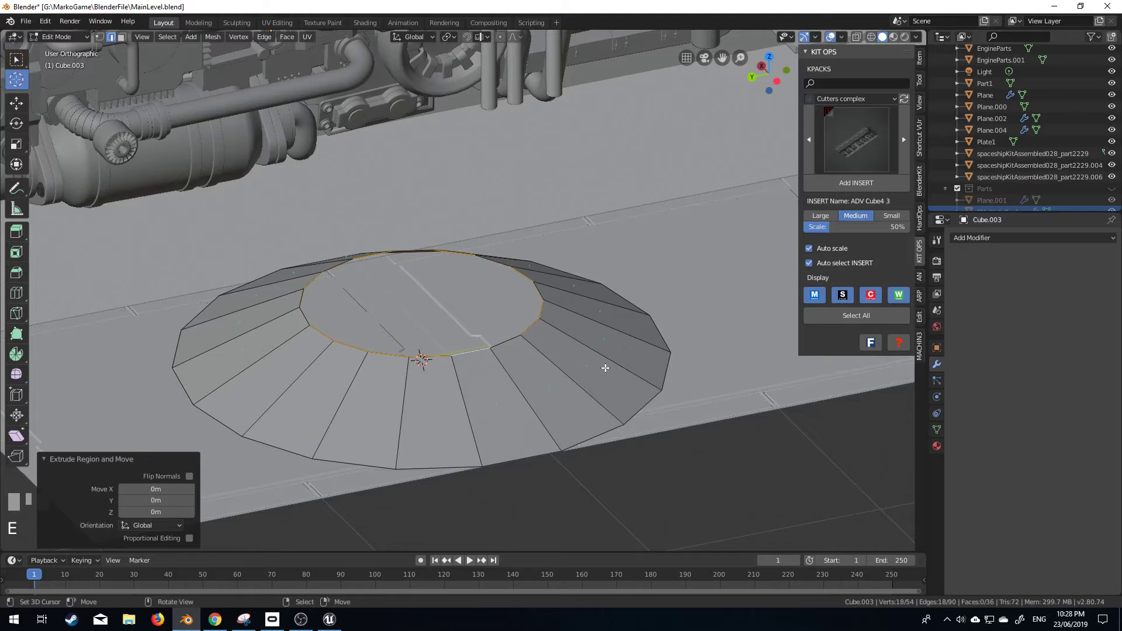
pyautogui.press('s')
pyautogui.click(564, 335)
# Working with vertices, merge two neighbouring groups of three inner-ring vertices at their centers on the ring's far side
pyautogui.scroll(2, 546, 379)
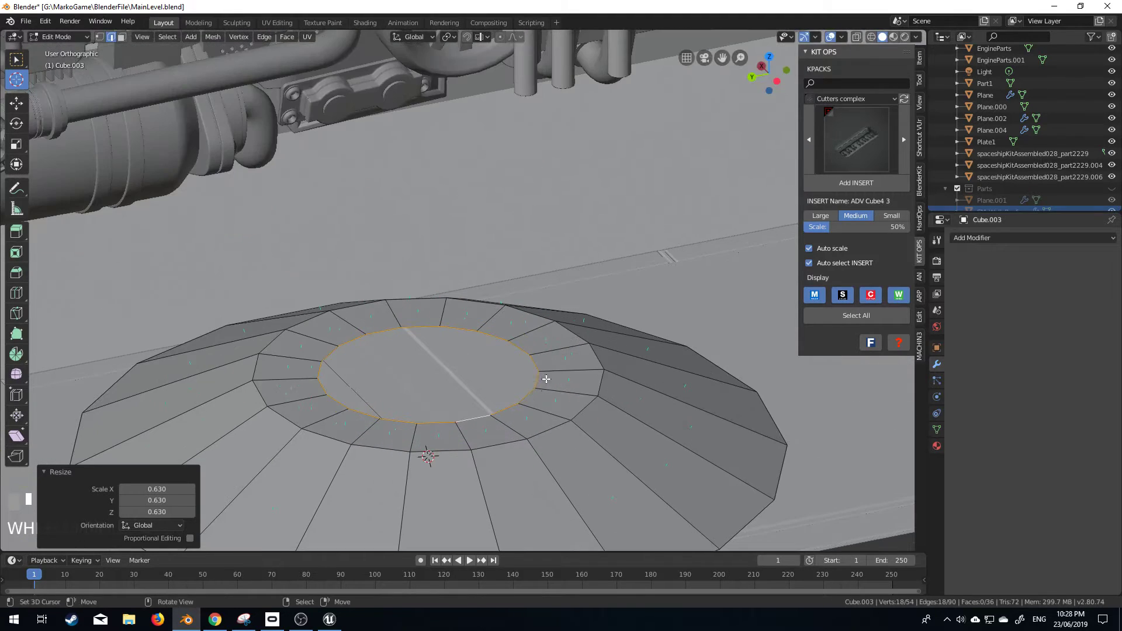
pyautogui.click(99, 37)
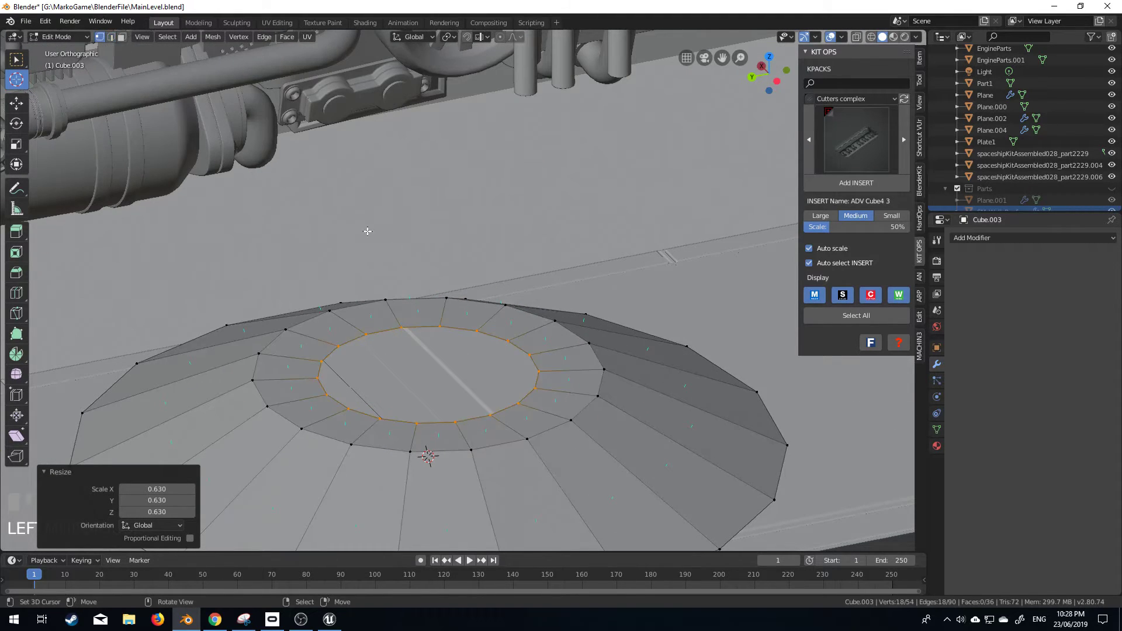
pyautogui.rightClick(410, 325)
pyautogui.keyDown('shift'); pyautogui.rightClick(442, 326); pyautogui.keyUp('shift')
pyautogui.keyDown('shift'); pyautogui.rightClick(482, 329); pyautogui.keyUp('shift')
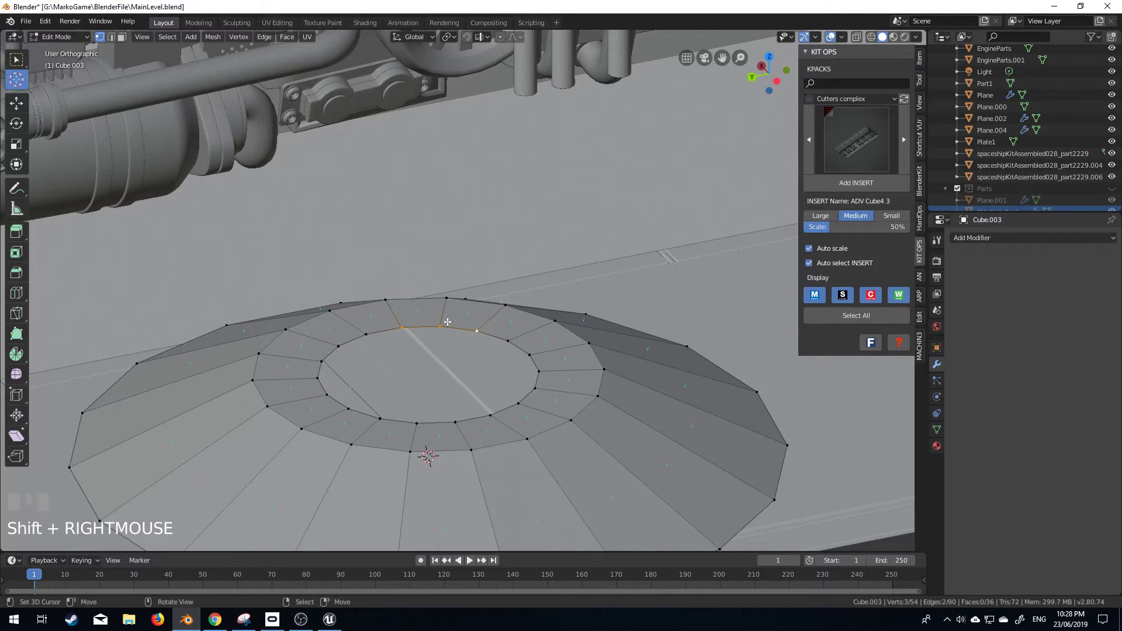
pyautogui.hotkey('alt', 'm')
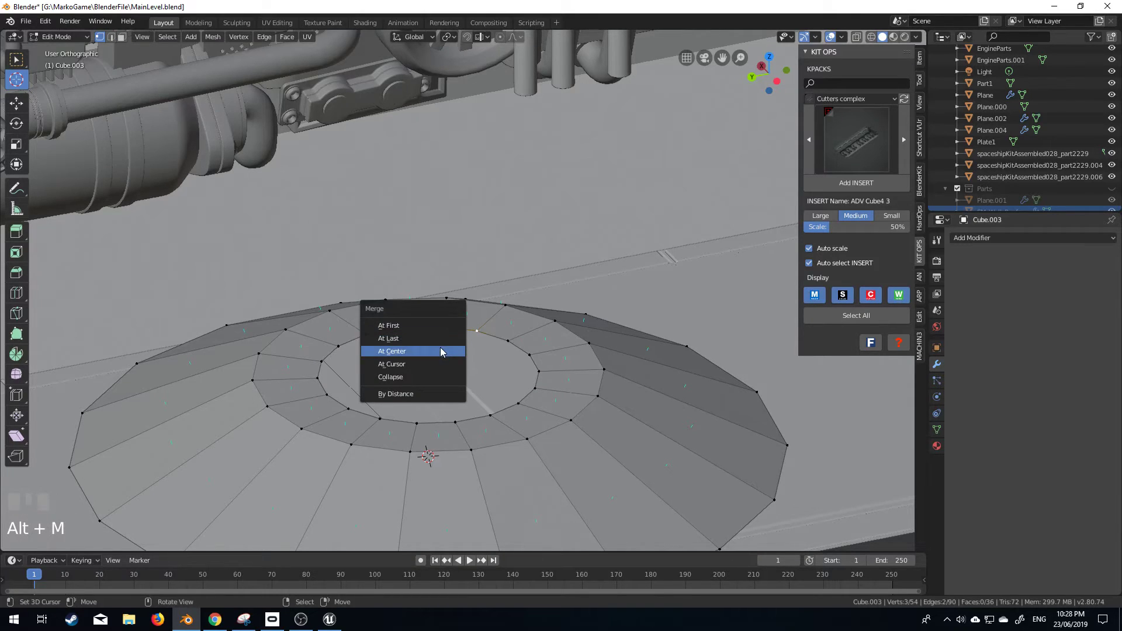
pyautogui.click(442, 349)
pyautogui.rightClick(508, 340)
pyautogui.keyDown('shift'); pyautogui.rightClick(530, 354); pyautogui.keyUp('shift')
pyautogui.keyDown('shift'); pyautogui.rightClick(544, 368); pyautogui.keyUp('shift')
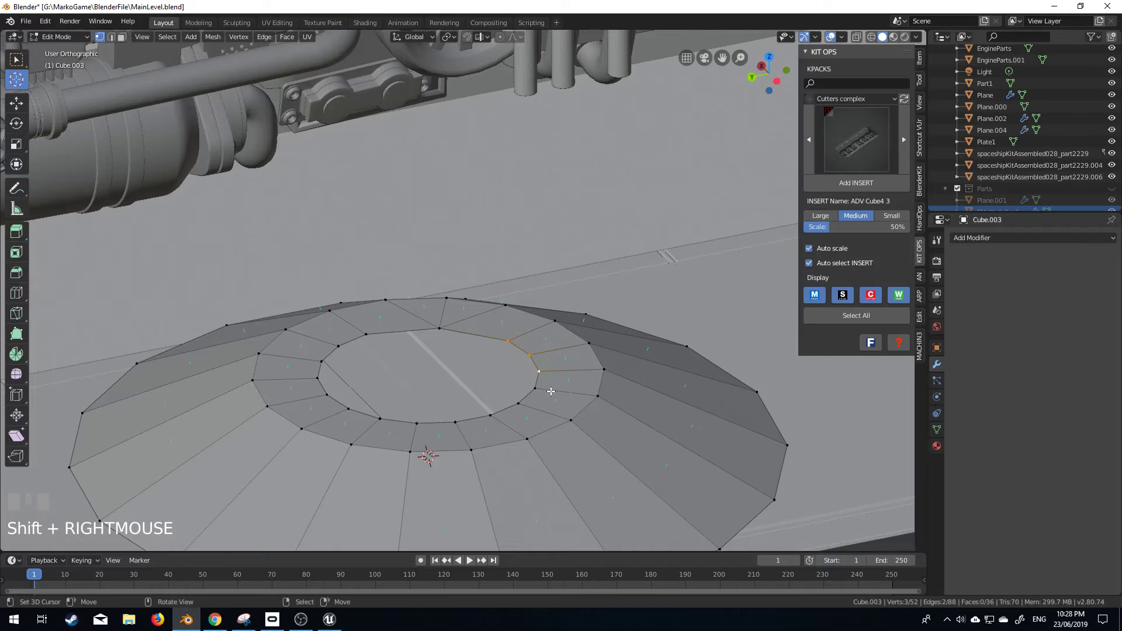
pyautogui.hotkey('alt', 'm')
pyautogui.click(551, 391)
# Merge the next two groups of three inner-ring vertices at their centers, continuing around the ring's near side
pyautogui.rightClick(535, 388)
pyautogui.keyDown('shift'); pyautogui.rightClick(519, 403); pyautogui.keyUp('shift')
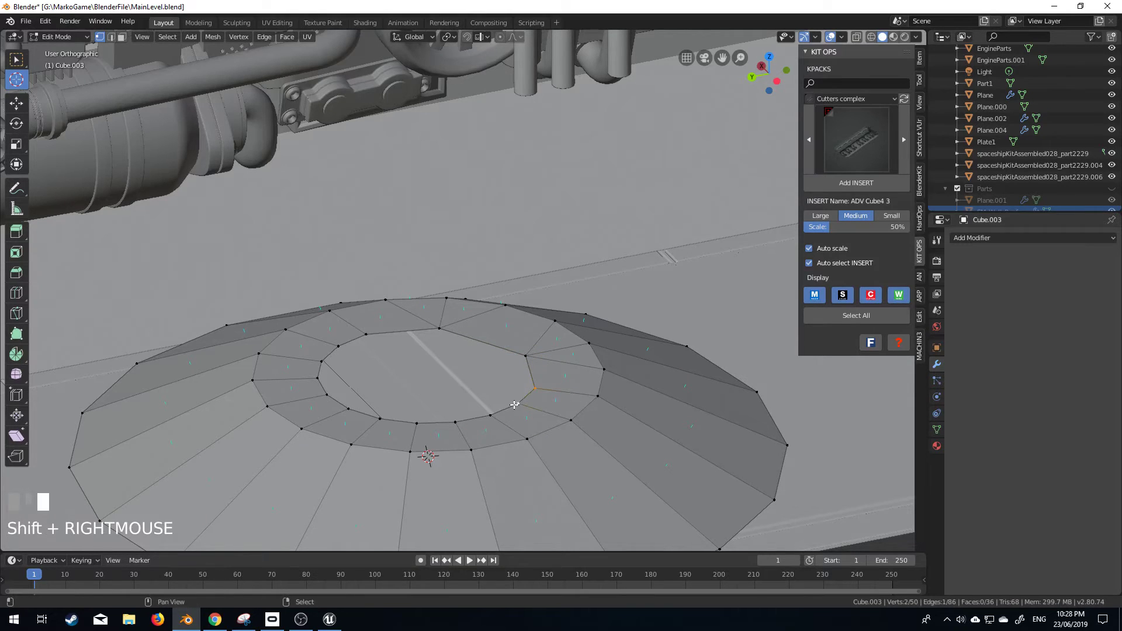
pyautogui.keyDown('shift'); pyautogui.rightClick(490, 415); pyautogui.keyUp('shift')
pyautogui.hotkey('alt', 'm')
pyautogui.click(477, 416)
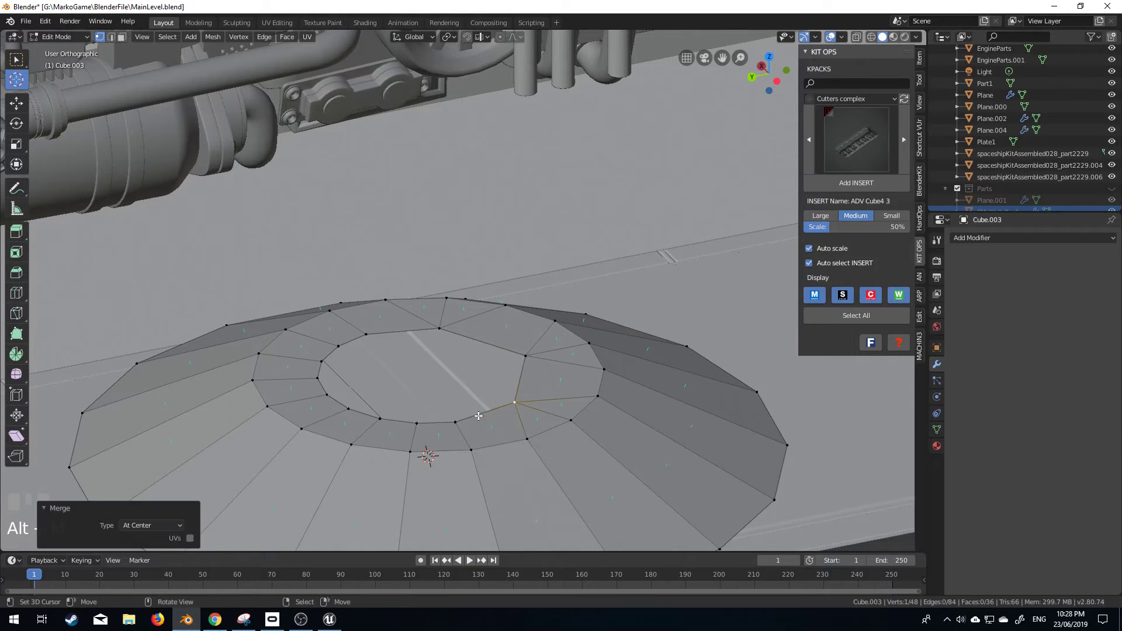
pyautogui.rightClick(455, 422)
pyautogui.keyDown('shift'); pyautogui.rightClick(416, 423); pyautogui.keyUp('shift')
pyautogui.keyDown('shift'); pyautogui.rightClick(380, 418); pyautogui.keyUp('shift')
pyautogui.hotkey('alt', 'm')
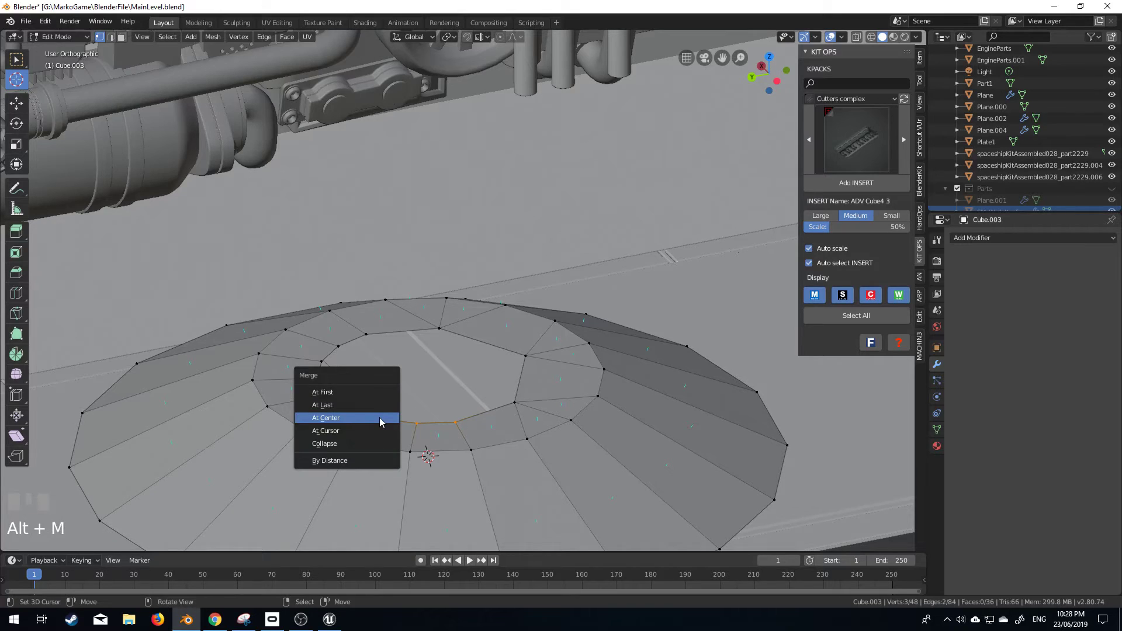
pyautogui.click(380, 417)
# Merge the last two groups of three inner-ring vertices at their centers to complete the hexagonal opening
pyautogui.rightClick(349, 408)
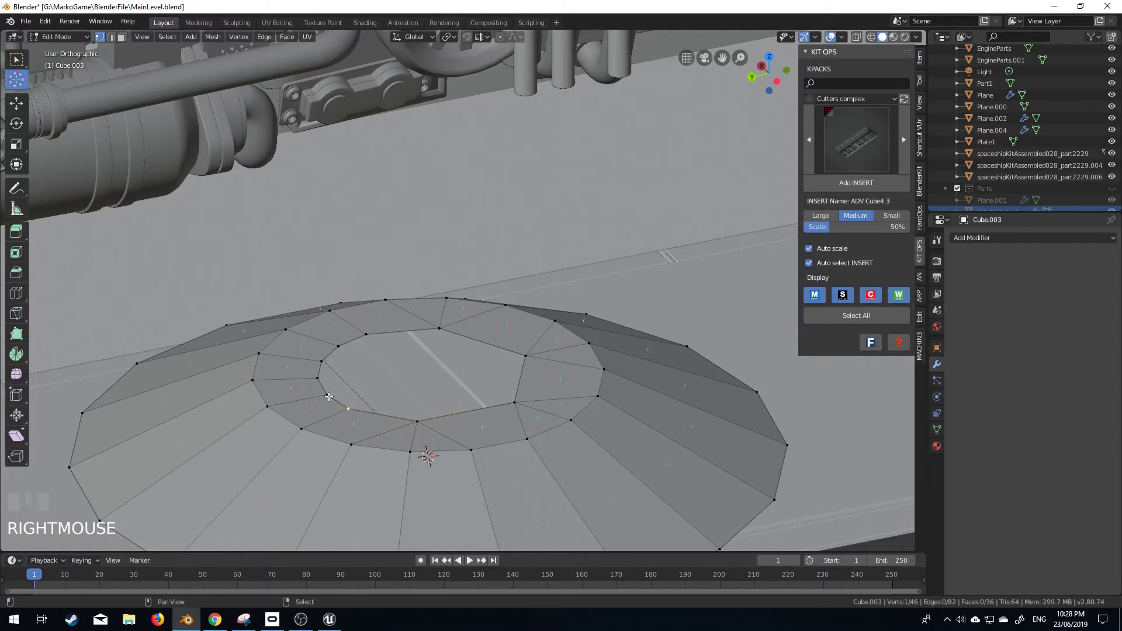
pyautogui.keyDown('shift'); pyautogui.rightClick(327, 396); pyautogui.keyUp('shift')
pyautogui.keyDown('shift'); pyautogui.rightClick(316, 377); pyautogui.keyUp('shift')
pyautogui.hotkey('alt', 'm')
pyautogui.click(321, 374)
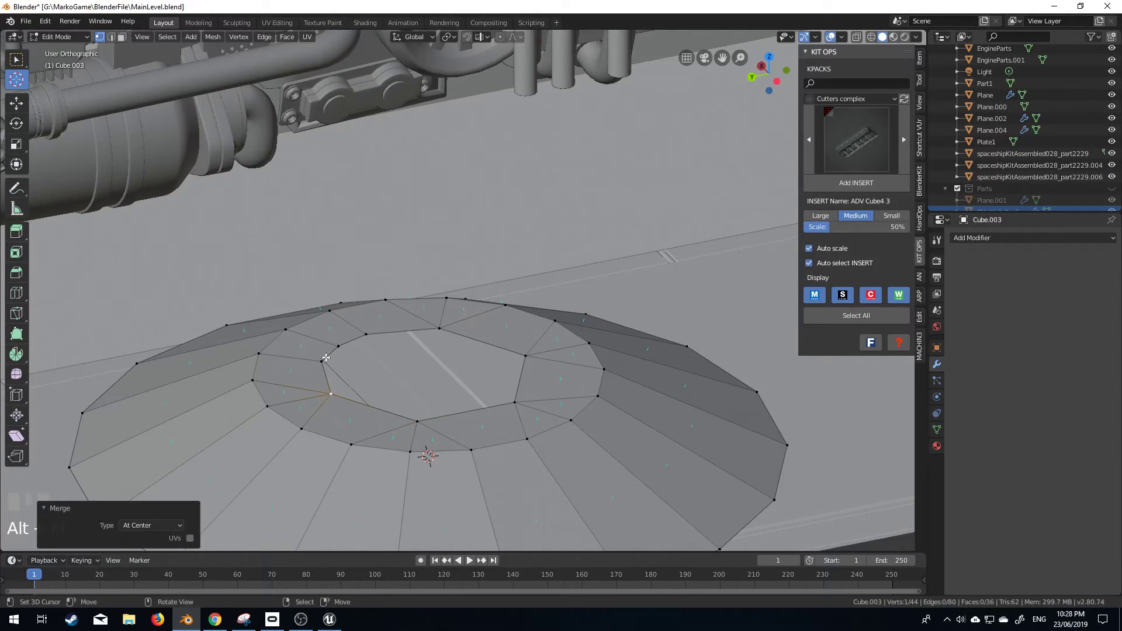
pyautogui.rightClick(323, 361)
pyautogui.keyDown('shift'); pyautogui.rightClick(338, 347); pyautogui.keyUp('shift')
pyautogui.keyDown('shift'); pyautogui.rightClick(366, 334); pyautogui.keyUp('shift')
pyautogui.hotkey('alt', 'm')
pyautogui.click(371, 336)
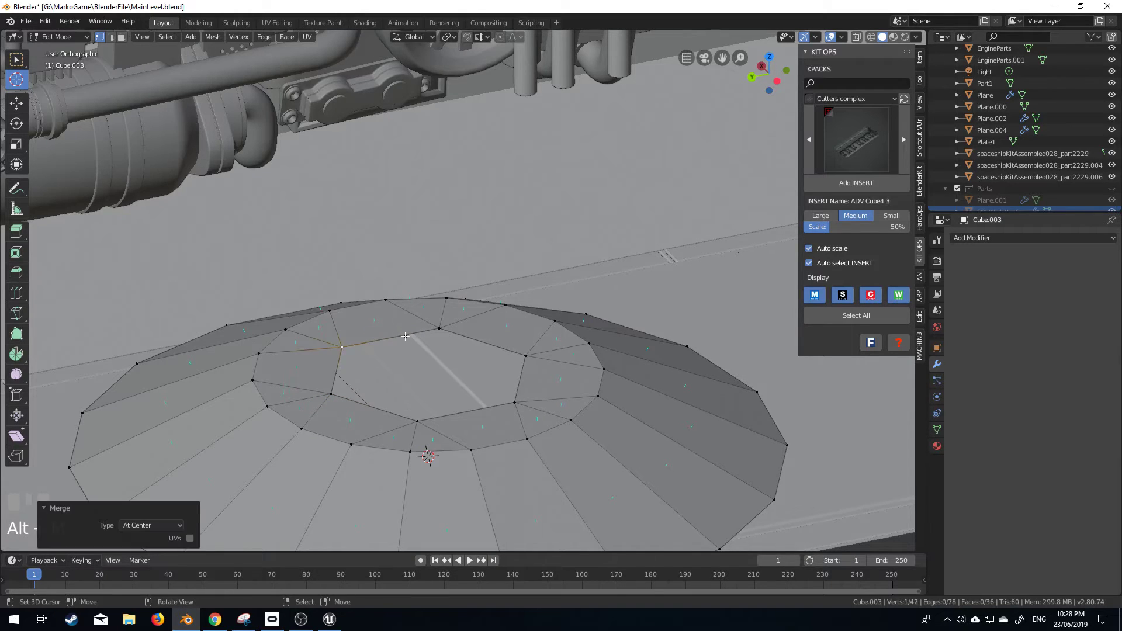
# Extrude the hexagonal opening's edge loop downward along Z to form a socket
pyautogui.keyDown('alt'); pyautogui.rightClick(405, 337); pyautogui.keyUp('alt')
pyautogui.press('e')
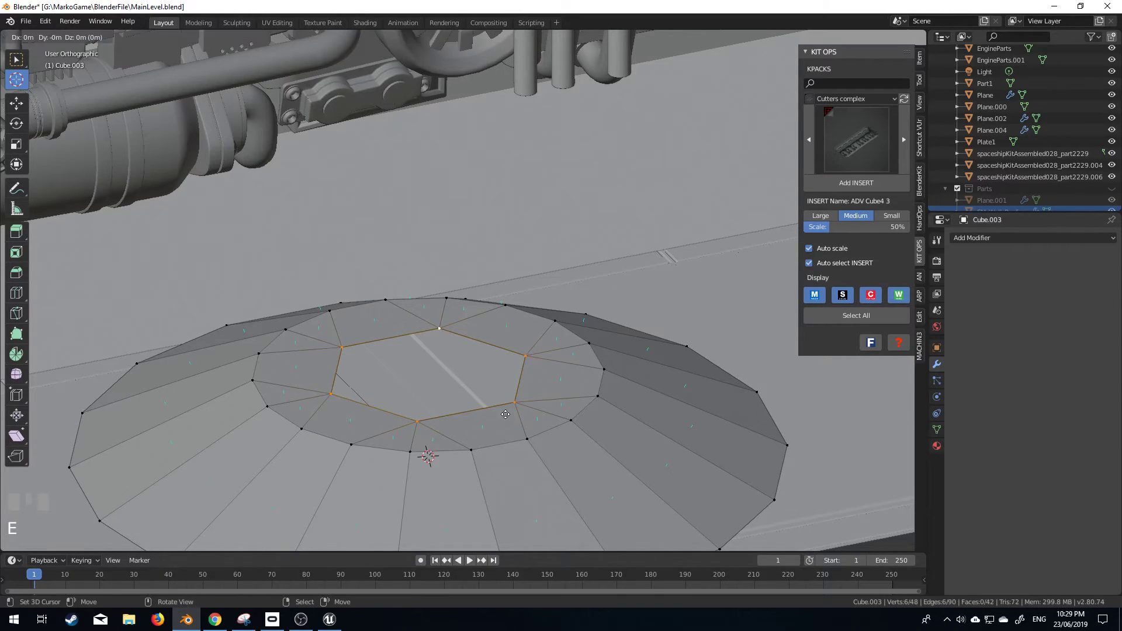
pyautogui.press('z')
pyautogui.click(478, 386)
# Fill the bottom of the hexagonal socket with faces
pyautogui.moveTo(477, 386); pyautogui.dragTo(424, 403, button='middle')
pyautogui.rightClick(413, 372)
pyautogui.keyDown('shift'); pyautogui.rightClick(500, 372); pyautogui.keyUp('shift')
pyautogui.keyDown('shift'); pyautogui.rightClick(442, 358); pyautogui.keyUp('shift')
pyautogui.moveTo(447, 356); pyautogui.dragTo(369, 367, button='middle')
pyautogui.keyDown('shift'); pyautogui.rightClick(467, 350); pyautogui.keyUp('shift')
pyautogui.press('f')
pyautogui.rightClick(458, 367)
pyautogui.keyDown('shift'); pyautogui.rightClick(434, 349); pyautogui.keyUp('shift')
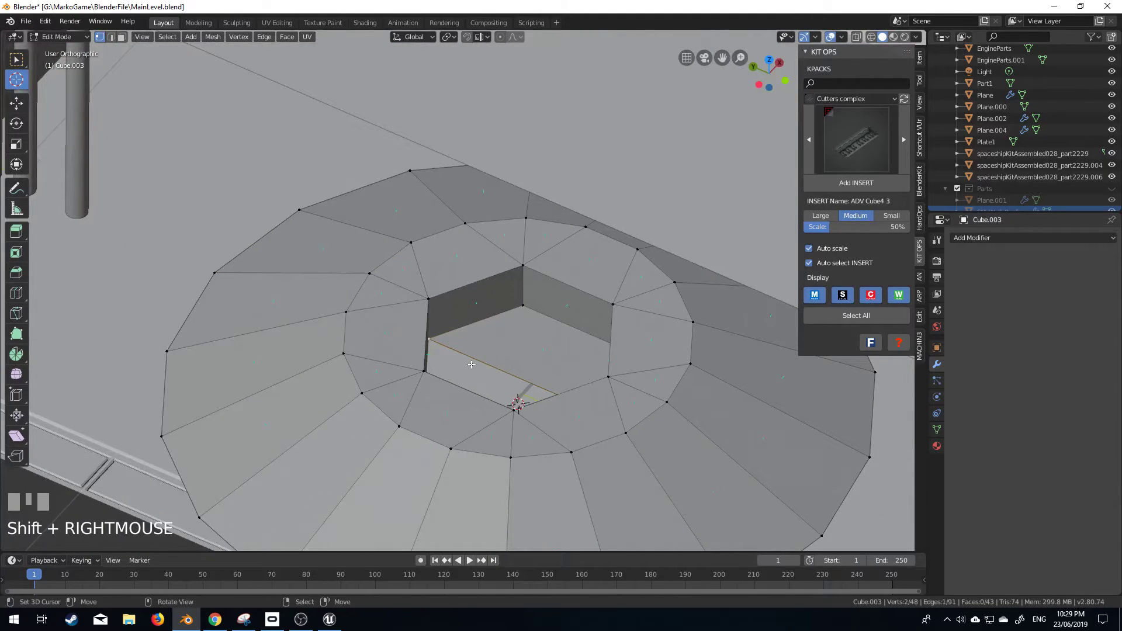
pyautogui.press('f')
# Scale the bolt's outer bottom edge loop inward by 0.648 and extrude it 0.131 m down along Z
pyautogui.scroll(-4, 472, 364)
pyautogui.moveTo(472, 364); pyautogui.dragTo(656, 408, button='middle')
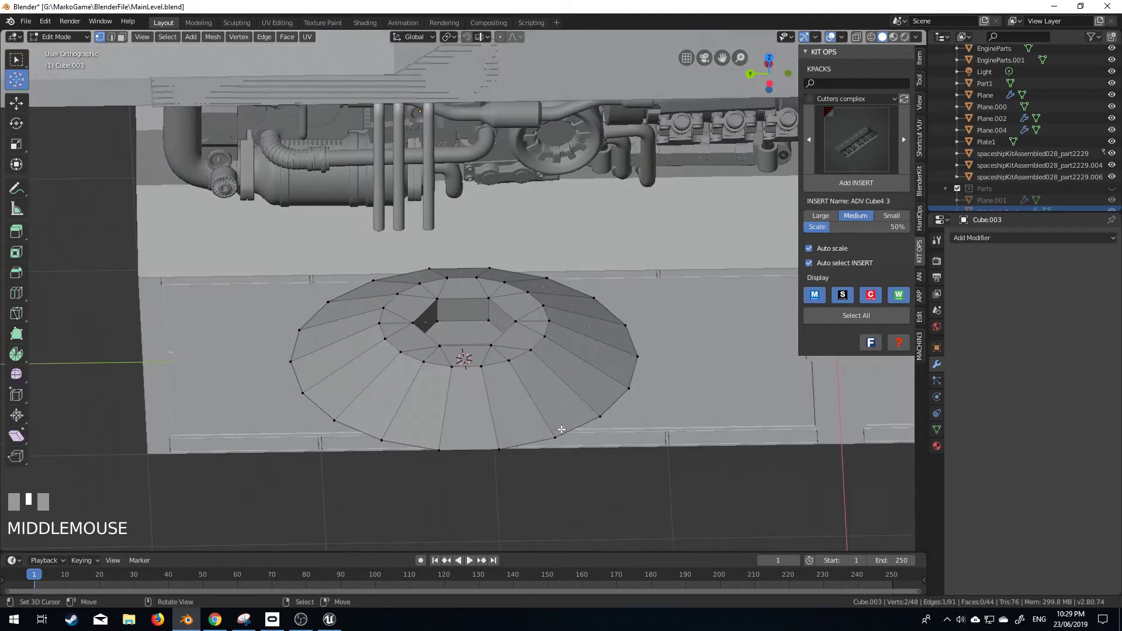
pyautogui.keyDown('alt'); pyautogui.rightClick(656, 408); pyautogui.keyUp('alt')
pyautogui.press('s')
pyautogui.click(603, 388)
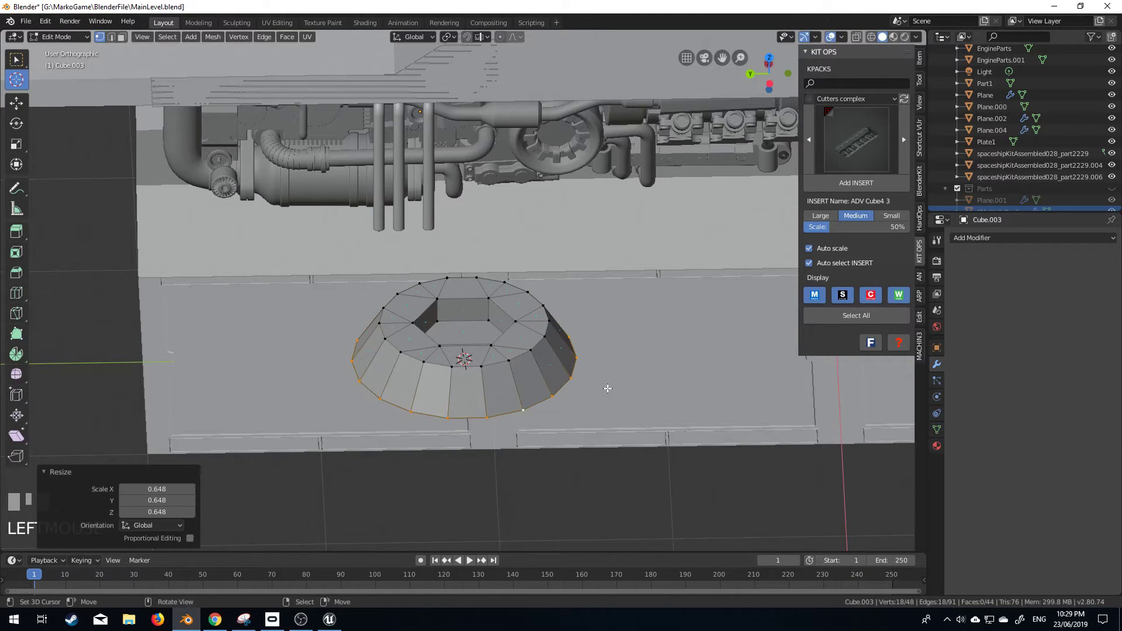
pyautogui.press('e')
pyautogui.click(607, 408)
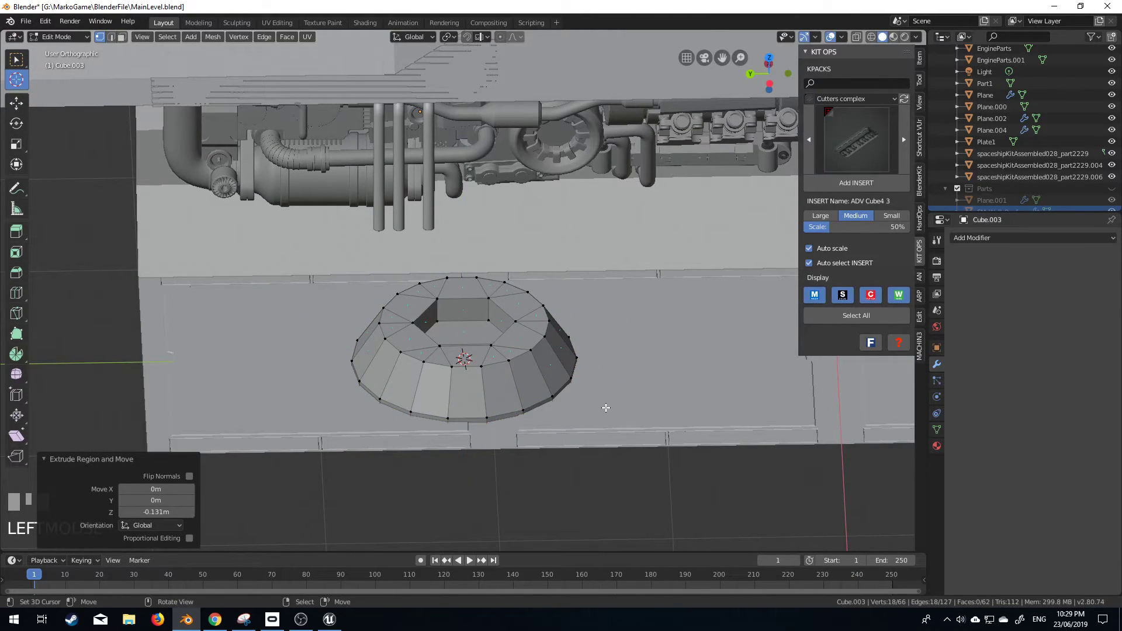
# Select the whole linked bolt mesh and scale it down to 0.108
pyautogui.hotkey('ctrl', 'l')
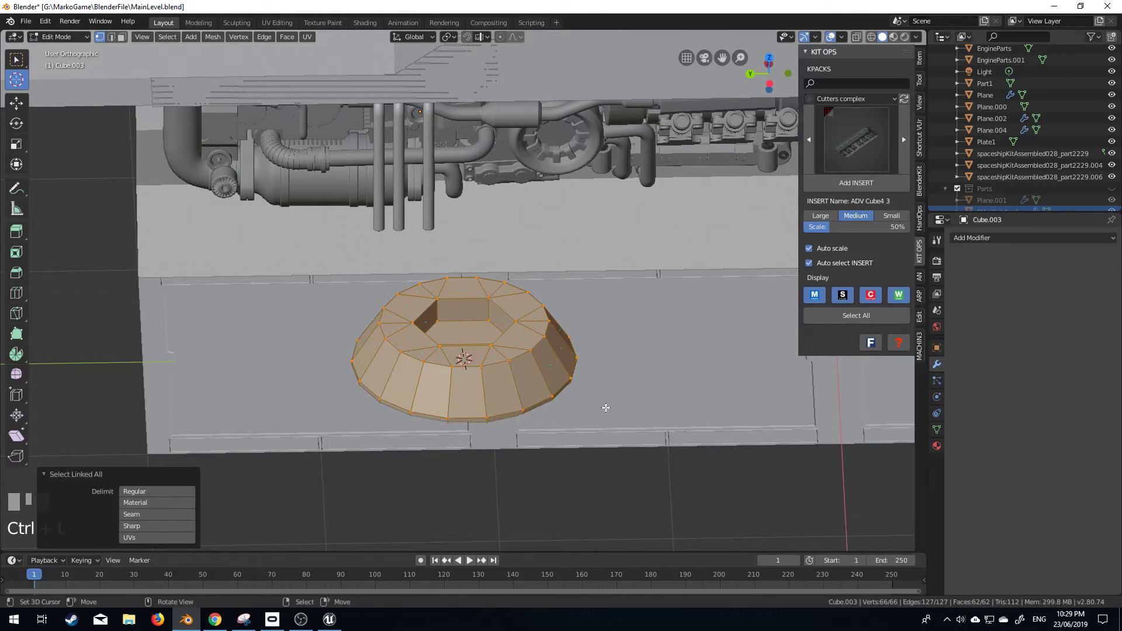
pyautogui.press('s')
pyautogui.click(503, 354)
# In the left orthographic view, shrink the bolt further and move it along the engine to just beside the grooved plate
pyautogui.press('KP_Decimal')
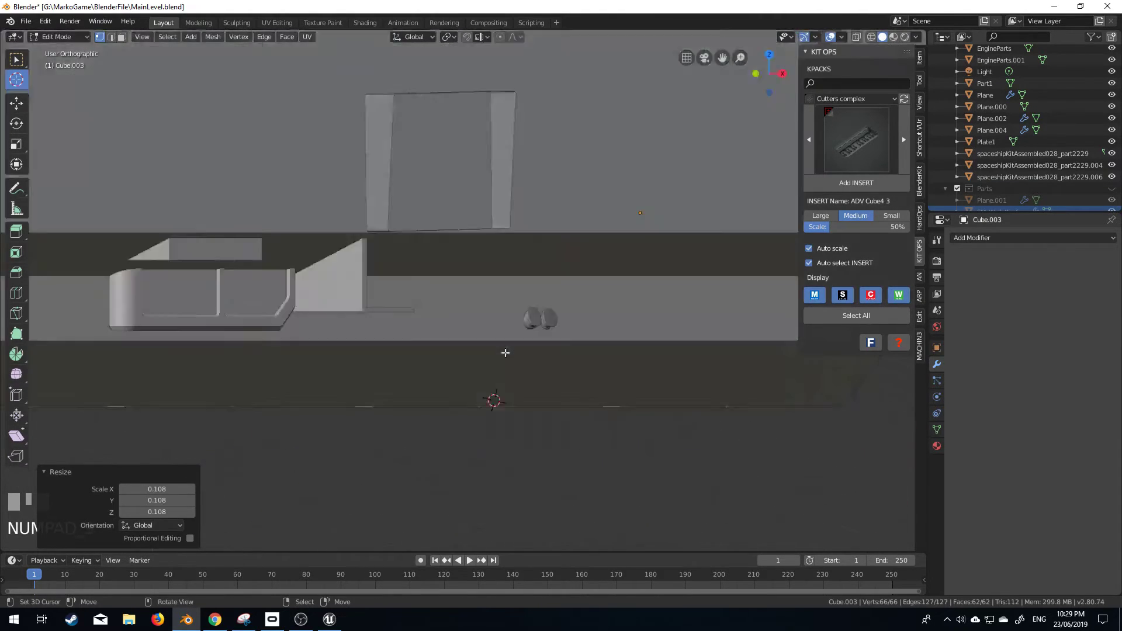
pyautogui.press('KP_3')
pyautogui.press('ctrl+KP_3')
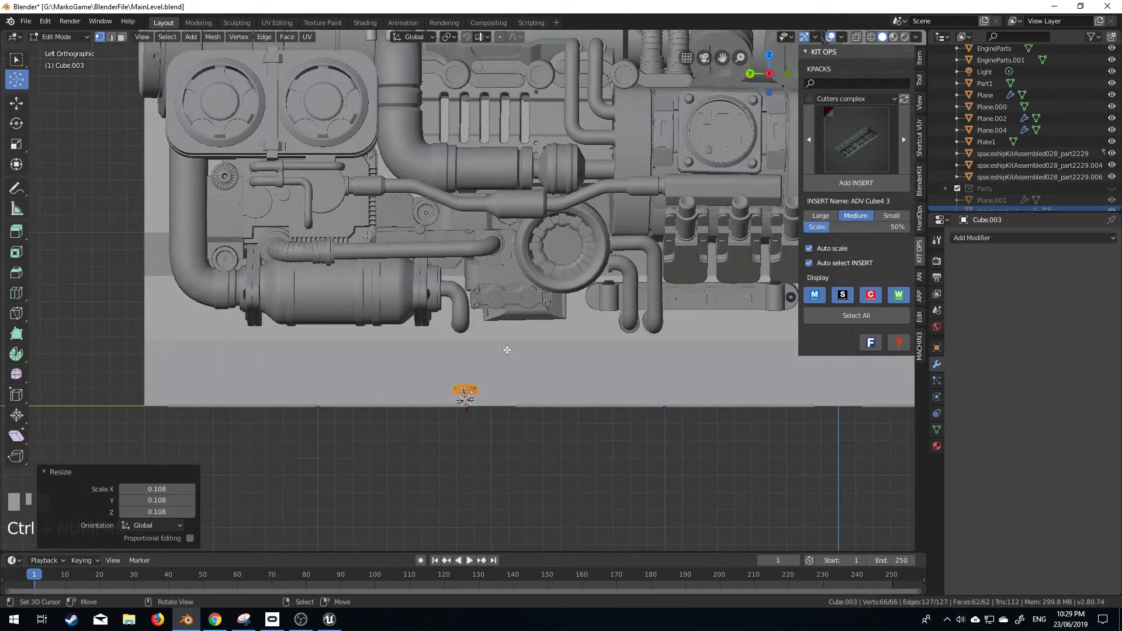
pyautogui.press('g')
pyautogui.click(670, 335)
pyautogui.keyDown('shift'); pyautogui.moveTo(593, 349); pyautogui.dragTo(263, 357, button='middle'); pyautogui.keyUp('shift')
pyautogui.scroll(2, 600, 383)
pyautogui.press('s')
pyautogui.click(436, 373)
pyautogui.press('g')
pyautogui.click(810, 336)
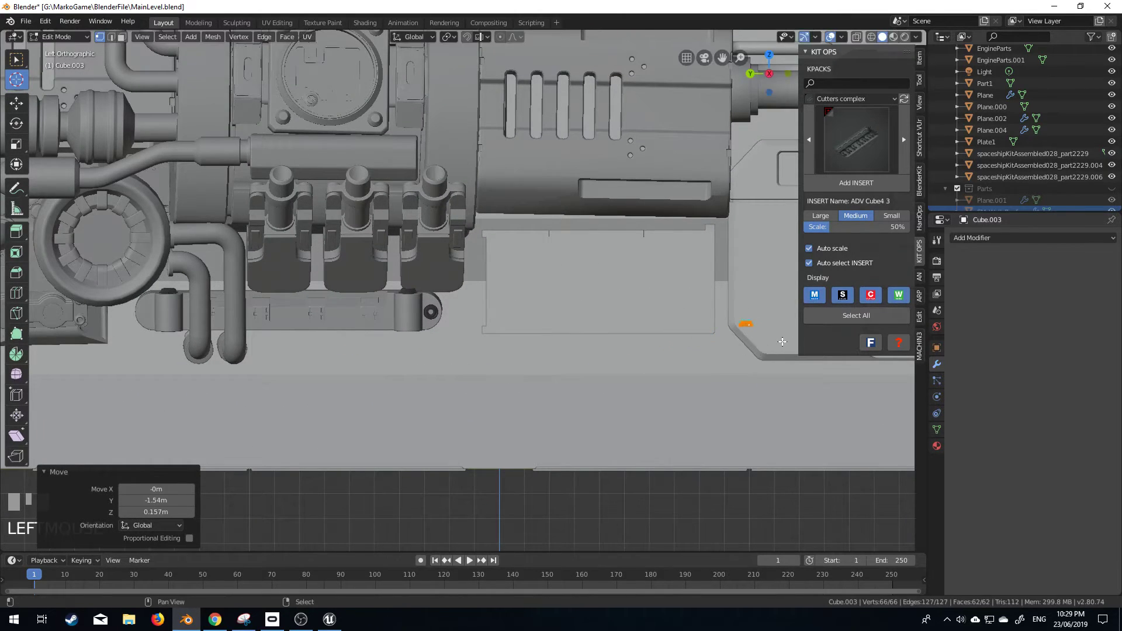
# Scale the bolt down again and move it 0.109 m in Y and -0.0272 m in Z to the plate's lower corner
pyautogui.keyDown('shift'); pyautogui.moveTo(809, 337); pyautogui.dragTo(482, 415, button='middle'); pyautogui.keyUp('shift')
pyautogui.scroll(4, 479, 427)
pyautogui.scroll(1, 479, 426)
pyautogui.keyDown('shift'); pyautogui.moveTo(456, 504); pyautogui.dragTo(484, 363, button='middle'); pyautogui.keyUp('shift')
pyautogui.press('s')
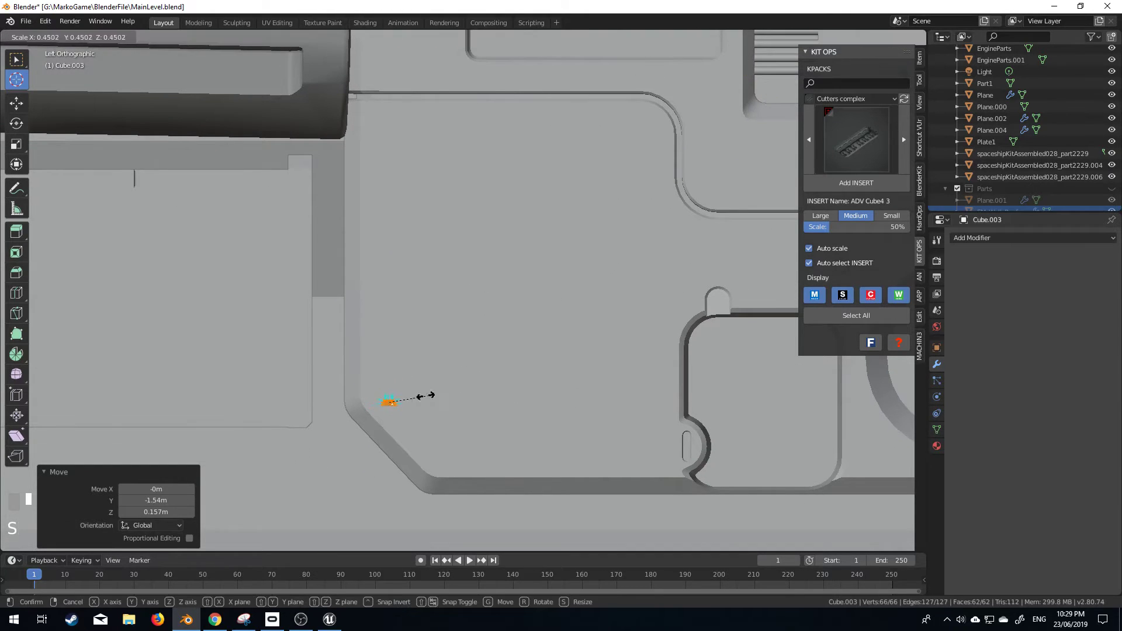
pyautogui.click(423, 403)
pyautogui.press('g')
pyautogui.click(338, 432)
# Rotate the bolt mesh 90° in the view plane and move it 1.03 m along X toward the plate
pyautogui.press('r')
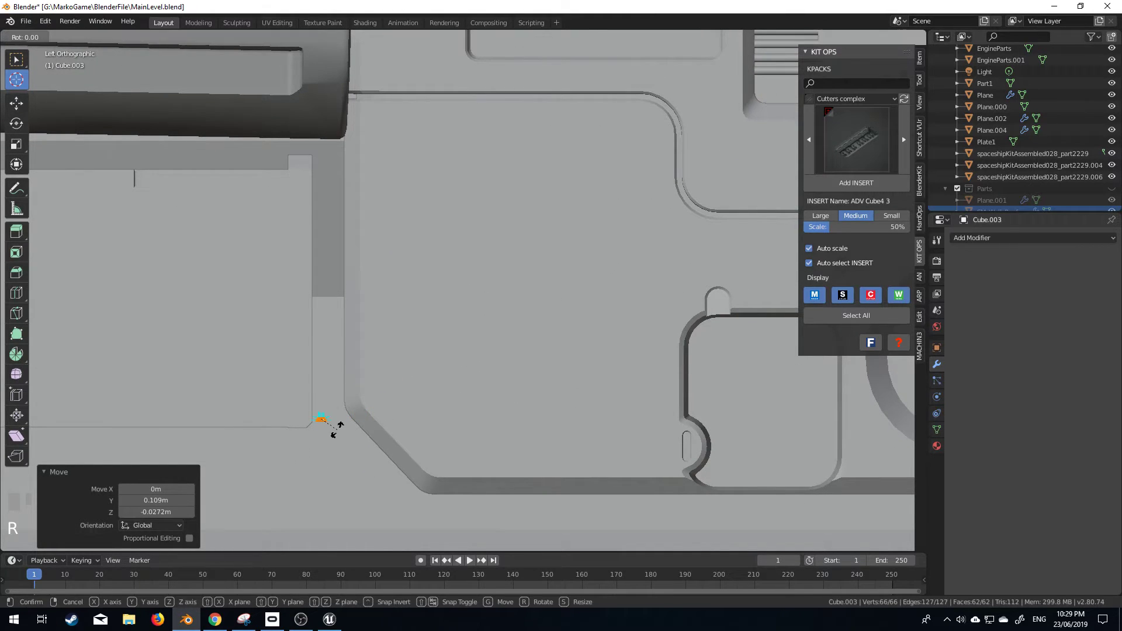
pyautogui.press('Return')
pyautogui.moveTo(370, 421); pyautogui.dragTo(552, 380, button='middle')
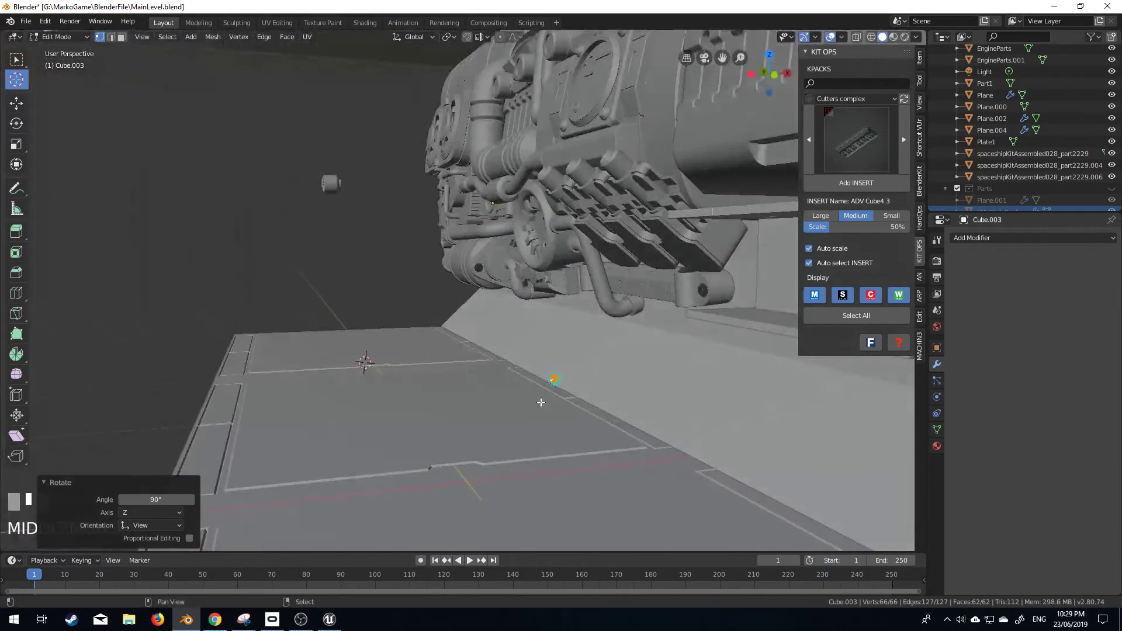
pyautogui.scroll(2, 386, 402)
pyautogui.press('g')
pyautogui.press('x')
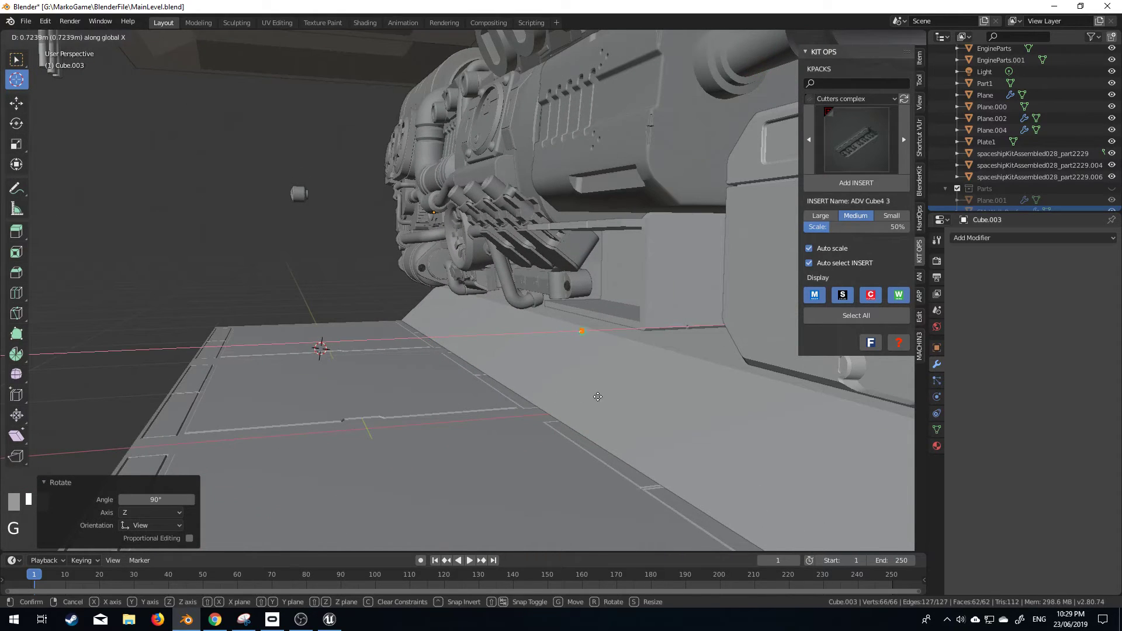
pyautogui.click(663, 388)
# Raise the bolt slightly along Z so it sits above the plate's lower corner edge, and leave mesh editing
pyautogui.moveTo(663, 388); pyautogui.dragTo(681, 356, button='middle')
pyautogui.scroll(4, 646, 389)
pyautogui.scroll(2, 426, 319)
pyautogui.keyDown('shift'); pyautogui.moveTo(647, 388); pyautogui.dragTo(526, 387, button='middle'); pyautogui.keyUp('shift')
pyautogui.press('KP_5')
pyautogui.scroll(-5, 606, 384)
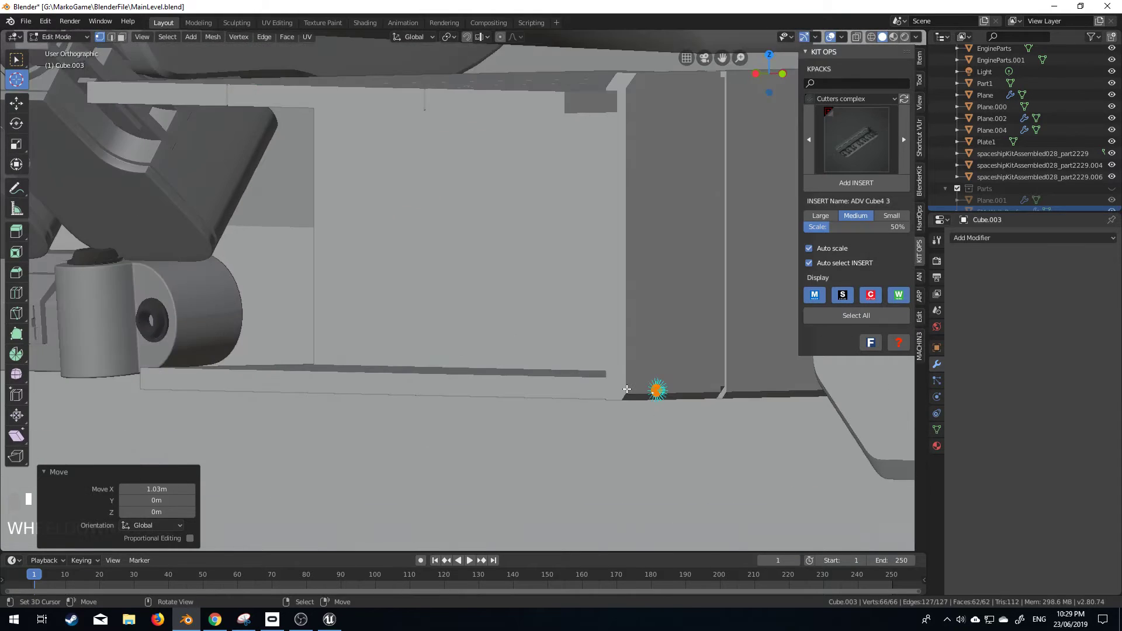
pyautogui.keyDown('shift'); pyautogui.moveTo(626, 390); pyautogui.dragTo(560, 376, button='middle'); pyautogui.keyUp('shift')
pyautogui.scroll(1, 635, 436)
pyautogui.press('g')
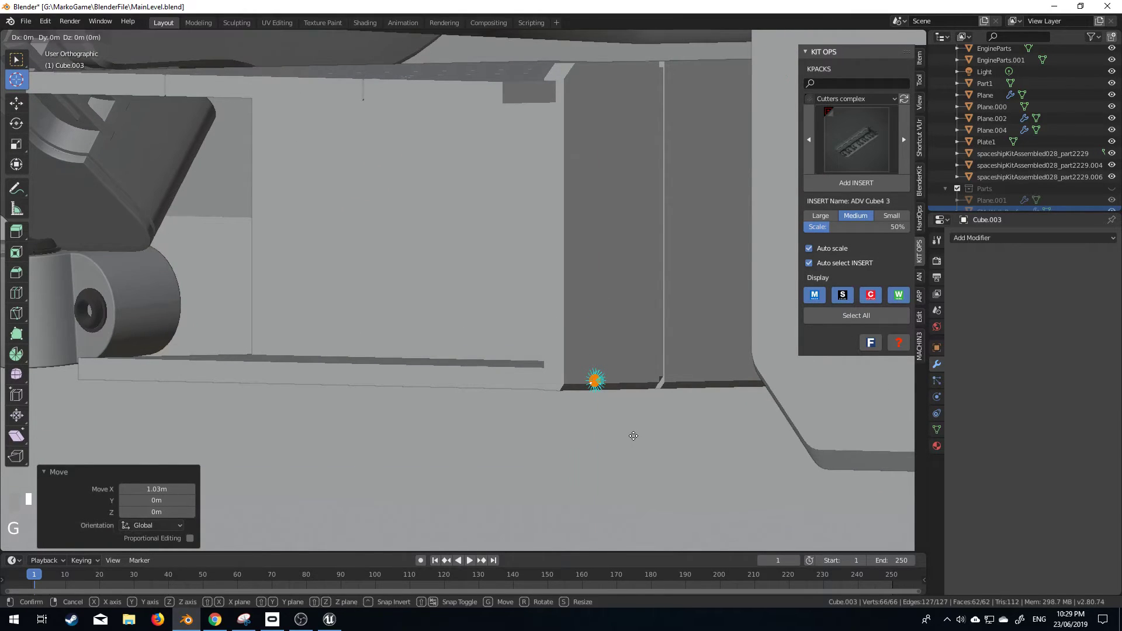
pyautogui.press('z')
pyautogui.click(632, 429)
pyautogui.press('Tab')
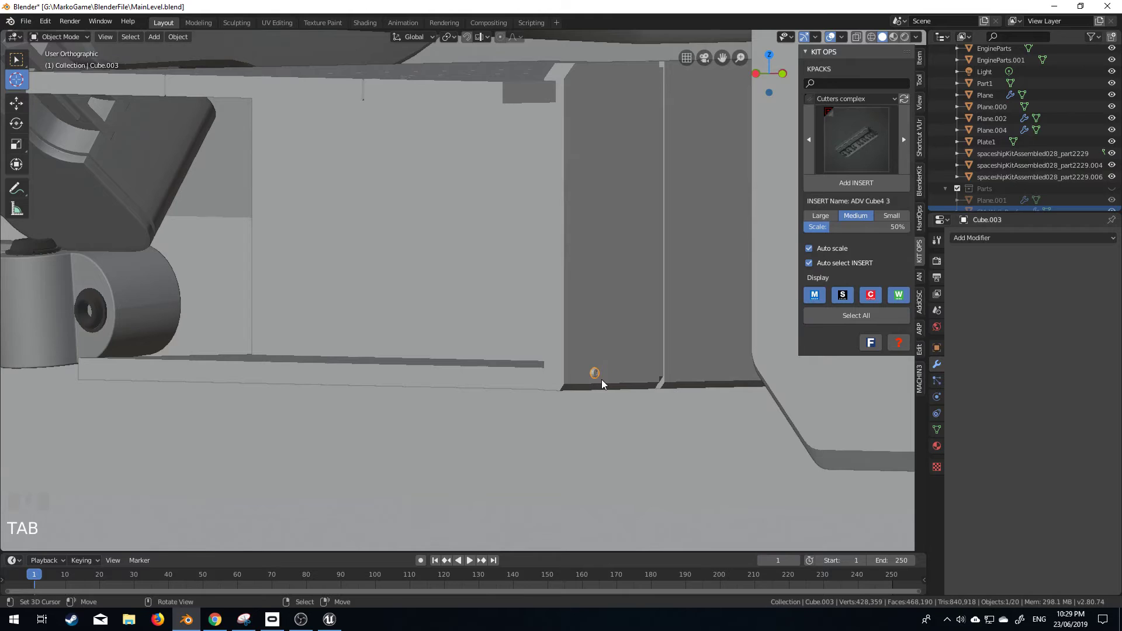
# Select the bolt's outer edge loop in its mesh and snap the 3D cursor to that selection
pyautogui.press('Tab')
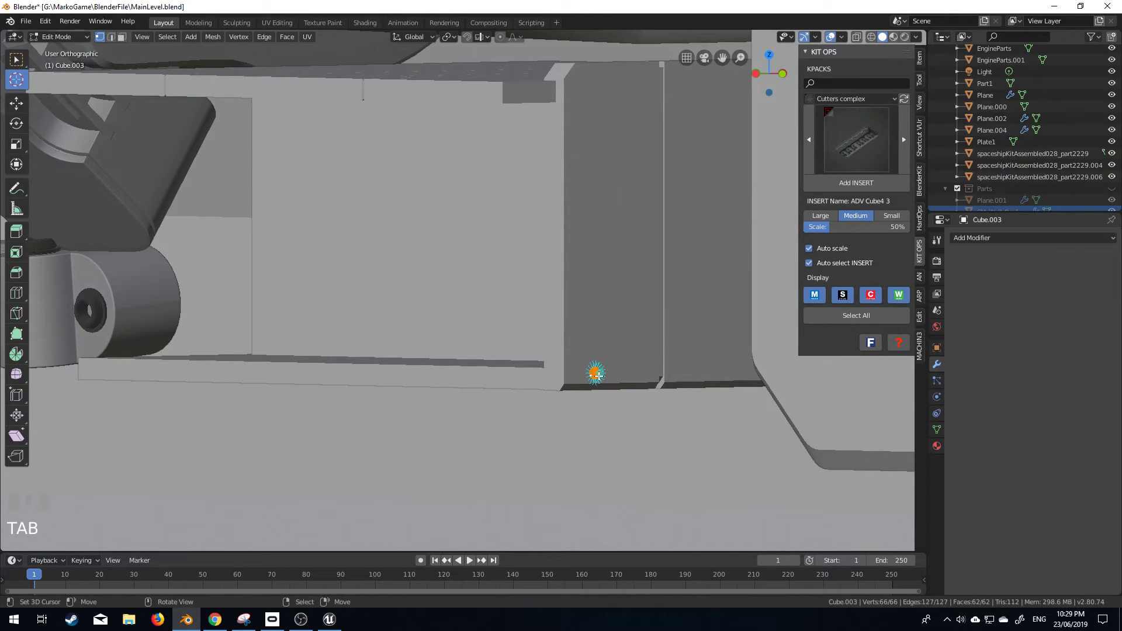
pyautogui.keyDown('shift'); pyautogui.scroll(1, 600, 376); pyautogui.keyUp('shift')
pyautogui.keyDown('shift'); pyautogui.moveTo(599, 376); pyautogui.dragTo(405, 370, button='middle'); pyautogui.keyUp('shift')
pyautogui.scroll(3, 466, 394)
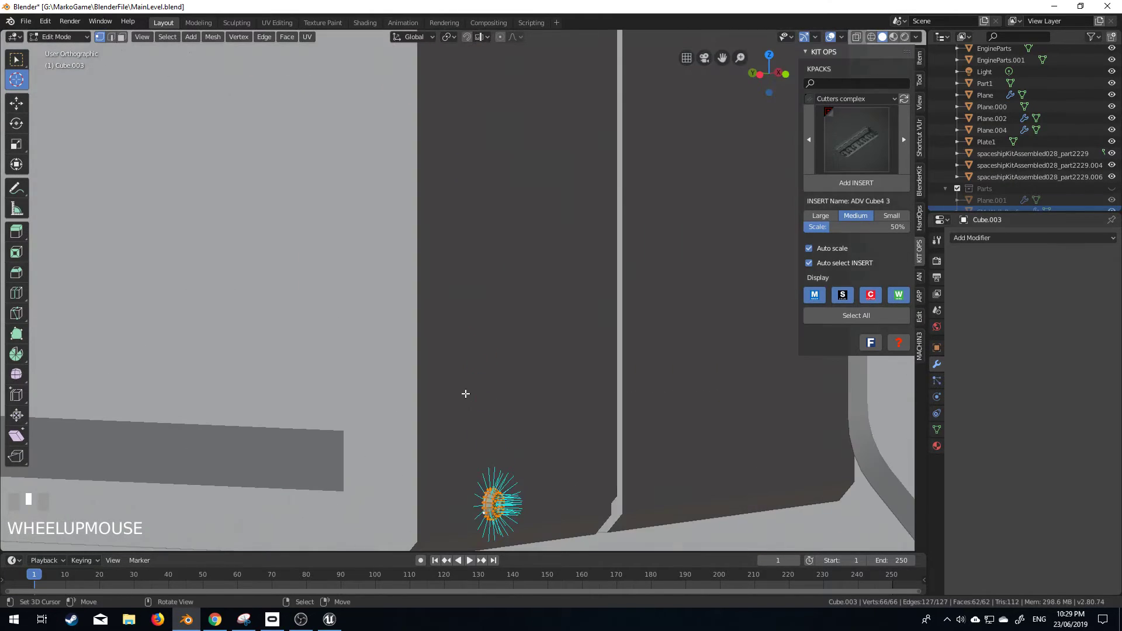
pyautogui.keyDown('alt'); pyautogui.rightClick(475, 500); pyautogui.keyUp('alt')
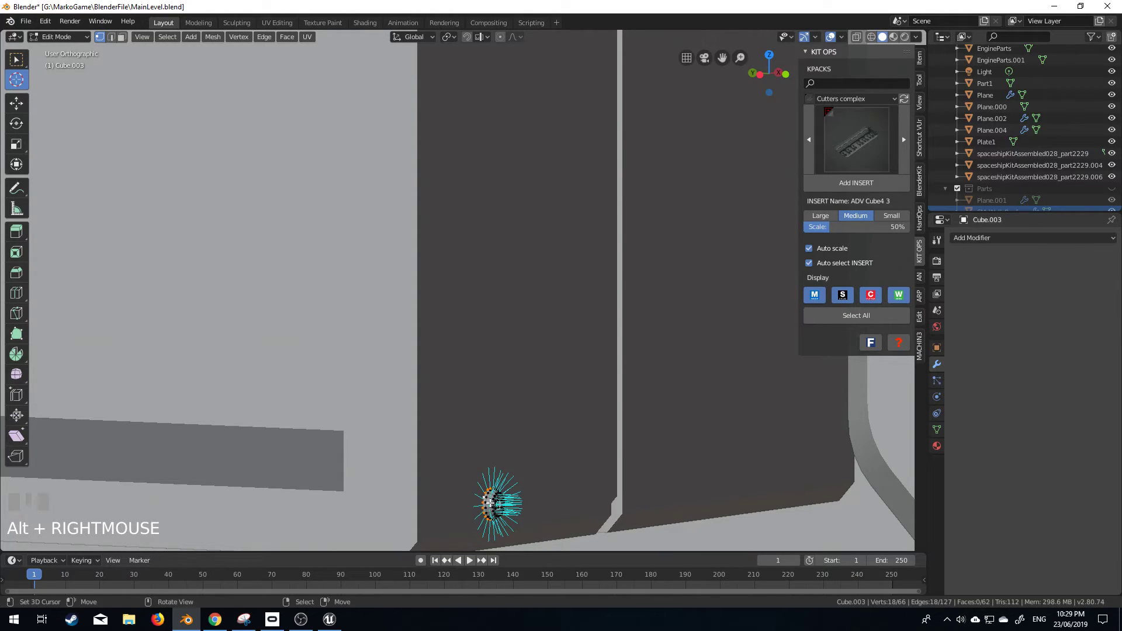
pyautogui.hotkey('shift', 's')
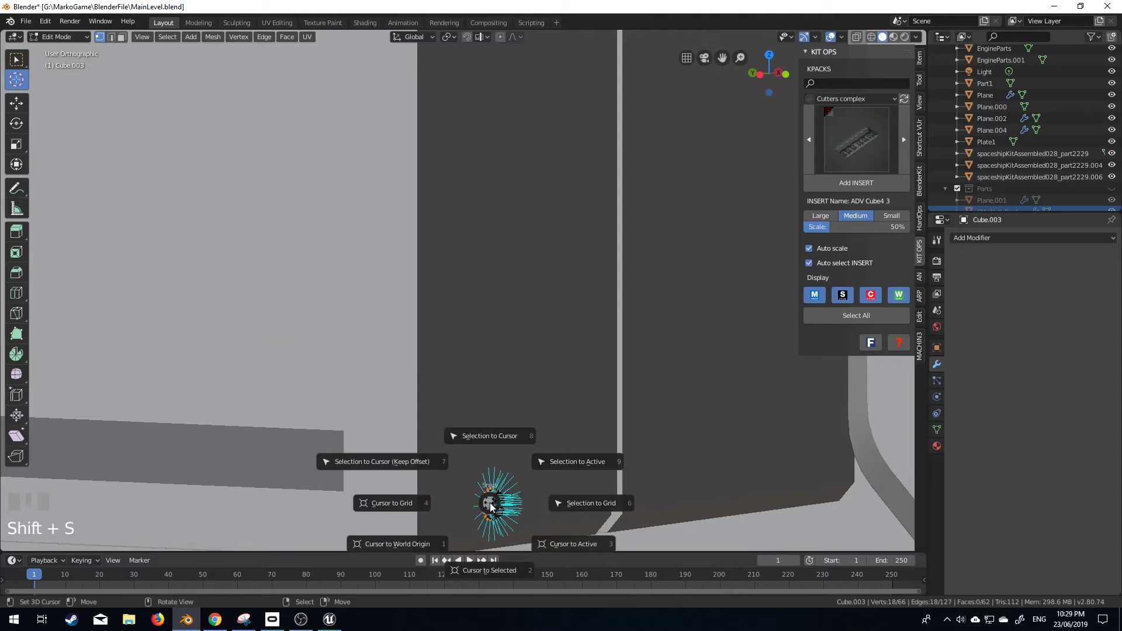
pyautogui.click(494, 574)
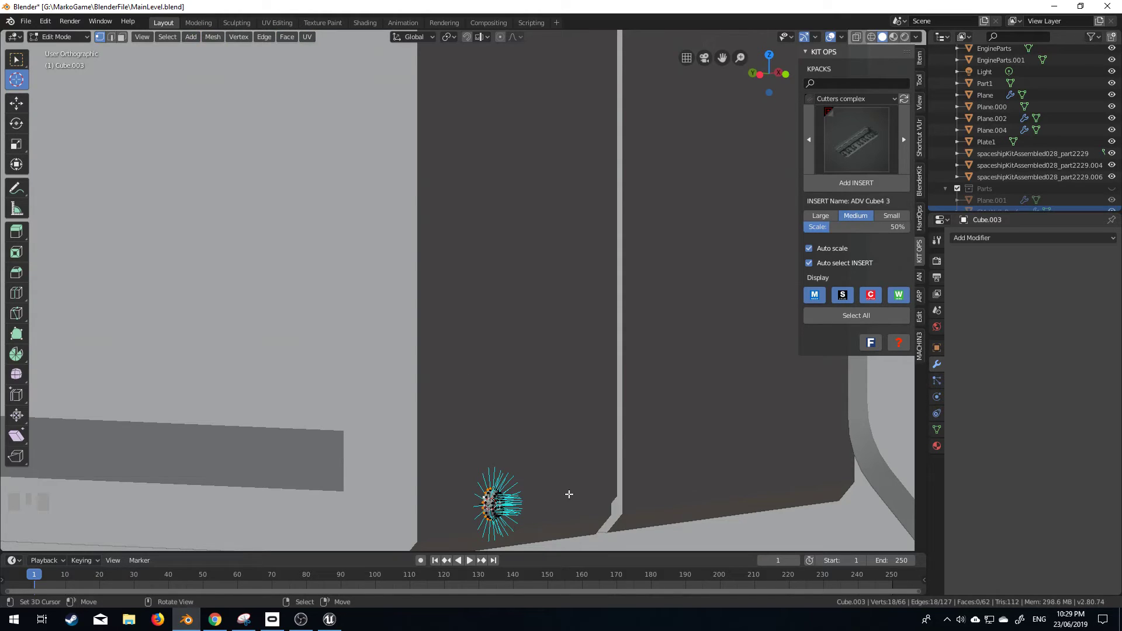
# Set the bolt object's origin to the 3D cursor
pyautogui.press('Tab')
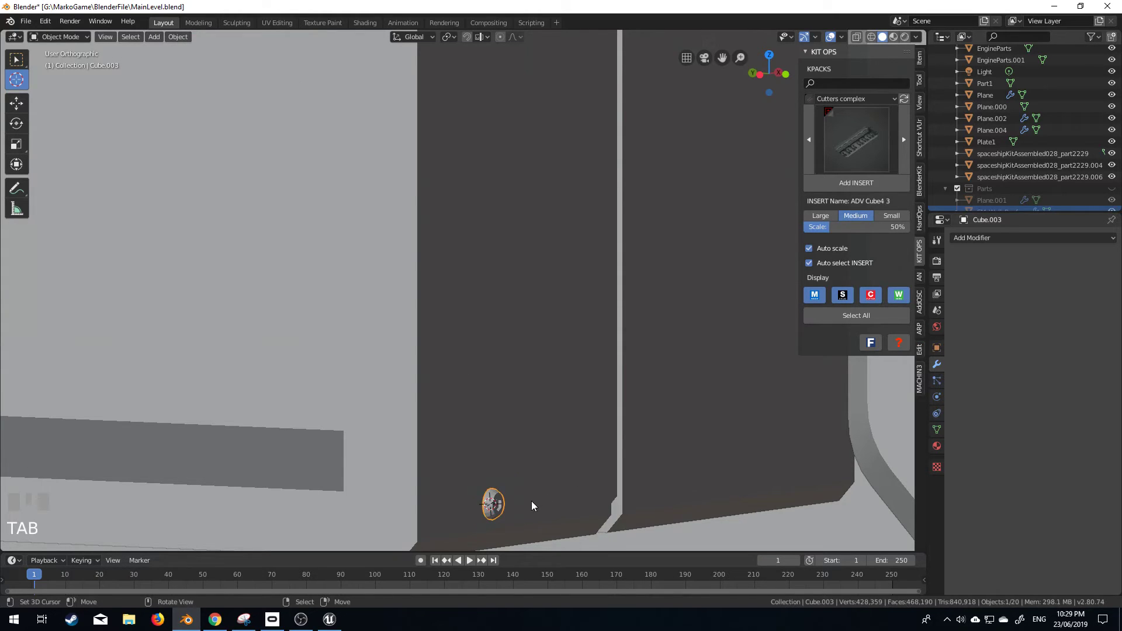
pyautogui.click(177, 37)
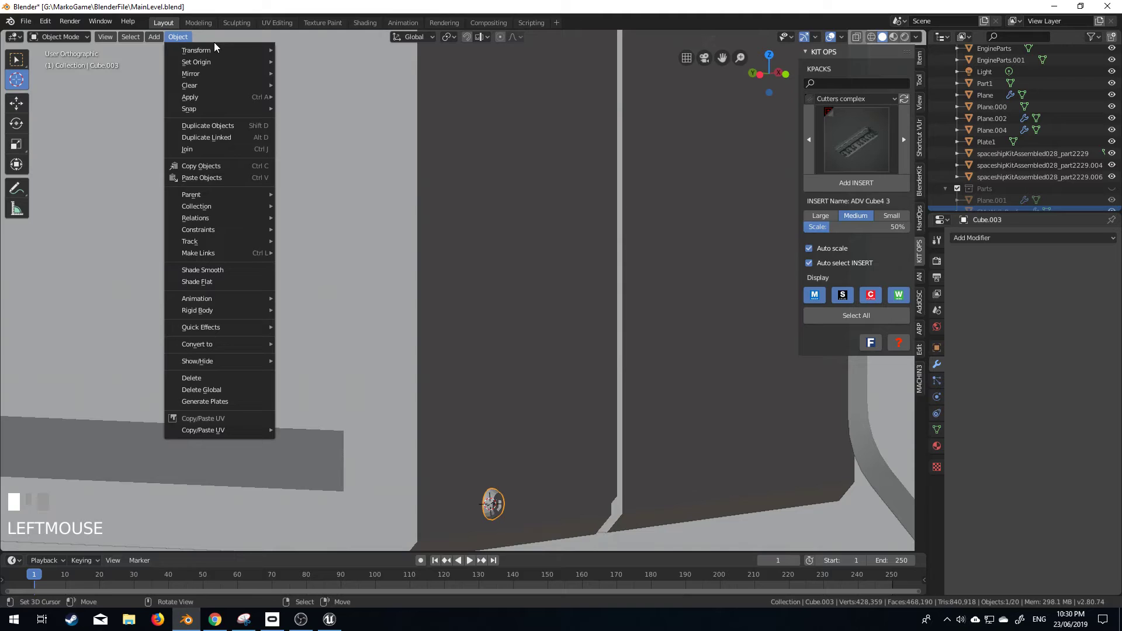
pyautogui.moveTo(219, 61)
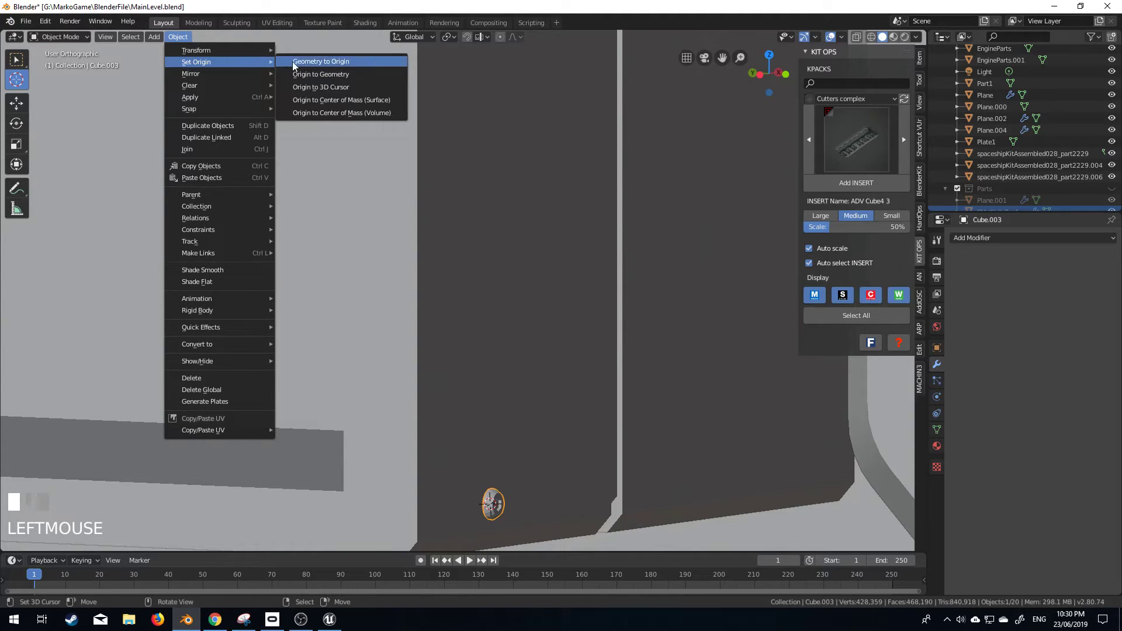
pyautogui.click(320, 87)
# Shade the bolt object smooth
pyautogui.moveTo(439, 348); pyautogui.dragTo(475, 384, button='middle')
pyautogui.scroll(-3, 642, 449)
pyautogui.keyDown('ctrl'); pyautogui.moveTo(642, 449); pyautogui.dragTo(560, 386, button='middle'); pyautogui.keyUp('ctrl')
pyautogui.keyDown('shift'); pyautogui.moveTo(691, 464); pyautogui.dragTo(388, 287, button='middle'); pyautogui.keyUp('shift')
pyautogui.scroll(2, 542, 405)
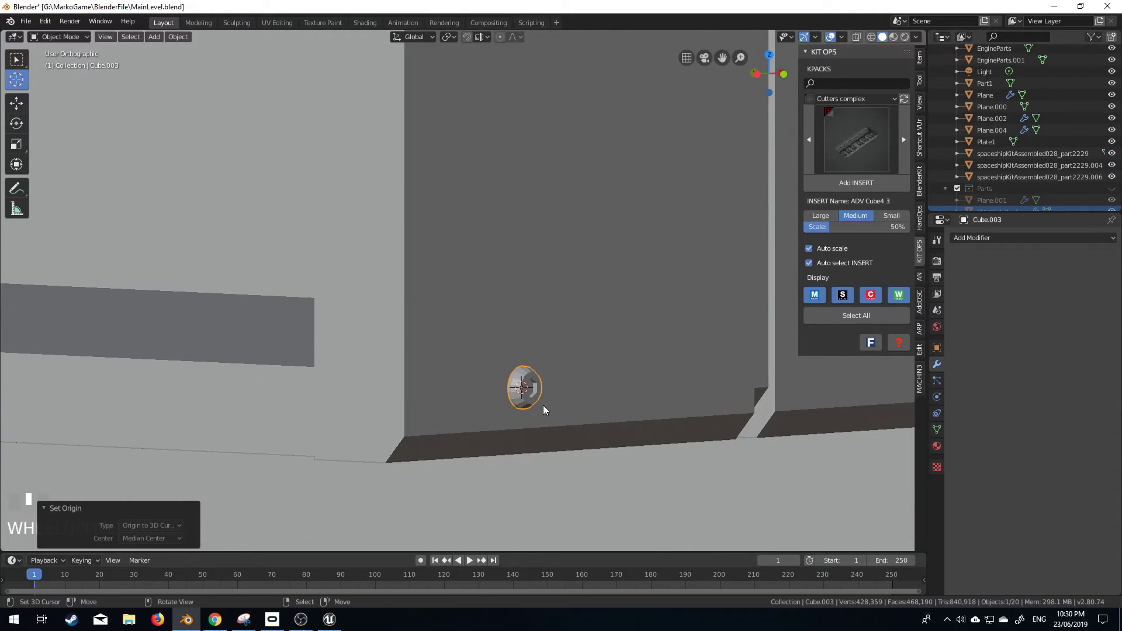
pyautogui.press('Tab')
pyautogui.press('Tab')
pyautogui.press('space')
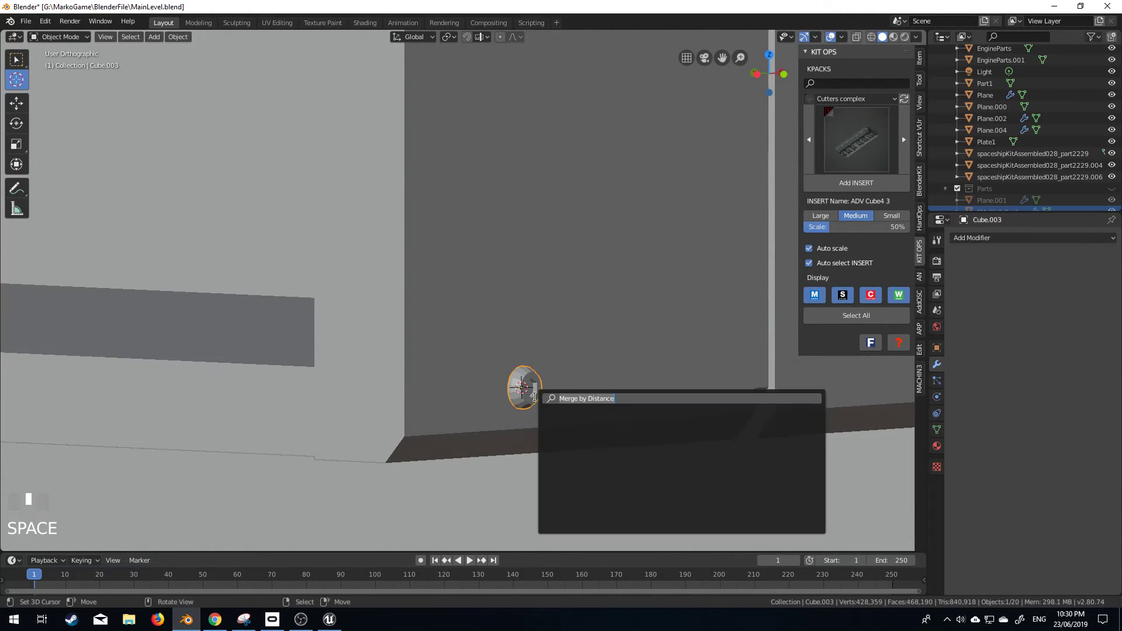
pyautogui.write('smooth')
pyautogui.press('Return')
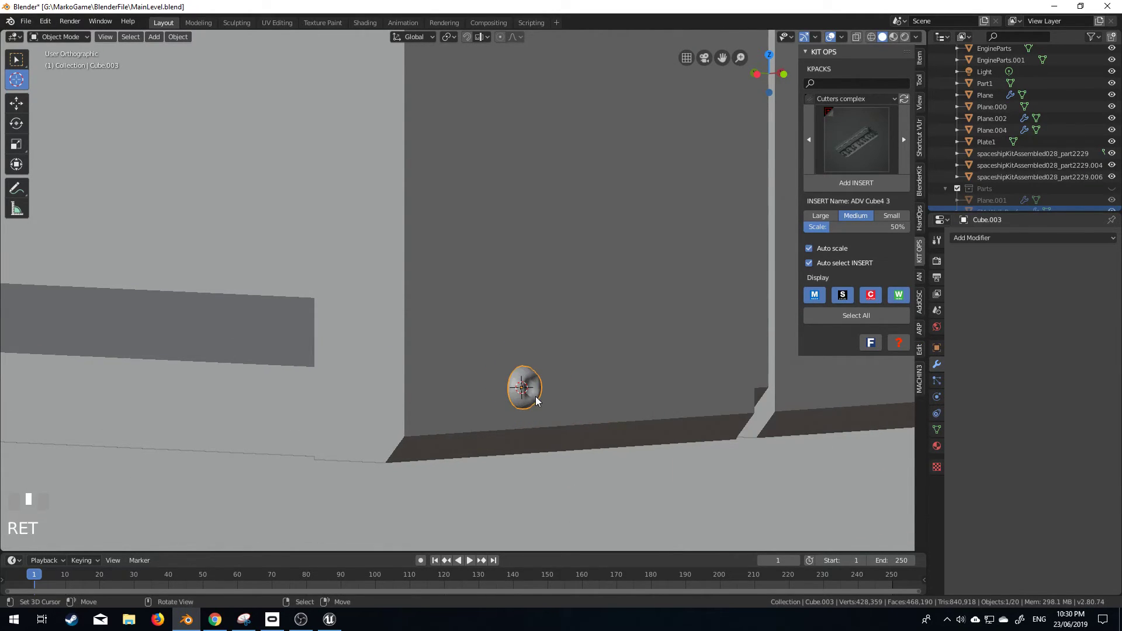
pyautogui.rightClick(537, 397)
# Enable Auto Smooth for the bolt's normals
pyautogui.click(937, 430)
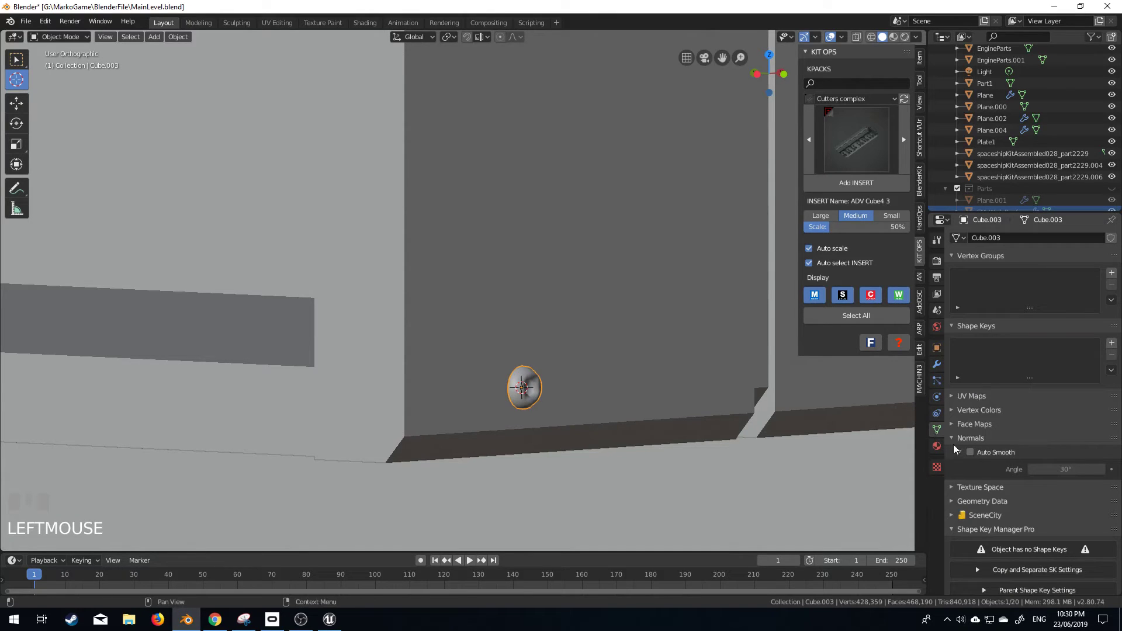
pyautogui.click(971, 452)
pyautogui.scroll(1, 564, 397)
pyautogui.scroll(-1, 559, 408)
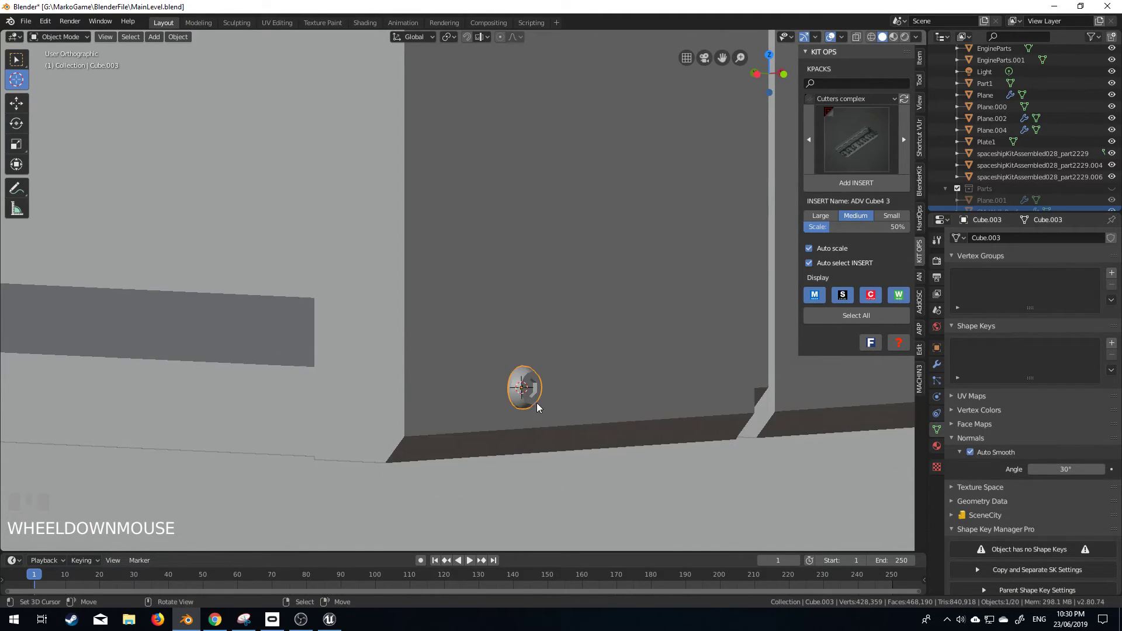
pyautogui.press('Tab')
pyautogui.moveTo(524, 398); pyautogui.dragTo(447, 370, button='middle')
pyautogui.press('g')
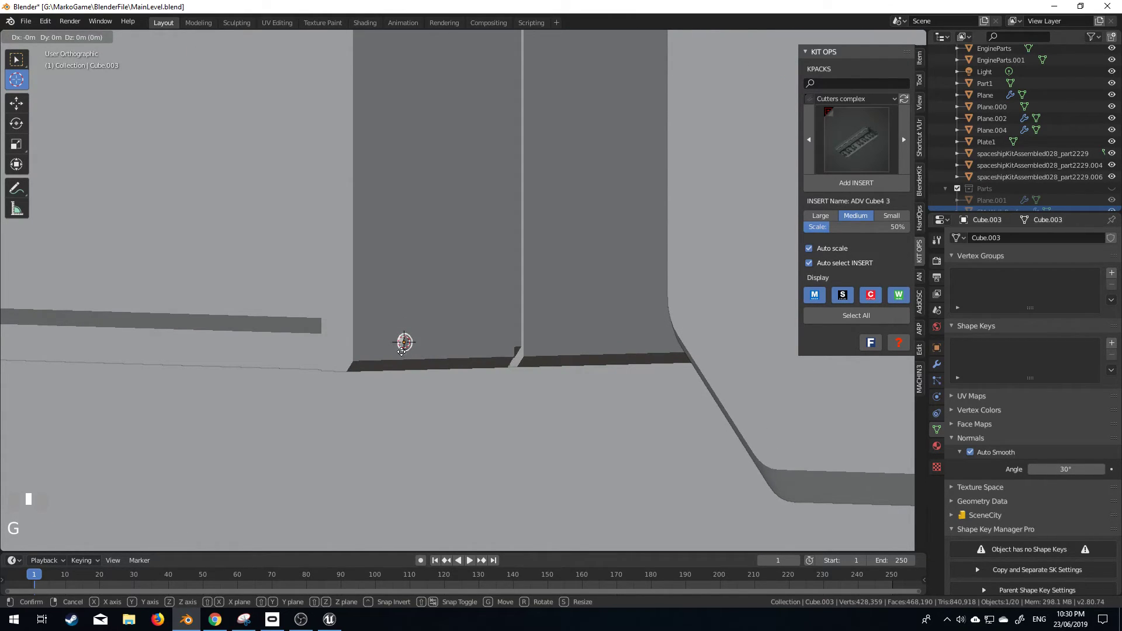
pyautogui.rightClick(426, 345)
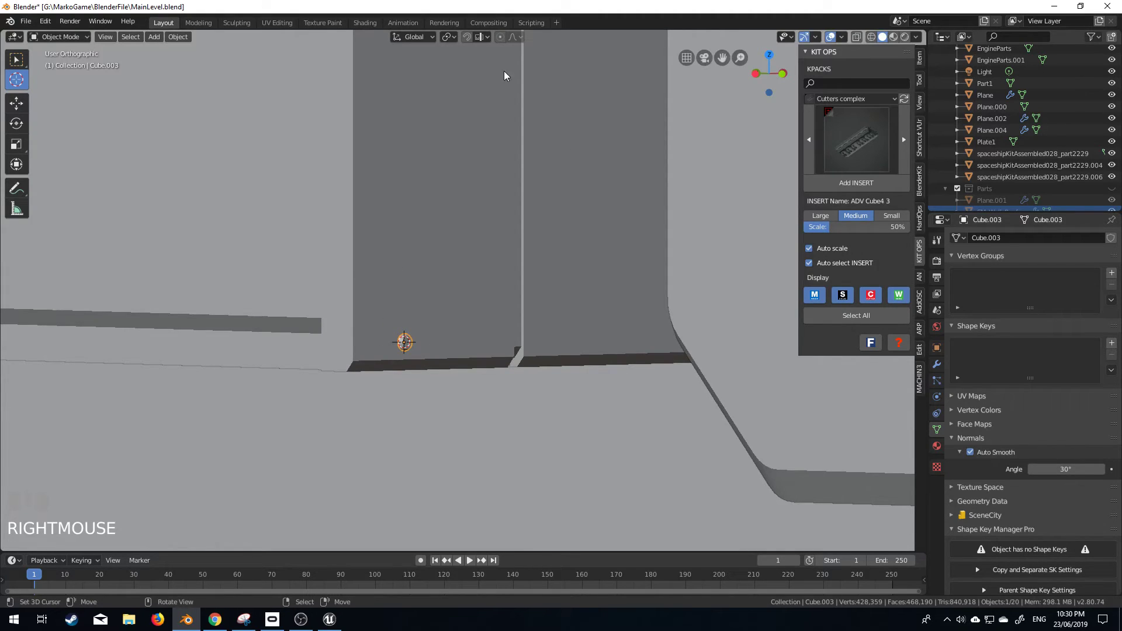
pyautogui.click(483, 38)
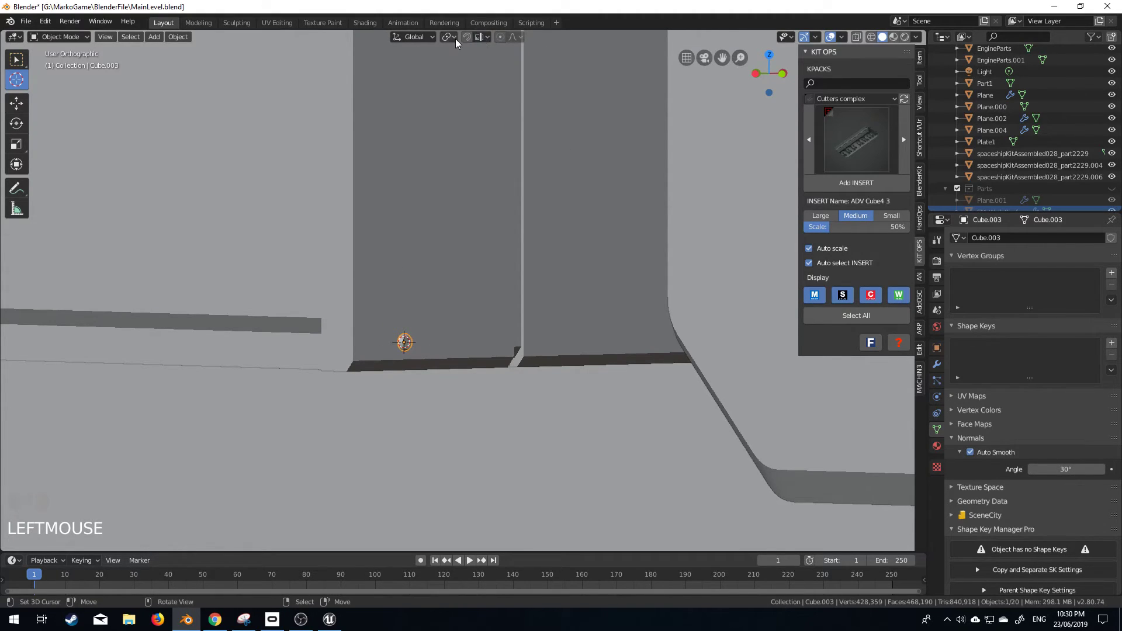
pyautogui.moveTo(413, 349); pyautogui.dragTo(394, 350, button='middle')
pyautogui.scroll(-3, 656, 354)
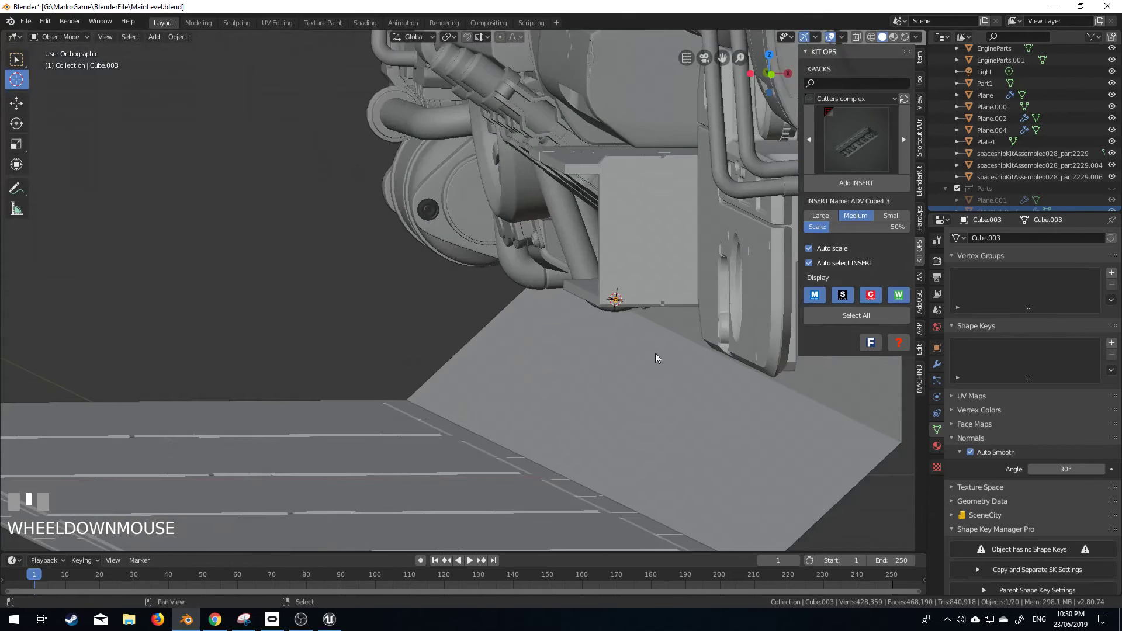
pyautogui.scroll(3, 531, 374)
pyautogui.keyDown('shift'); pyautogui.moveTo(531, 374); pyautogui.dragTo(514, 399, button='middle'); pyautogui.keyUp('shift')
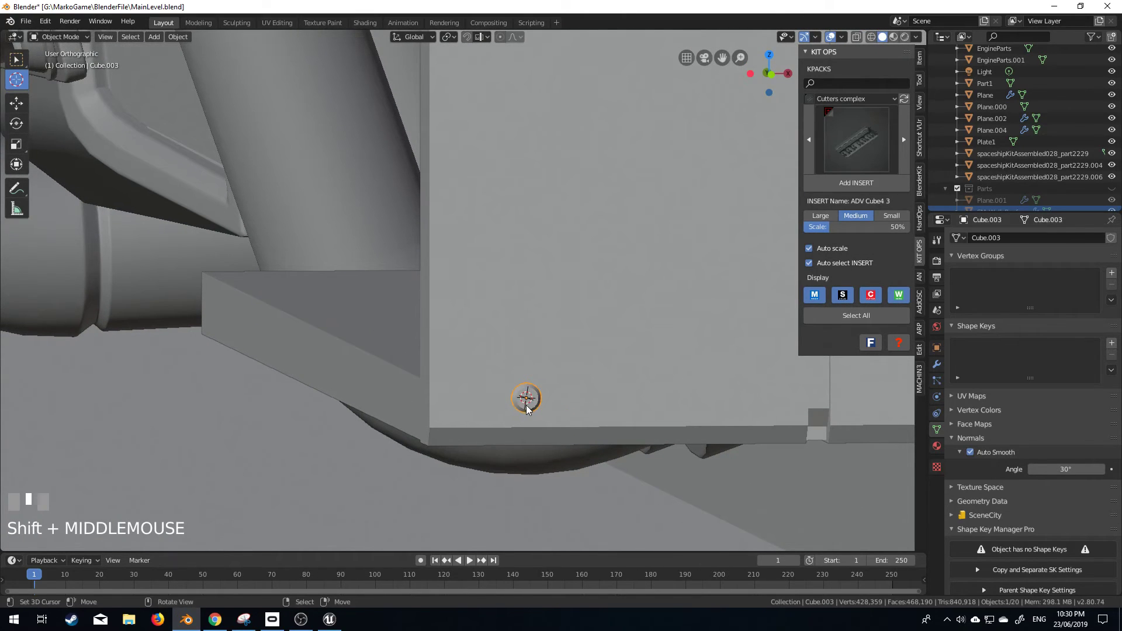
pyautogui.press('g')
pyautogui.rightClick(565, 402)
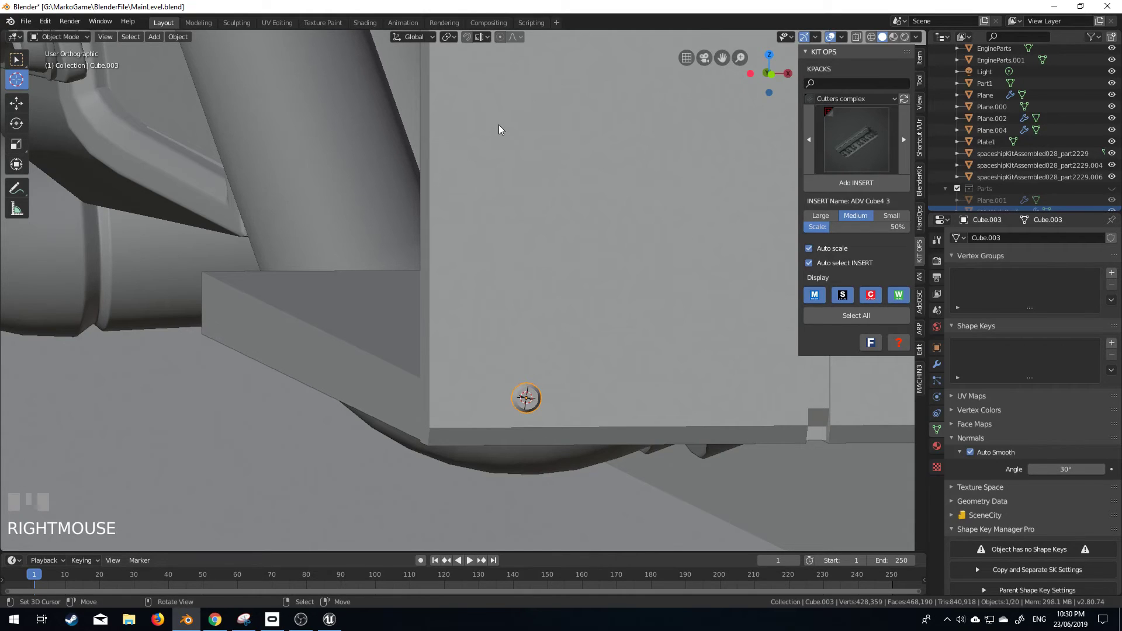
pyautogui.click(486, 37)
pyautogui.click(486, 37)
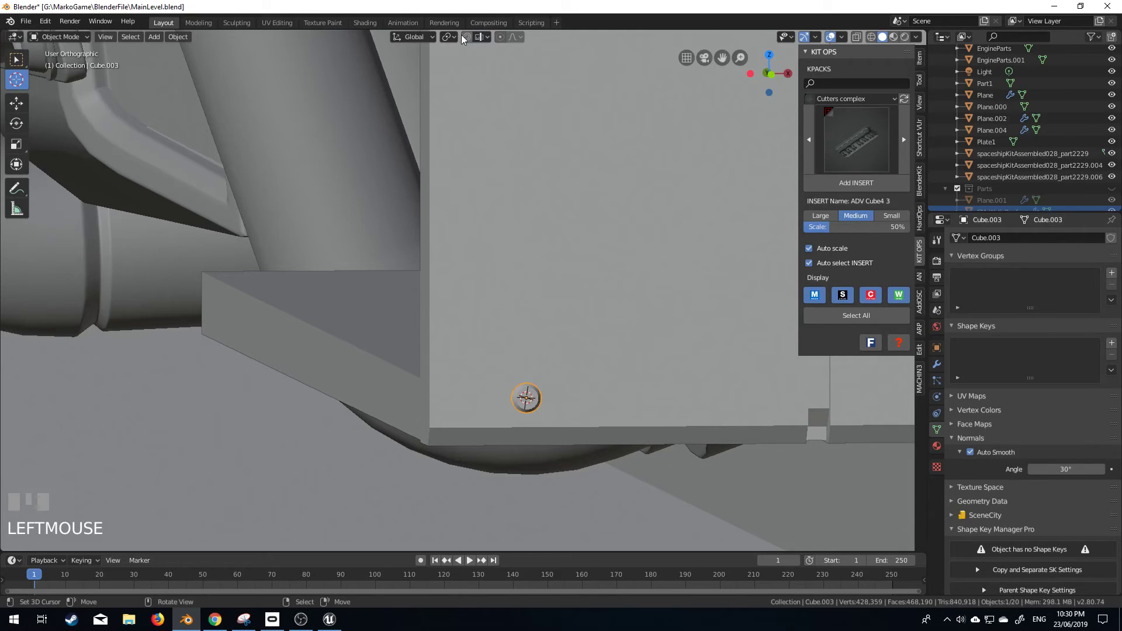
pyautogui.click(458, 36)
pyautogui.click(458, 36)
# Move the bolt 0.0137 m along Y toward the grooved plate's face
pyautogui.moveTo(526, 363); pyautogui.dragTo(360, 335, button='middle')
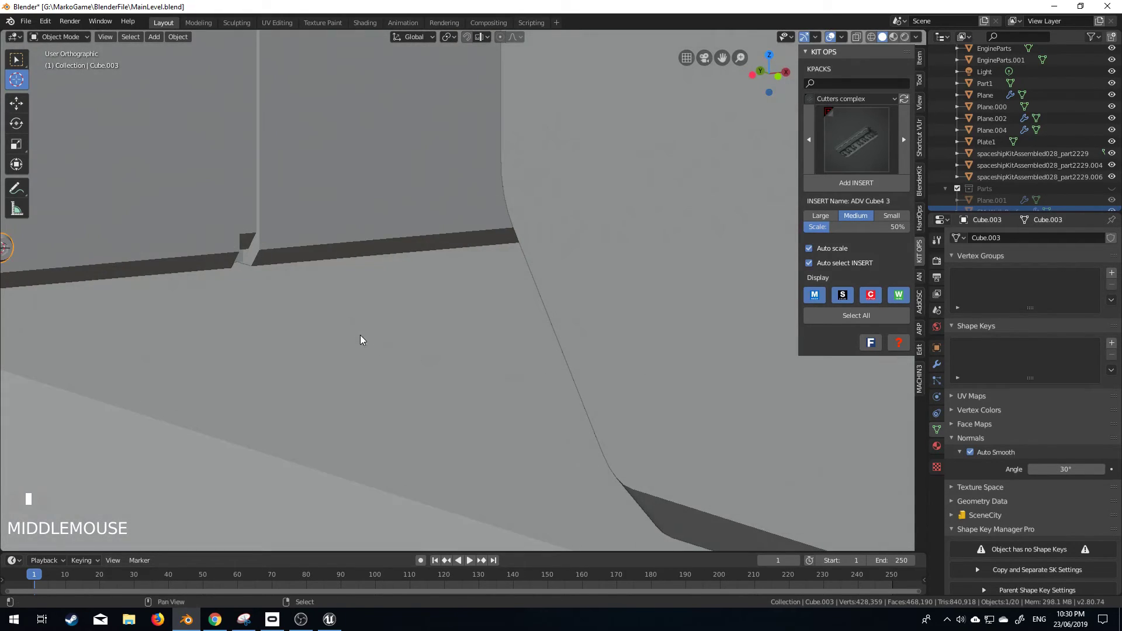
pyautogui.scroll(-2, 397, 328)
pyautogui.scroll(2, 538, 357)
pyautogui.press('g')
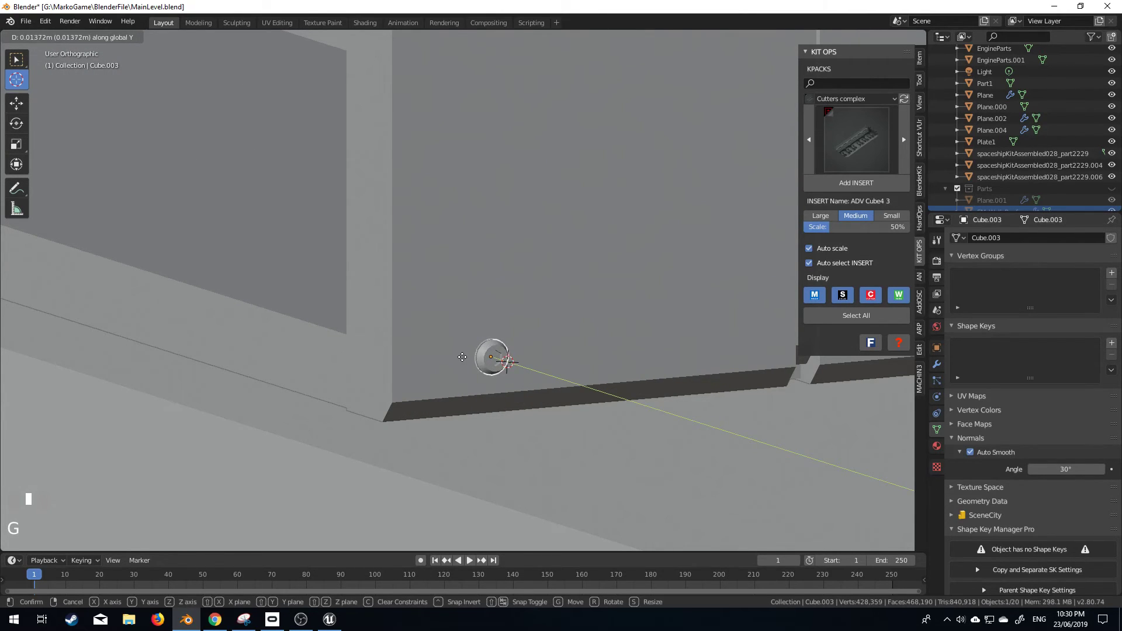
pyautogui.keyDown('shift'); pyautogui.click(459, 361); pyautogui.keyUp('shift')
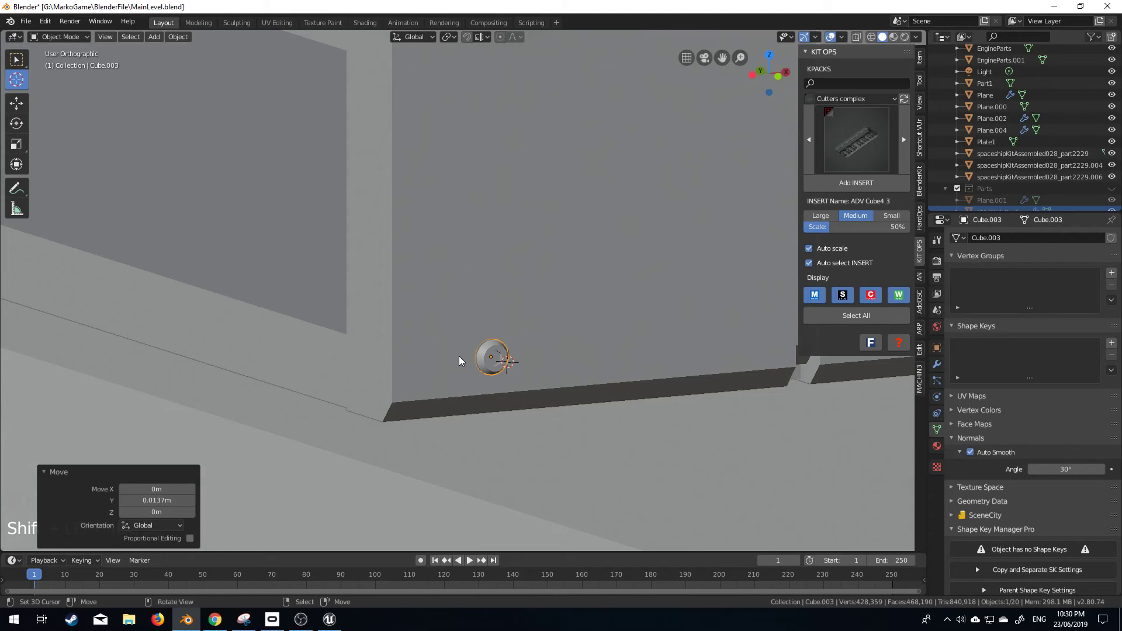
# Shift the bolt about -0.022 m along X and -0.00199 m along Z, closer to the plate's lower corner
pyautogui.press('g')
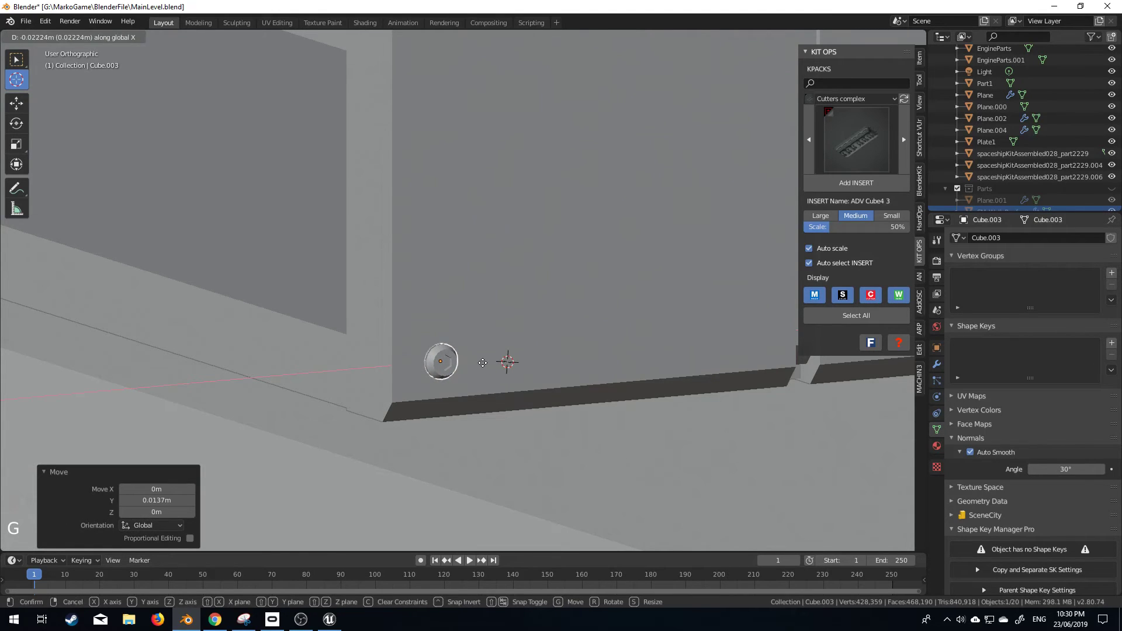
pyautogui.click(485, 367)
pyautogui.press('g')
pyautogui.press('z')
pyautogui.click(516, 396)
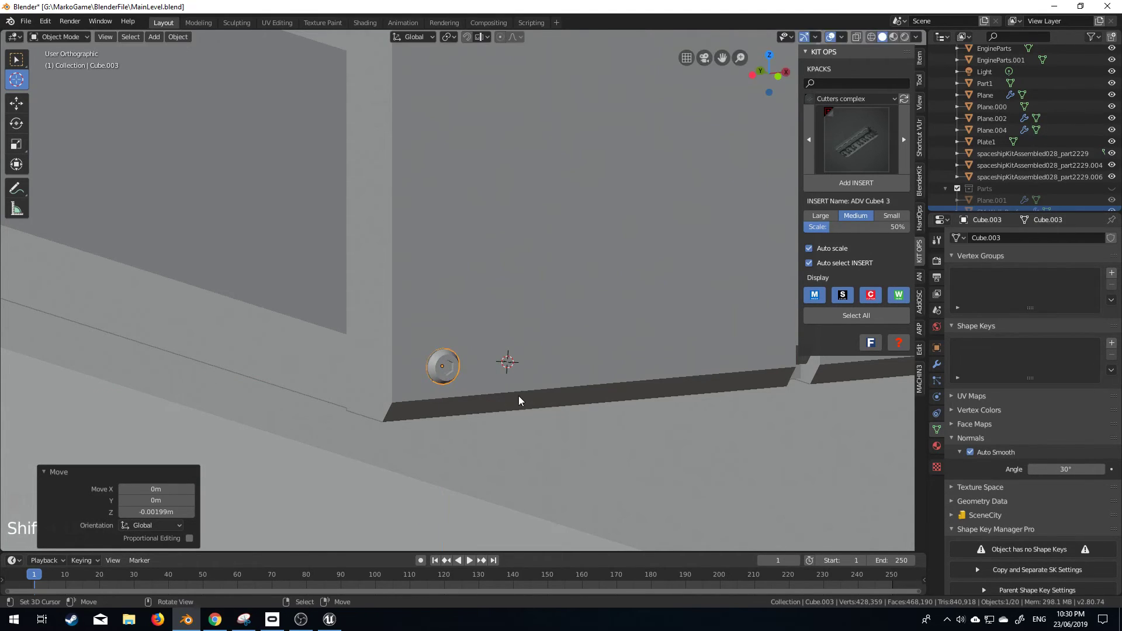
# Duplicate the bolt 0.382 m up along Z to the plate's upper corner
pyautogui.scroll(-3, 505, 398)
pyautogui.scroll(2, 480, 385)
pyautogui.hotkey('shift', 'd')
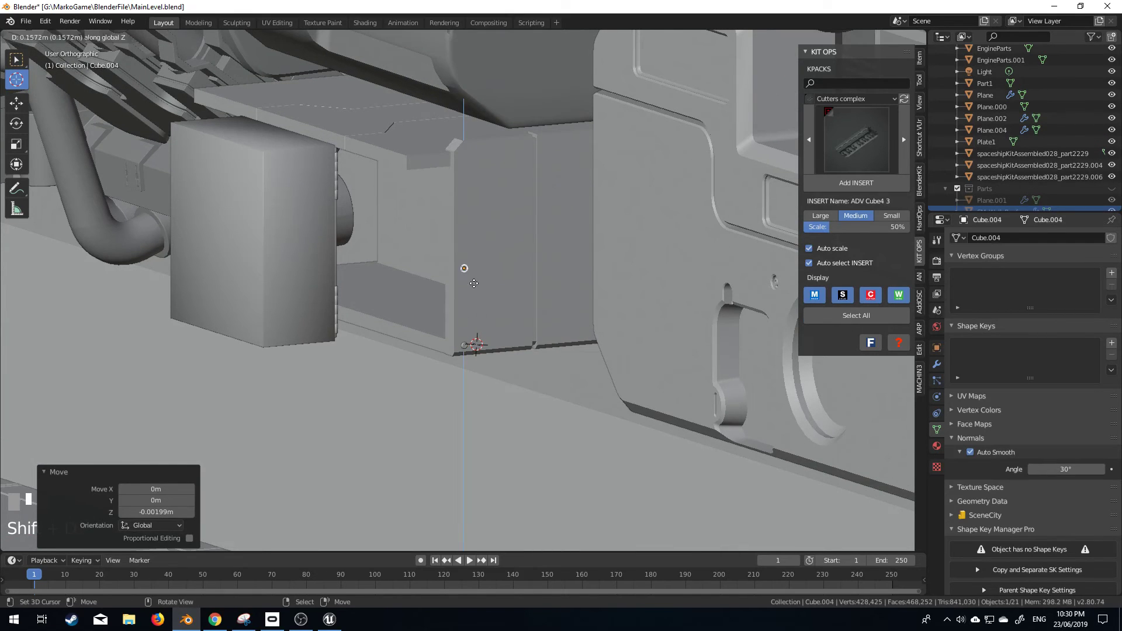
pyautogui.press('z')
pyautogui.click(455, 478)
pyautogui.scroll(3, 458, 495)
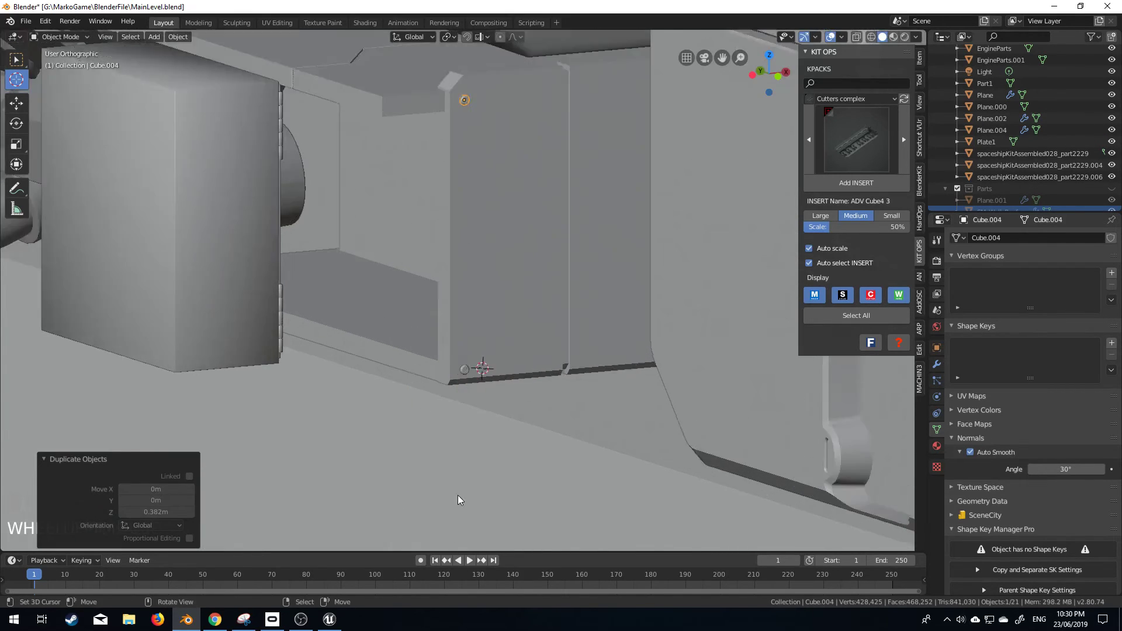
# Duplicate the upper and lower bolts together 0.198 m along X, across the plate's groove
pyautogui.scroll(-3, 471, 437)
pyautogui.hotkey('shift', 'd')
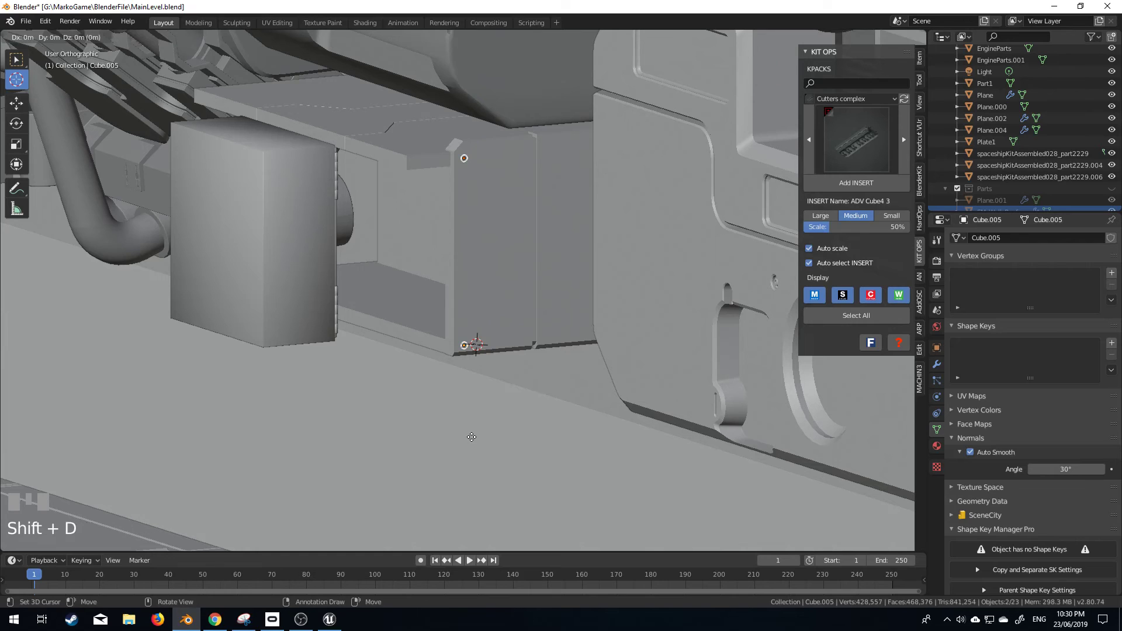
pyautogui.press('x')
pyautogui.click(557, 429)
pyautogui.scroll(-4, 444, 454)
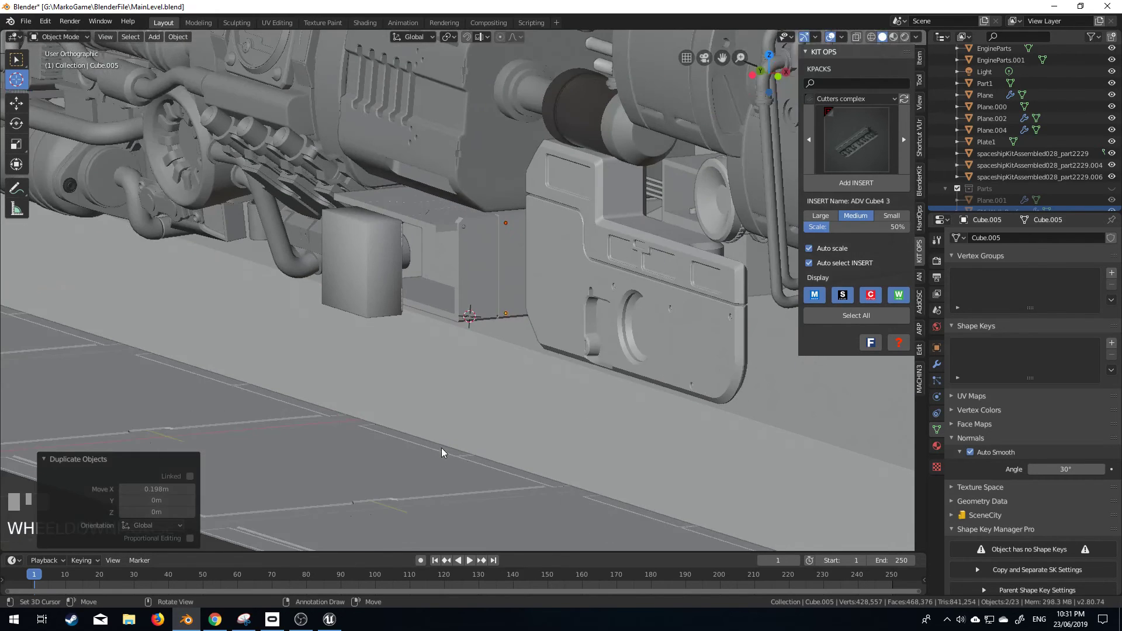
pyautogui.press('Tab')
pyautogui.moveTo(406, 364)
pyautogui.mouseDown(button='middle')
pyautogui.moveTo(437, 373)
pyautogui.moveTo(421, 361)
pyautogui.mouseUp(button='middle')
pyautogui.press('Tab')
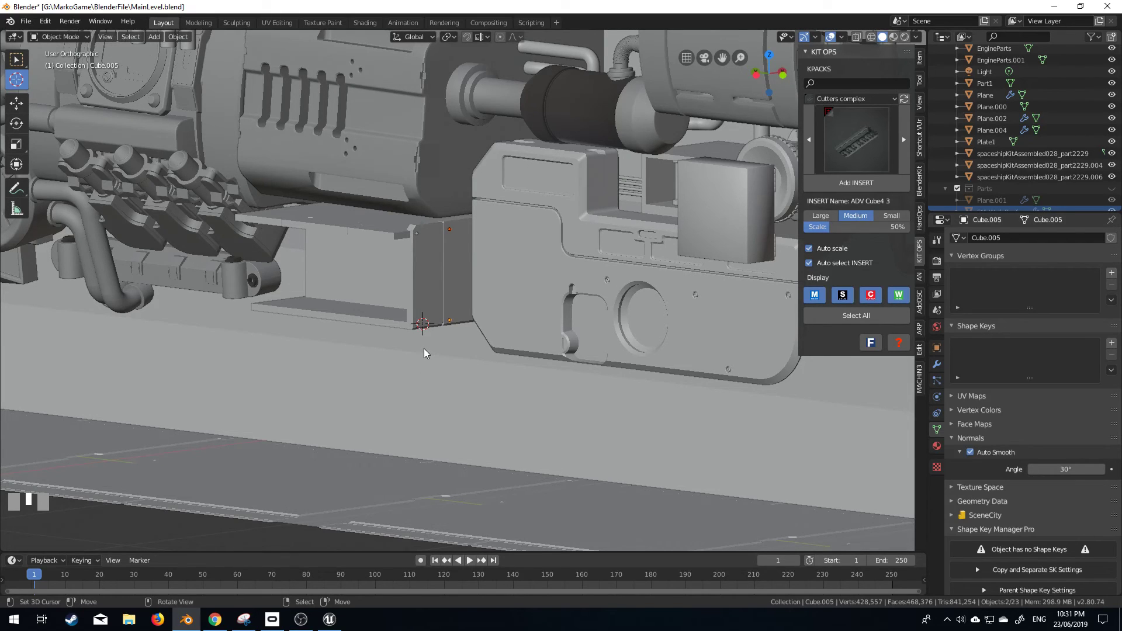
# Join the four corner bolts on the grooved end plate with the shelf-like box into a single object
pyautogui.scroll(3, 424, 348)
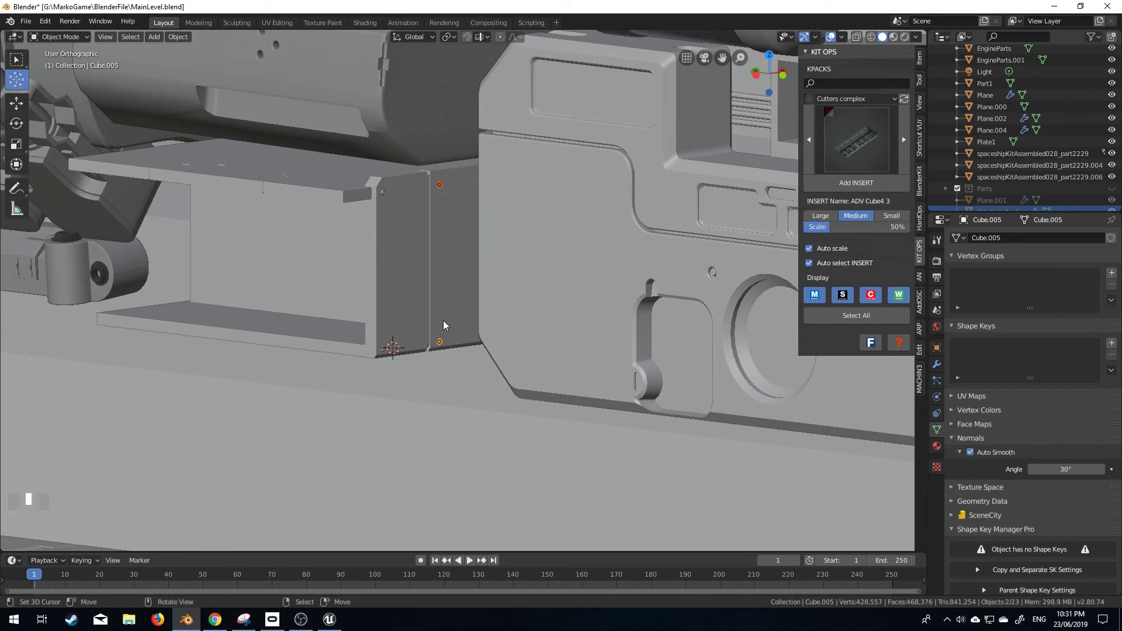
pyautogui.keyDown('shift'); pyautogui.rightClick(380, 242); pyautogui.keyUp('shift')
pyautogui.rightClick(383, 192)
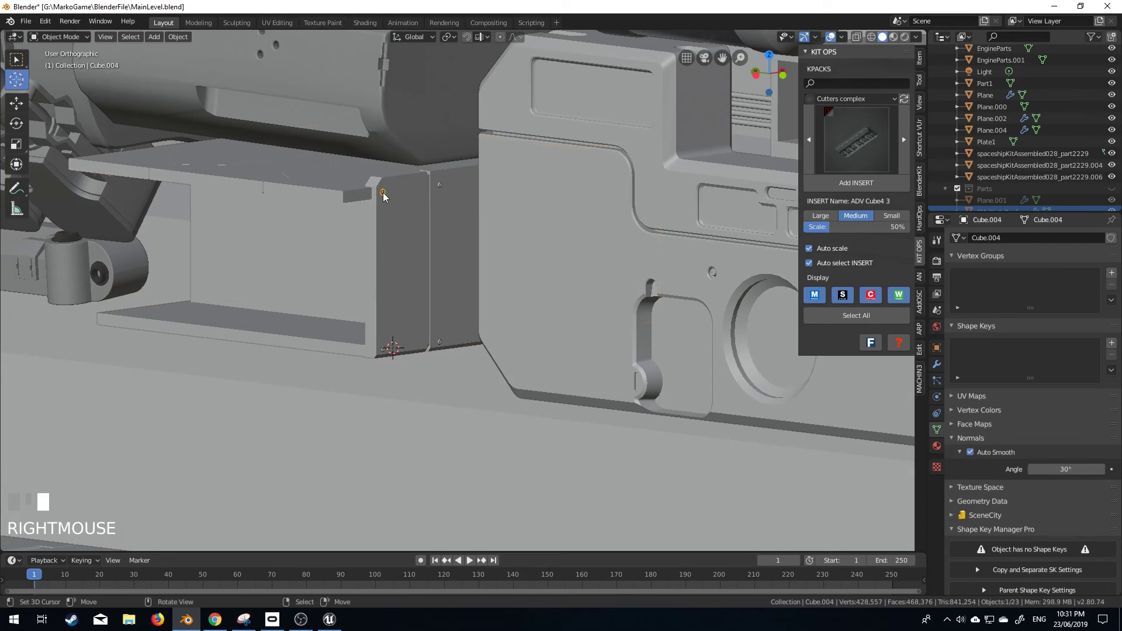
pyautogui.keyDown('shift'); pyautogui.rightClick(438, 193); pyautogui.keyUp('shift')
pyautogui.rightClick(437, 193)
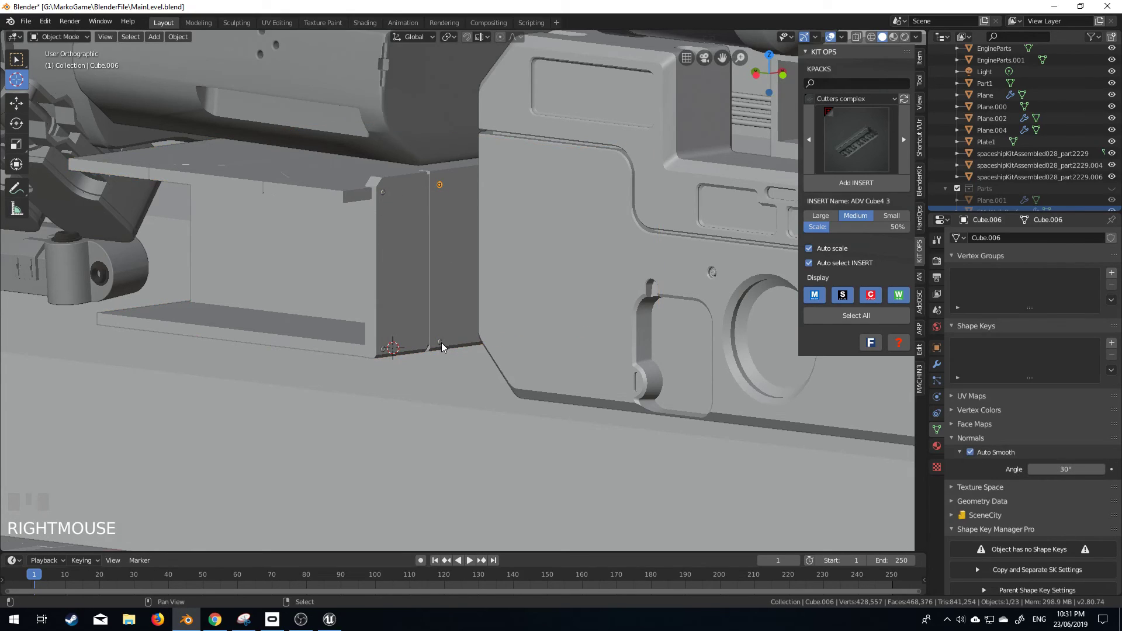
pyautogui.keyDown('shift'); pyautogui.rightClick(441, 342); pyautogui.keyUp('shift')
pyautogui.keyDown('shift'); pyautogui.rightClick(383, 349); pyautogui.keyUp('shift')
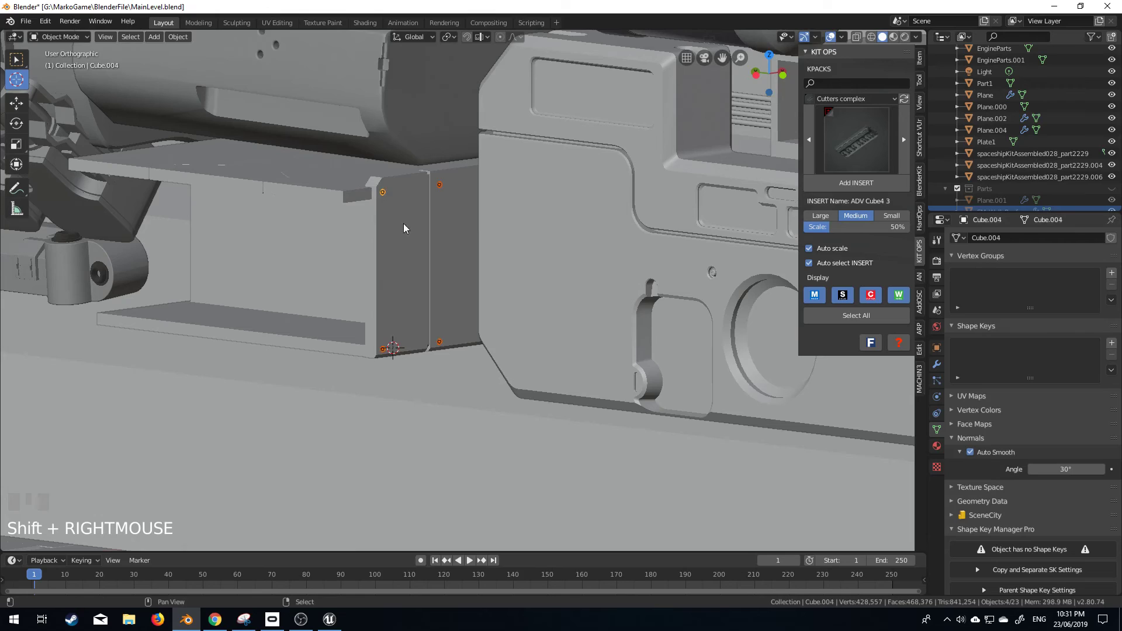
pyautogui.keyDown('shift'); pyautogui.rightClick(440, 275); pyautogui.keyUp('shift')
pyautogui.hotkey('ctrl', 'j')
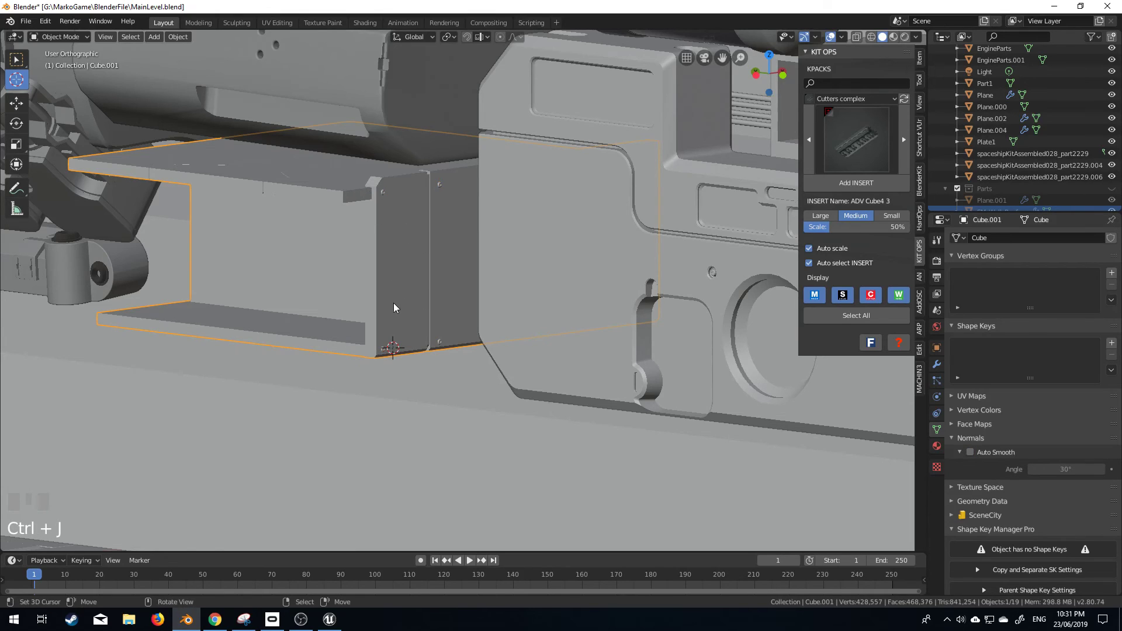
pyautogui.press('Tab')
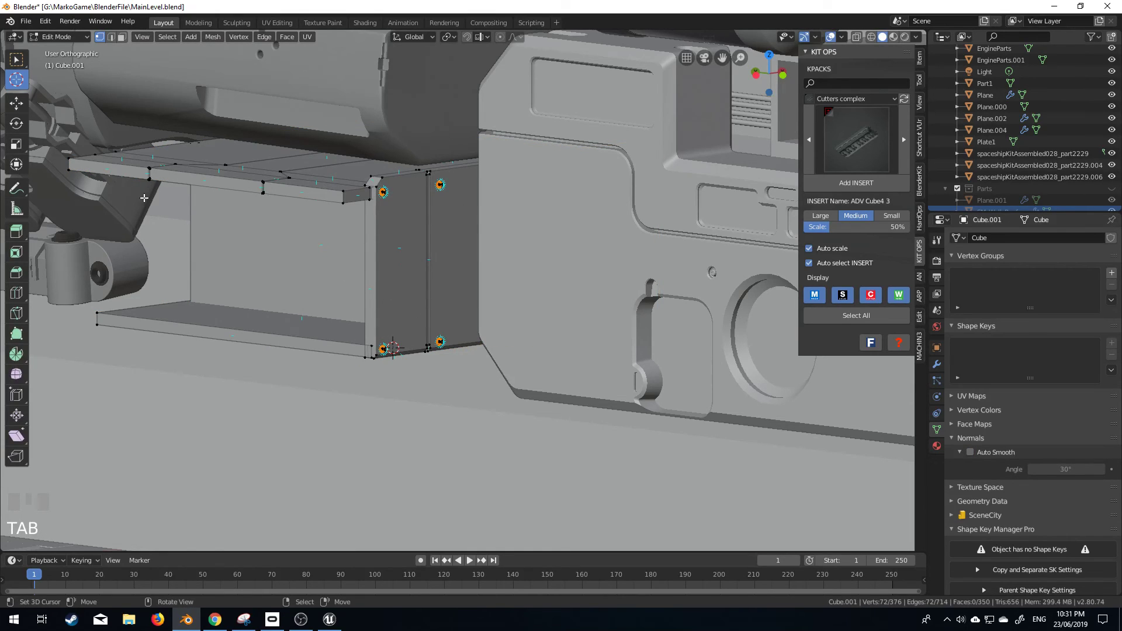
pyautogui.press('Tab')
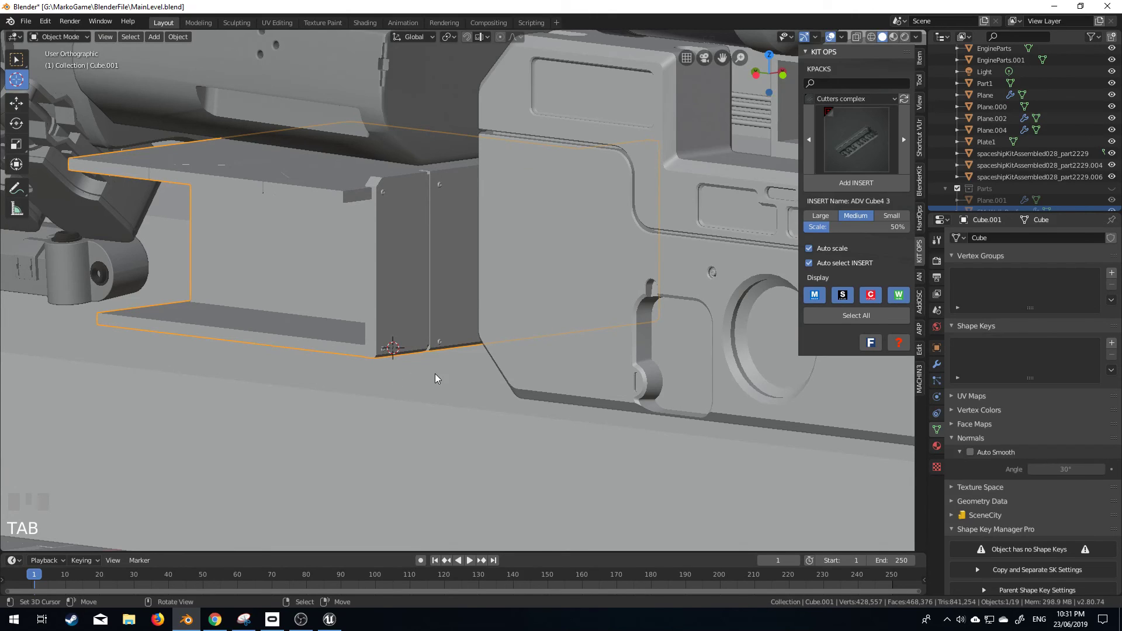
pyautogui.scroll(-2, 394, 381)
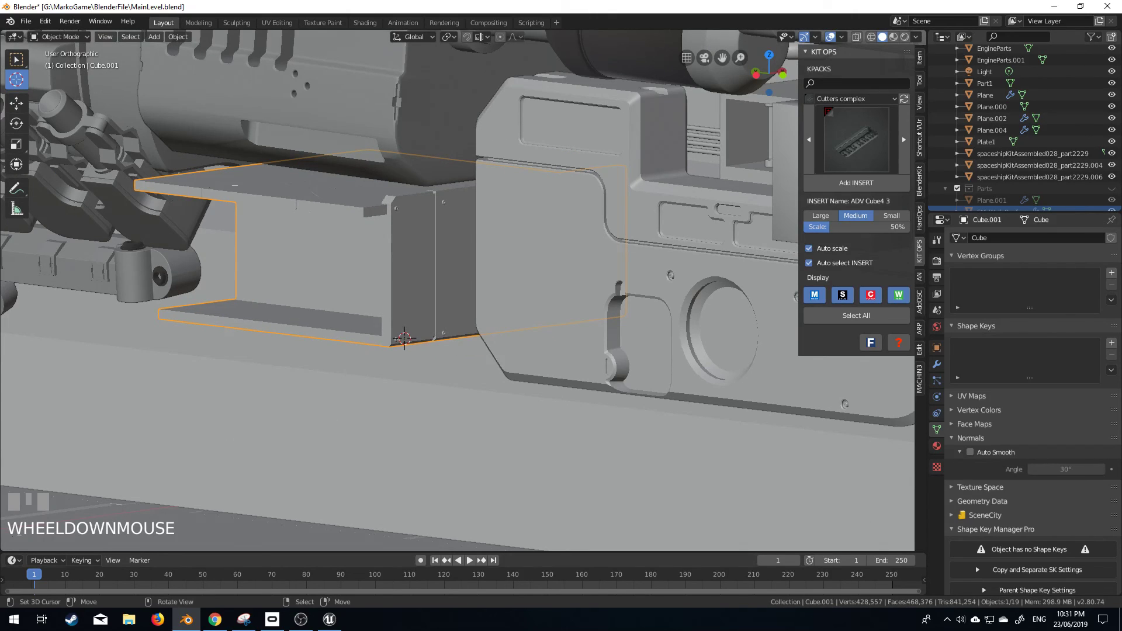